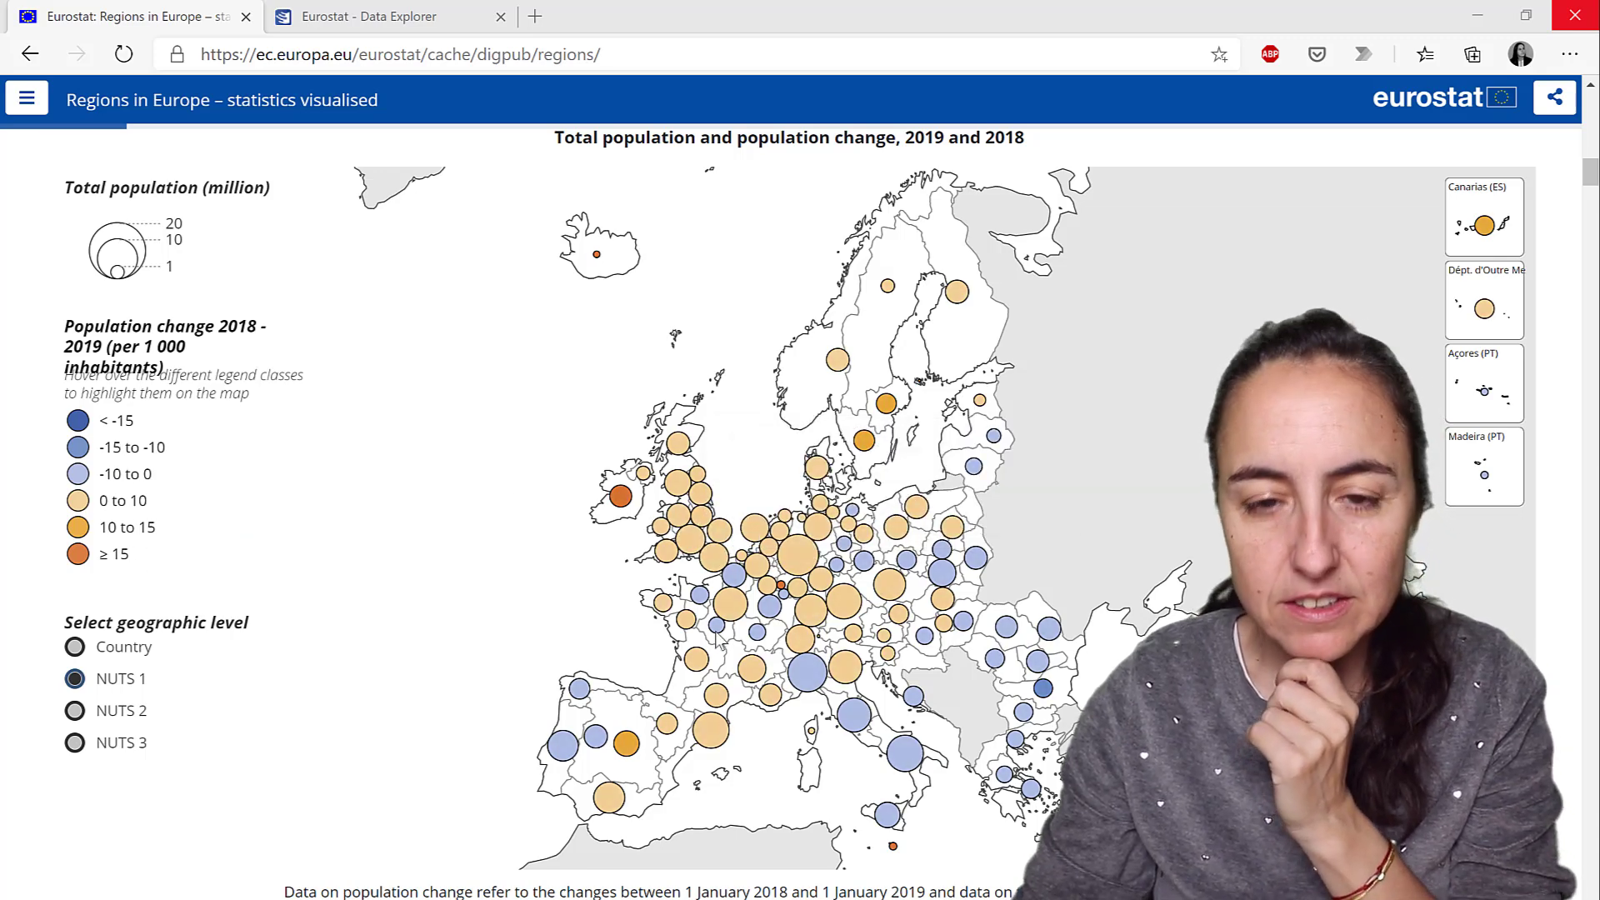
- Review the Eurostat population table and map legend classes, then move to the Power BI report
{"action": "mouse_move", "coordinate": [723, 612]}
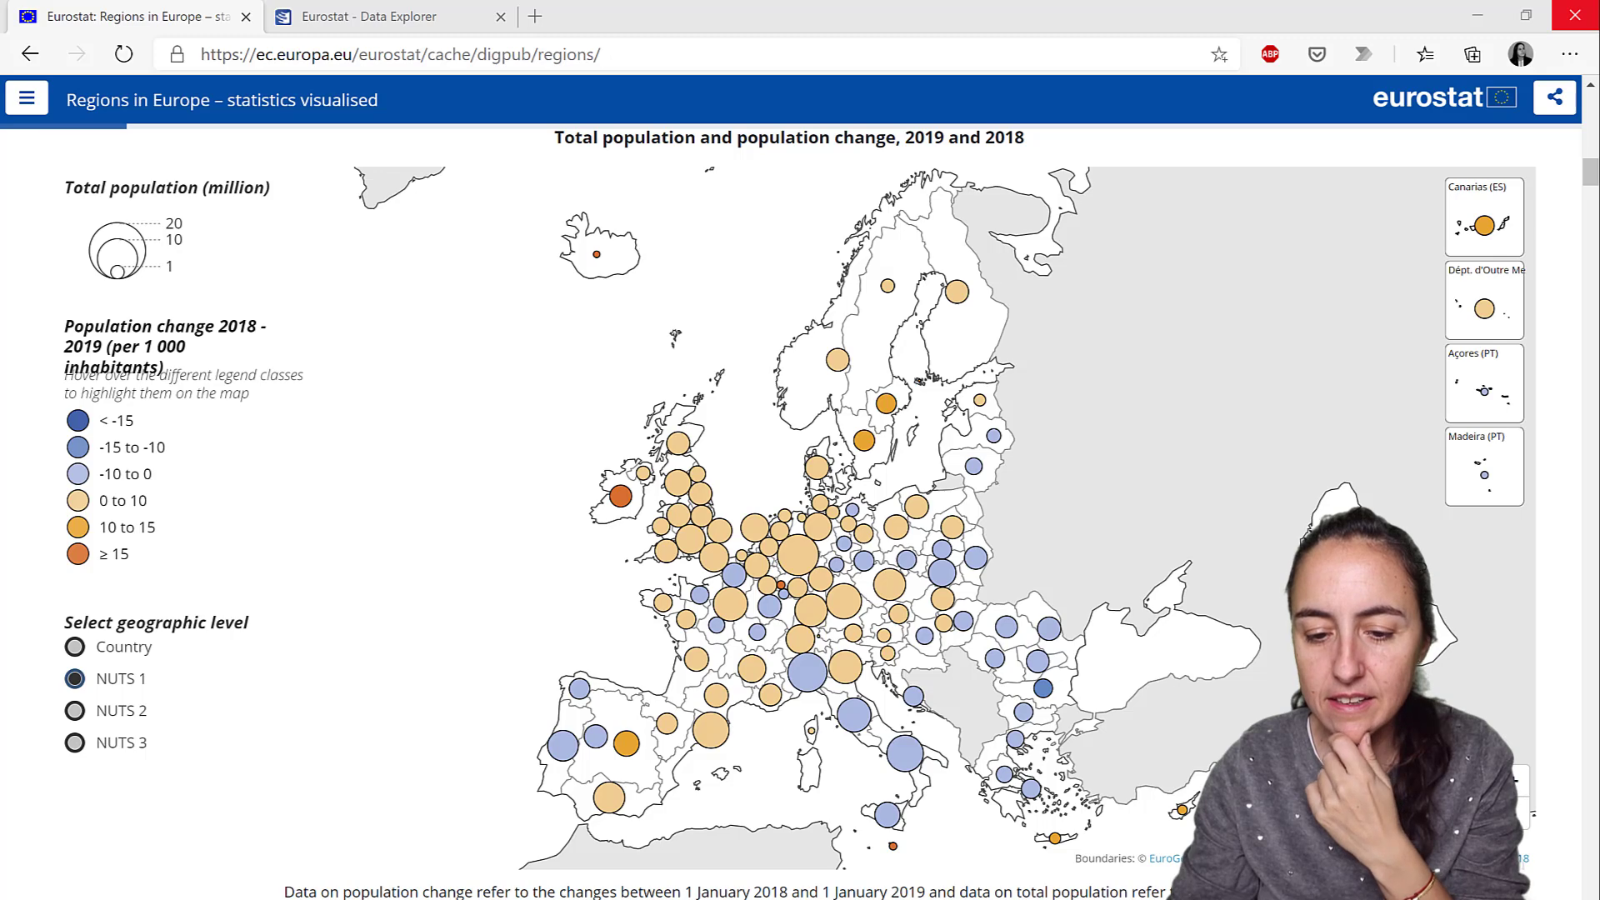
{"action": "left_click", "coordinate": [377, 15]}
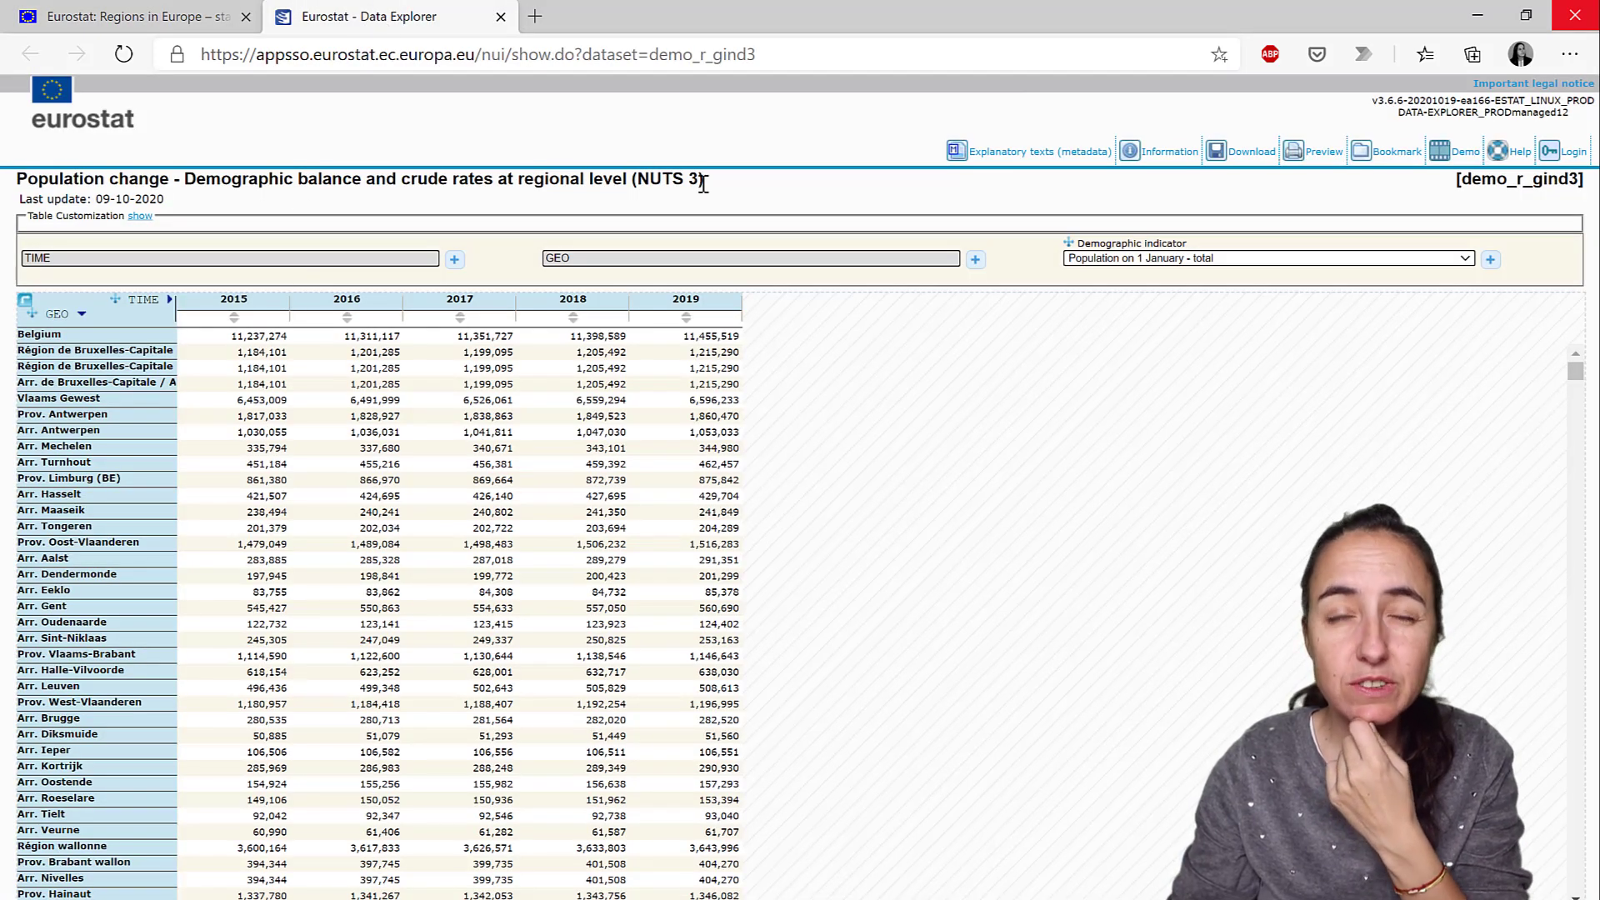
{"action": "left_click", "coordinate": [126, 20]}
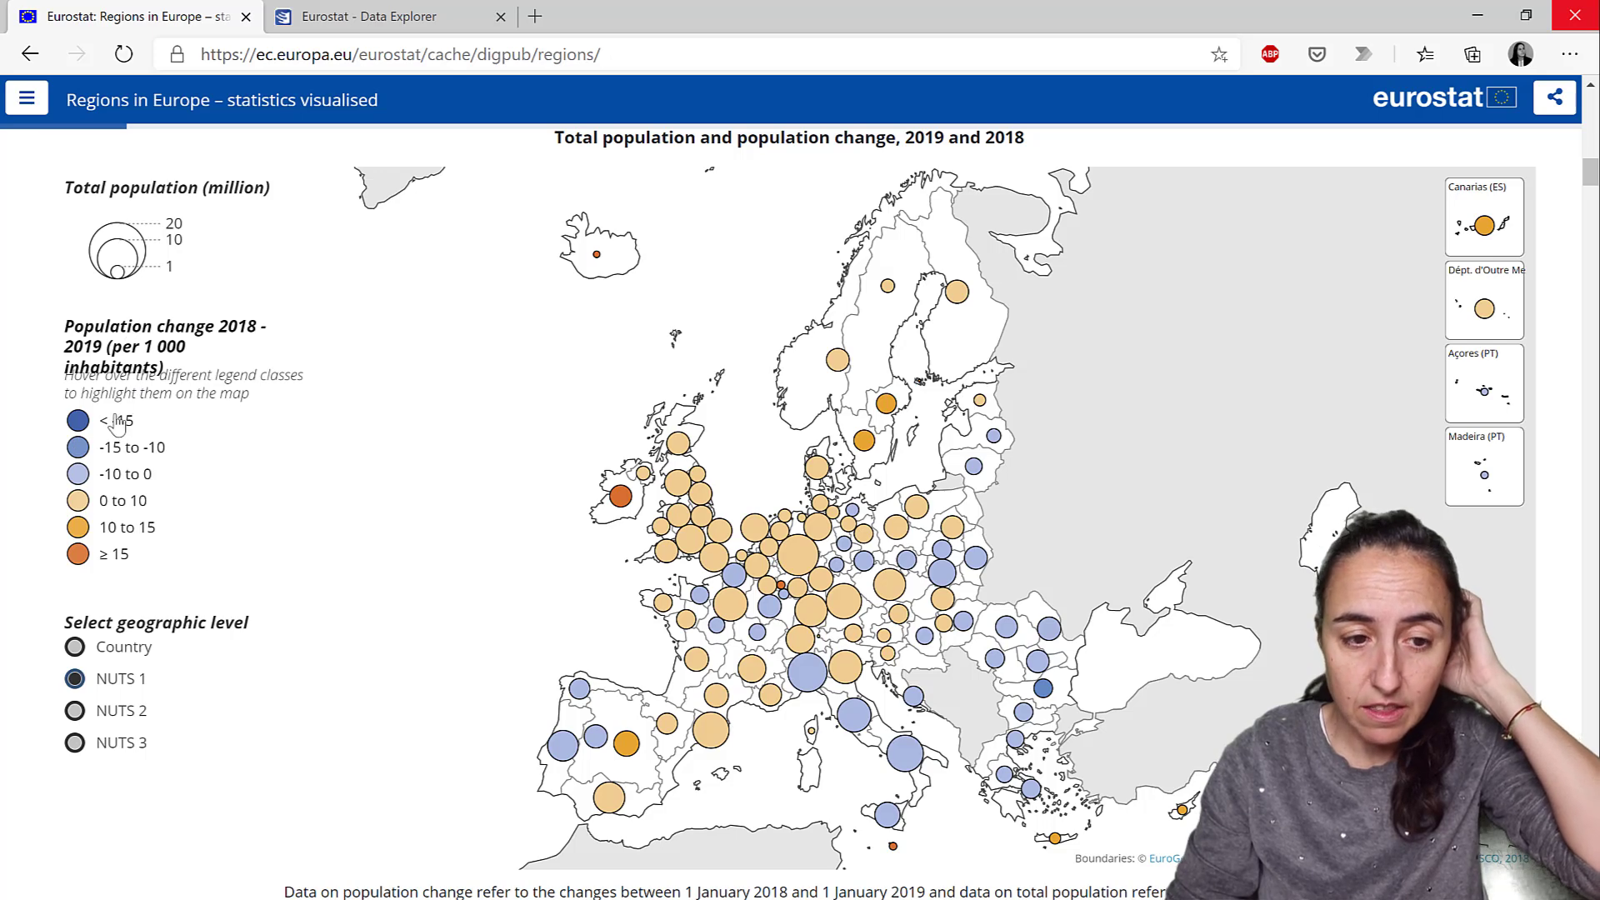
{"action": "mouse_move", "coordinate": [125, 427]}
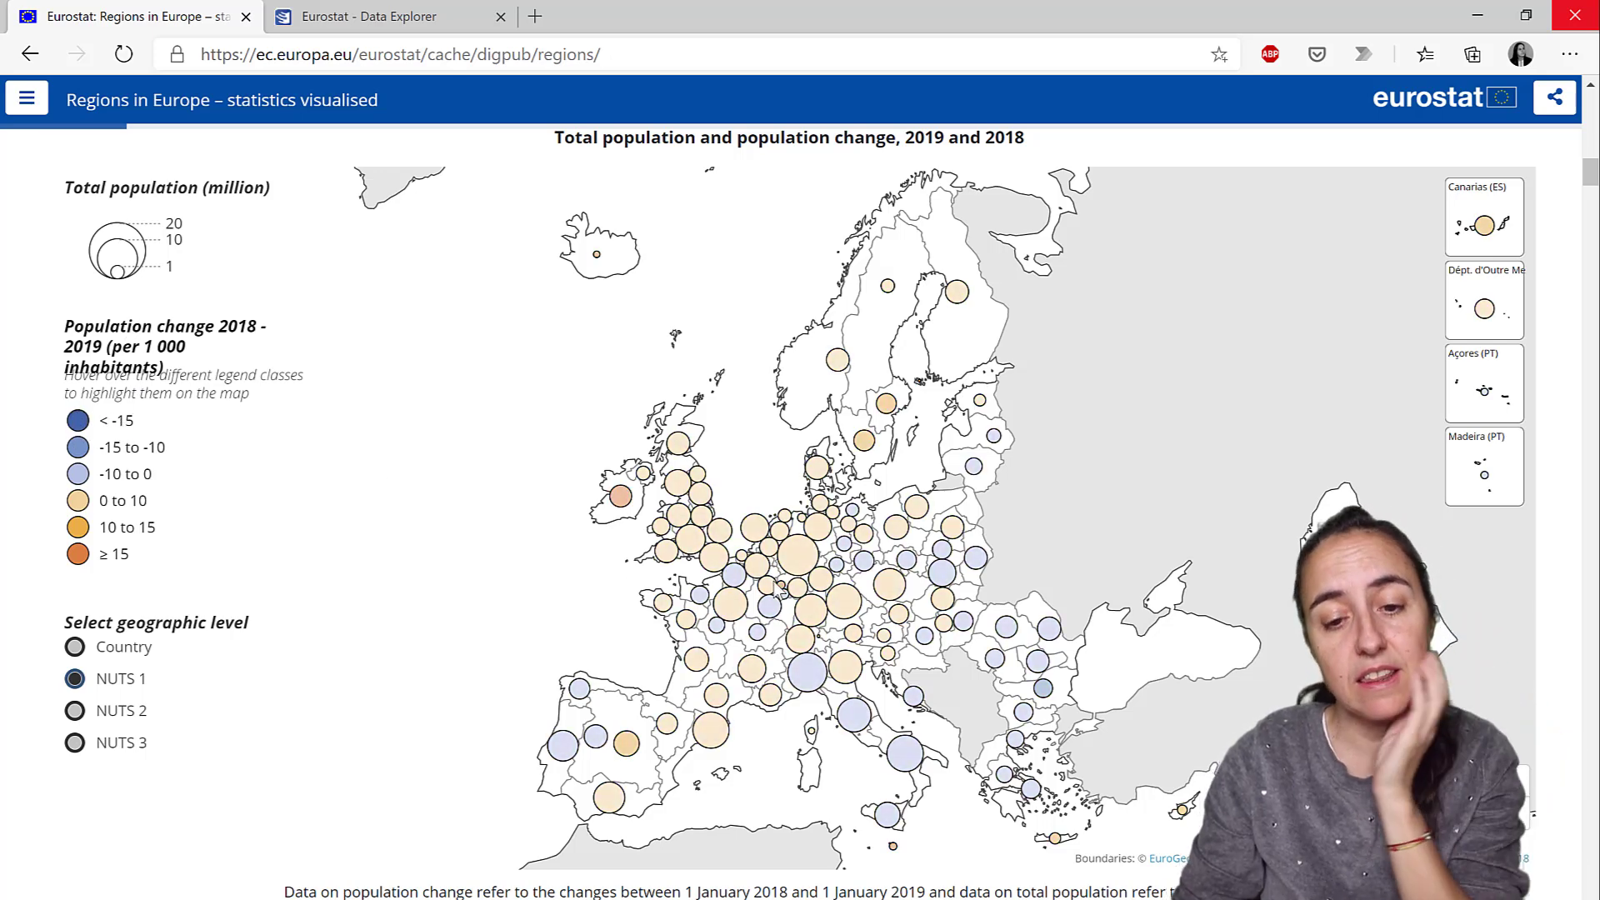
{"action": "mouse_move", "coordinate": [768, 586]}
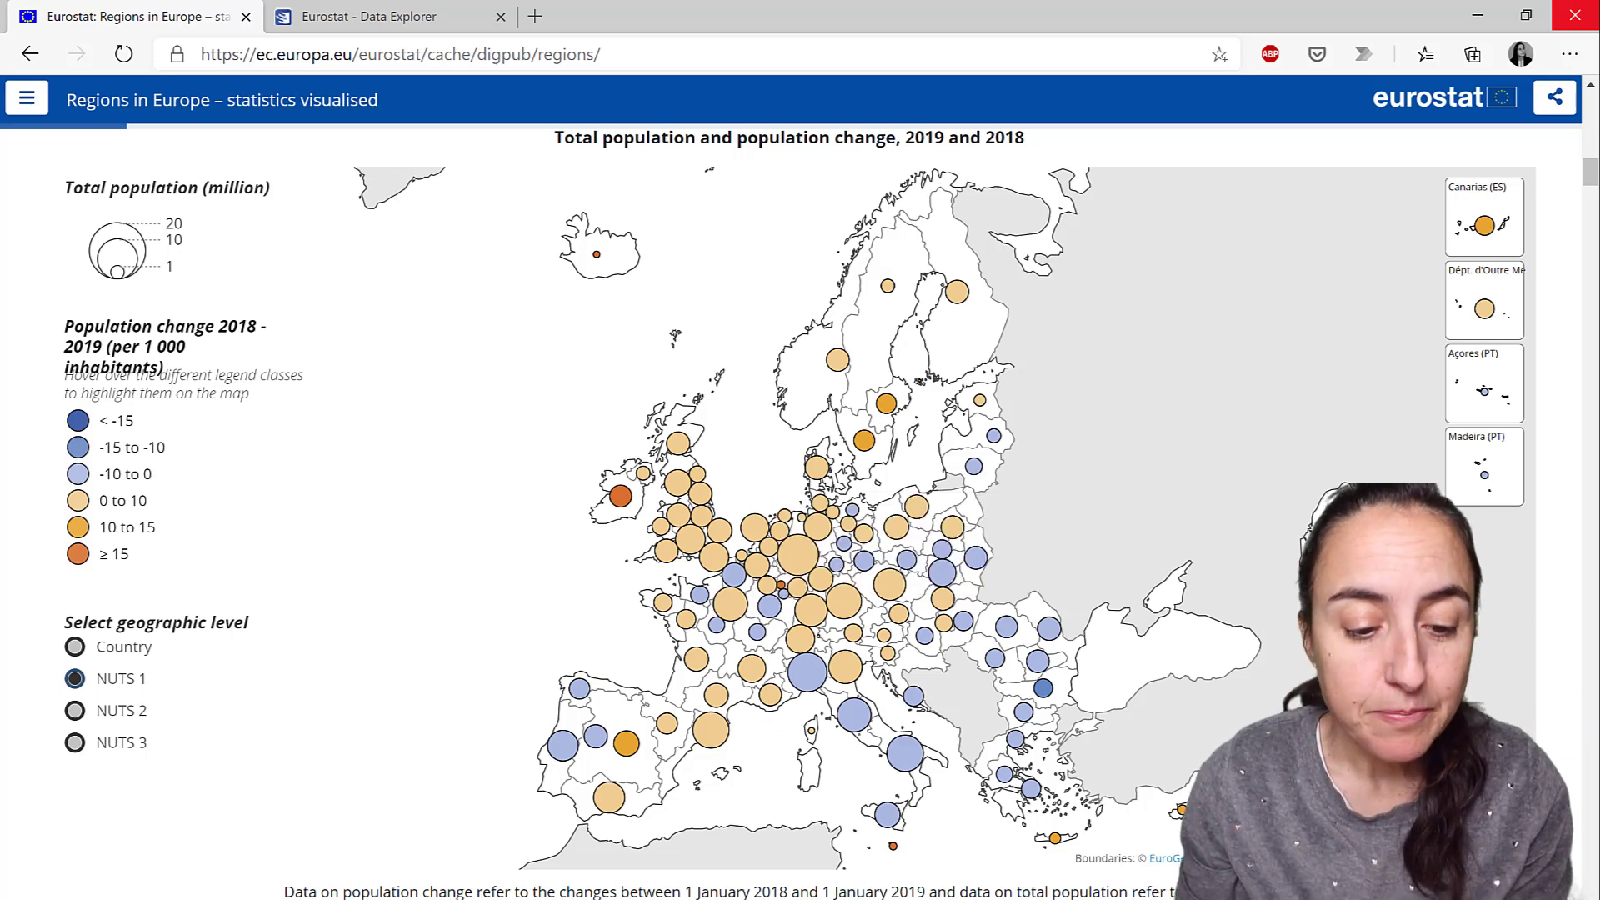
{"action": "left_click", "coordinate": [533, 885]}
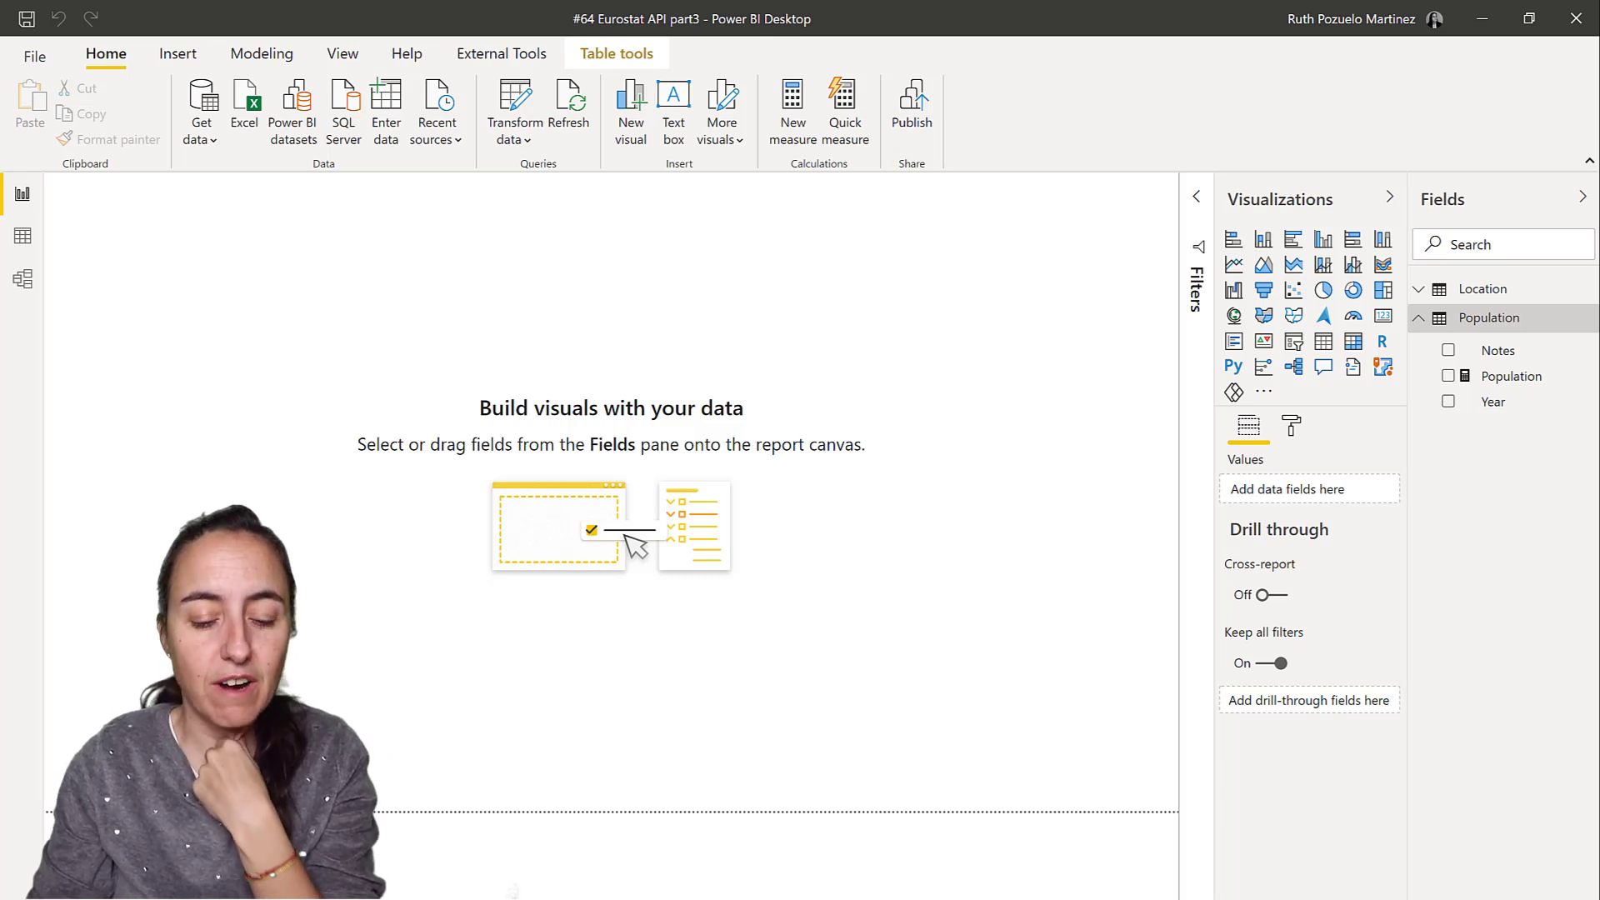
- Open Power Query Editor and copy the whole calendar M script from Notepad
{"action": "left_click", "coordinate": [519, 106]}
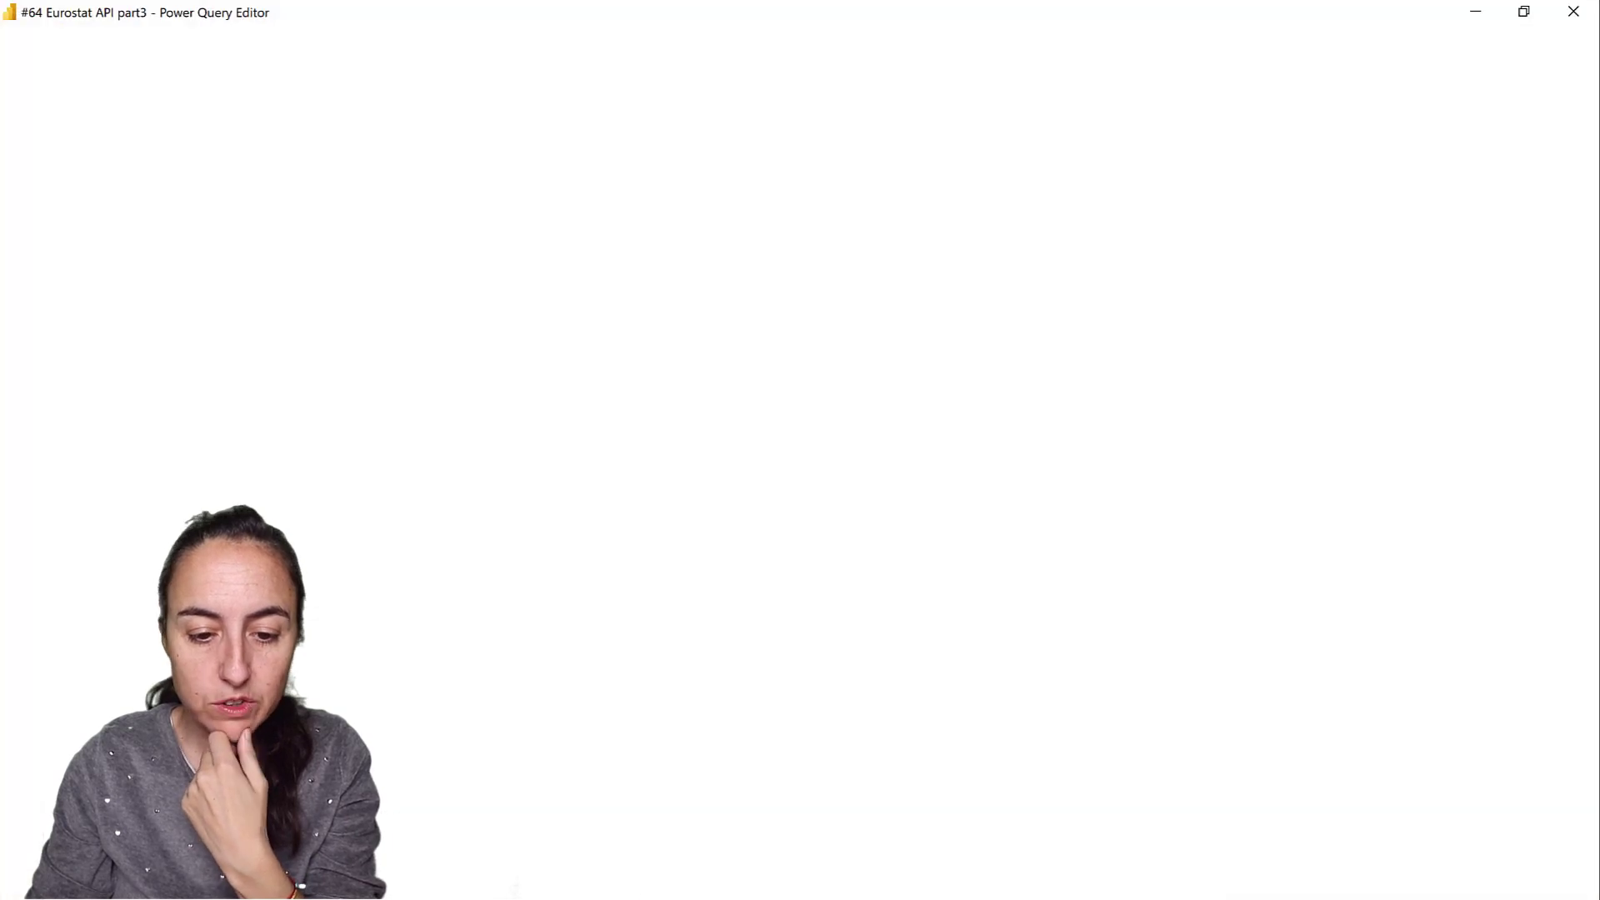
{"action": "mouse_move", "coordinate": [645, 888]}
{"action": "left_click", "coordinate": [727, 863]}
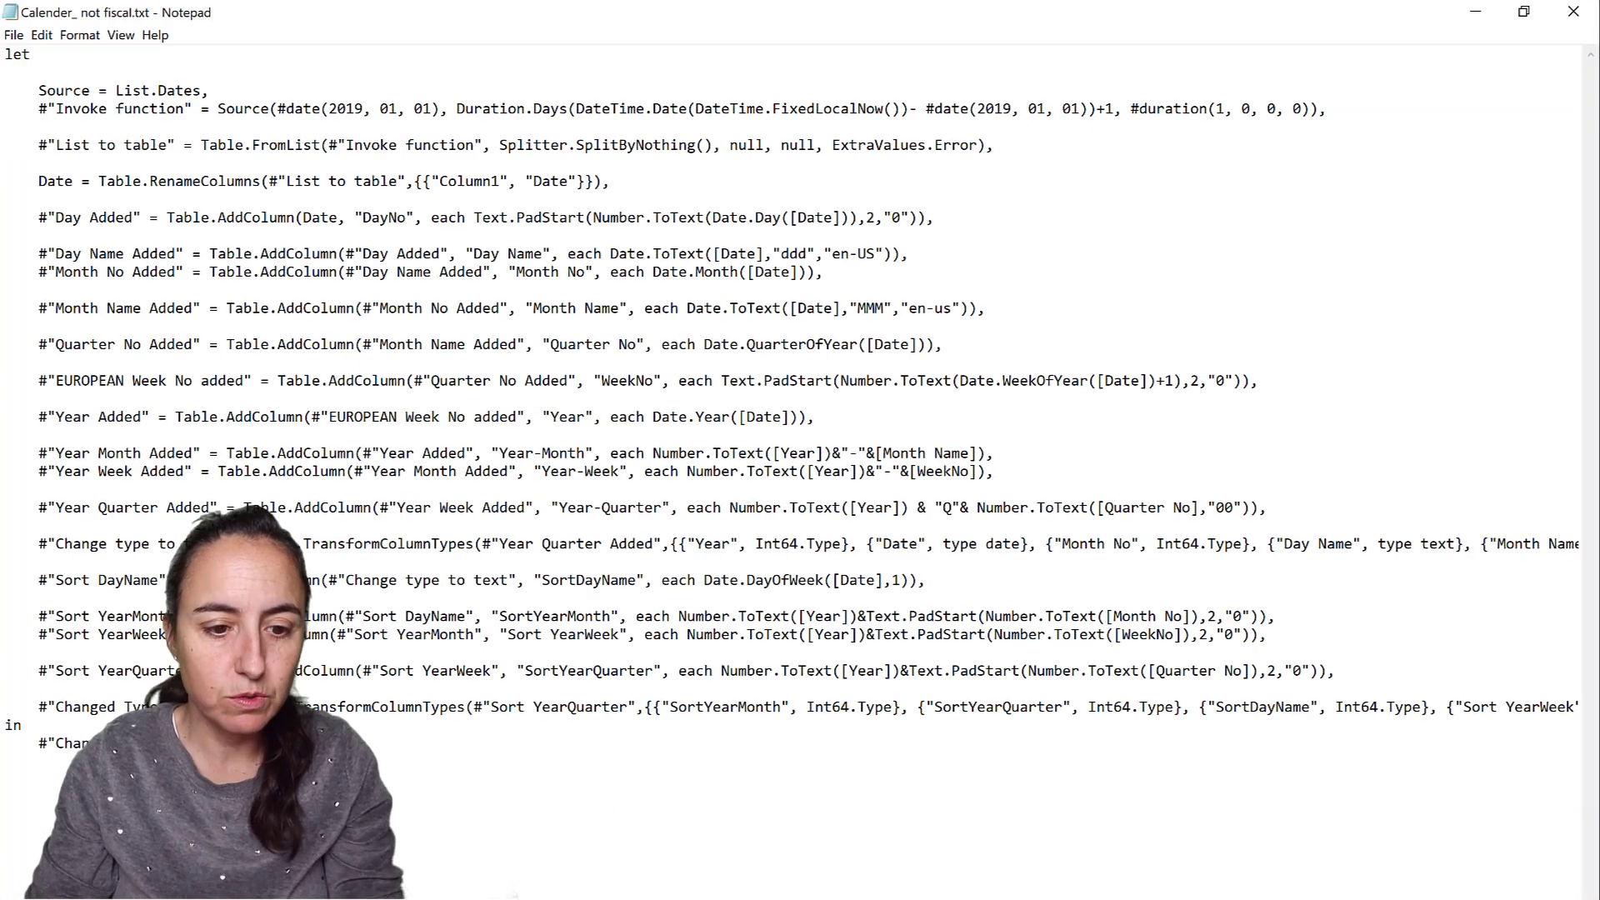
{"action": "left_click_drag", "start_coordinate": [250, 750], "coordinate": [2, 48]}
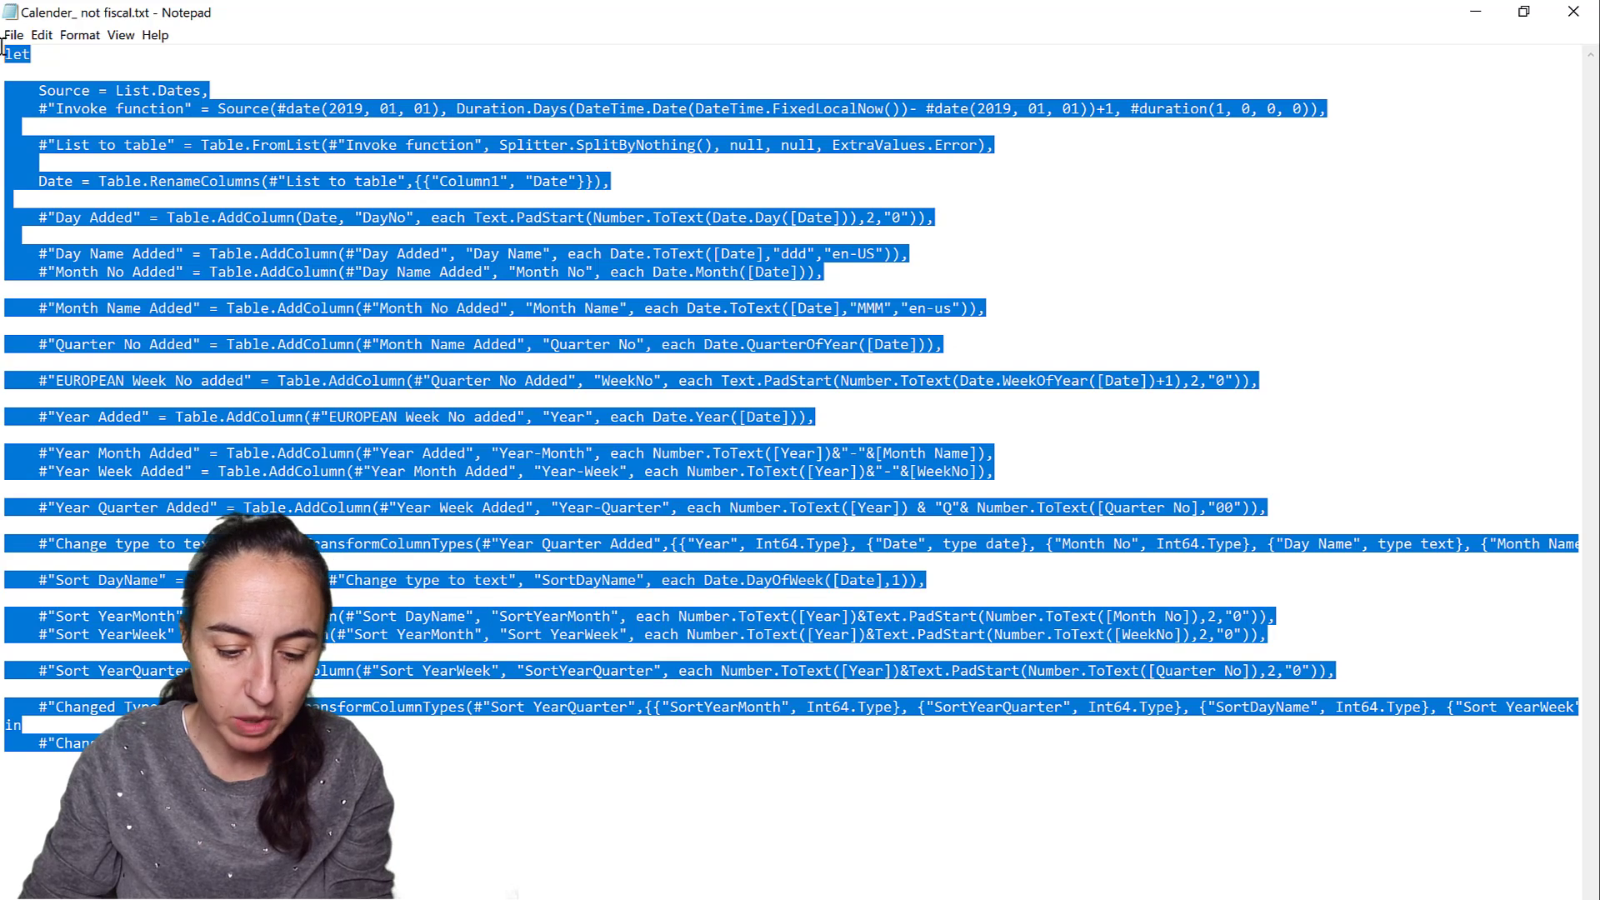
- Minimise Notepad and add a new blank query
{"action": "left_click", "coordinate": [1476, 11]}
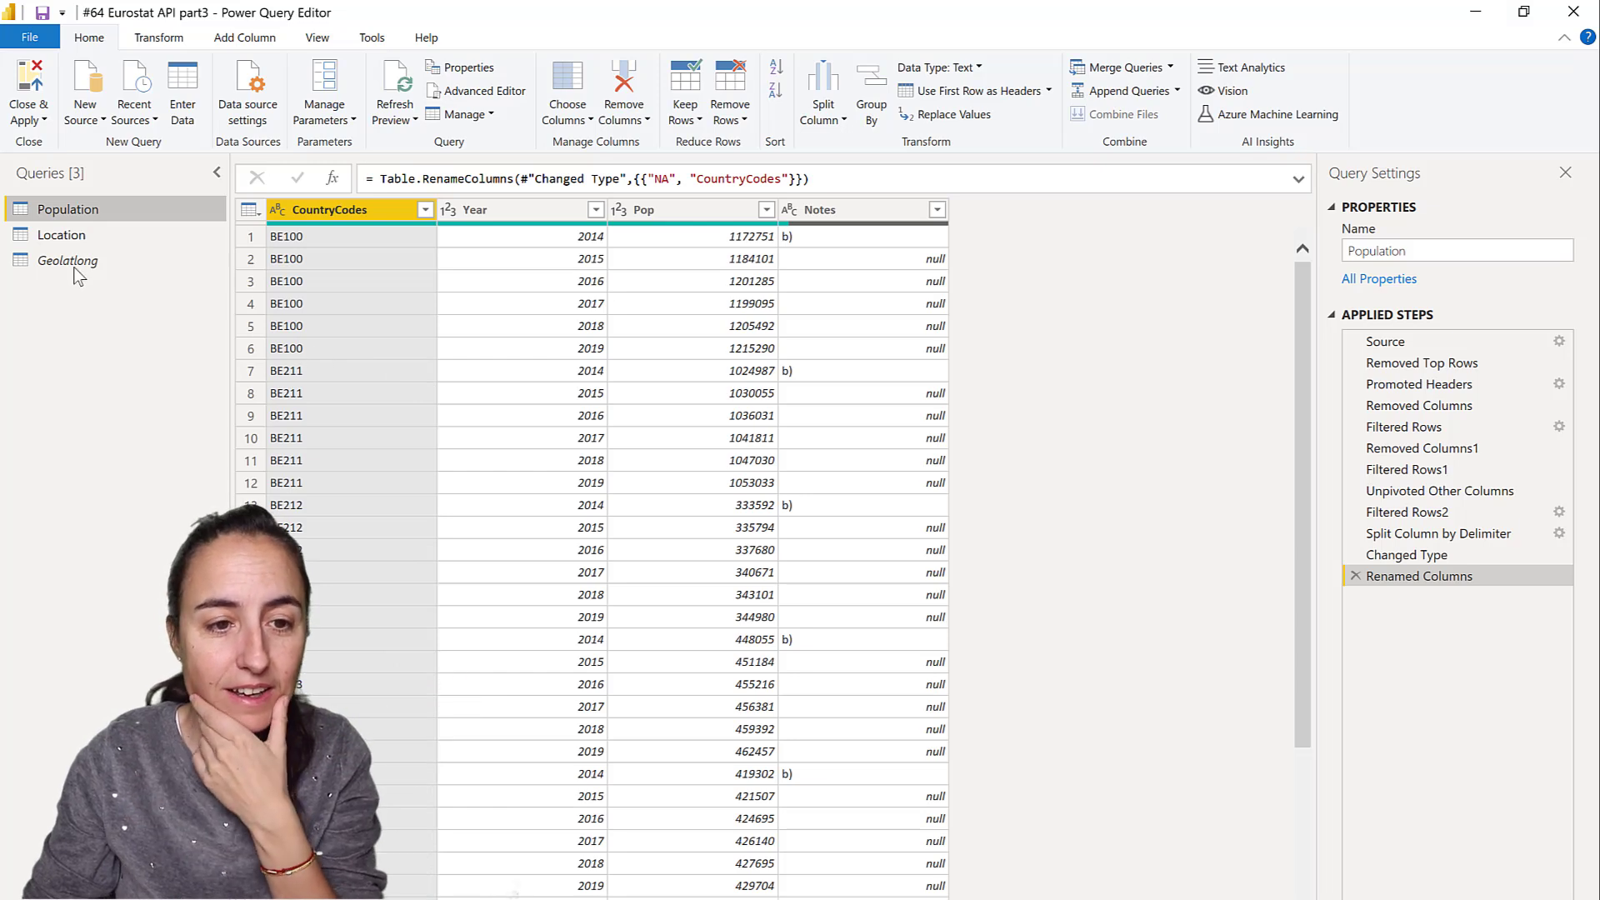
{"action": "left_click", "coordinate": [90, 122]}
{"action": "left_click", "coordinate": [90, 460]}
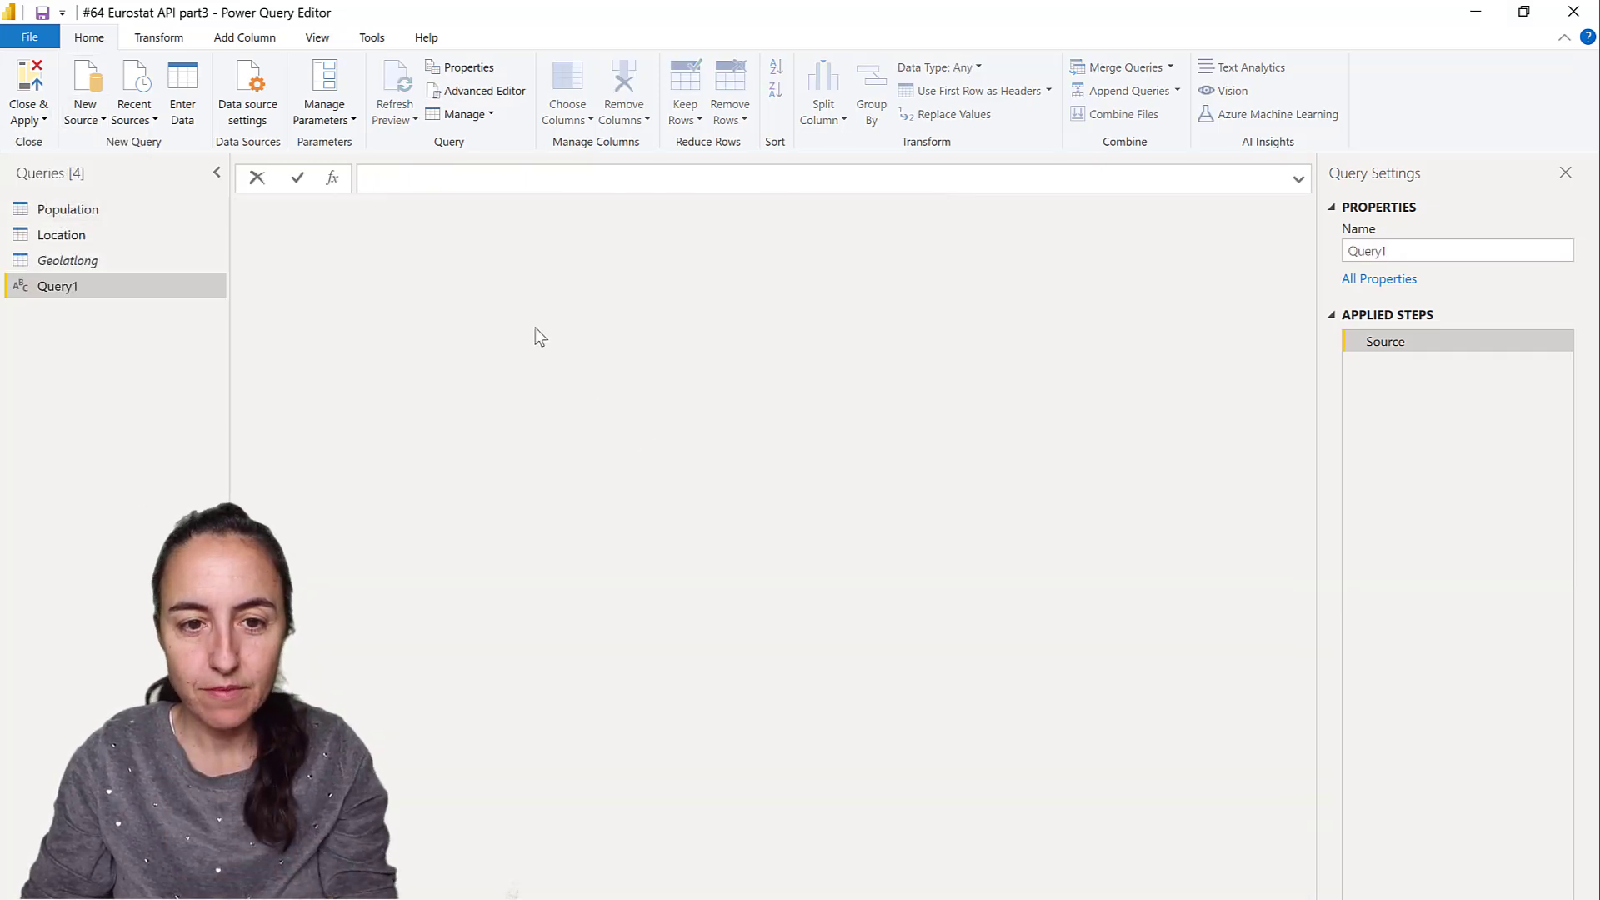
- Replace Query1's code with the pasted calendar script in Advanced Editor
{"action": "left_click", "coordinate": [503, 92]}
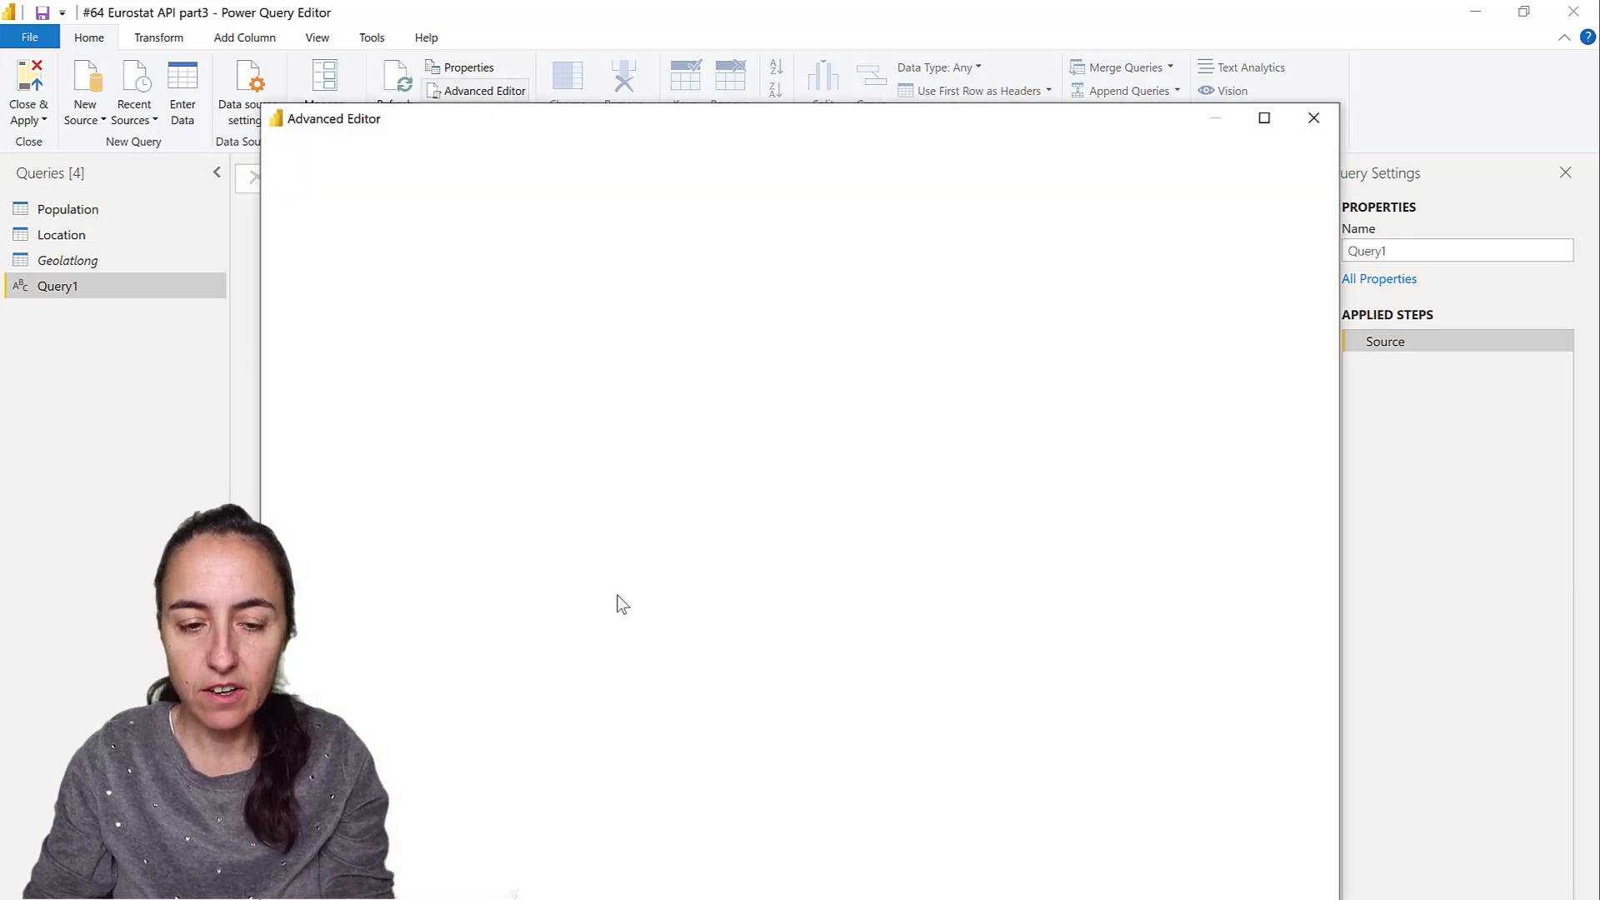
{"action": "left_click_drag", "start_coordinate": [384, 277], "coordinate": [308, 225]}
{"action": "key", "text": "ctrl+v"}
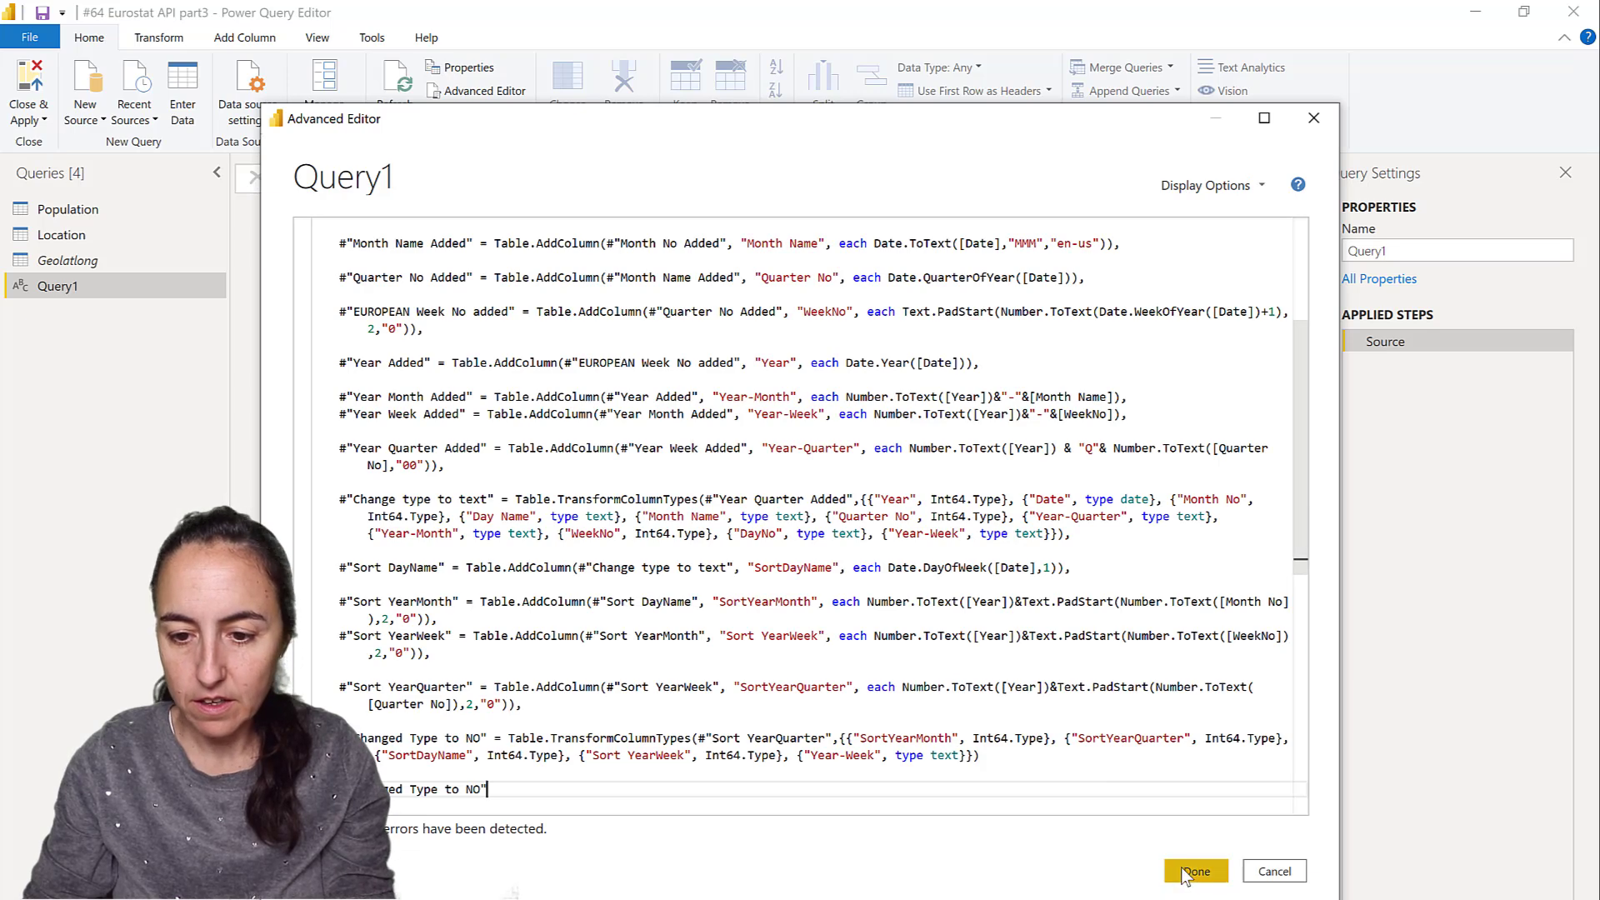
{"action": "left_click", "coordinate": [1197, 871]}
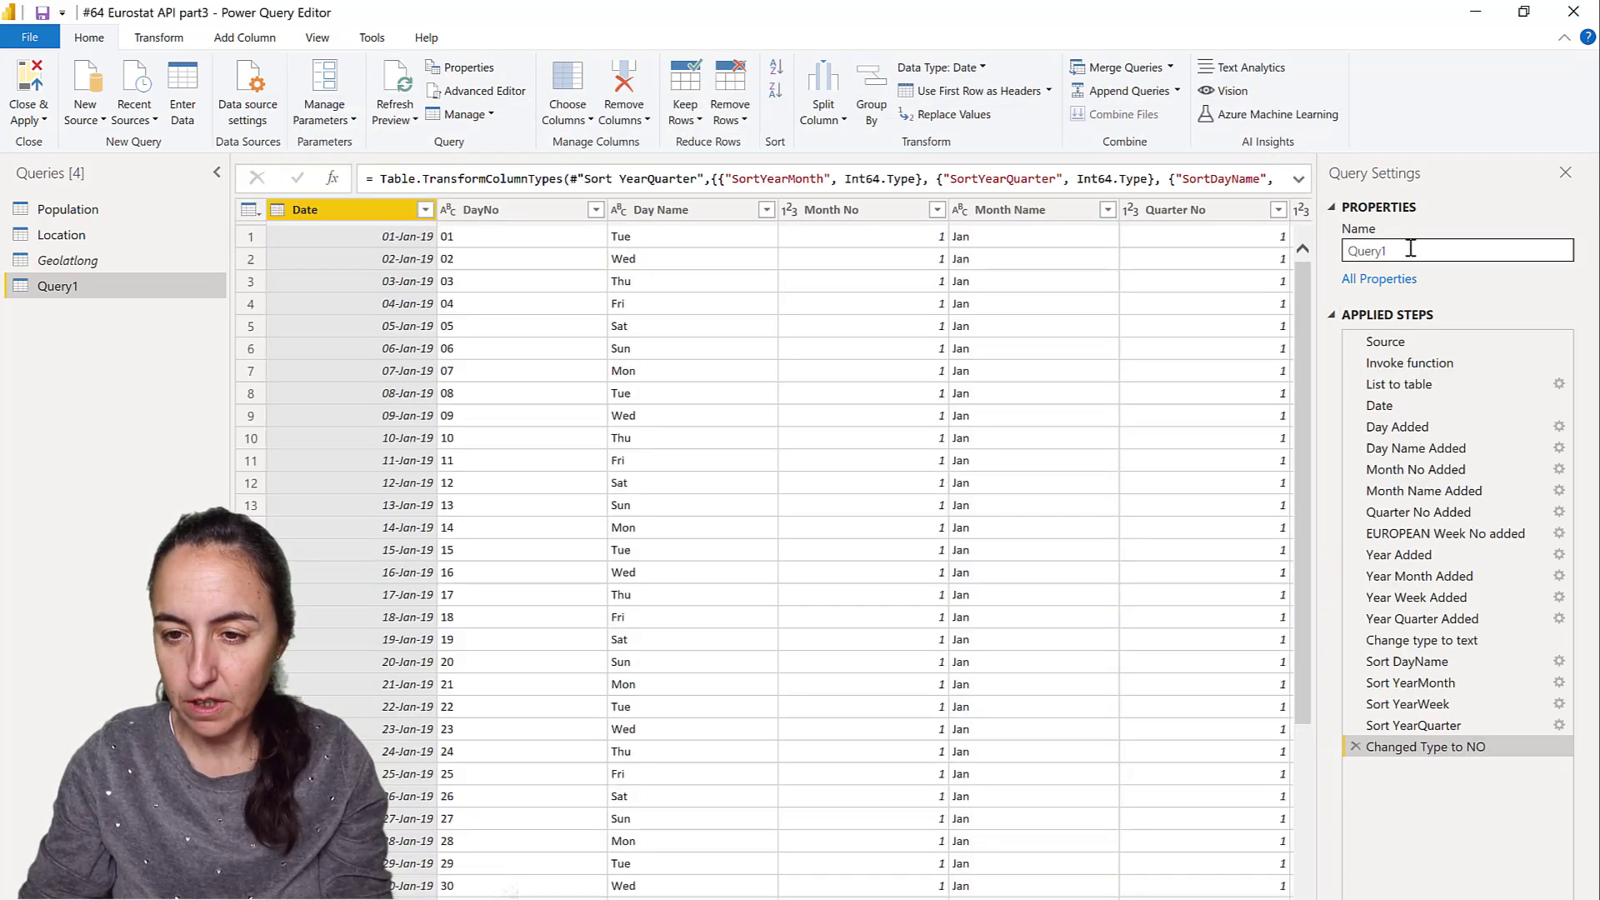
- Rename the query to Calendar and select its Invoke function step
{"action": "double_click", "coordinate": [1350, 250]}
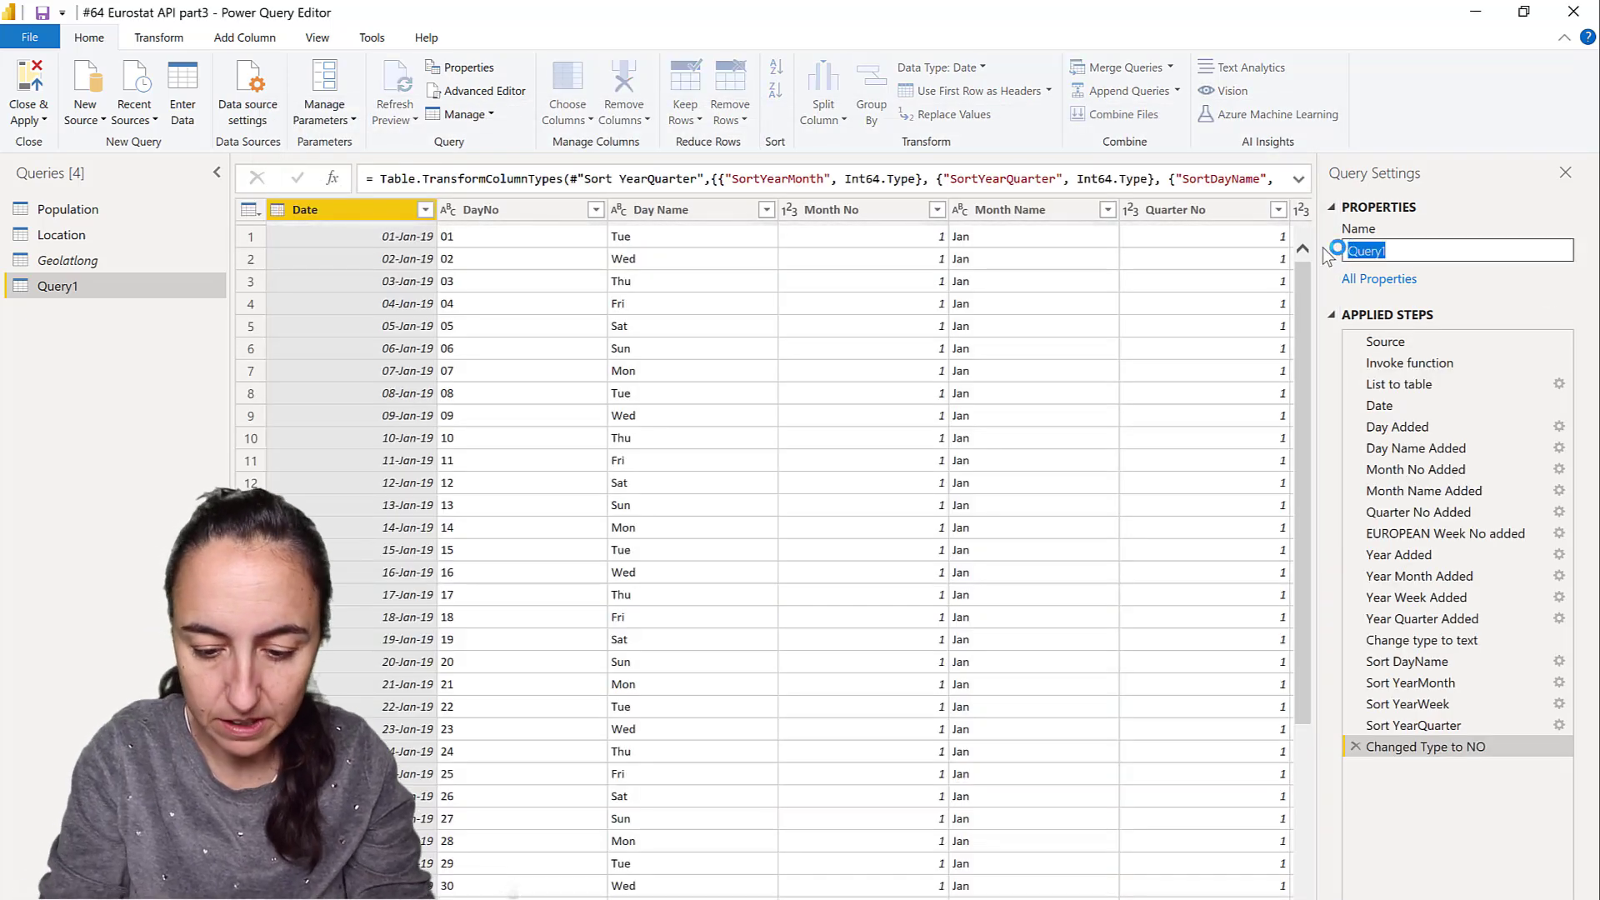
{"action": "type", "text": "x"}
{"action": "type", "text": "Cale"}
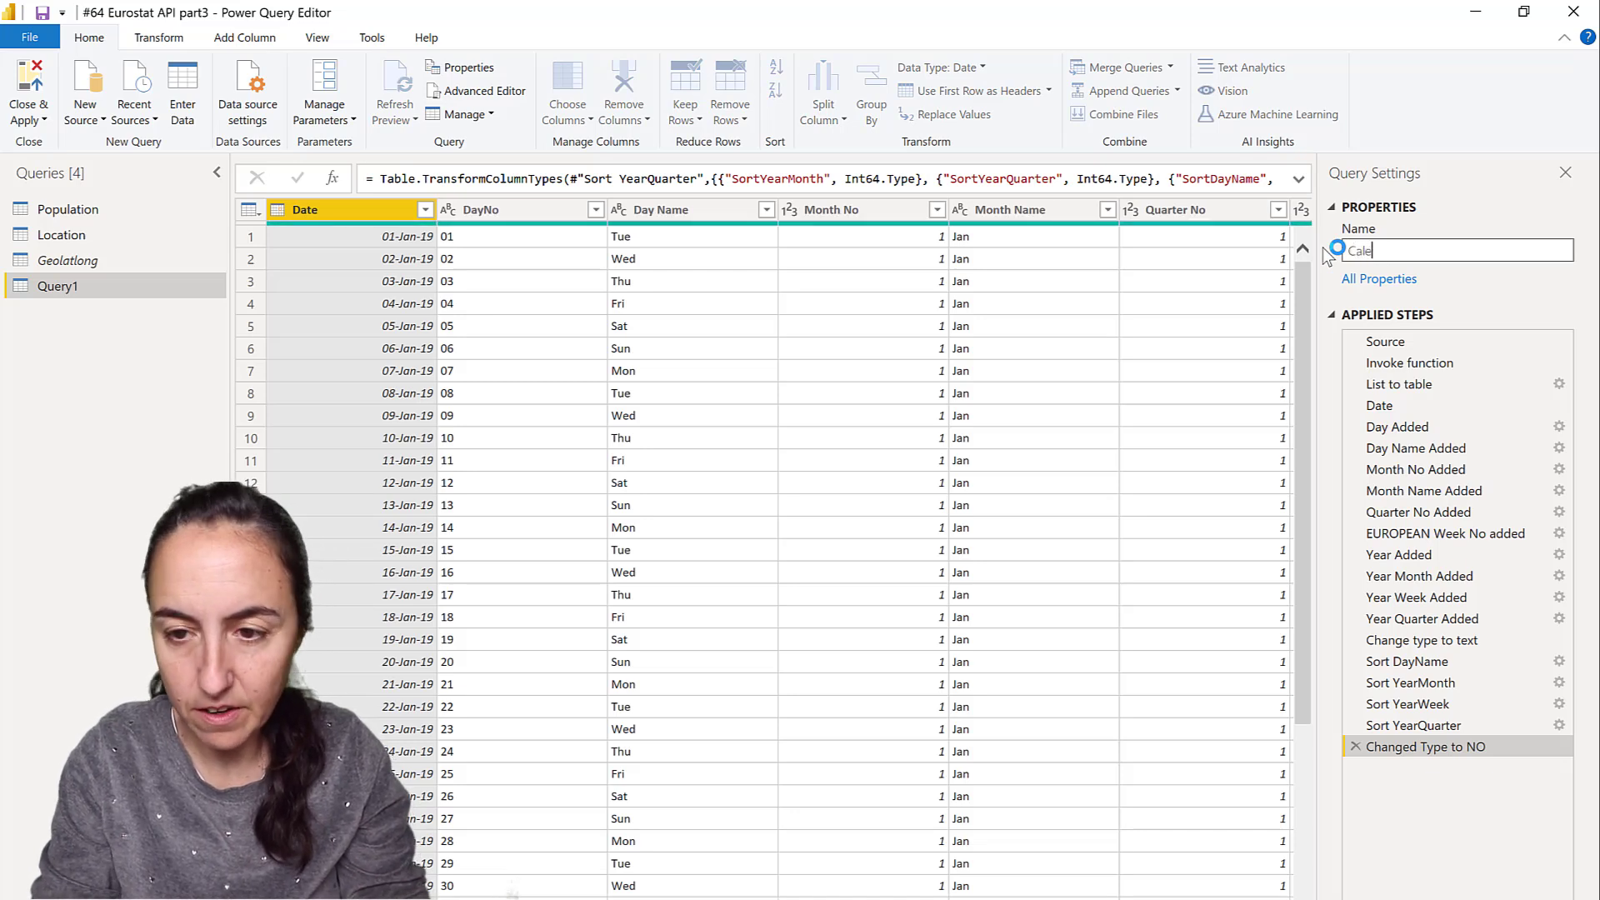
{"action": "type", "text": "ndar"}
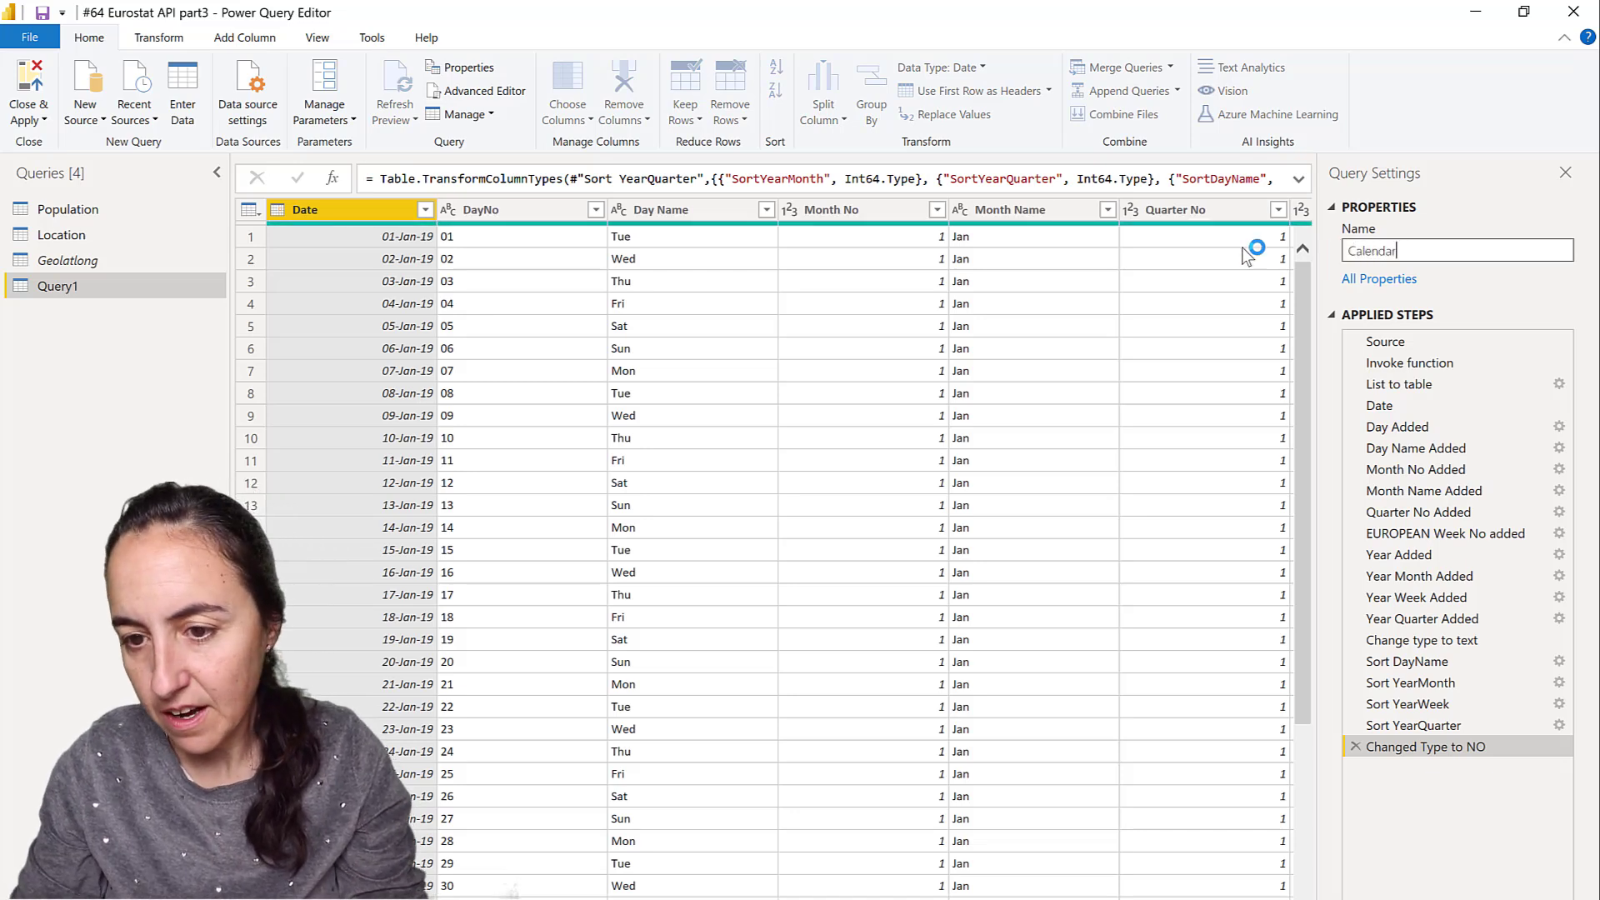
{"action": "left_click", "coordinate": [1446, 364]}
{"action": "left_click", "coordinate": [1450, 363]}
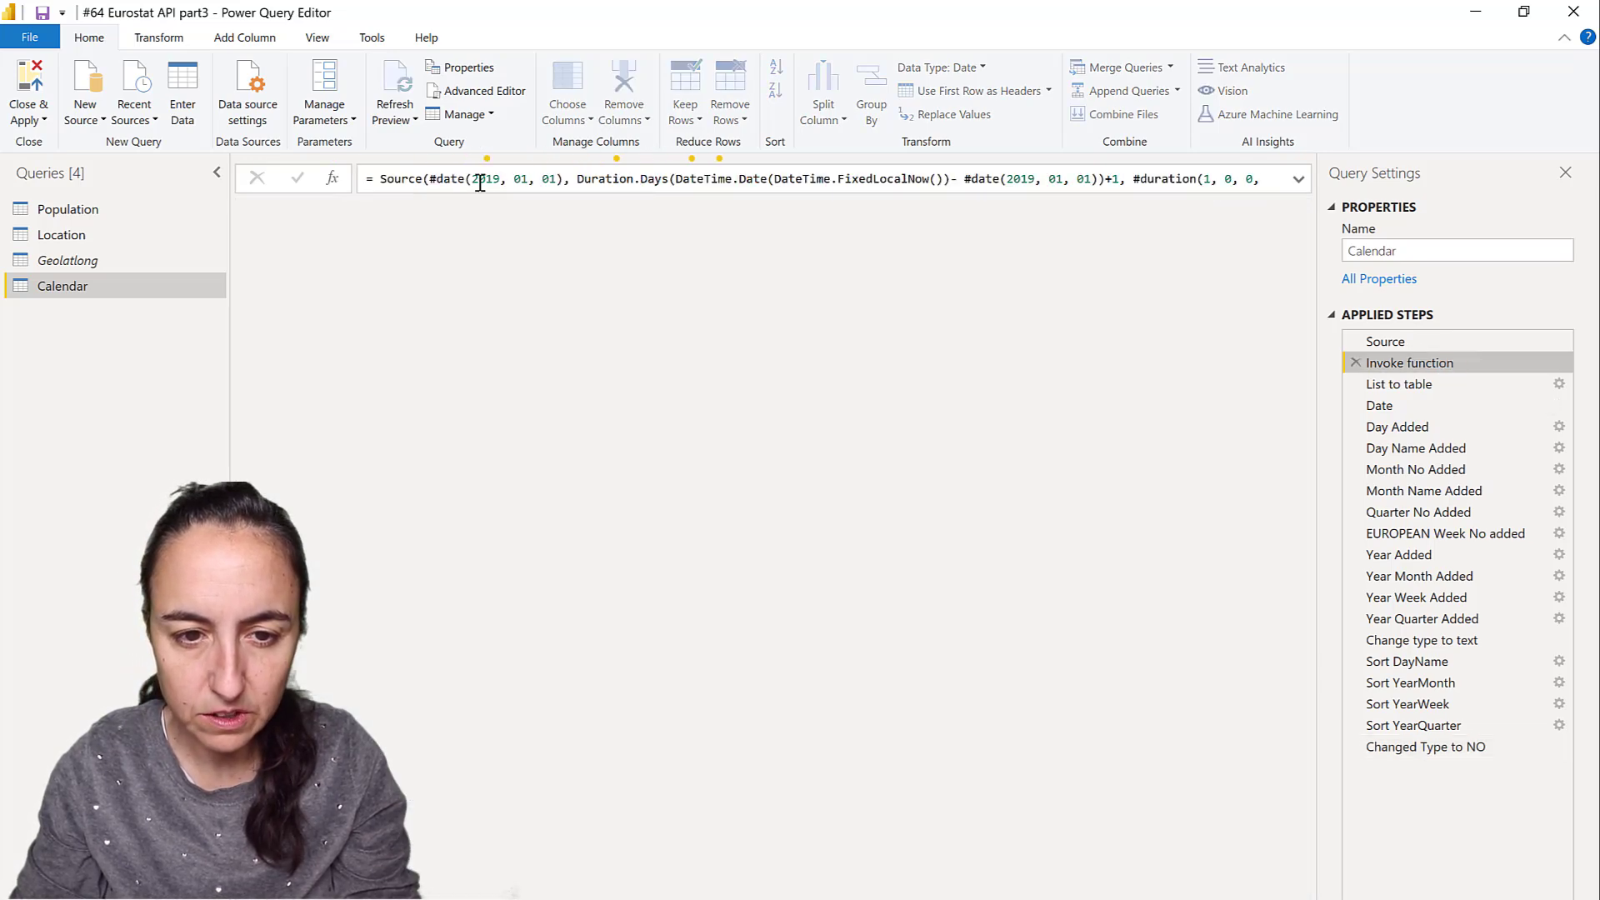
- Change both #date(2019 start dates in the Invoke function formula to #date(2014
{"action": "left_click", "coordinate": [504, 179]}
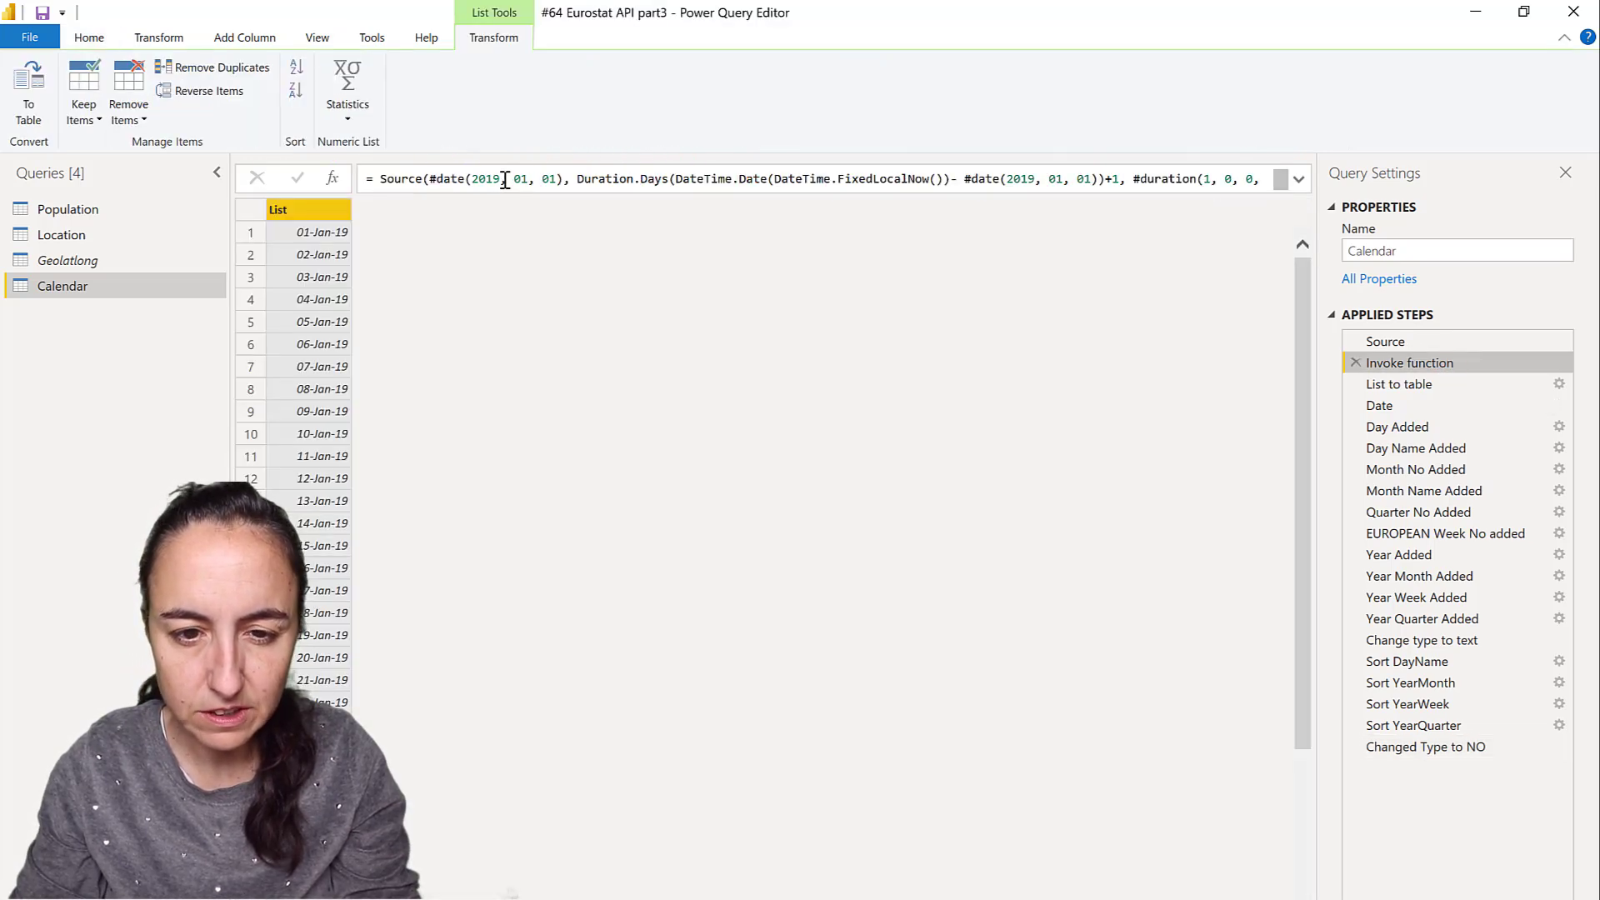
{"action": "key", "text": "BackSpace"}
{"action": "type", "text": "4"}
{"action": "left_click", "coordinate": [1037, 178]}
{"action": "key", "text": "BackSpace"}
{"action": "type", "text": "4"}
{"action": "key", "text": "Return"}
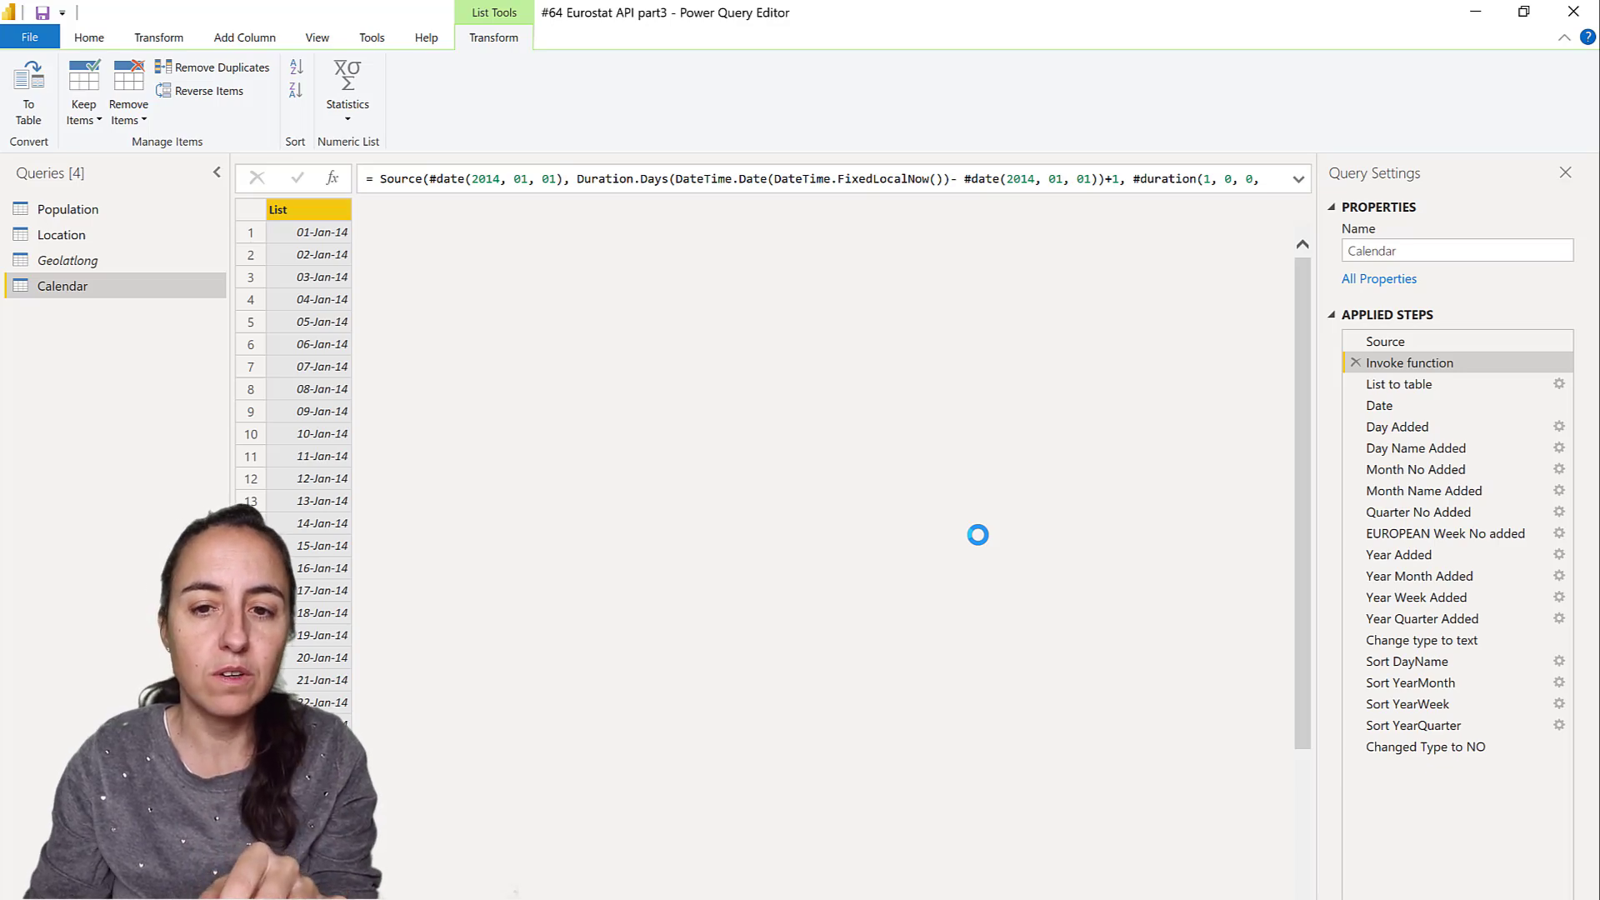
- Check the finished Calendar columns, then open the Population query
{"action": "left_click", "coordinate": [1439, 747]}
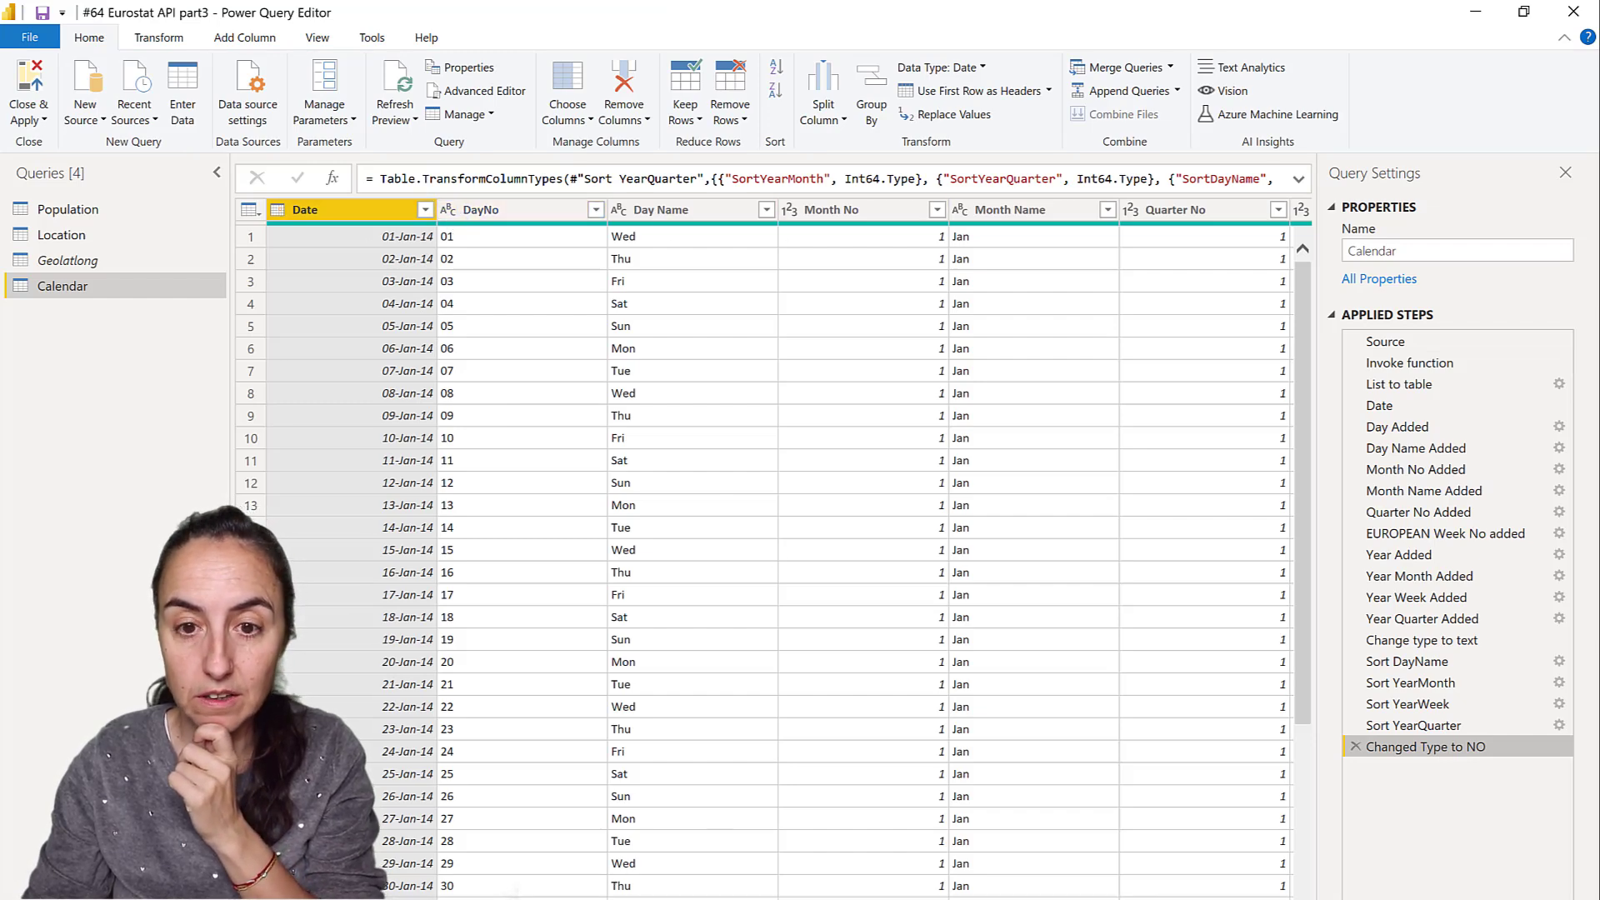
{"action": "scroll", "coordinate": [515, 894], "scroll_direction": "right", "scroll_amount": 5}
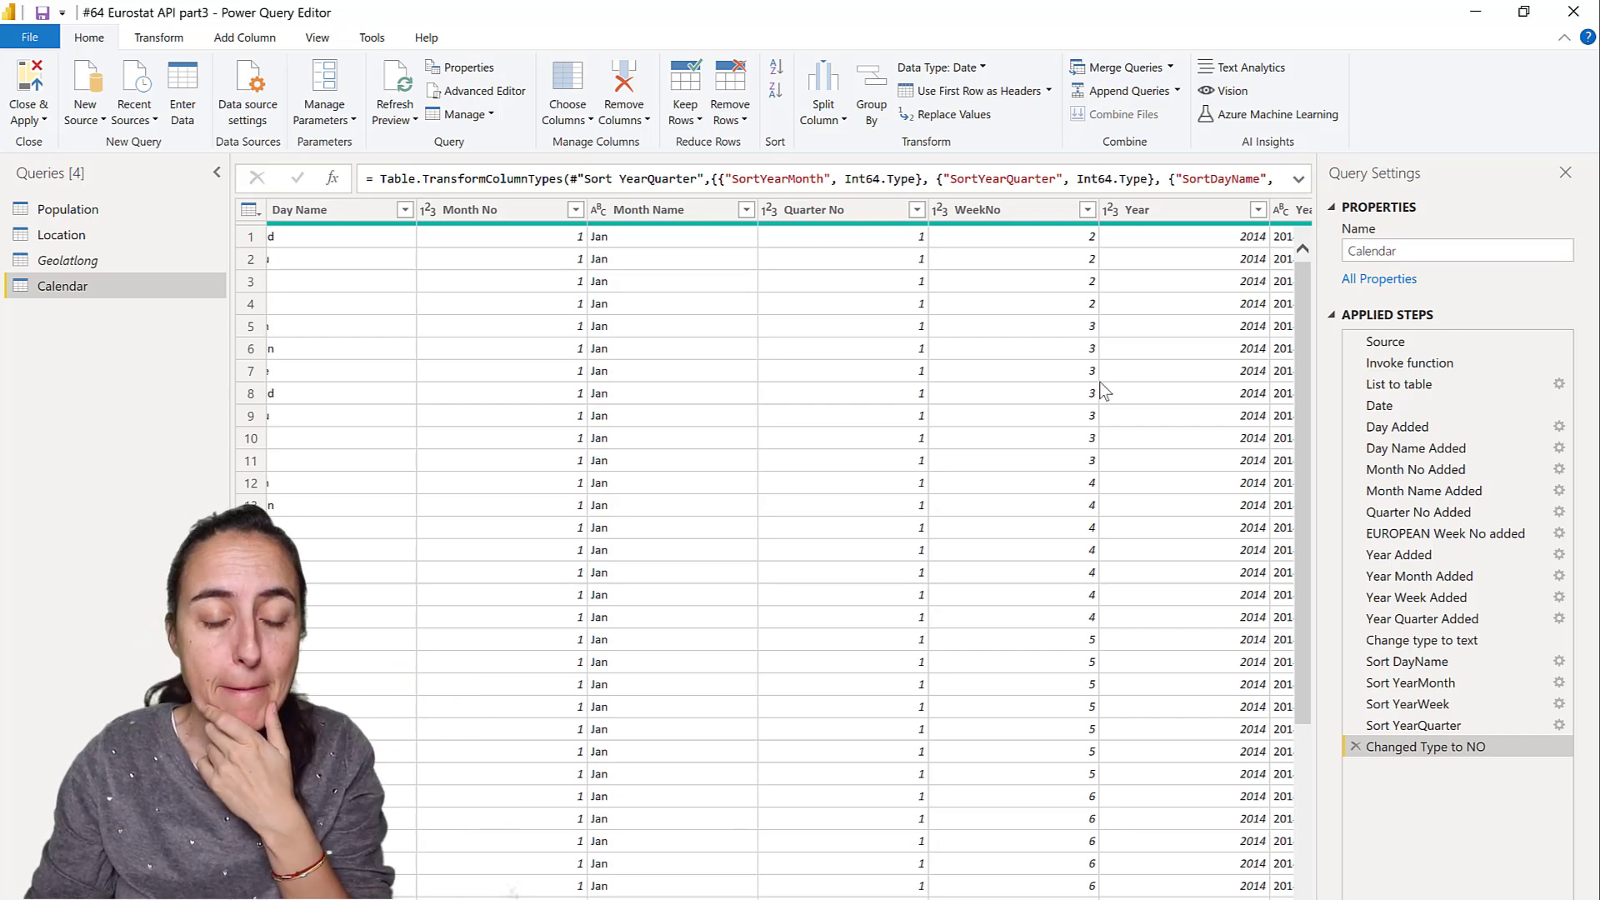
{"action": "left_click", "coordinate": [90, 205]}
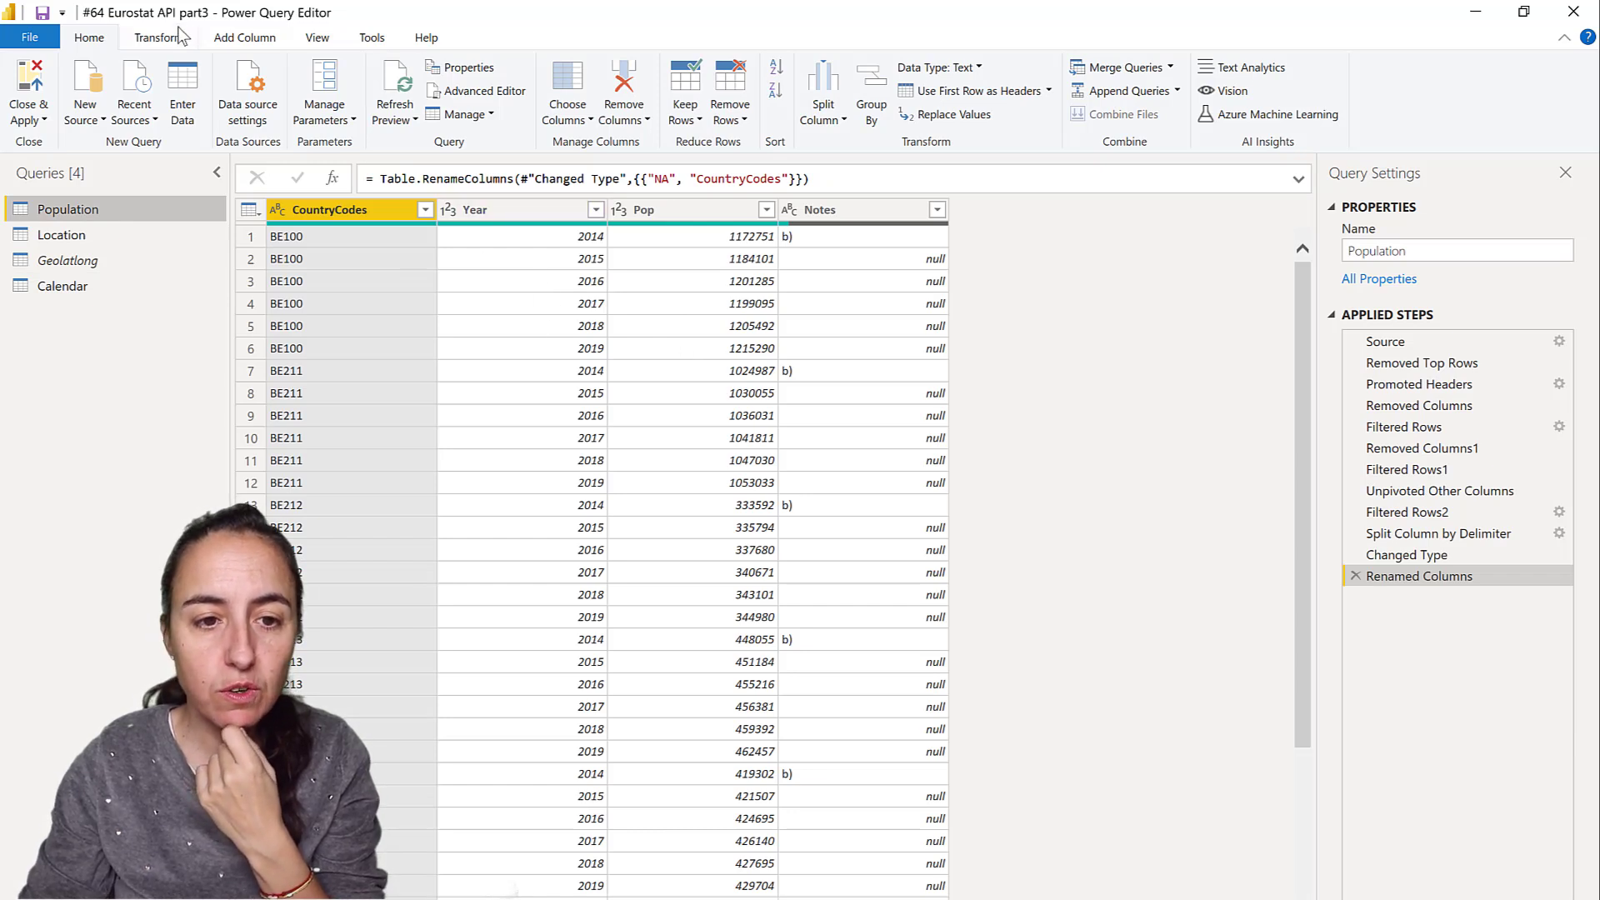
- Add a custom column named Date with formula Text.From([Year])&"01-01" to Population
{"action": "left_click", "coordinate": [248, 39]}
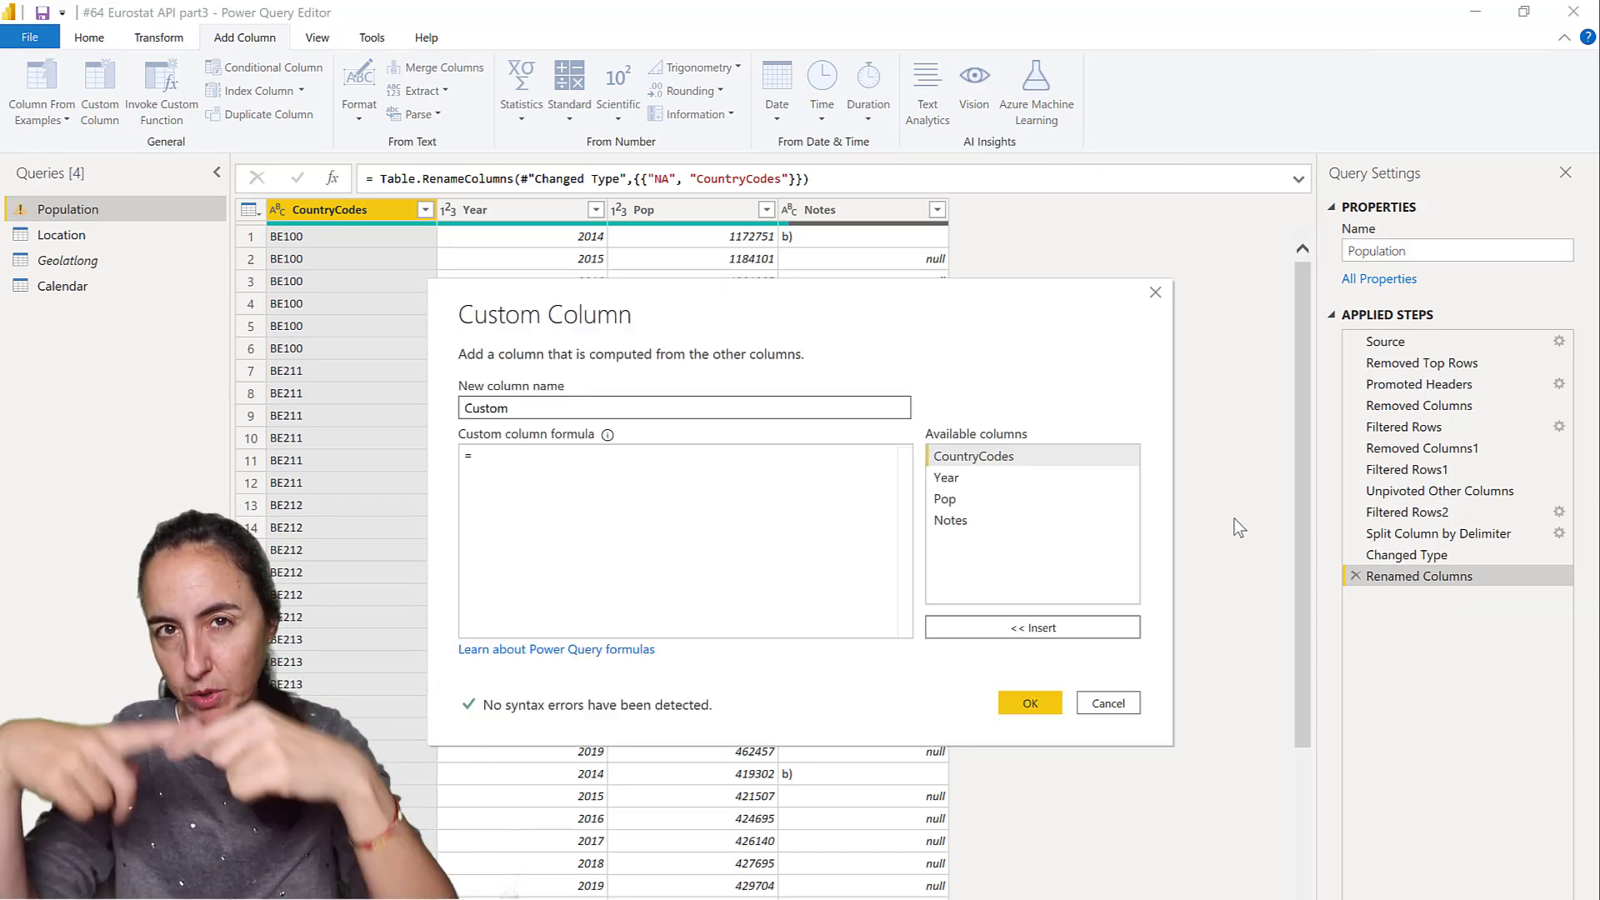
{"action": "left_click_drag", "start_coordinate": [729, 411], "coordinate": [405, 408]}
{"action": "type", "text": "Date"}
{"action": "left_click", "coordinate": [552, 491]}
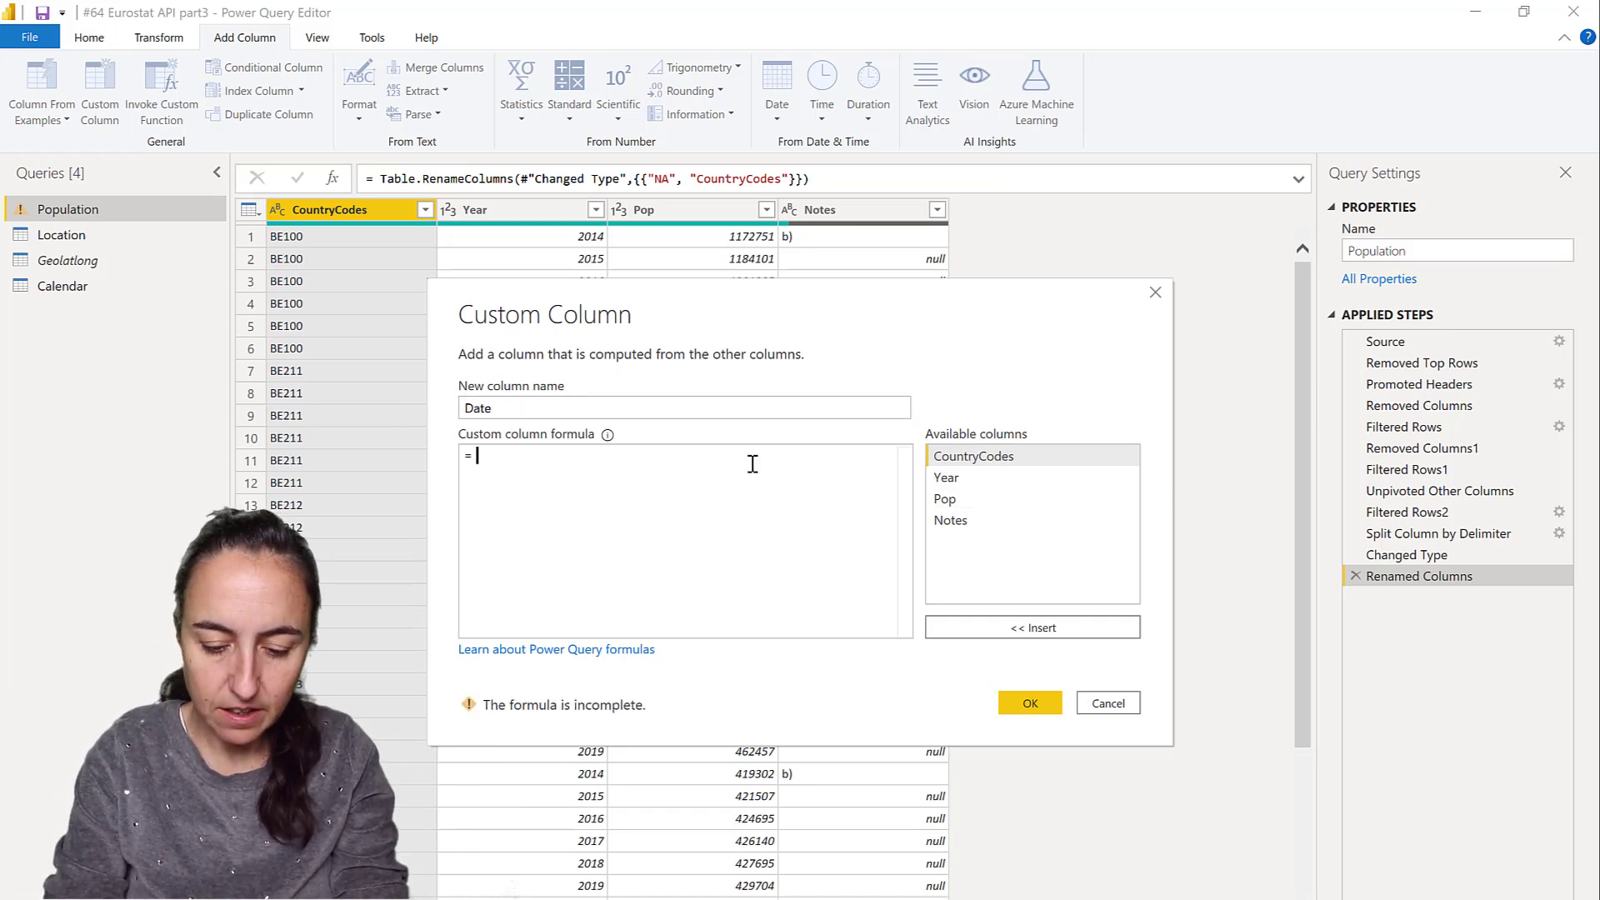
{"action": "type", "text": "Text.Gr"}
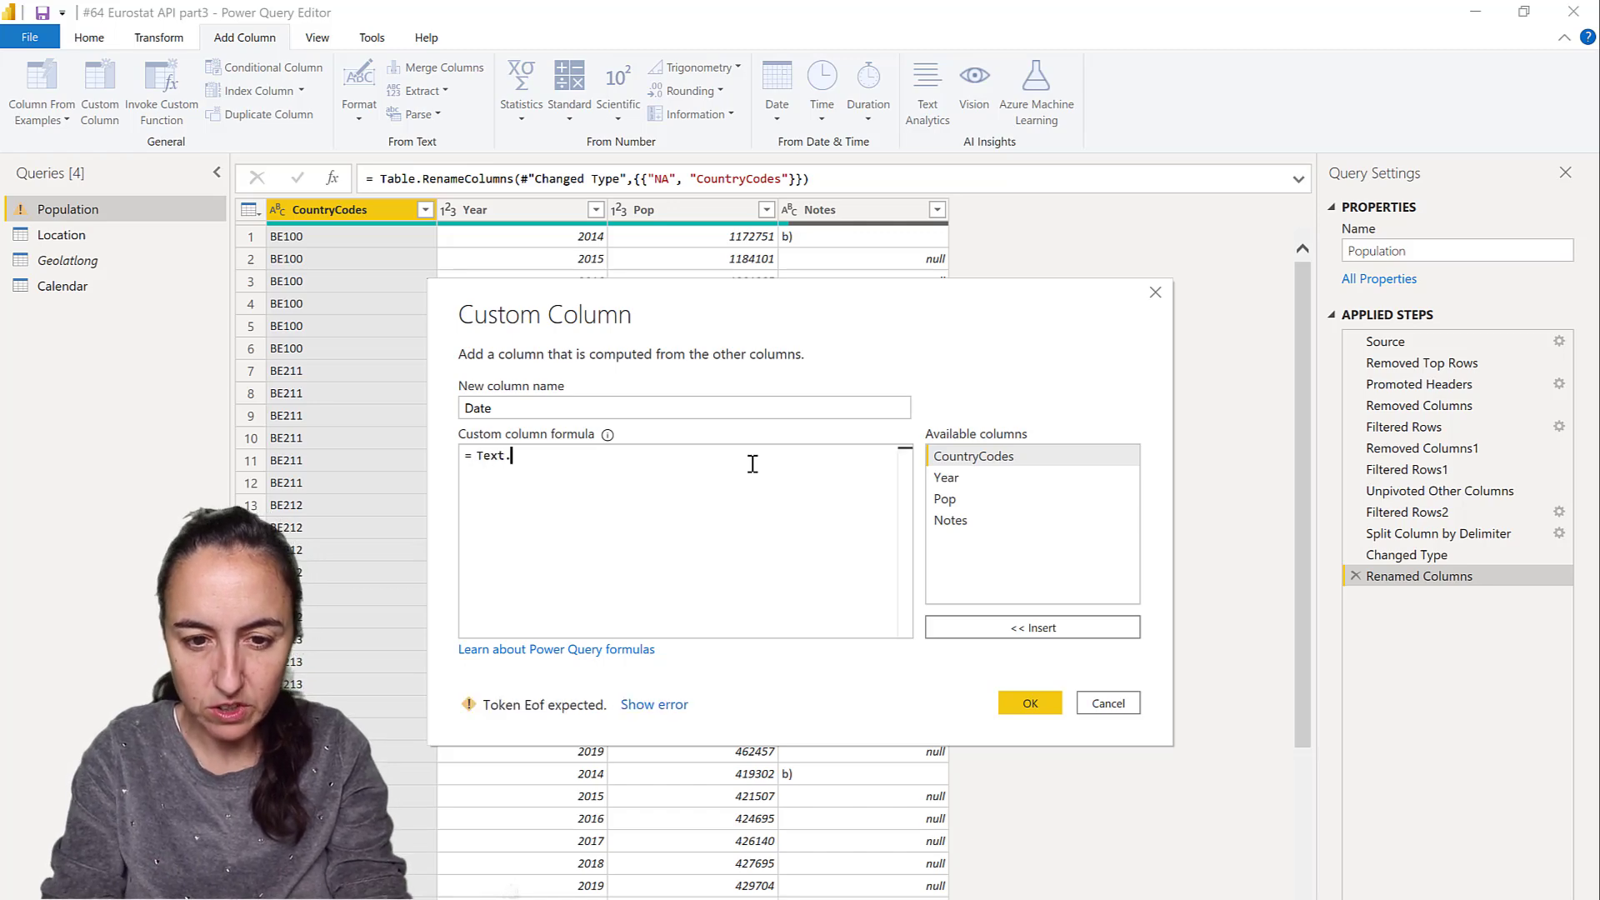
{"action": "key", "text": "BackSpace"}
{"action": "key", "text": "BackSpace"}
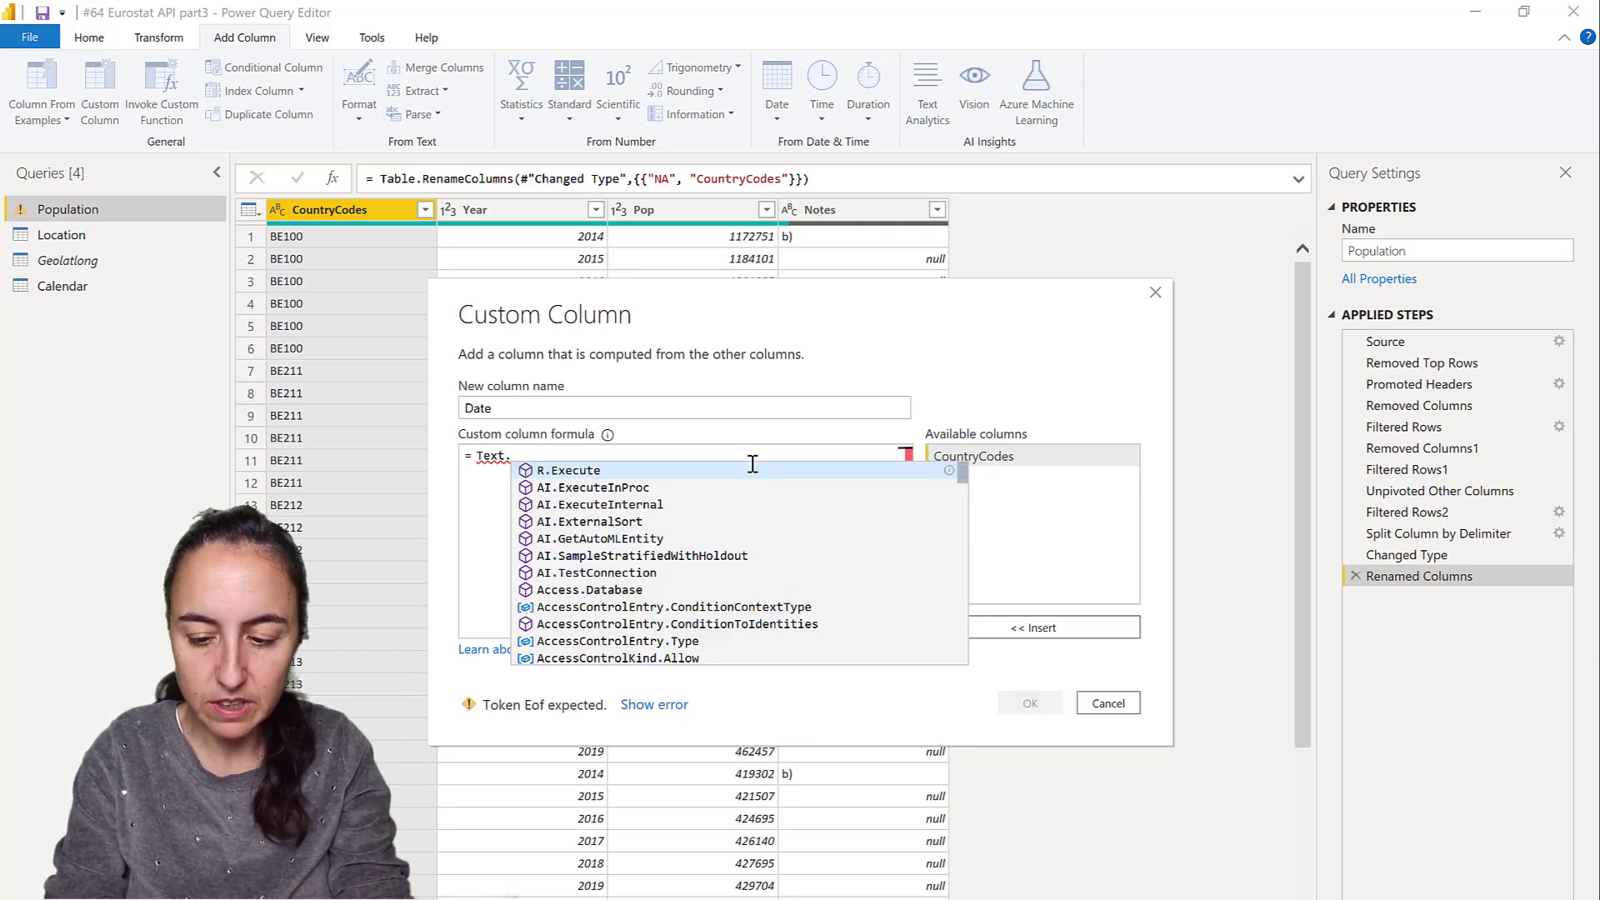
{"action": "type", "text": "From("}
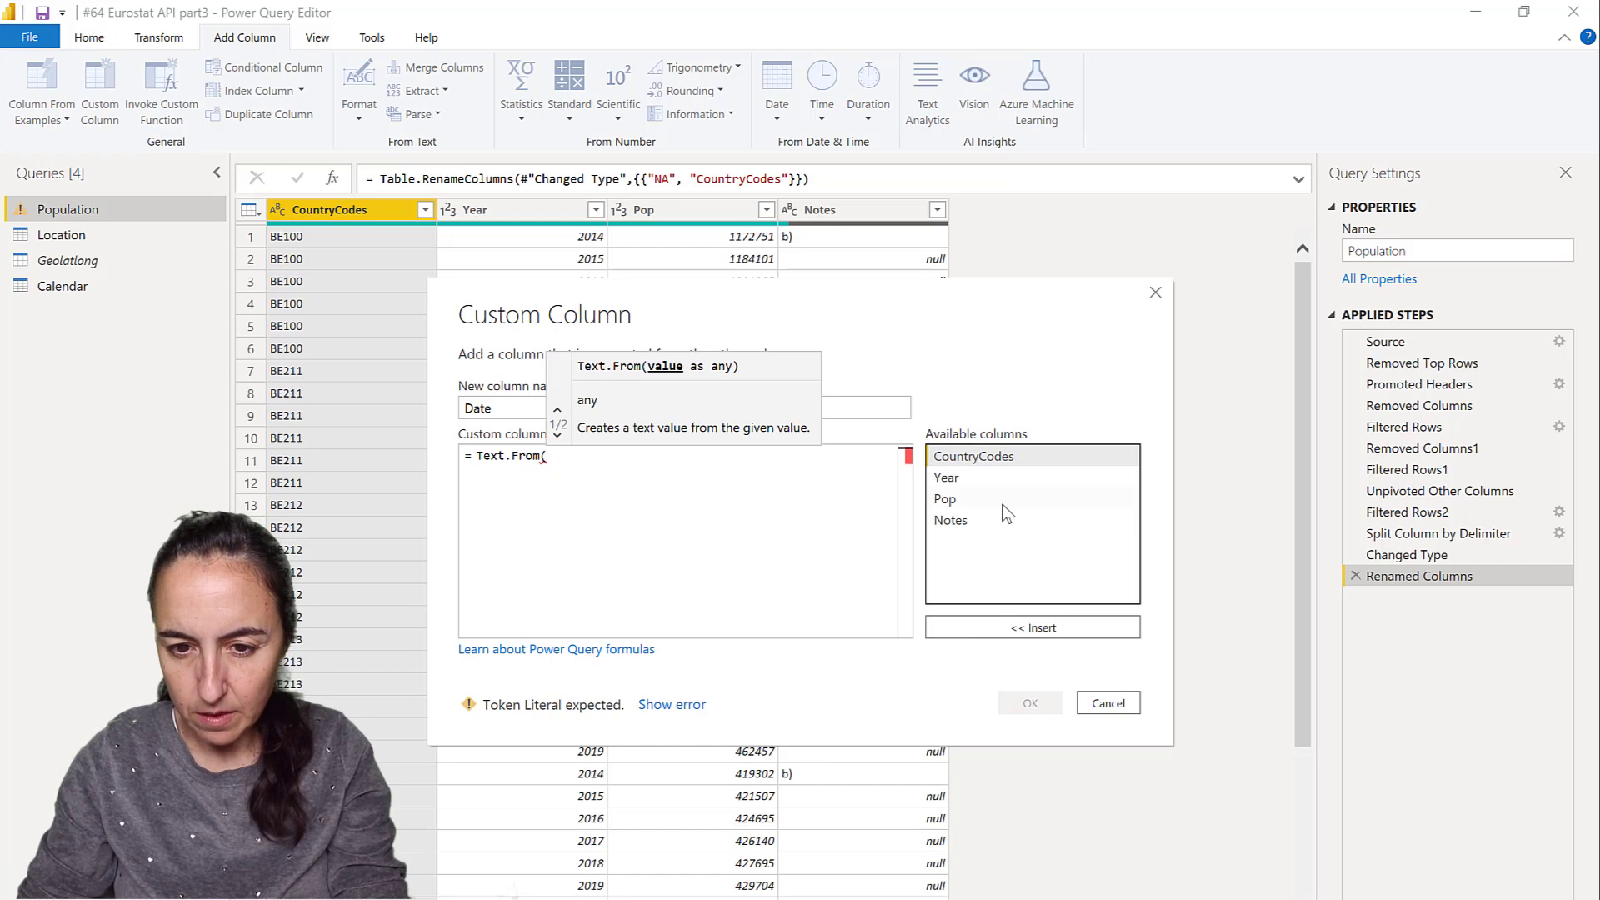
{"action": "double_click", "coordinate": [958, 479]}
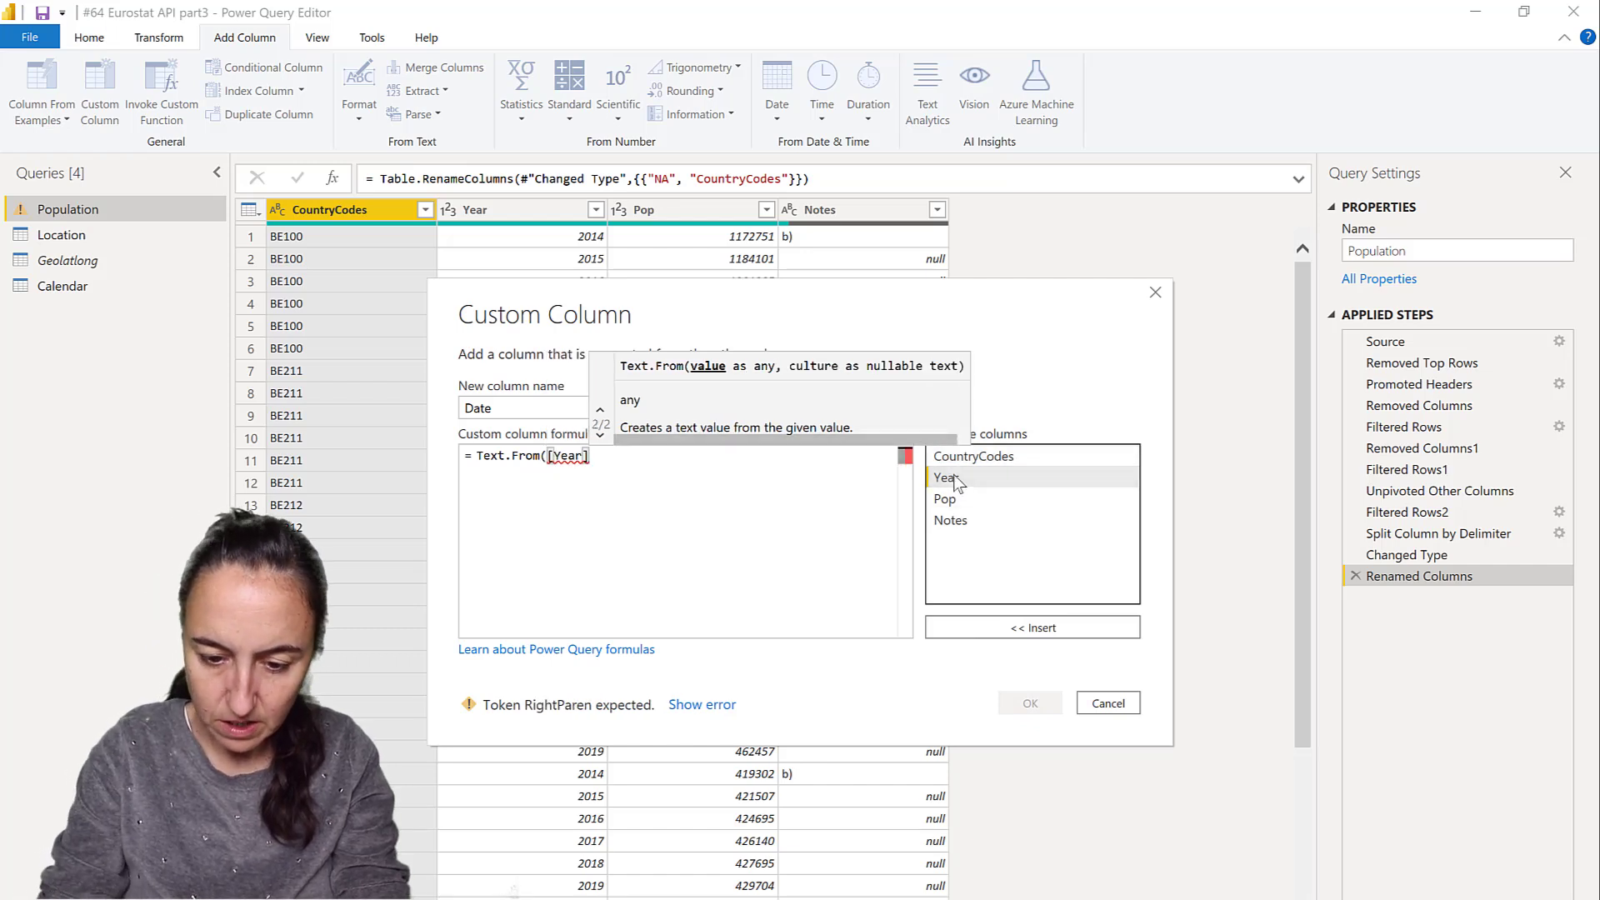
{"action": "type", "text": ")"}
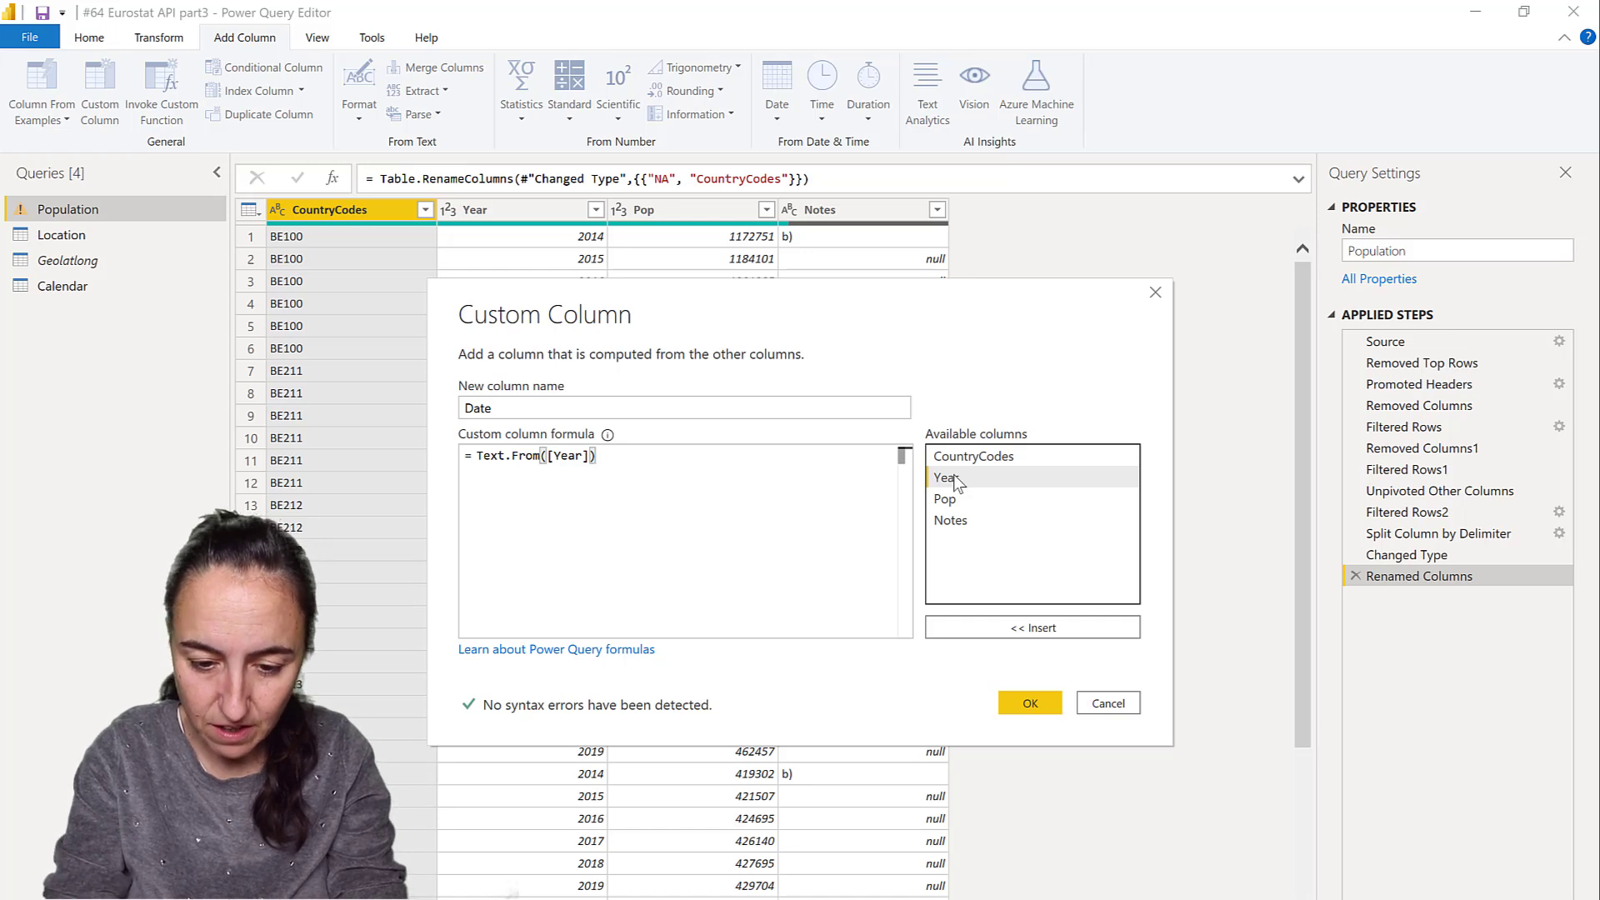
{"action": "type", "text": "&\"01-01"}
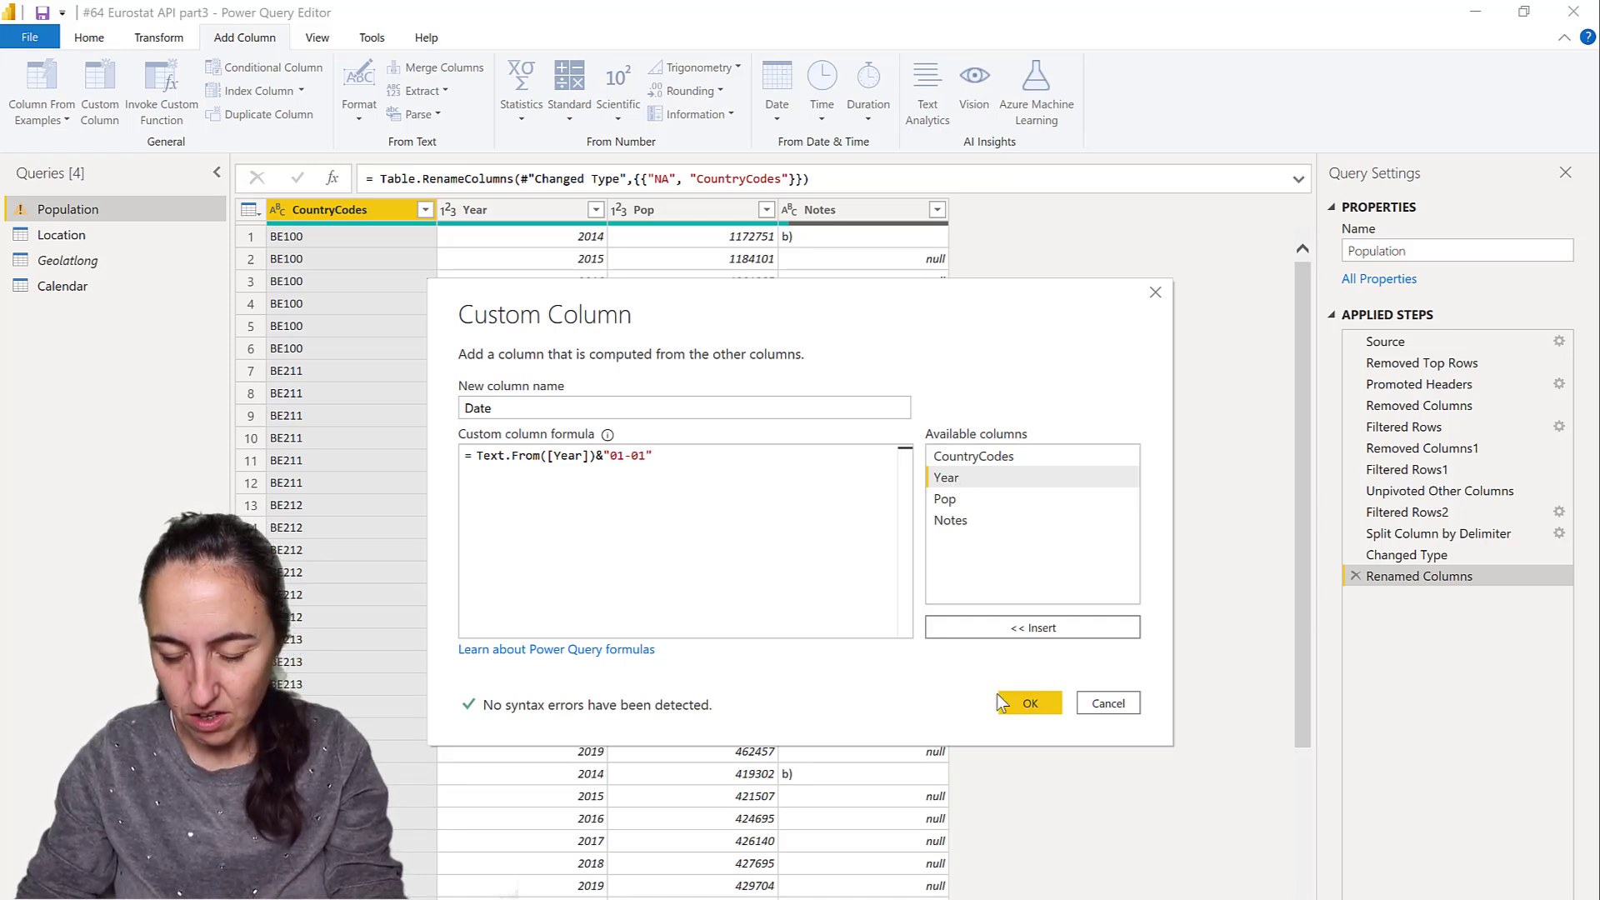
- Create the Date column, type it as date, and correct its formula to &"-01-01"
{"action": "left_click", "coordinate": [1055, 710]}
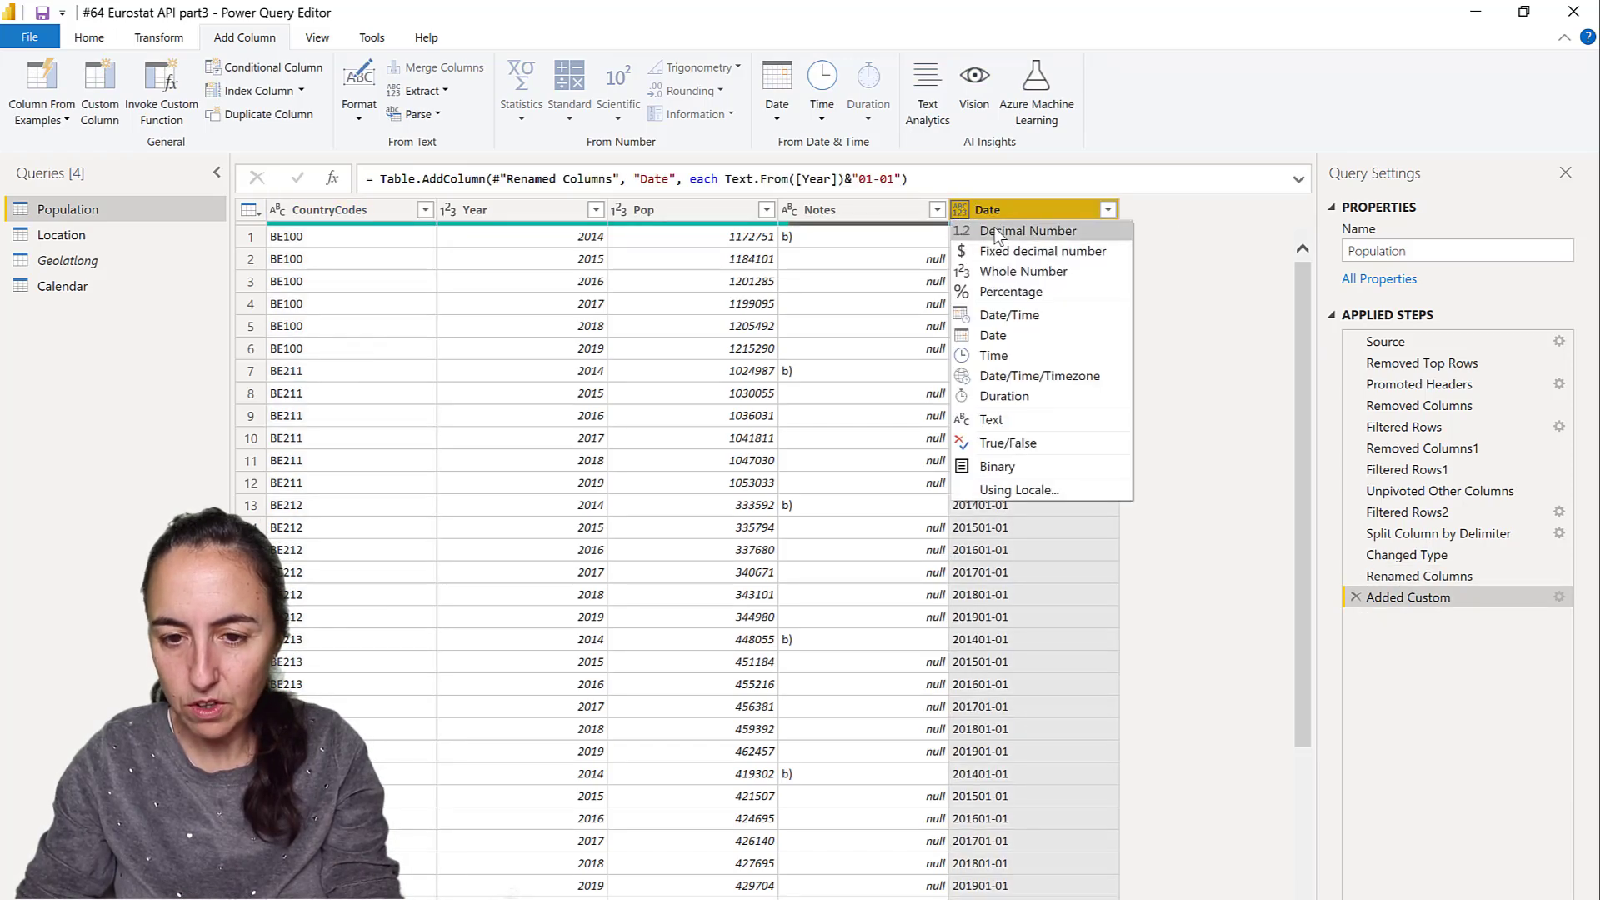
{"action": "left_click", "coordinate": [1008, 338]}
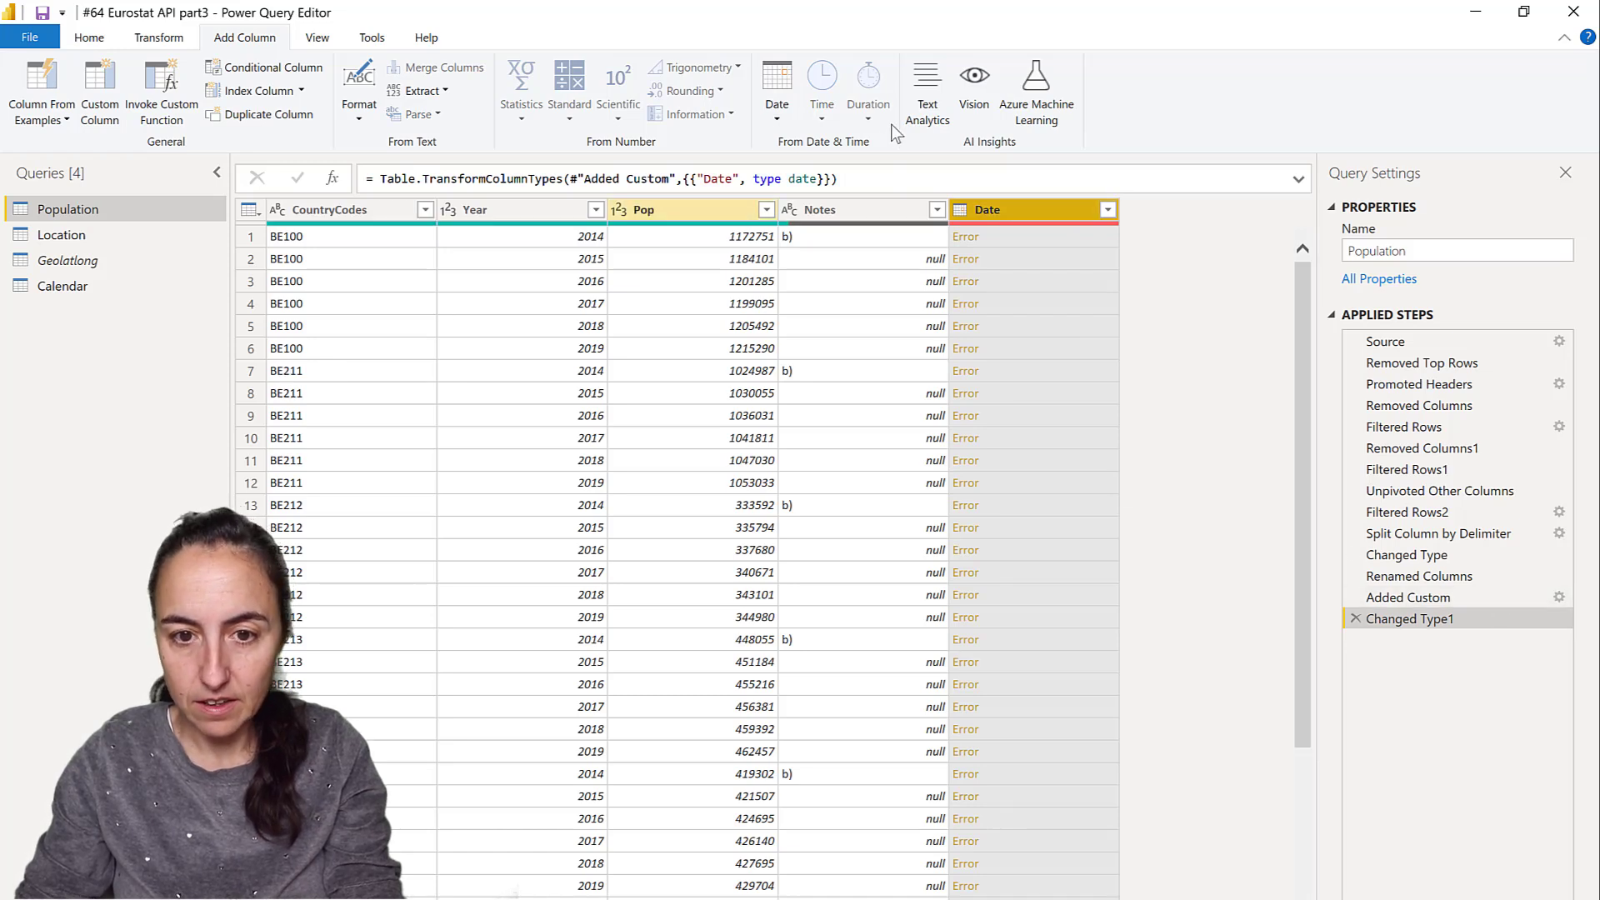
{"action": "left_click", "coordinate": [1450, 601]}
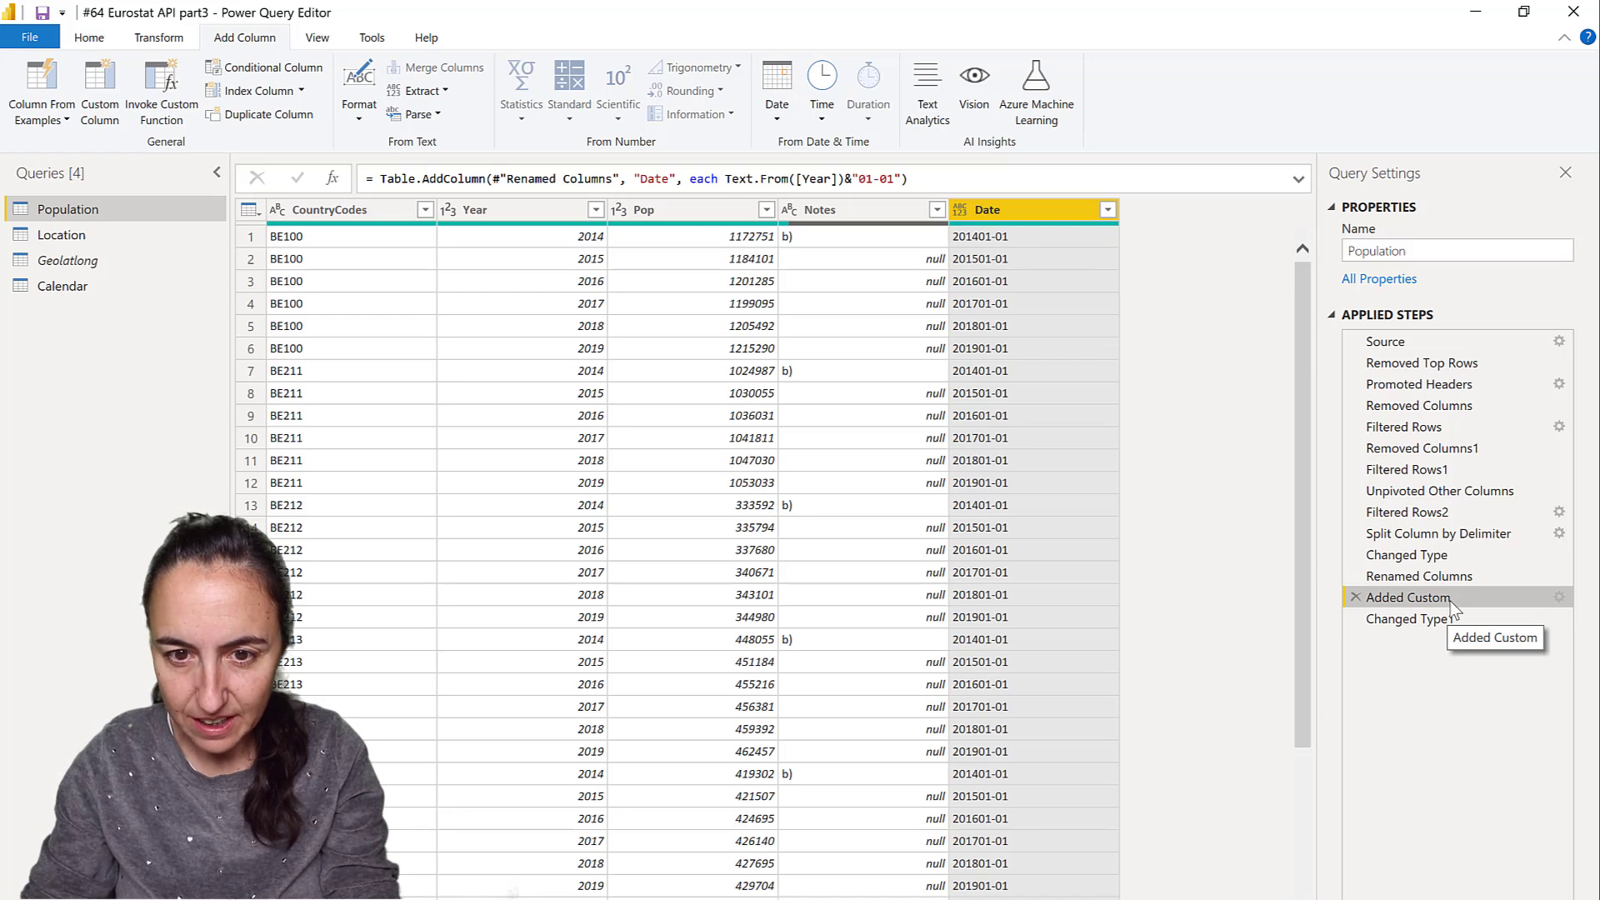
{"action": "left_click", "coordinate": [858, 178]}
{"action": "type", "text": "-"}
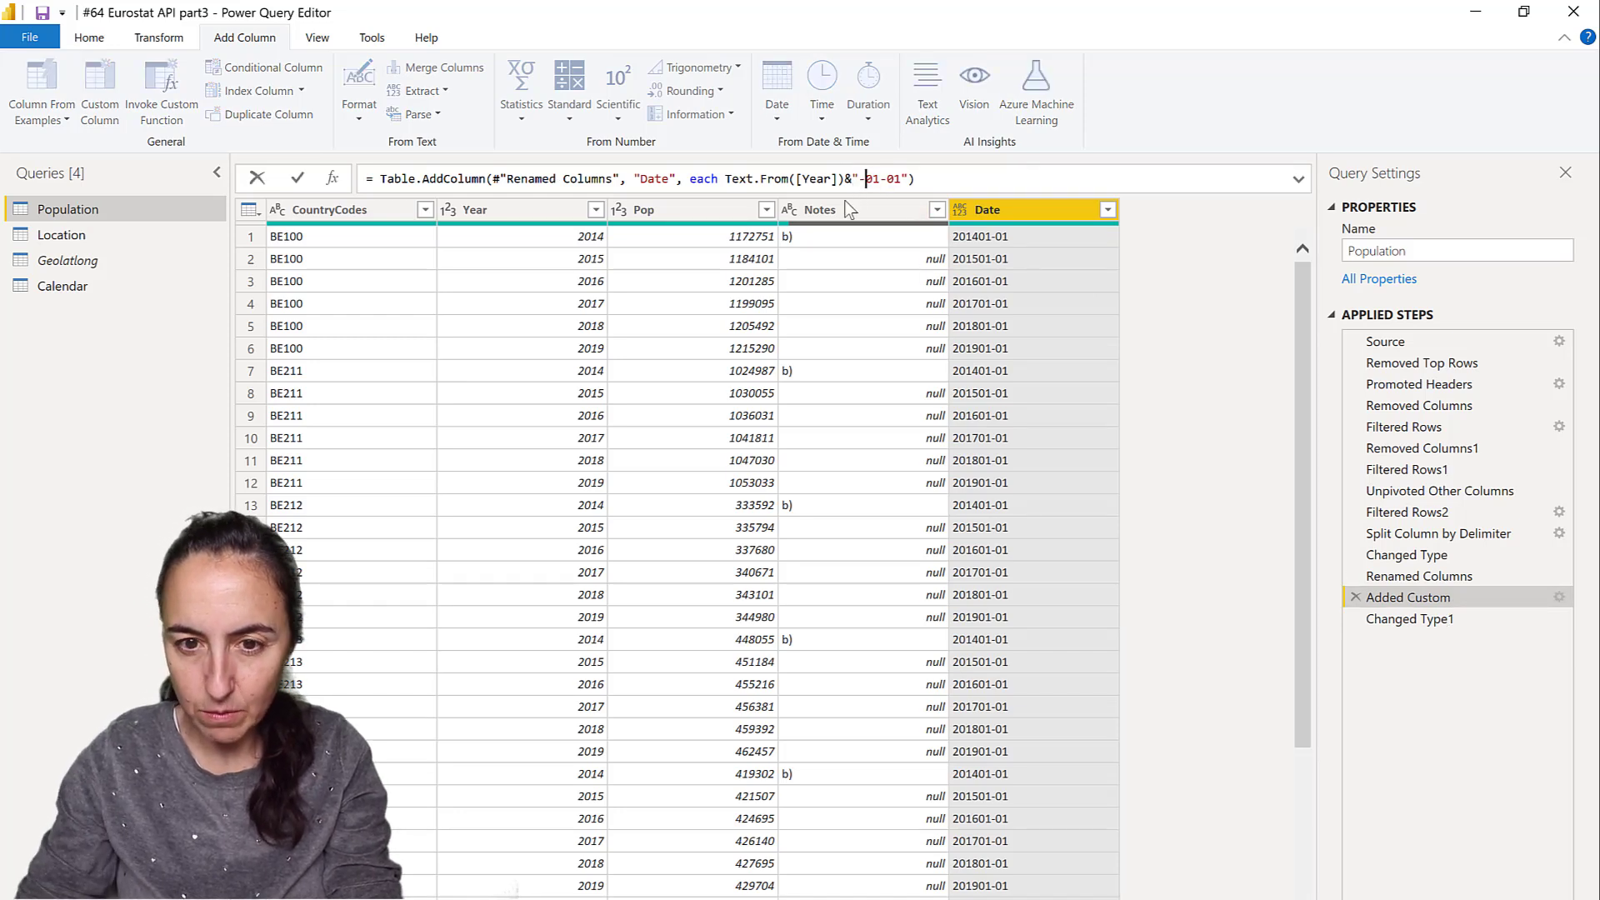
{"action": "key", "text": "Return"}
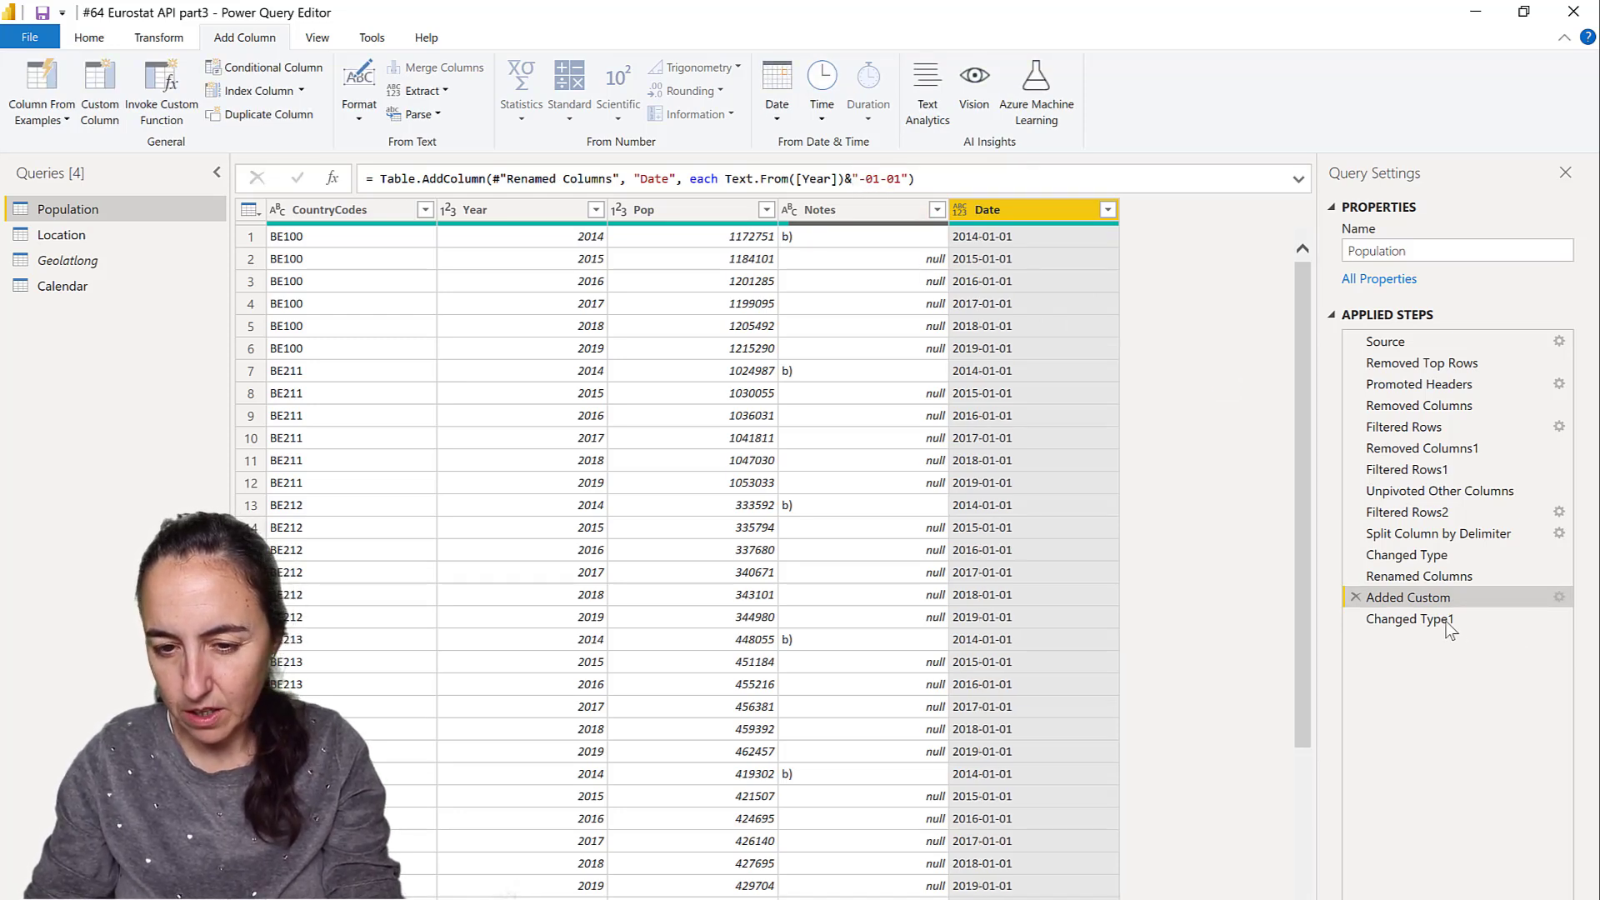
{"action": "left_click", "coordinate": [1435, 625]}
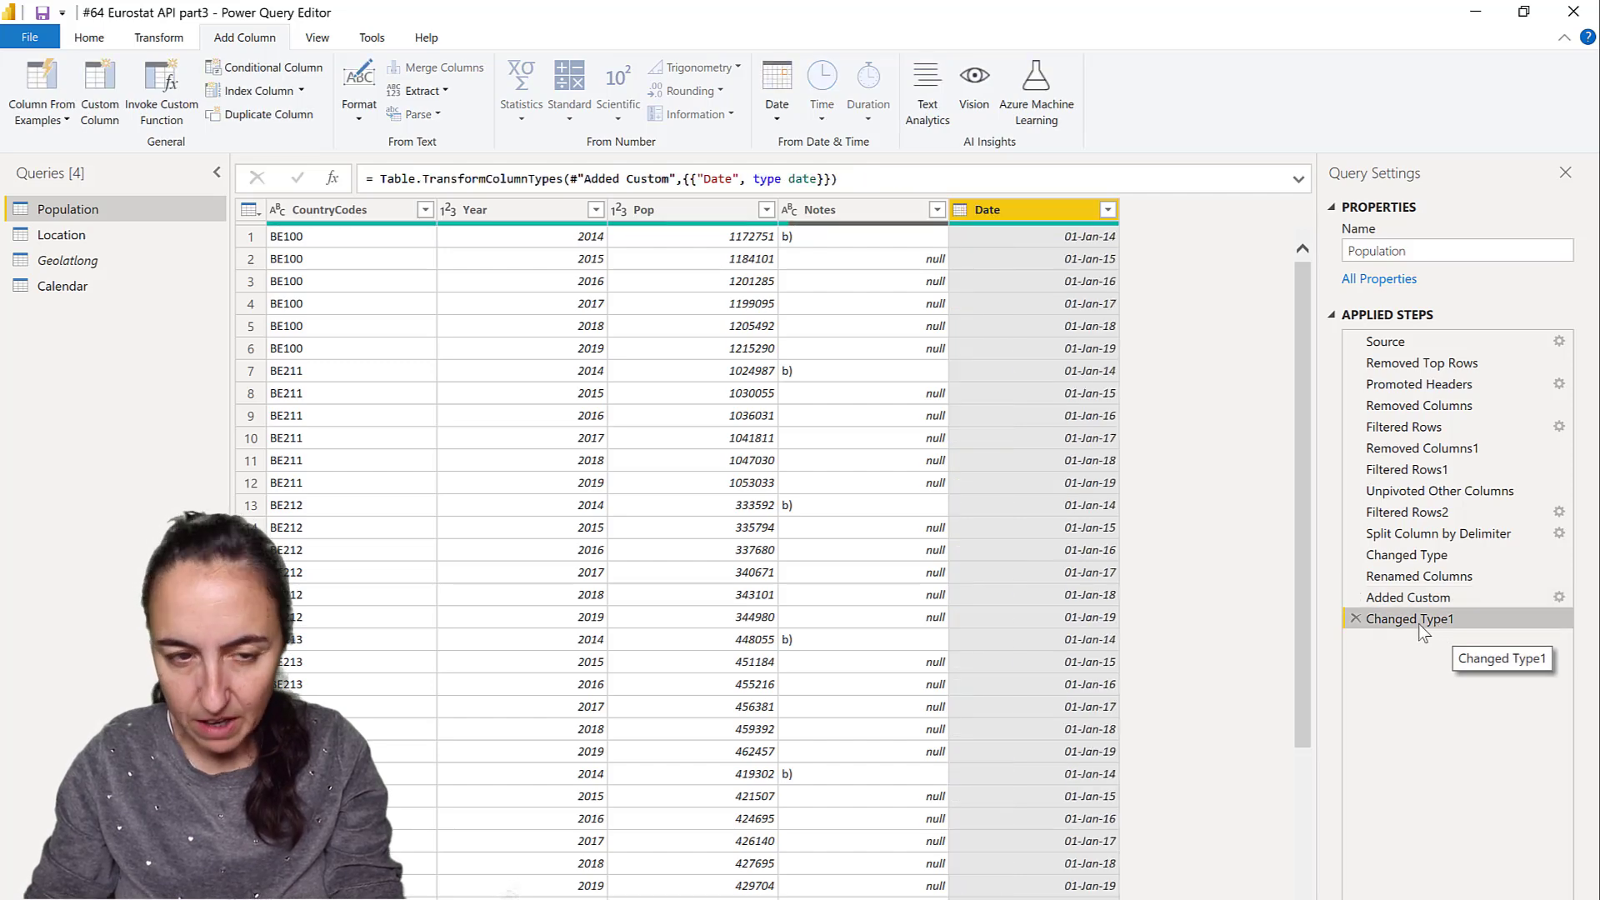
- Apply the query changes and relate Population[Date] to Calendar[Date] in Model view
{"action": "left_click", "coordinate": [87, 42]}
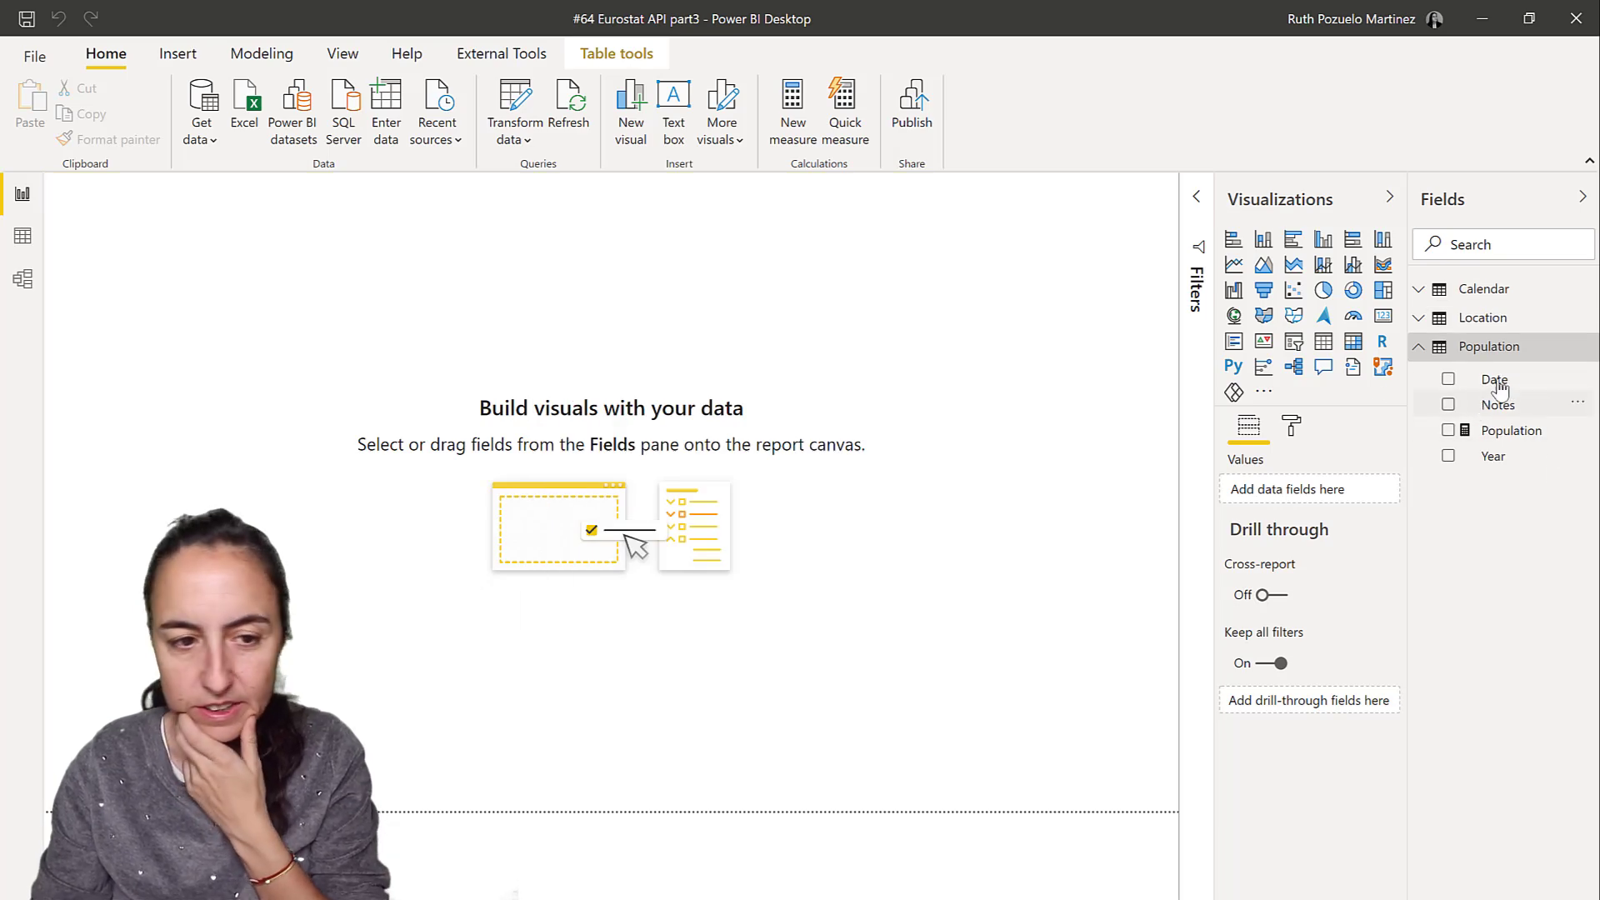
{"action": "left_click", "coordinate": [23, 281]}
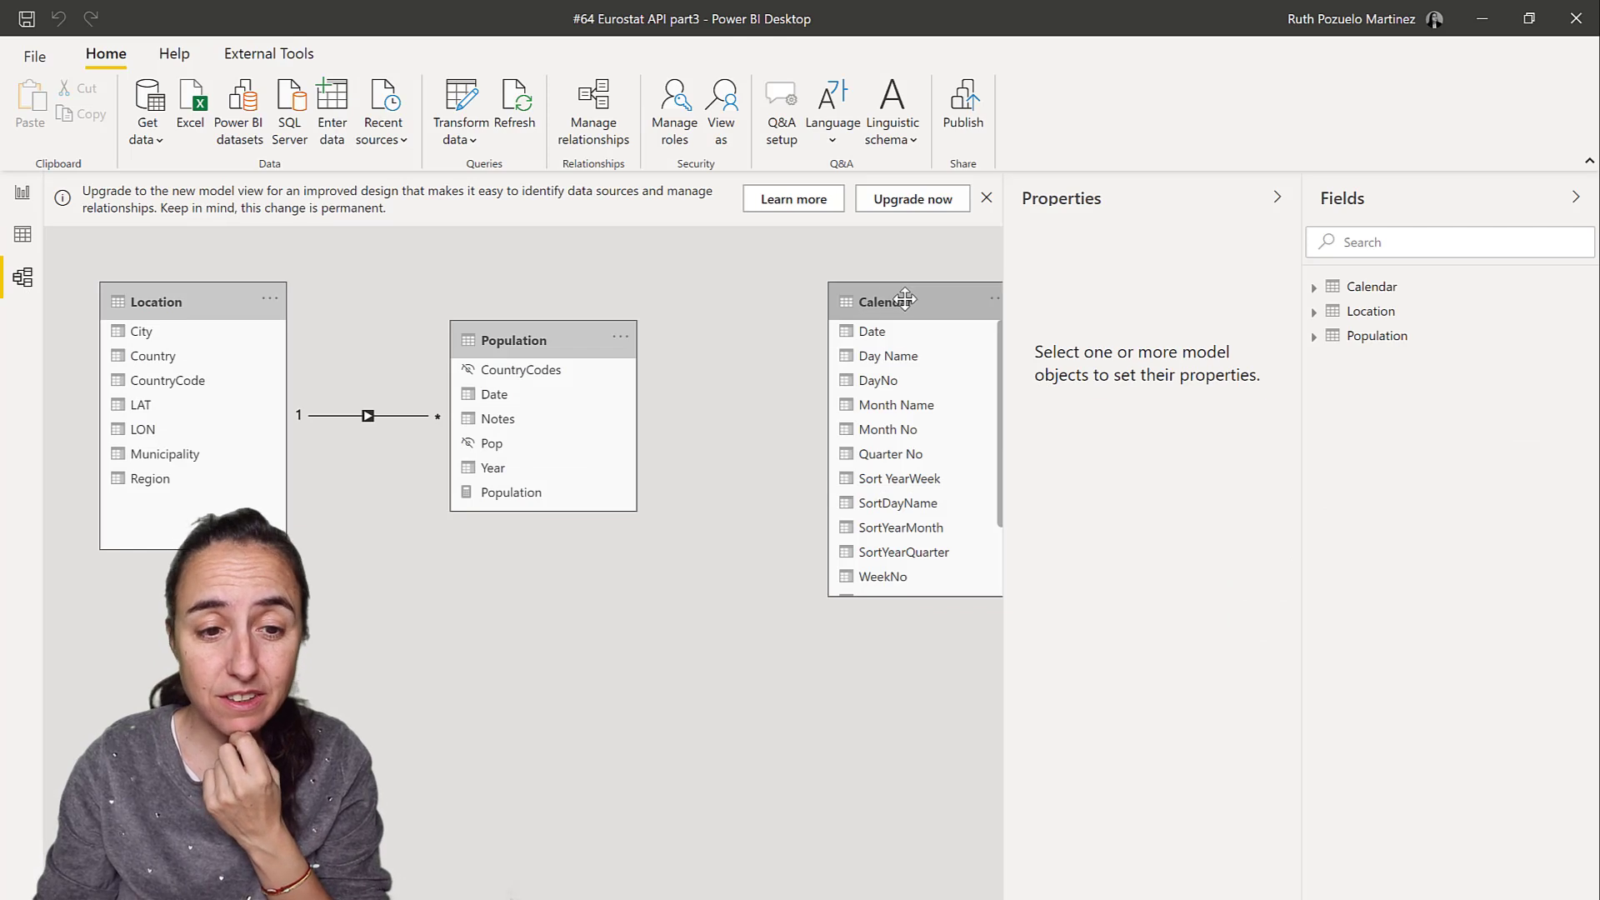
{"action": "left_click_drag", "start_coordinate": [493, 401], "coordinate": [874, 337]}
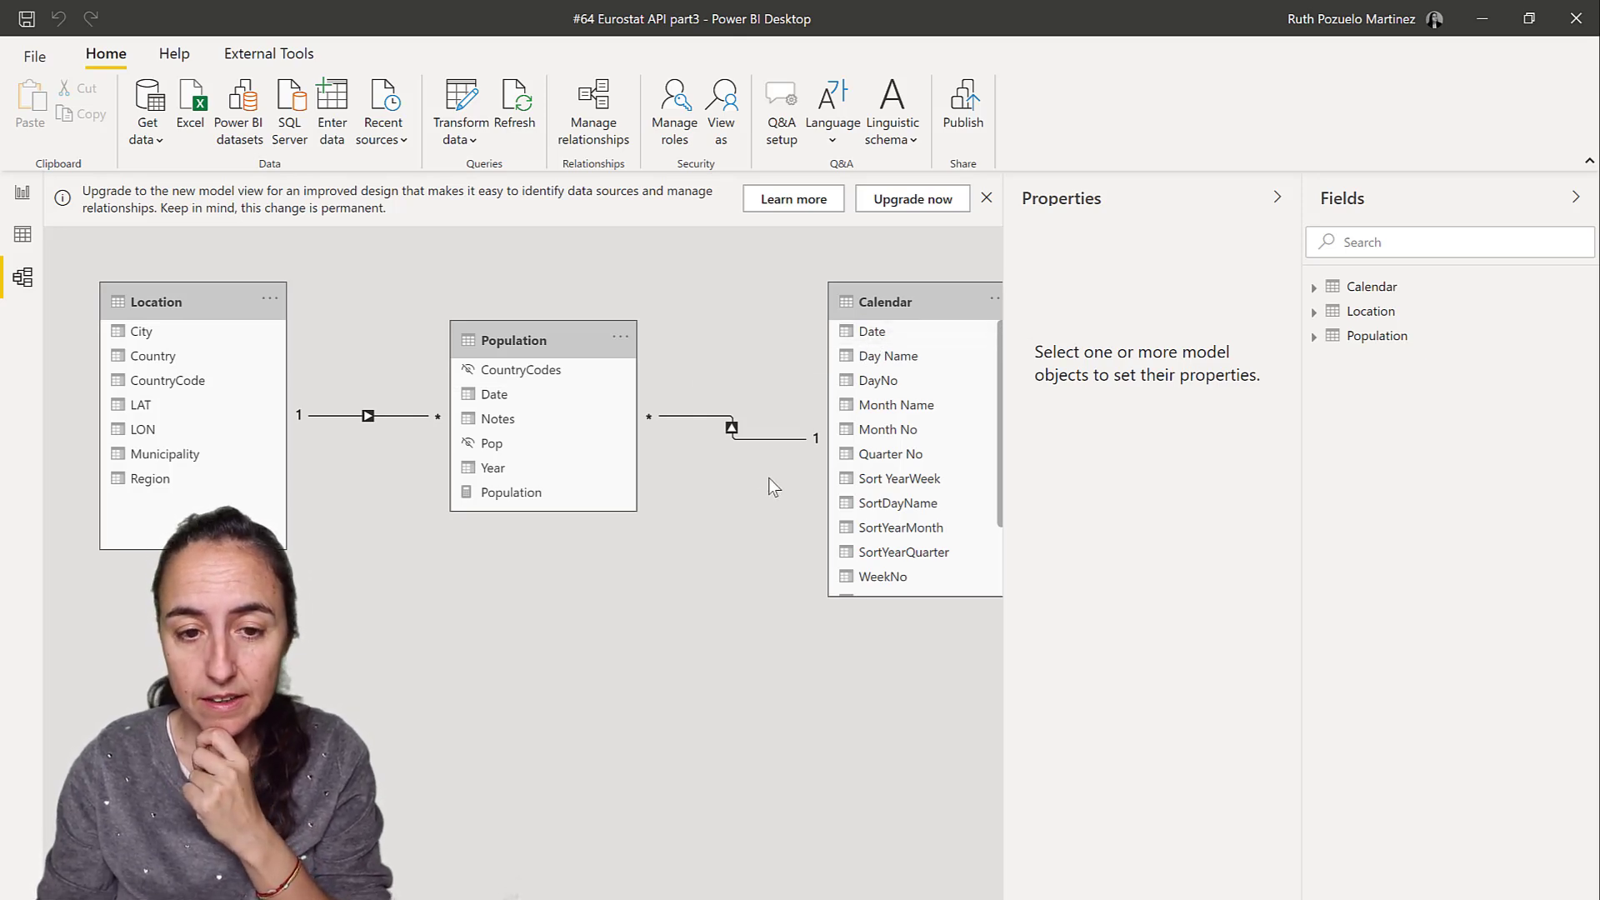
- Return to Report view and expand the Calendar table's fields to its Year
{"action": "left_click", "coordinate": [23, 198]}
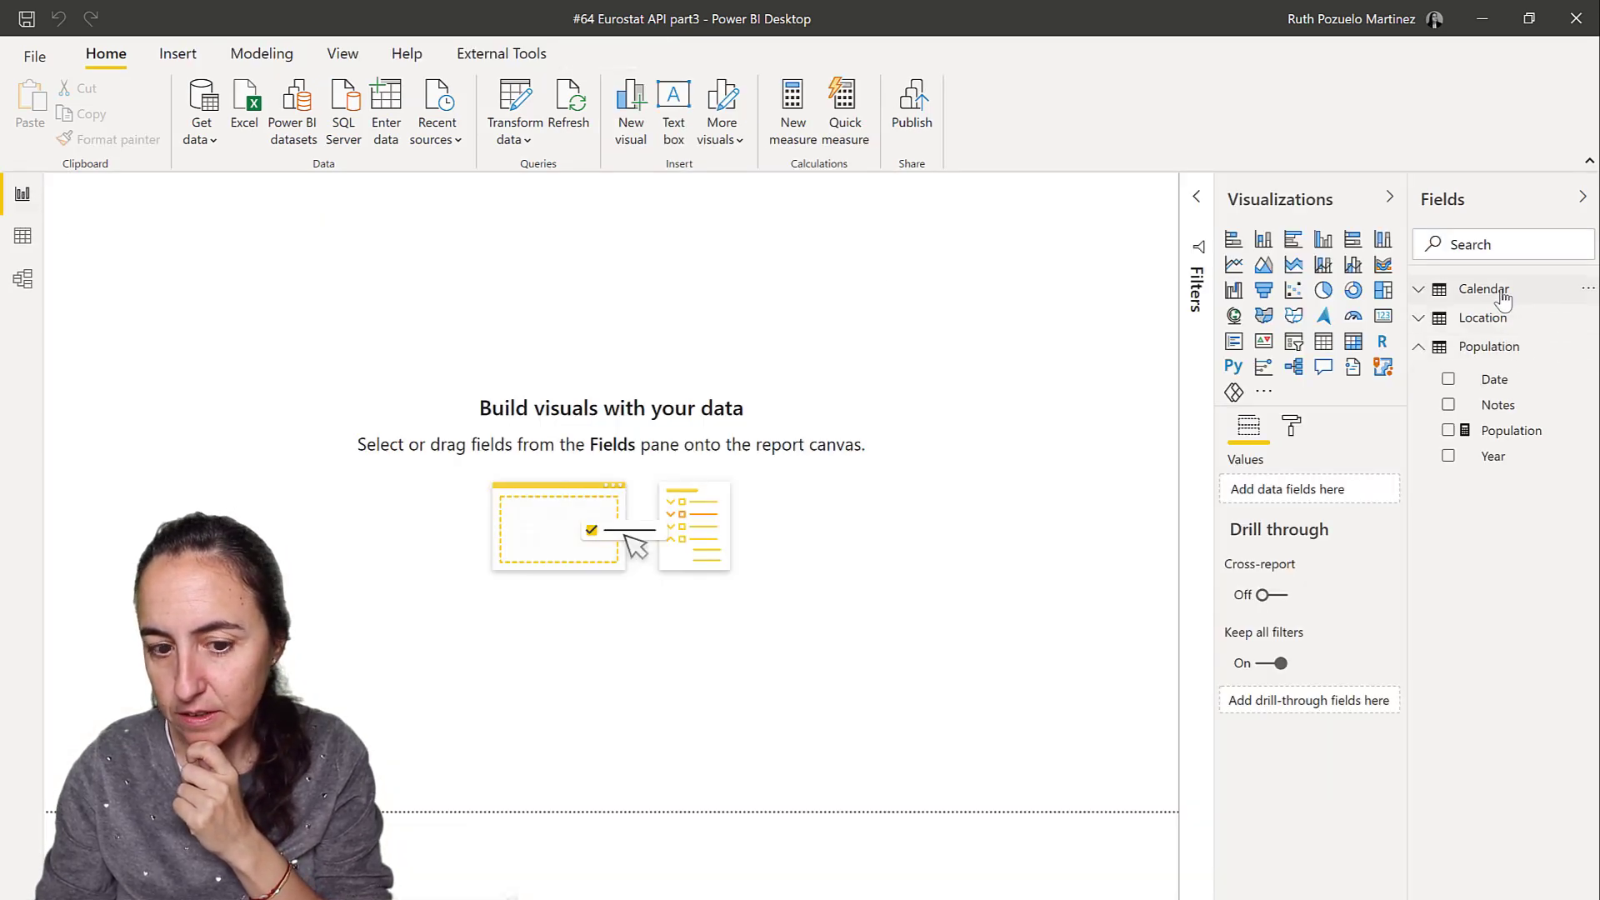
{"action": "left_click", "coordinate": [1501, 292]}
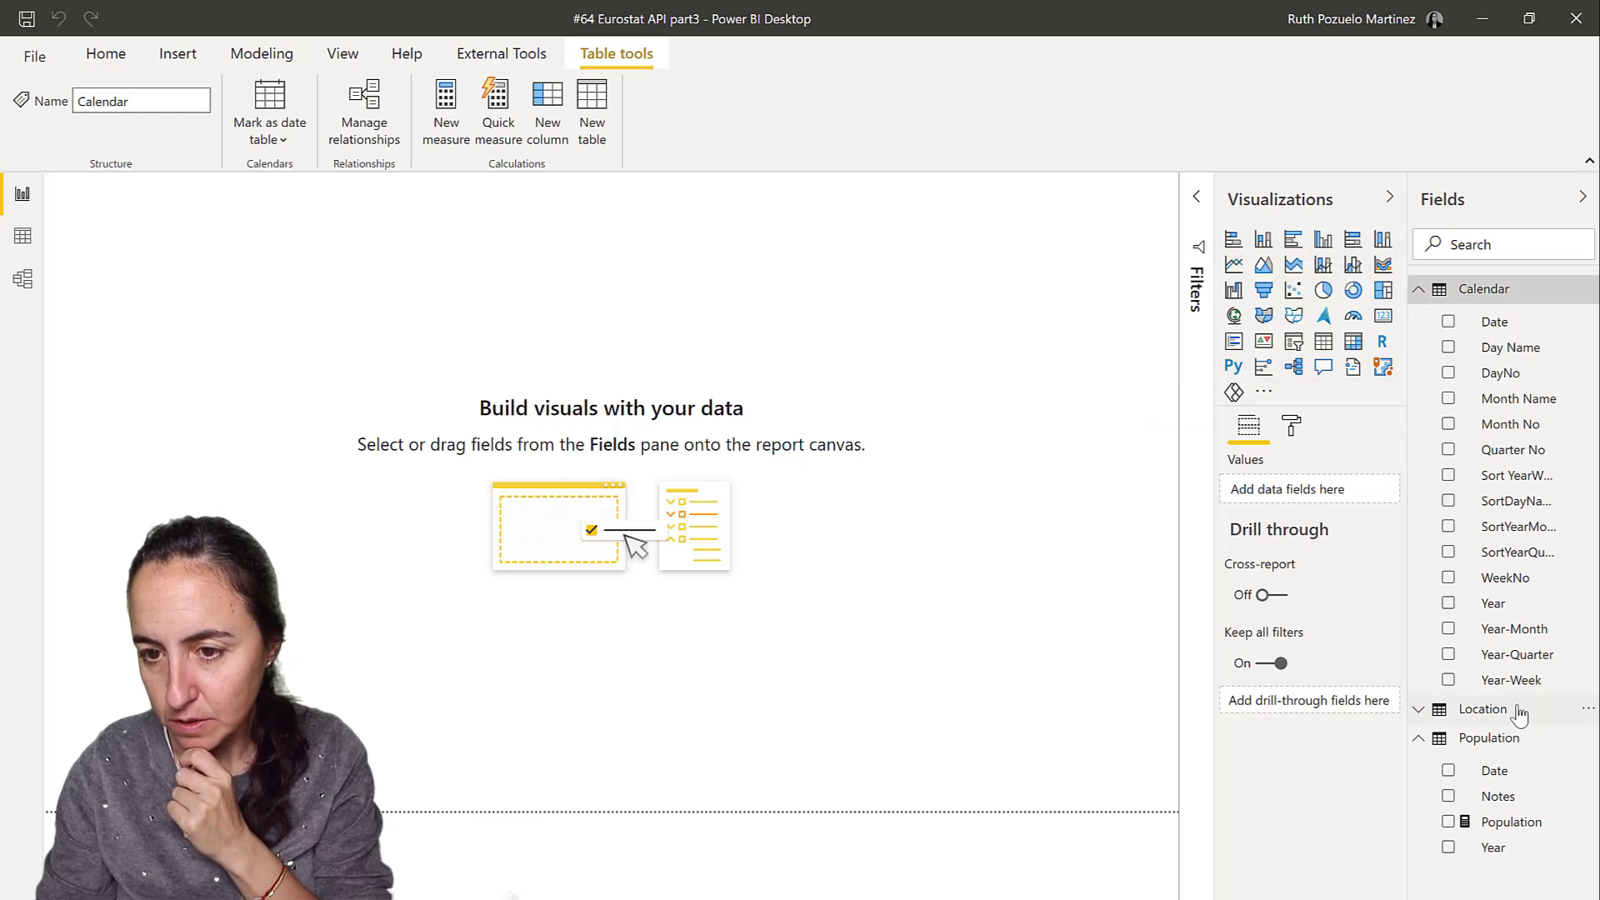
{"action": "left_click", "coordinate": [1491, 605]}
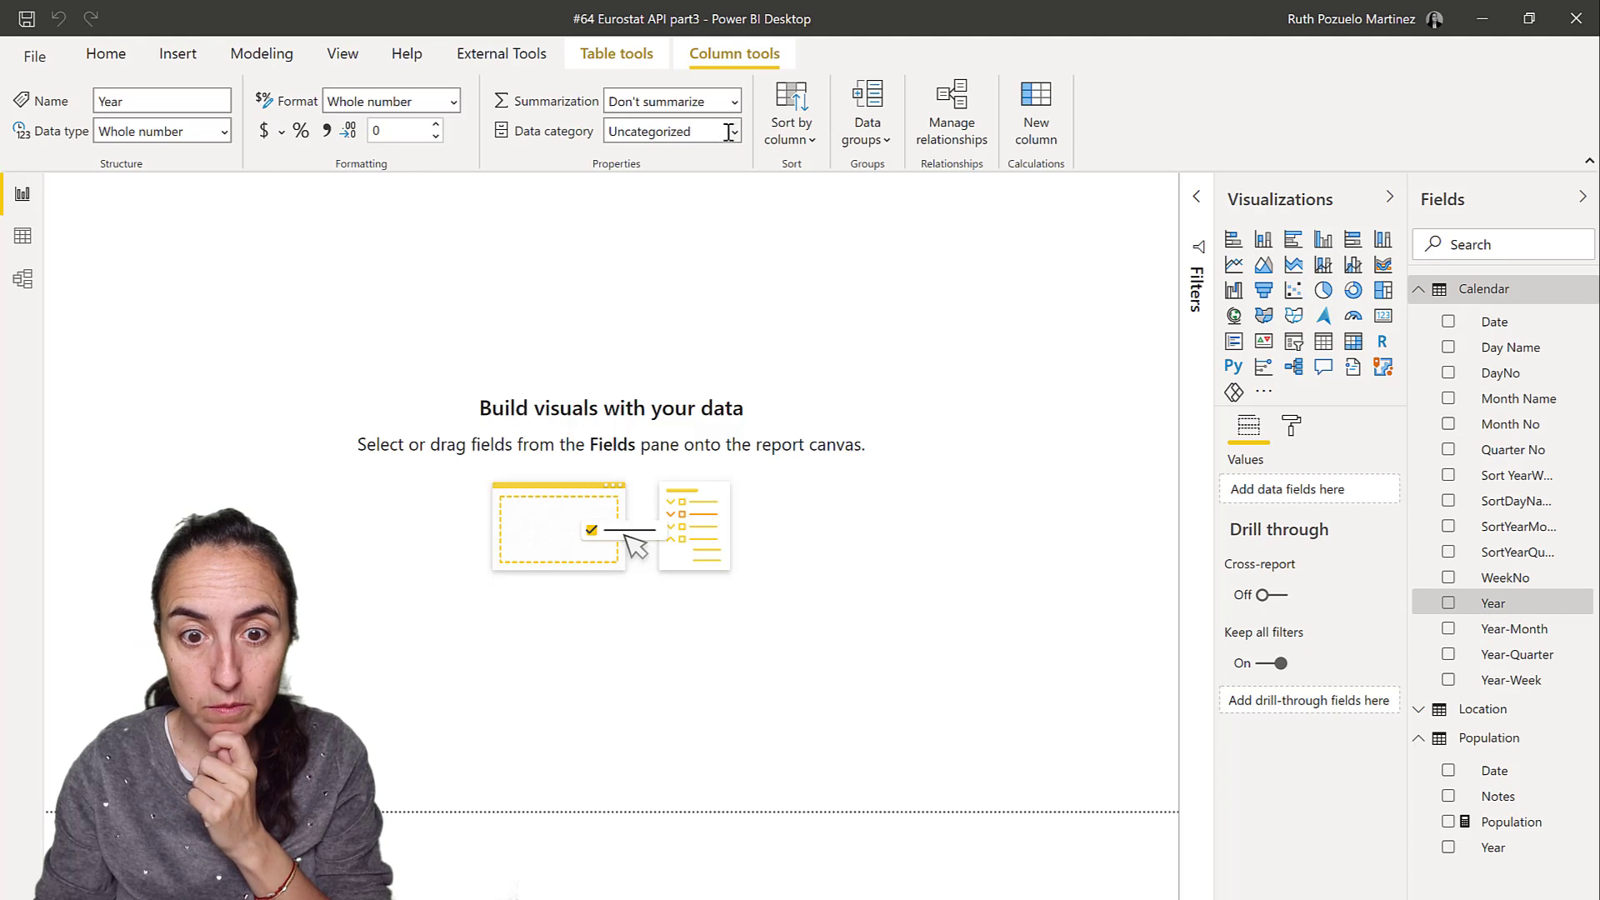
{"action": "left_click", "coordinate": [734, 132]}
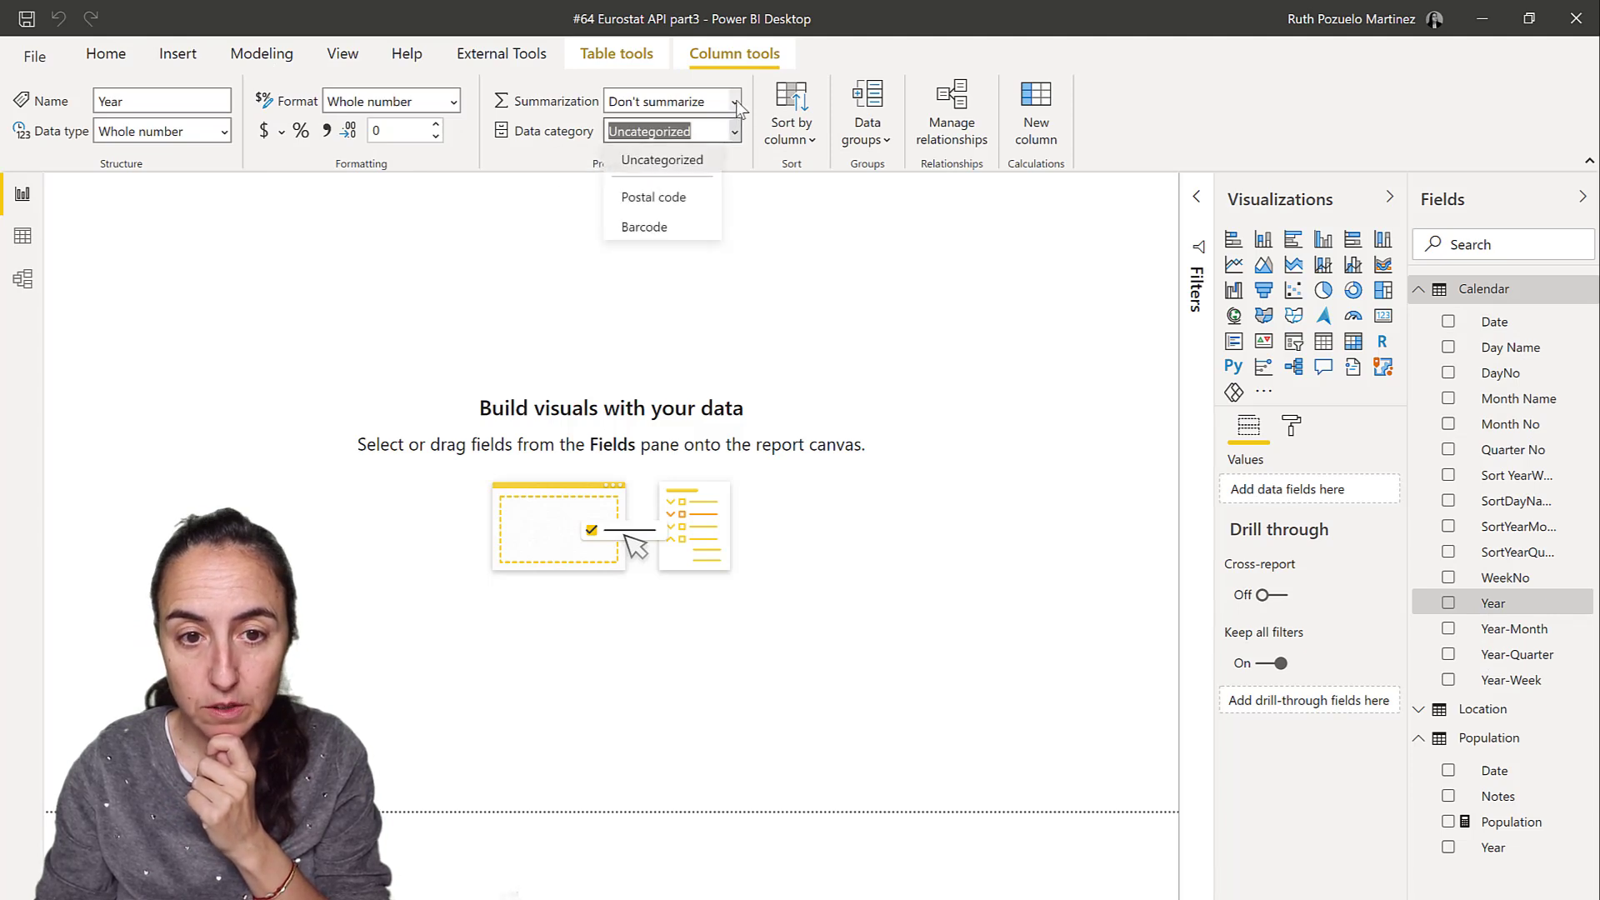
{"action": "left_click", "coordinate": [1450, 706]}
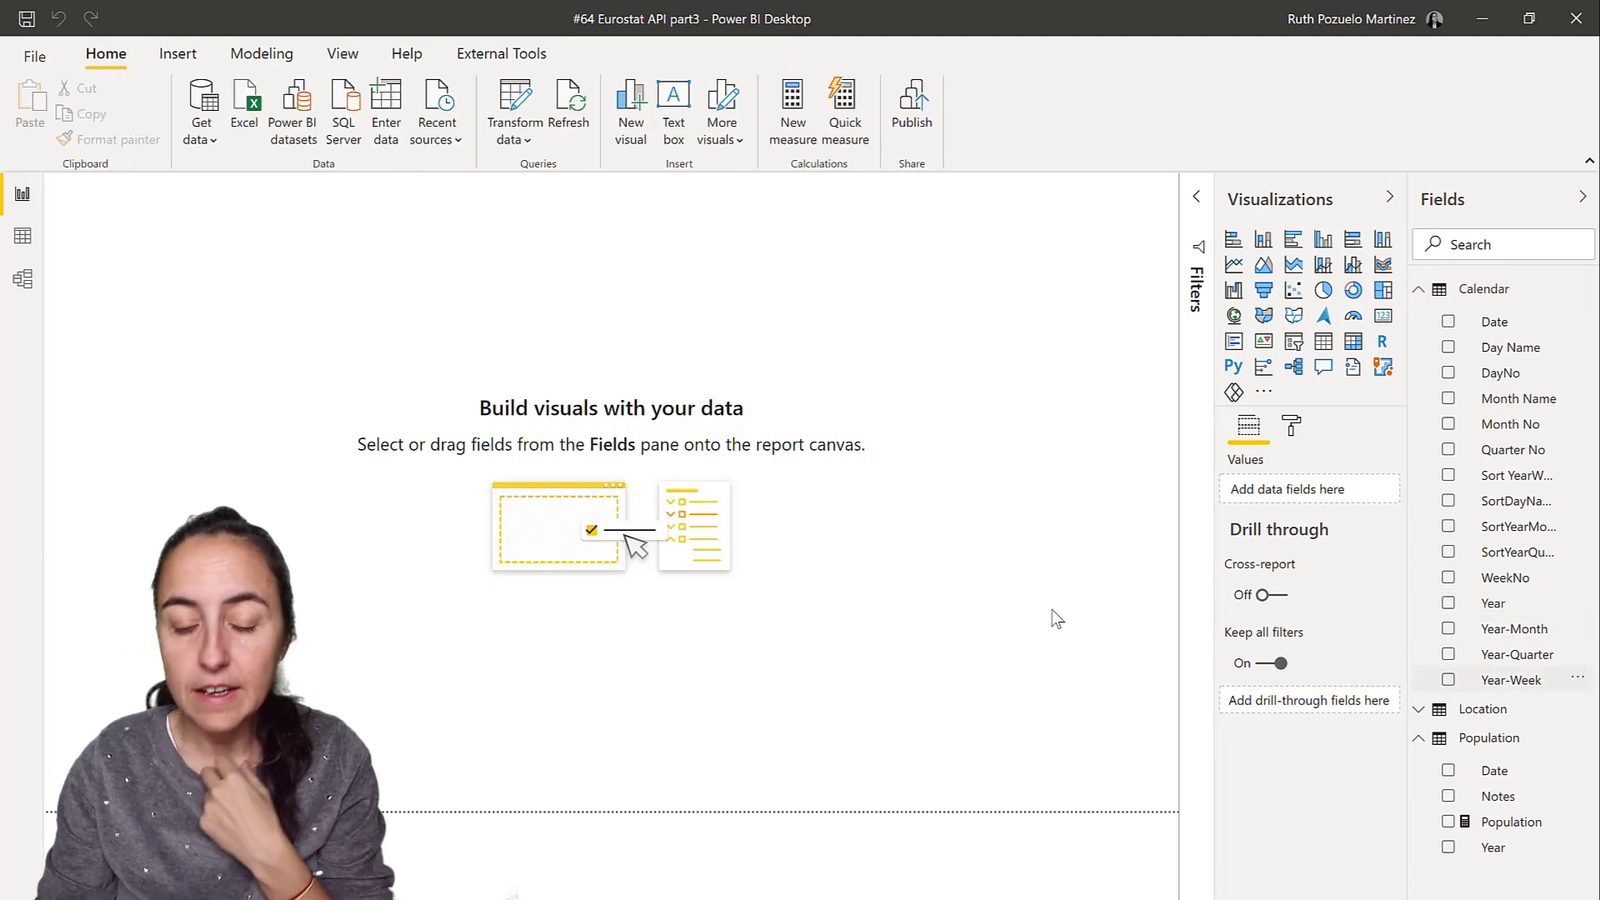
{"action": "left_click", "coordinate": [1427, 300]}
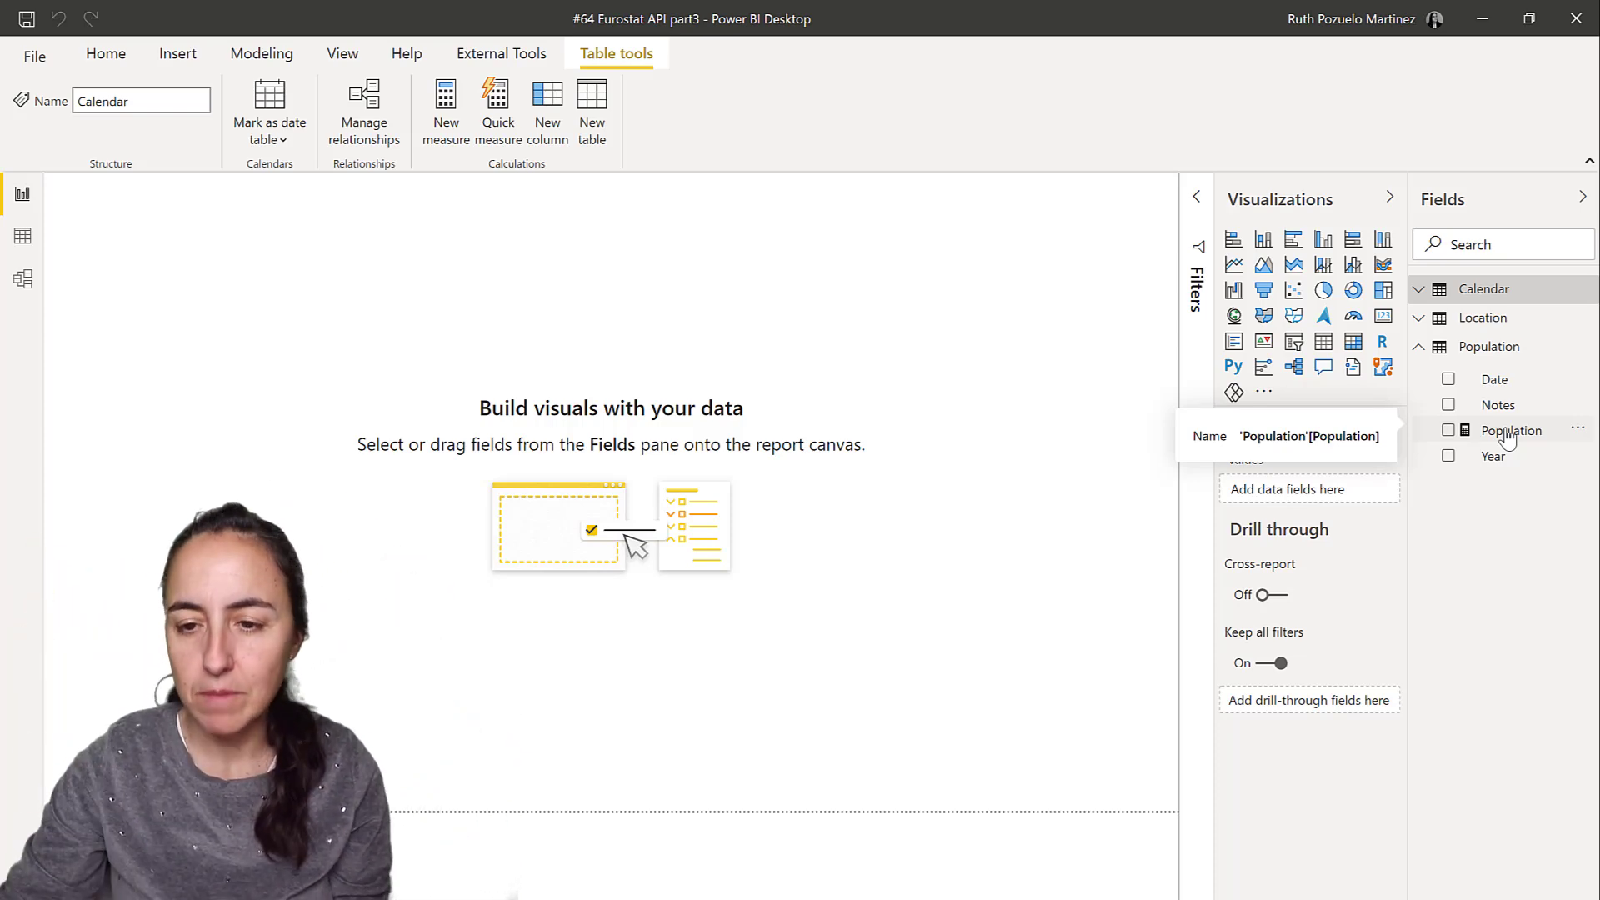
- Place Calendar Year on the report page as a new visual
{"action": "left_click", "coordinate": [1456, 292]}
{"action": "left_click_drag", "start_coordinate": [1465, 609], "coordinate": [1387, 388]}
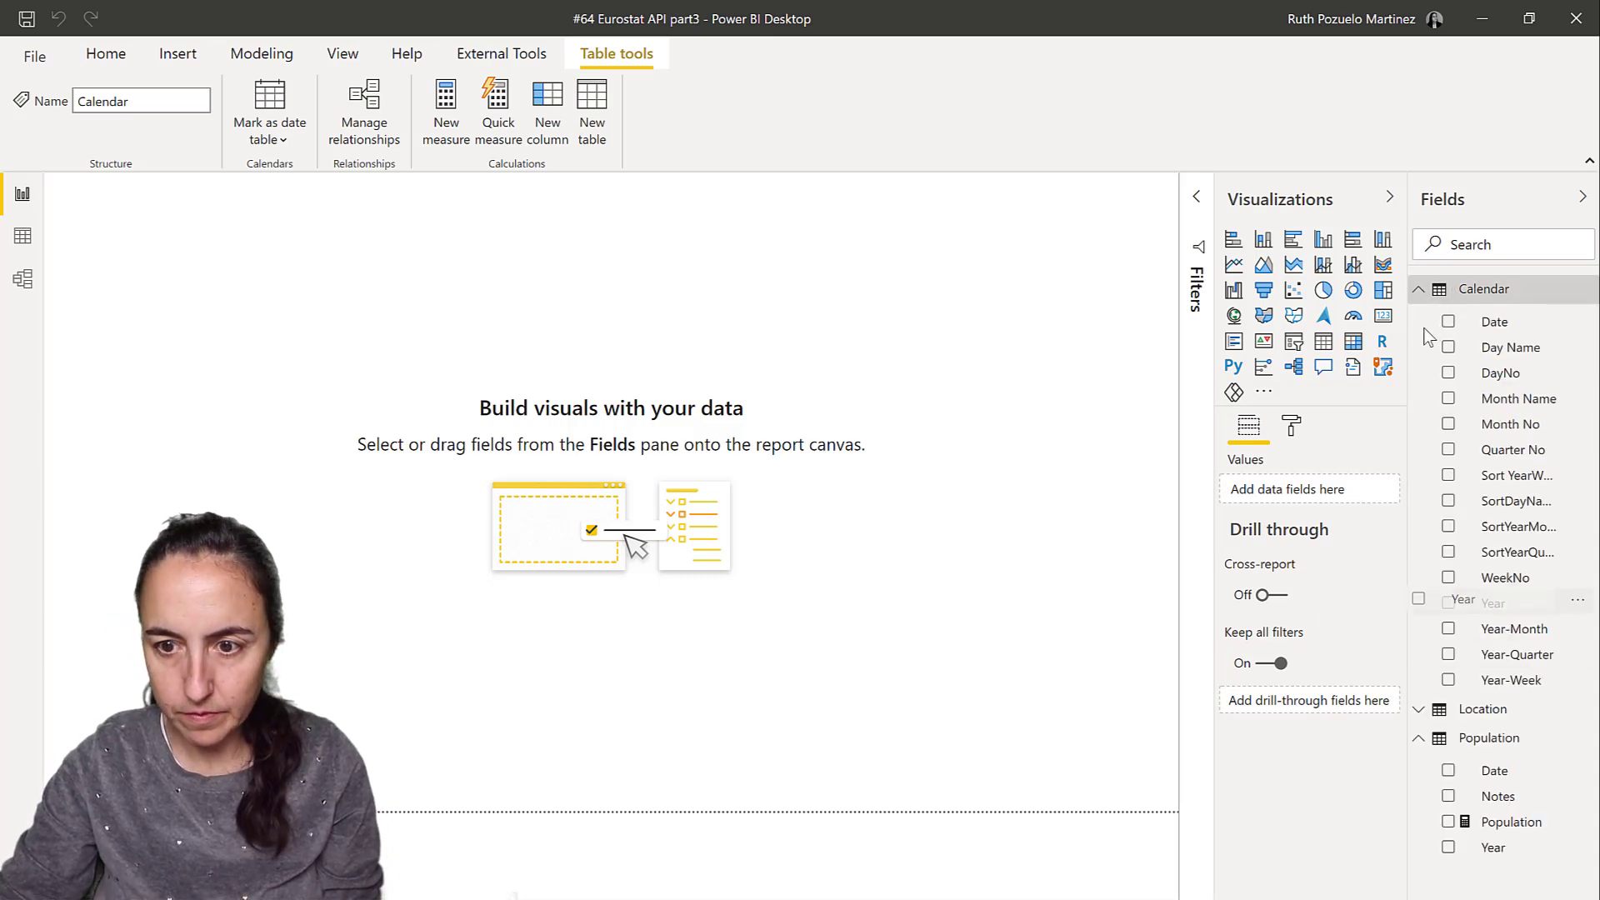
{"action": "left_click_drag", "start_coordinate": [1427, 327], "coordinate": [1425, 329]}
{"action": "left_click", "coordinate": [1426, 293]}
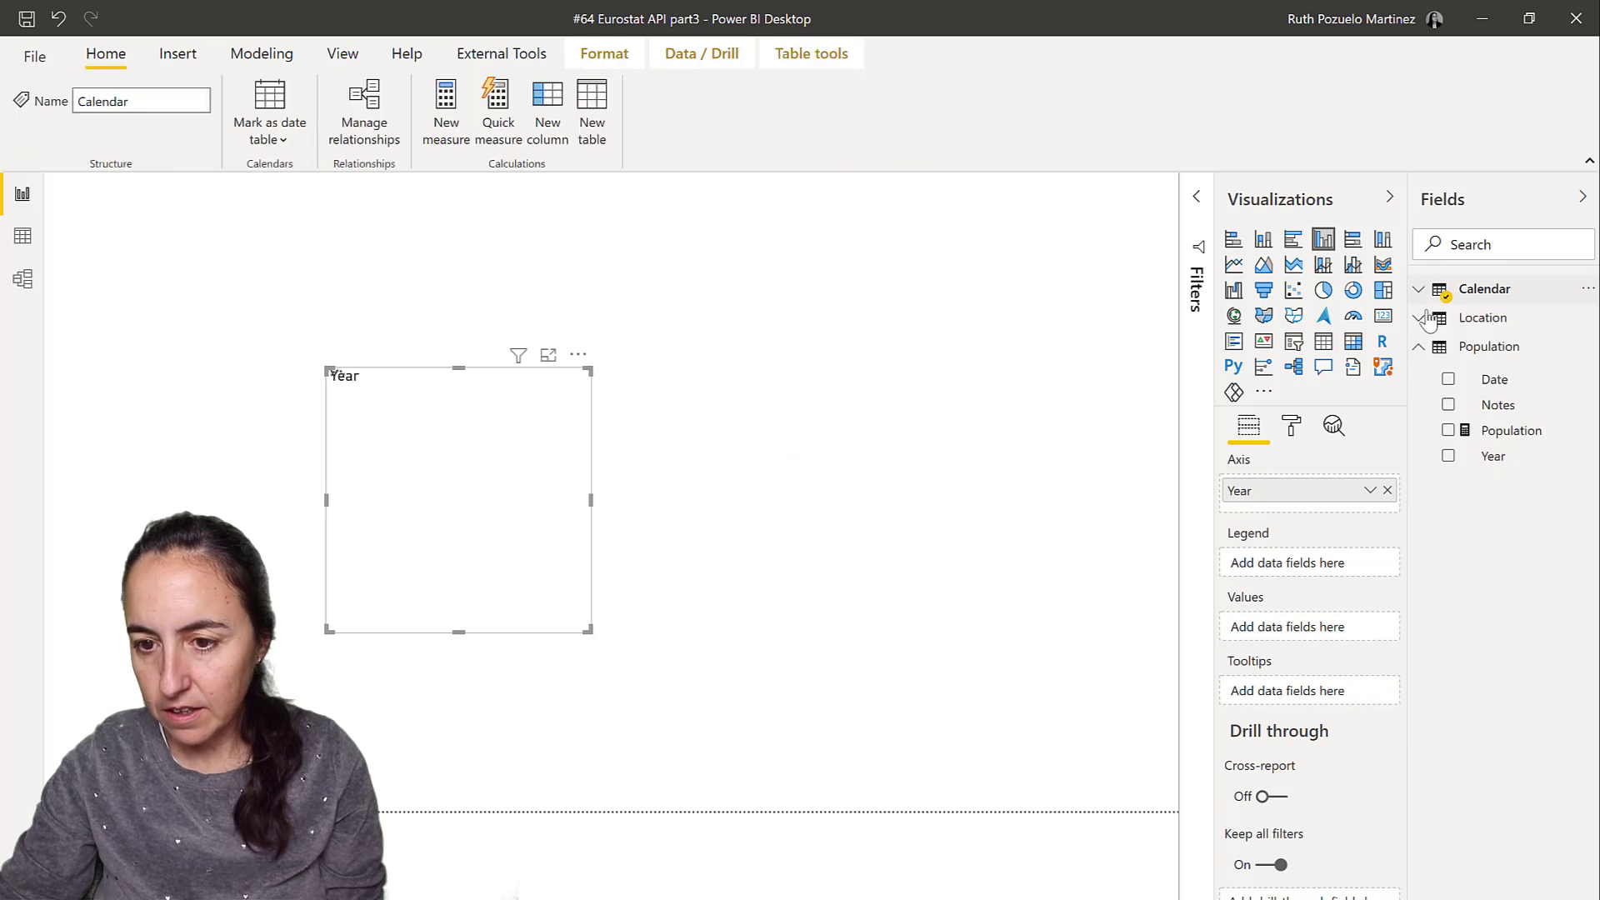
- Hide the Population table's Year and Date fields
{"action": "right_click", "coordinate": [1494, 458]}
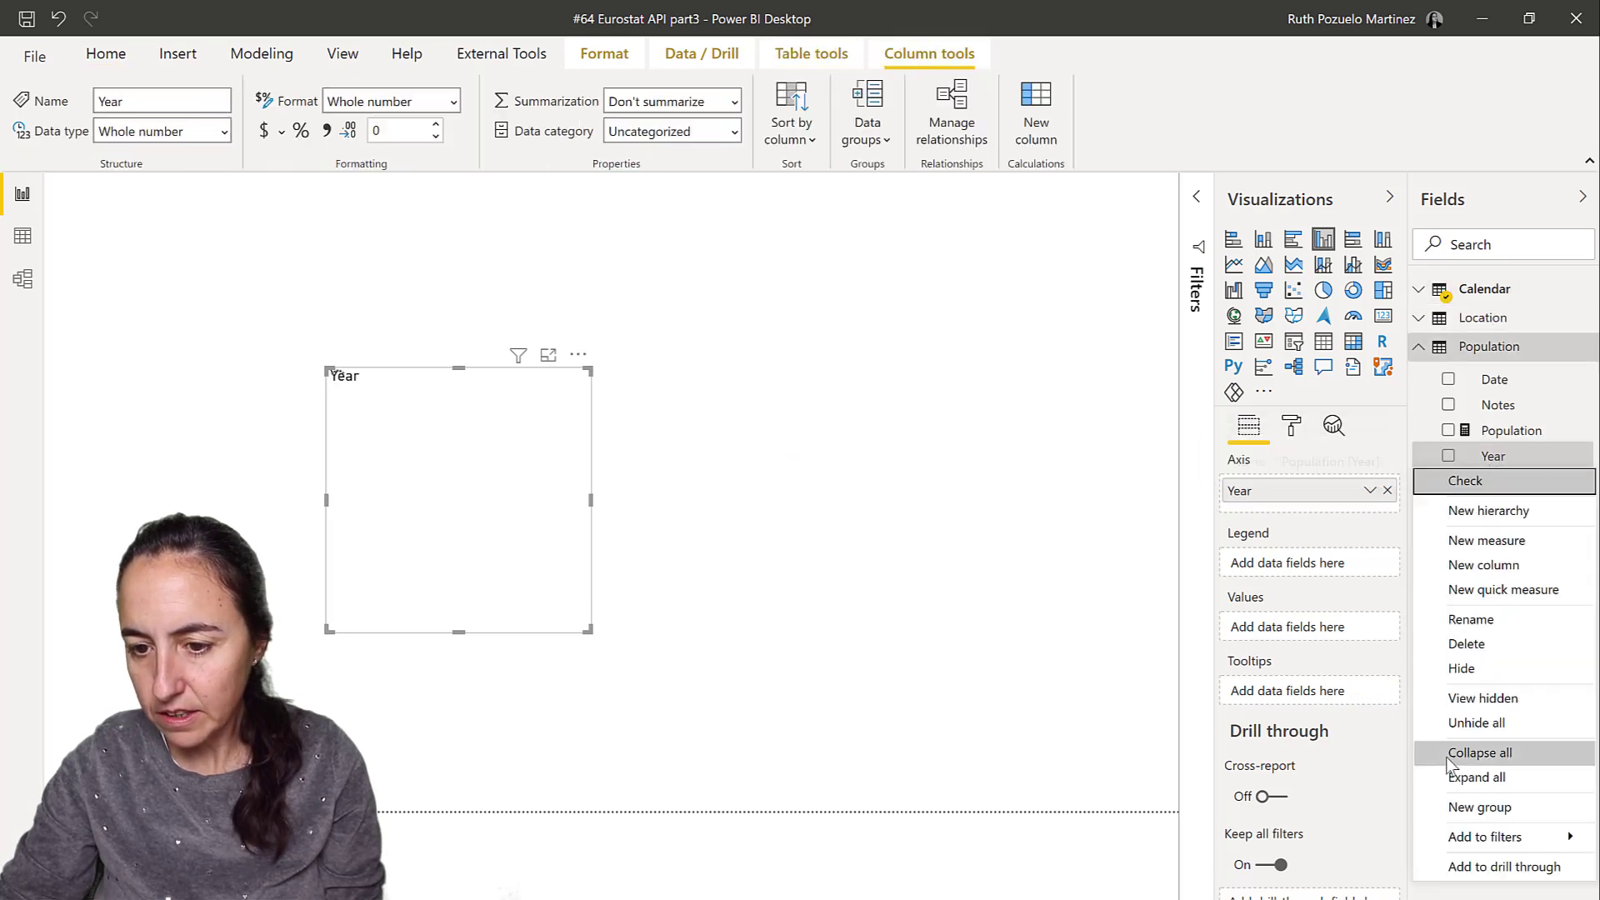
{"action": "left_click", "coordinate": [1492, 668]}
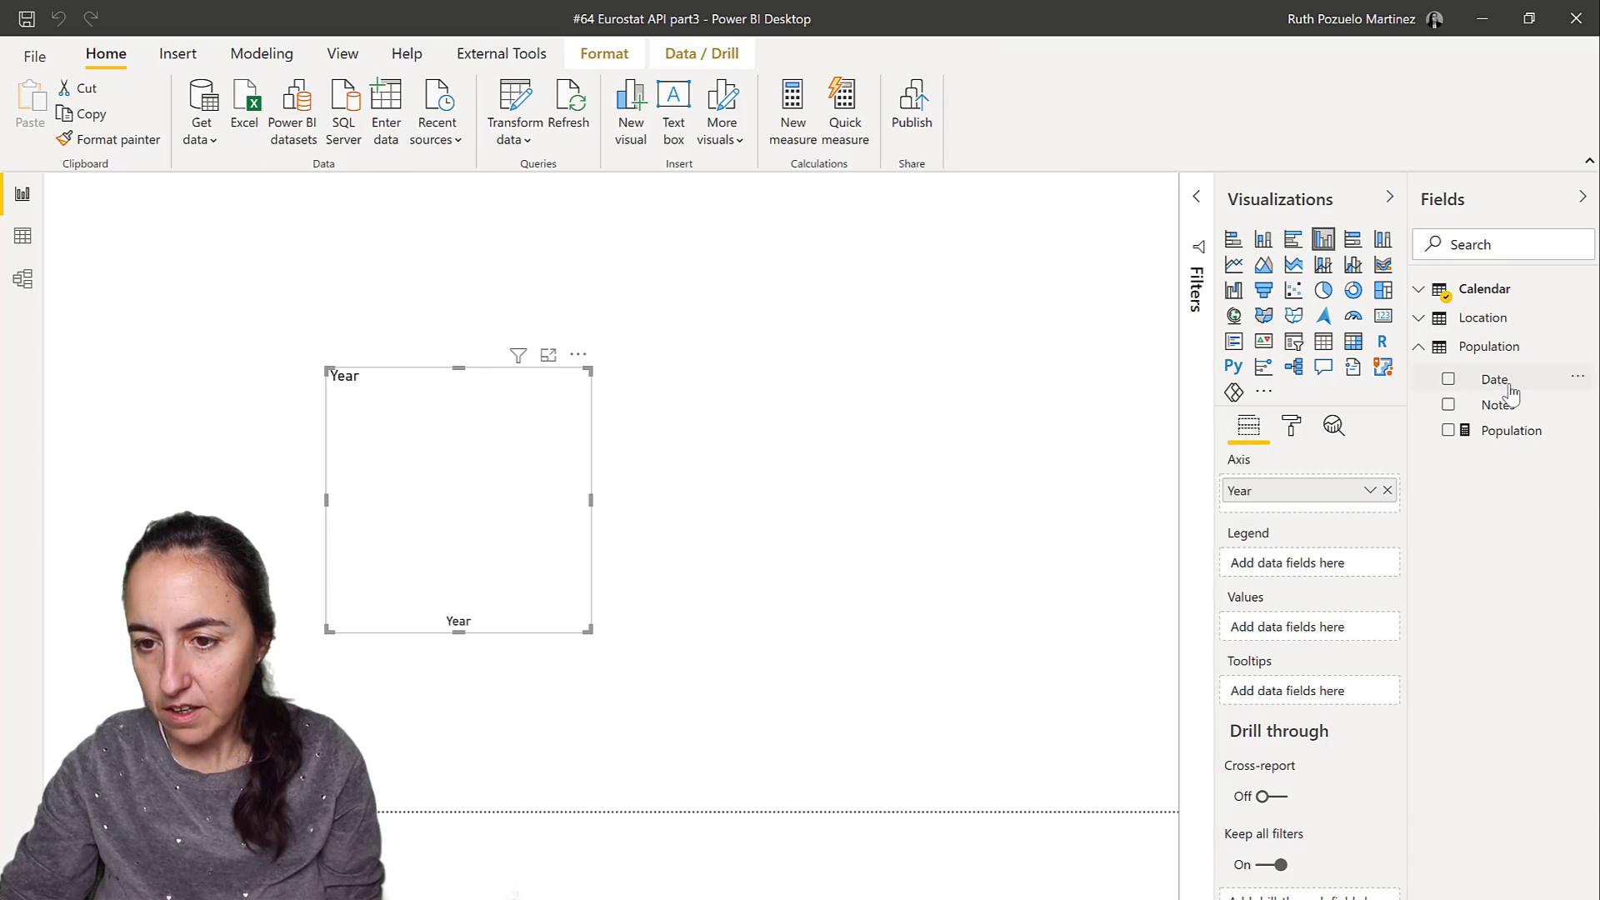
{"action": "right_click", "coordinate": [1510, 391]}
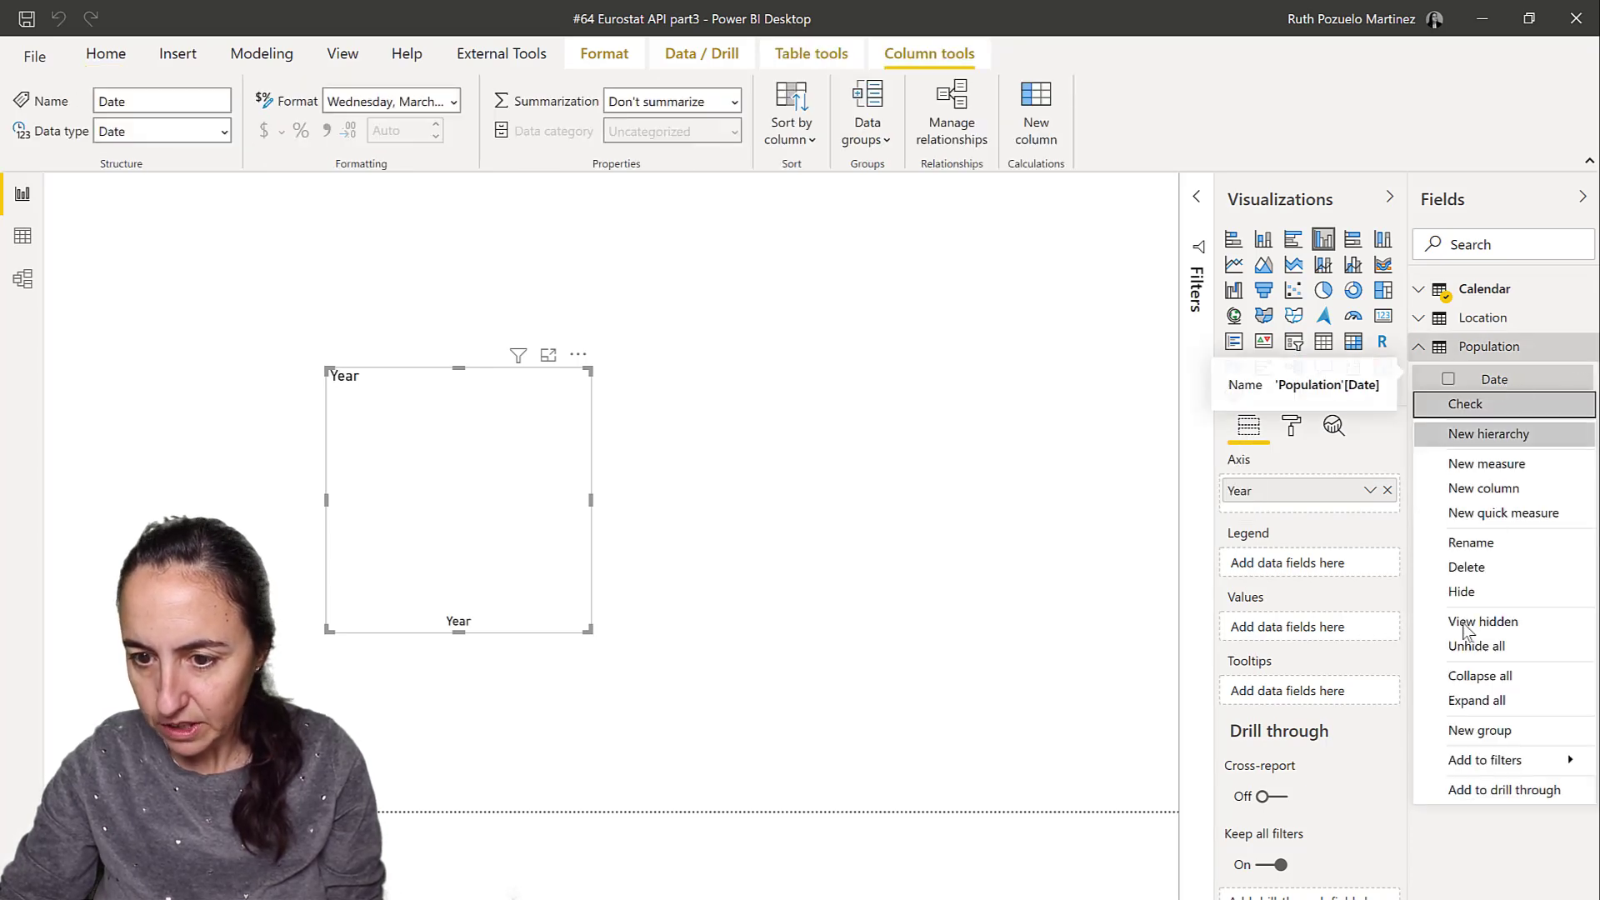
{"action": "left_click", "coordinate": [1472, 594]}
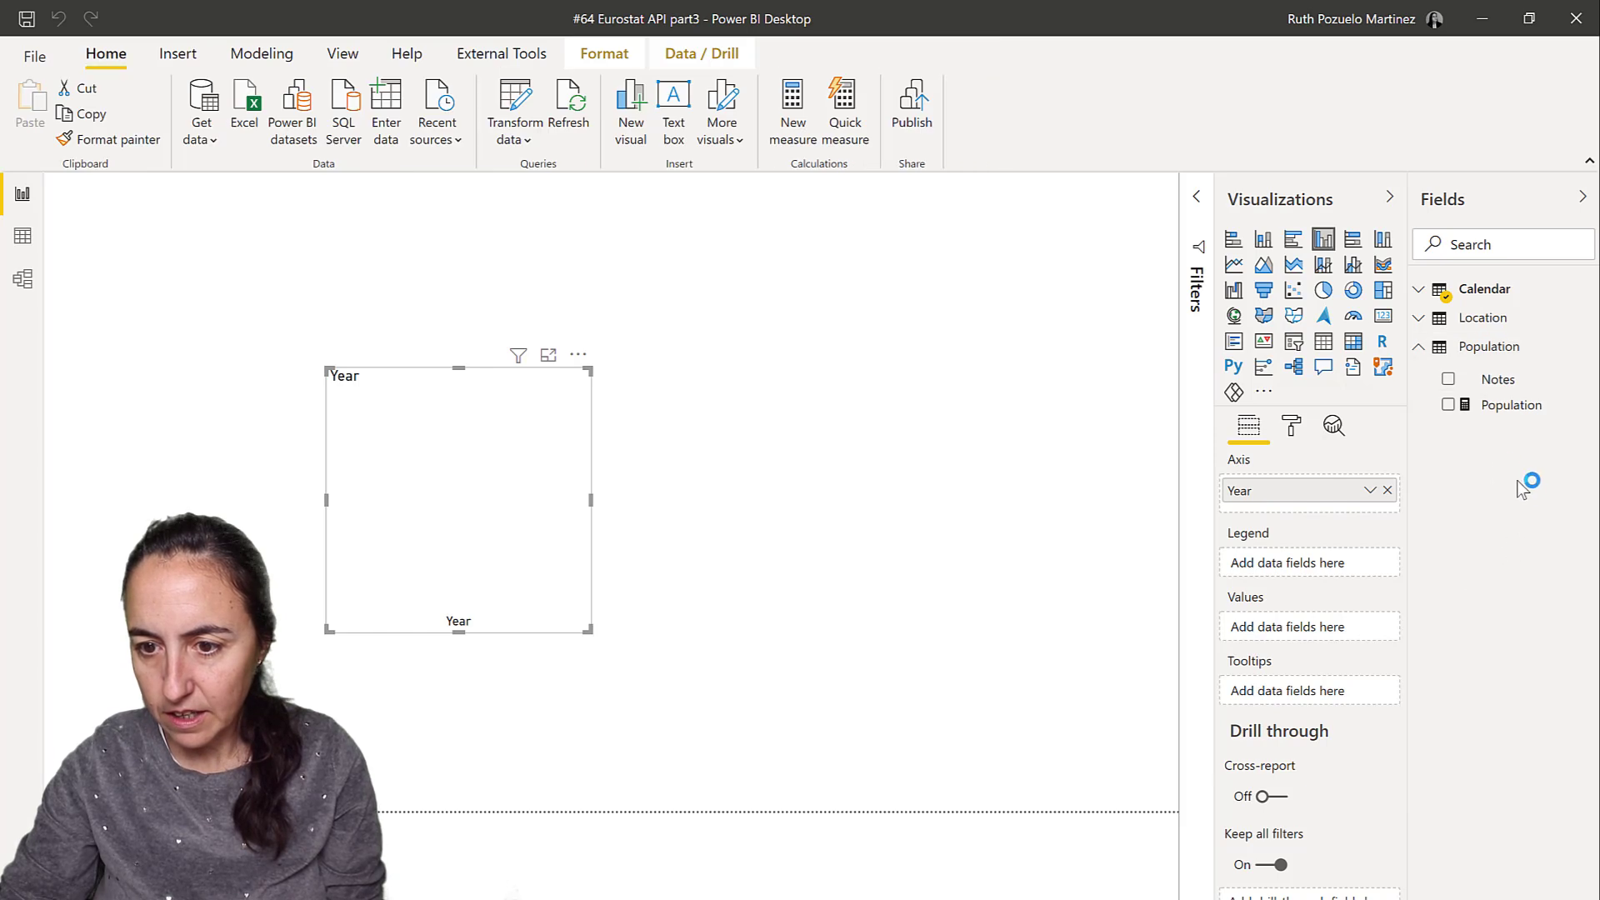
- Add the Population measure, convert the visual to a table, and apply thousands separators
{"action": "left_click_drag", "start_coordinate": [1505, 412], "coordinate": [450, 458]}
{"action": "left_click", "coordinate": [1323, 342]}
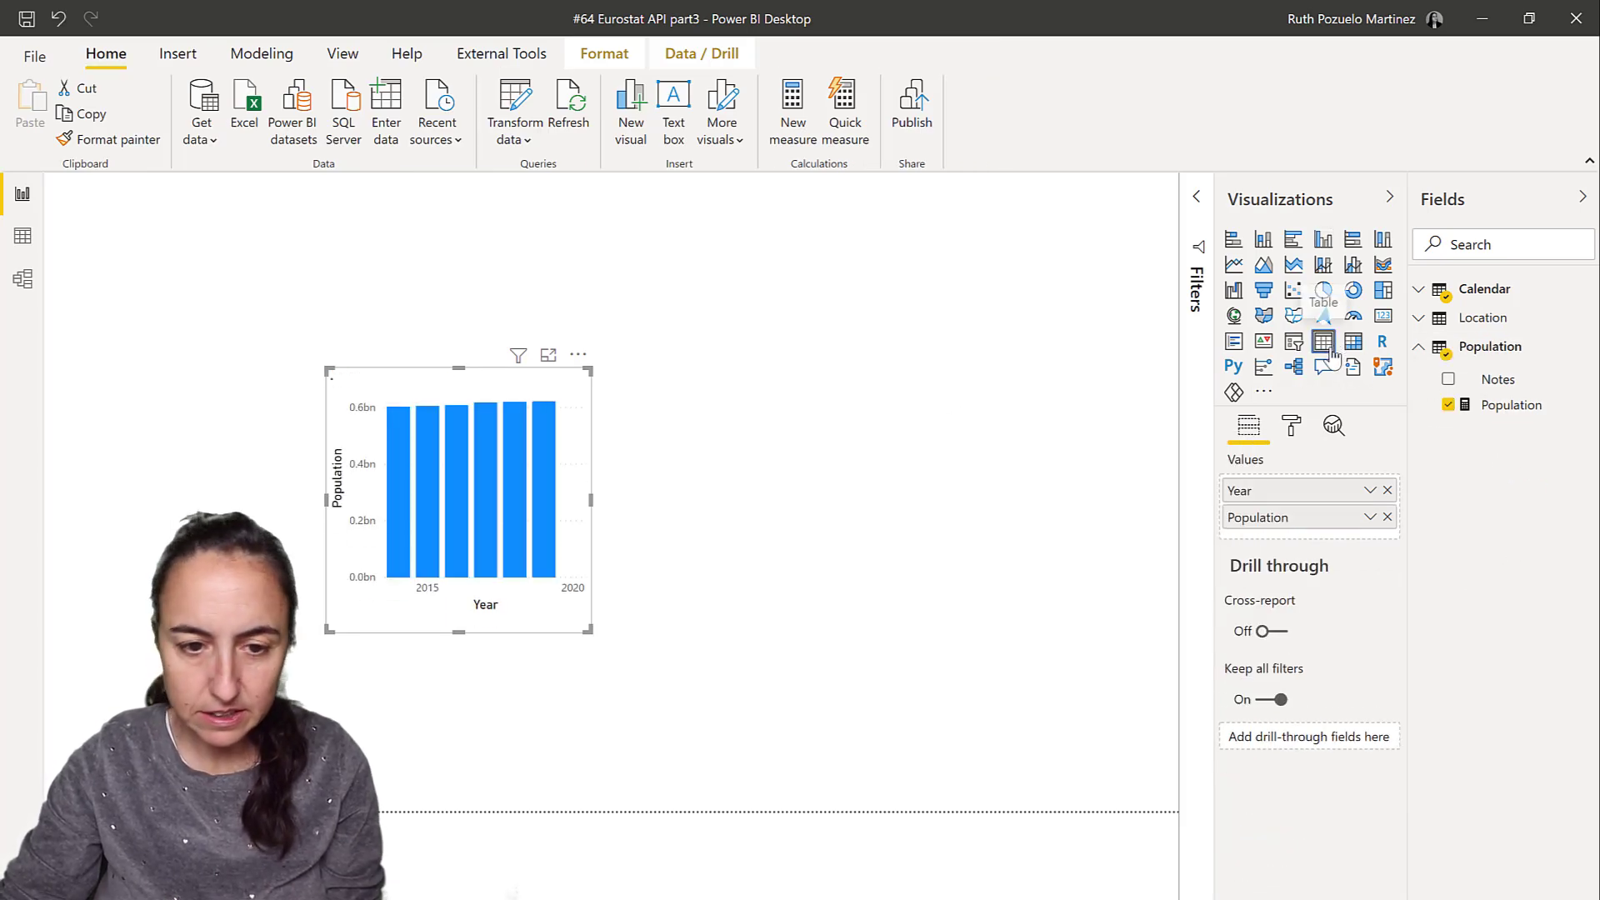
{"action": "left_click_drag", "start_coordinate": [517, 386], "coordinate": [841, 291]}
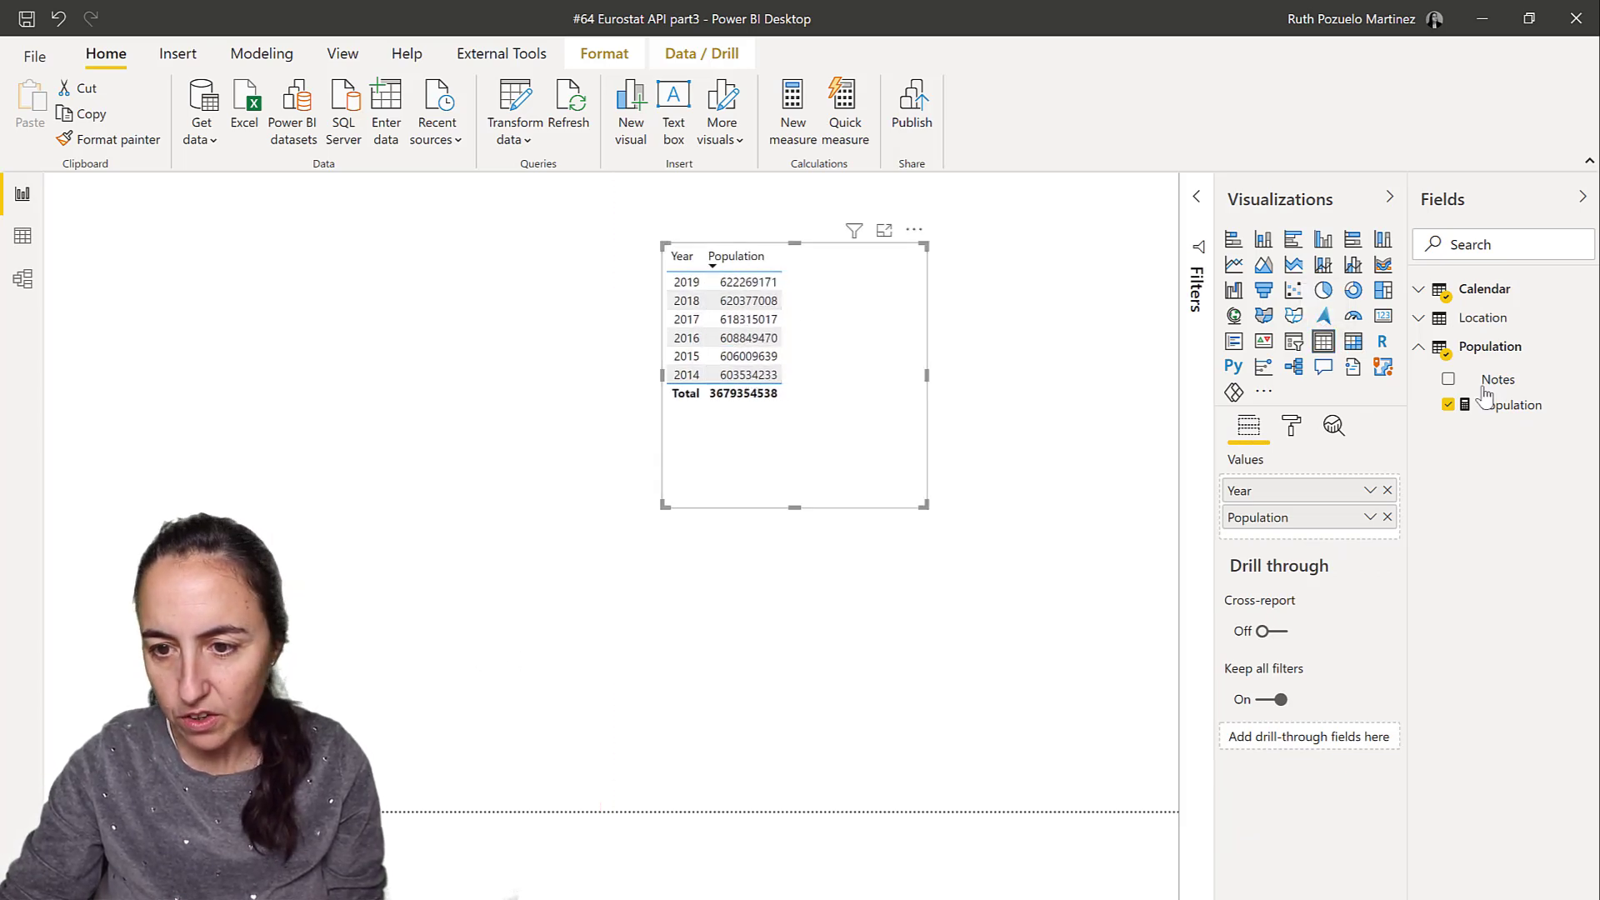
{"action": "left_click", "coordinate": [1525, 406]}
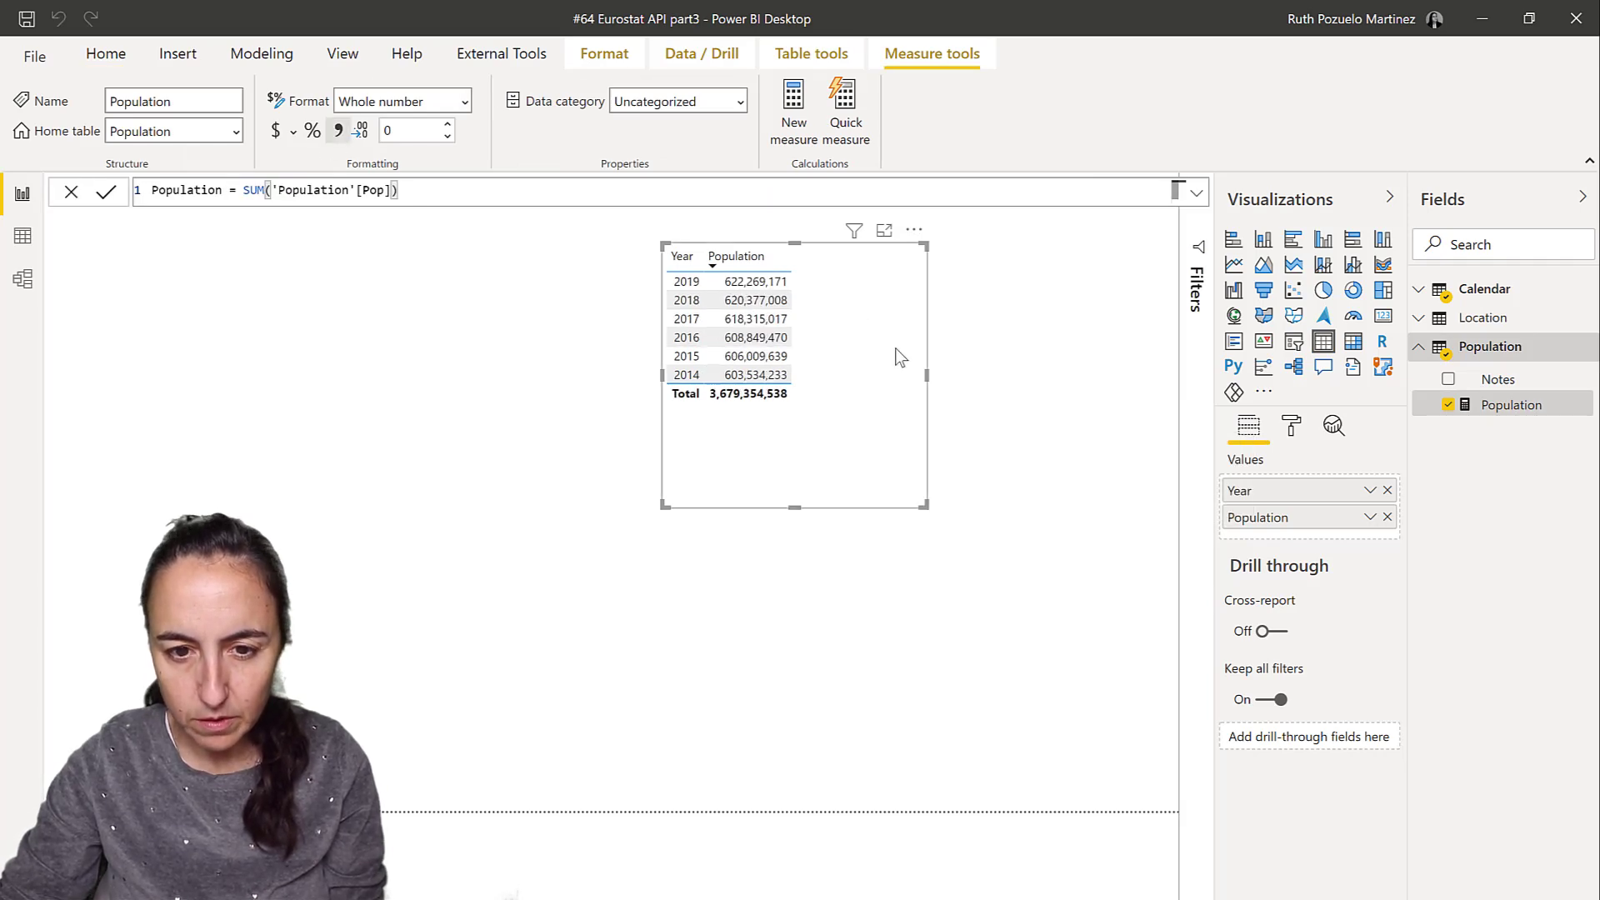
{"action": "left_click_drag", "start_coordinate": [915, 244], "coordinate": [889, 314]}
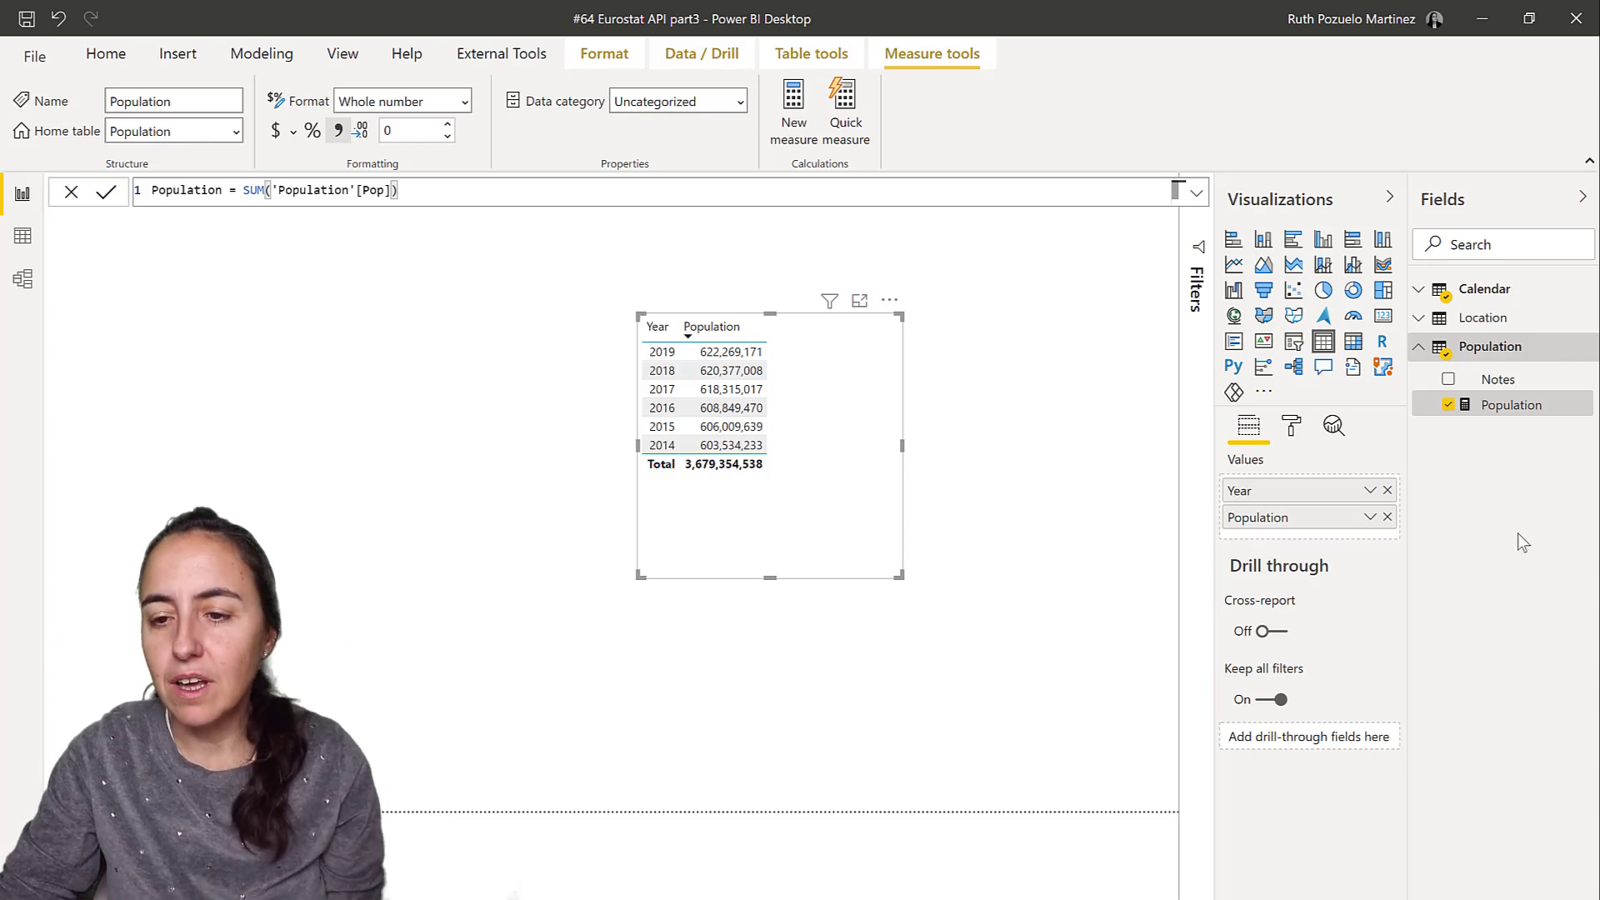
- Create a new measure in Population named Population PY
{"action": "right_click", "coordinate": [1519, 350]}
{"action": "left_click", "coordinate": [1519, 371]}
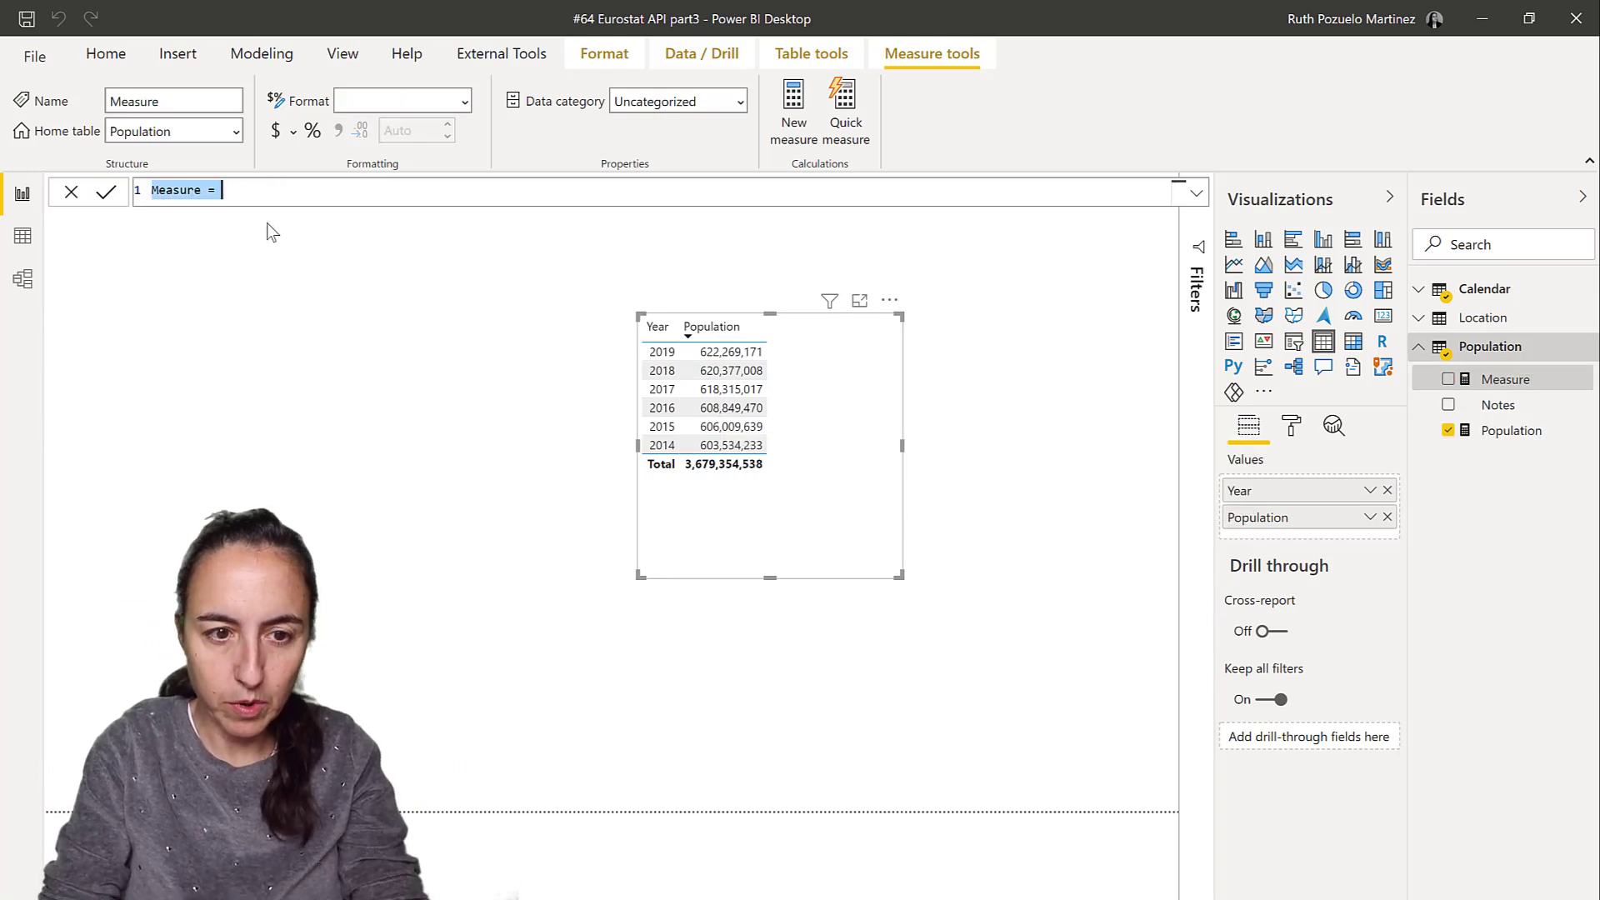
{"action": "type", "text": "Population"}
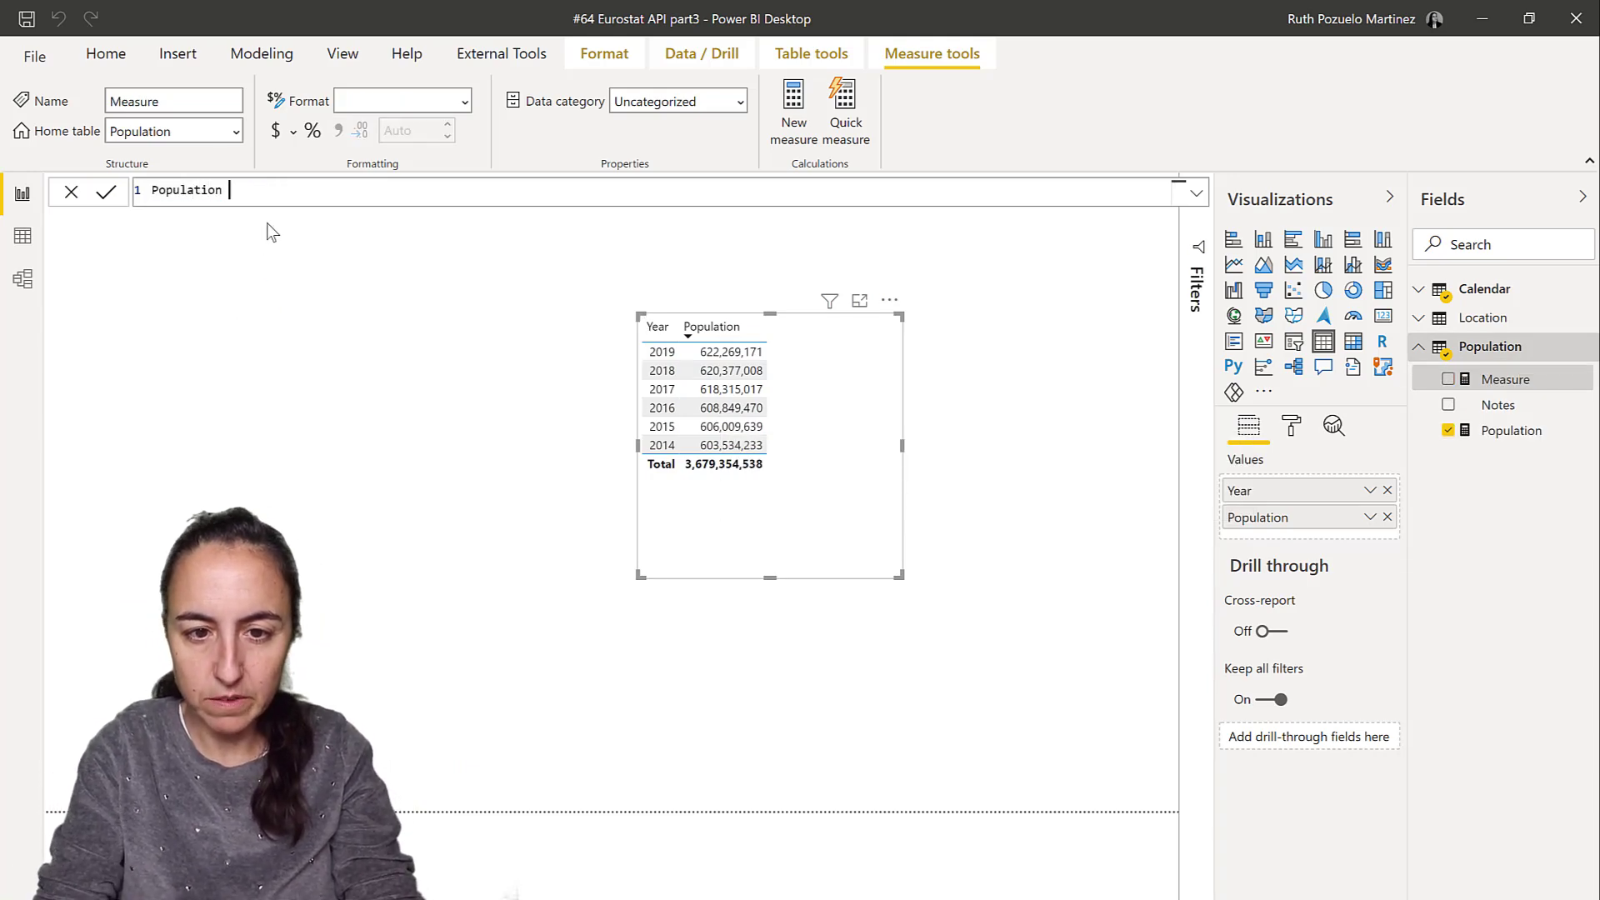
{"action": "type", "text": " PY ="}
{"action": "key", "text": "shift+Return"}
{"action": "key", "text": "shift+Return"}
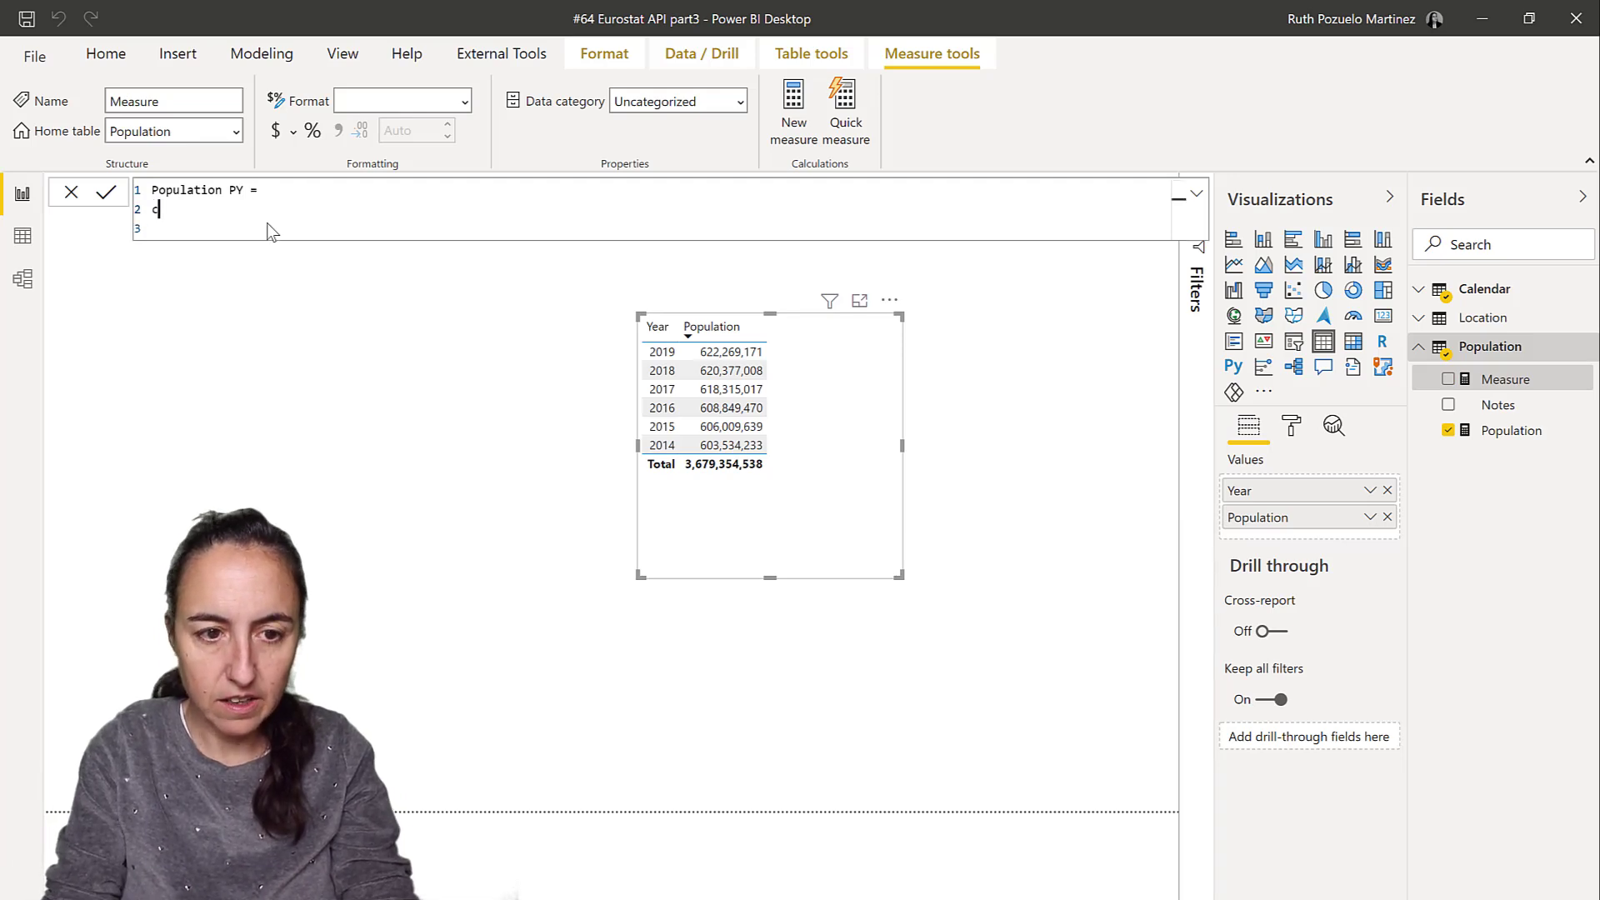
- Define it as CALCULATE([Population], PREVIOUSYEAR('Calendar'[Date])), add it to the table, sort by Year
{"action": "type", "text": "cal"}
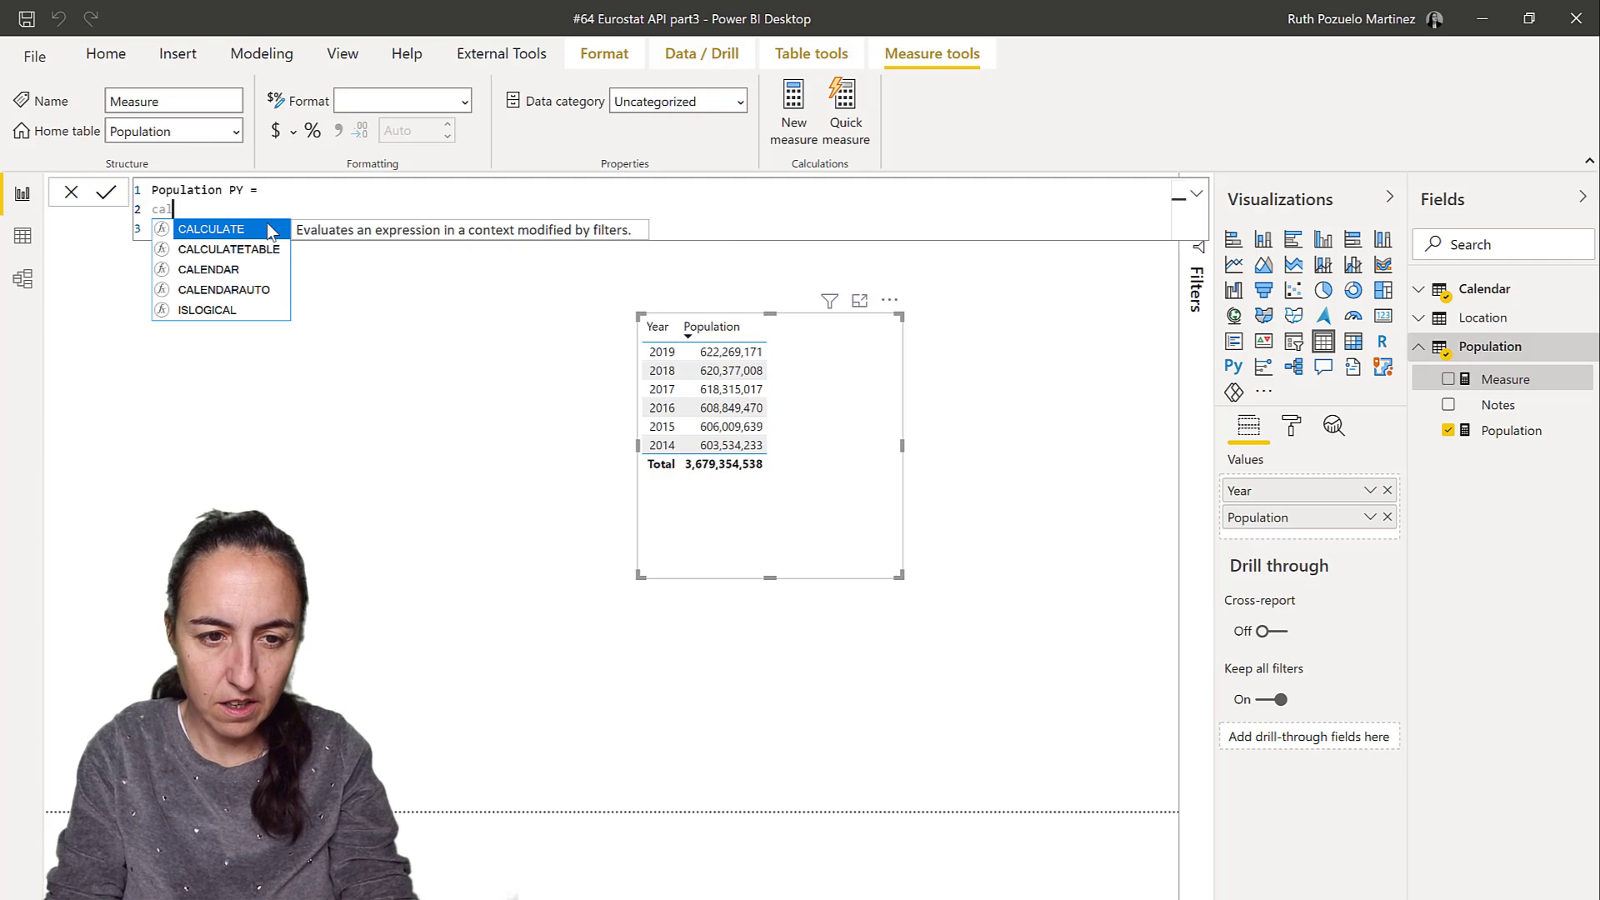
{"action": "key", "text": "Tab"}
{"action": "type", "text": "["}
{"action": "key", "text": "Tab"}
{"action": "type", "text": ", previous"}
{"action": "key", "text": "Down"}
{"action": "key", "text": "Down"}
{"action": "key", "text": "Down"}
{"action": "key", "text": "Tab"}
{"action": "type", "text": "dat"}
{"action": "key", "text": "Up"}
{"action": "key", "text": "Tab"}
{"action": "type", "text": ")"}
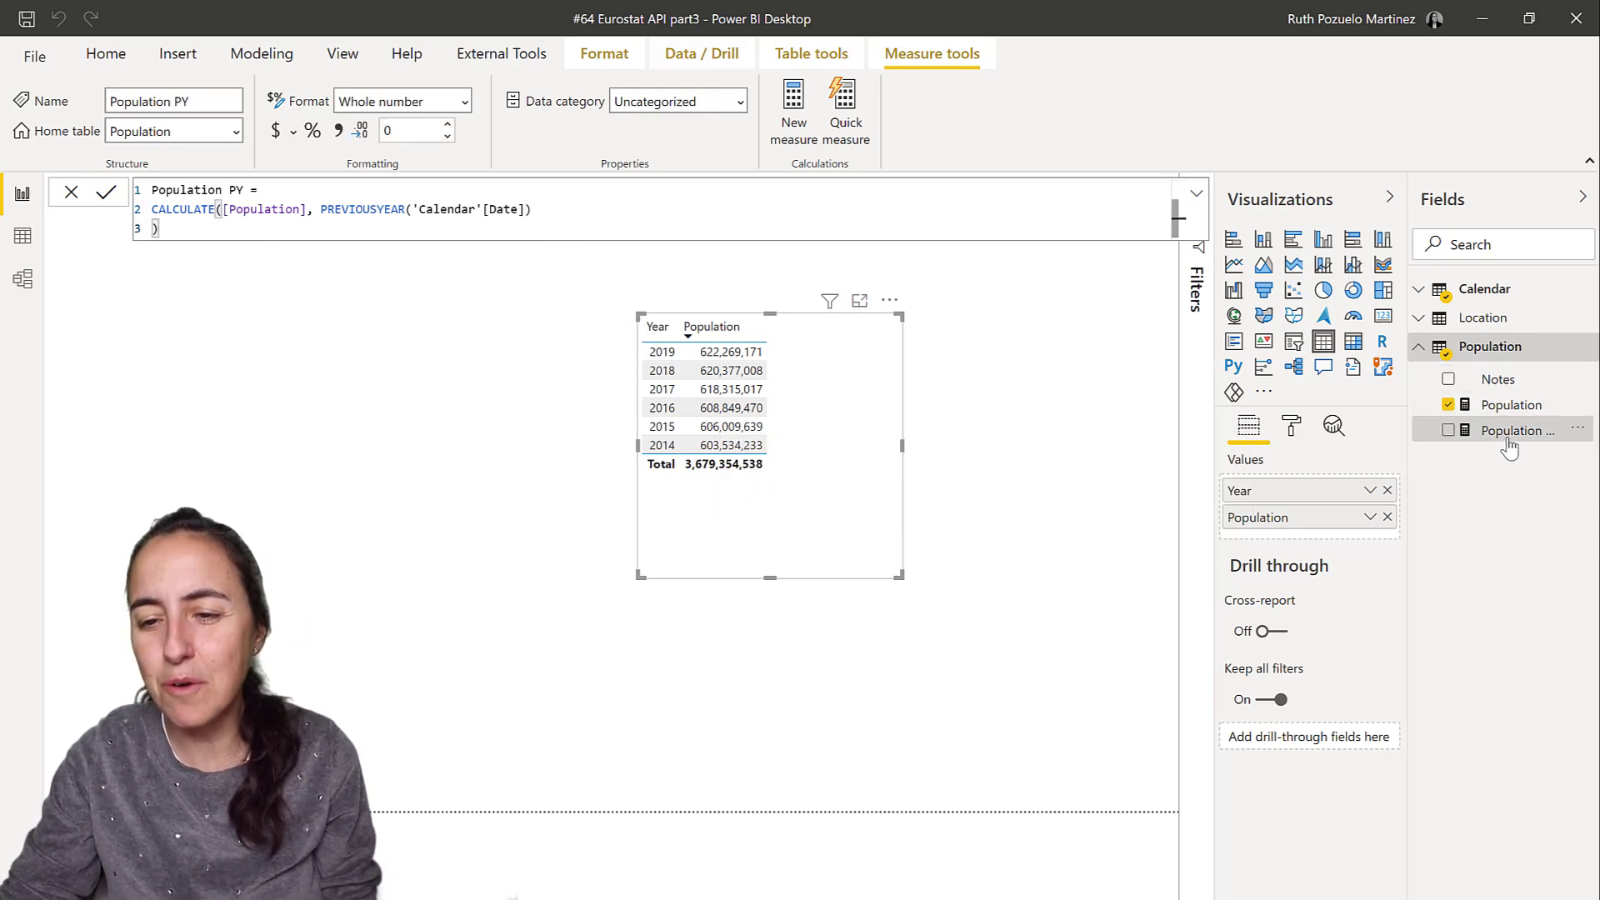
{"action": "left_click_drag", "start_coordinate": [856, 404], "coordinate": [817, 402]}
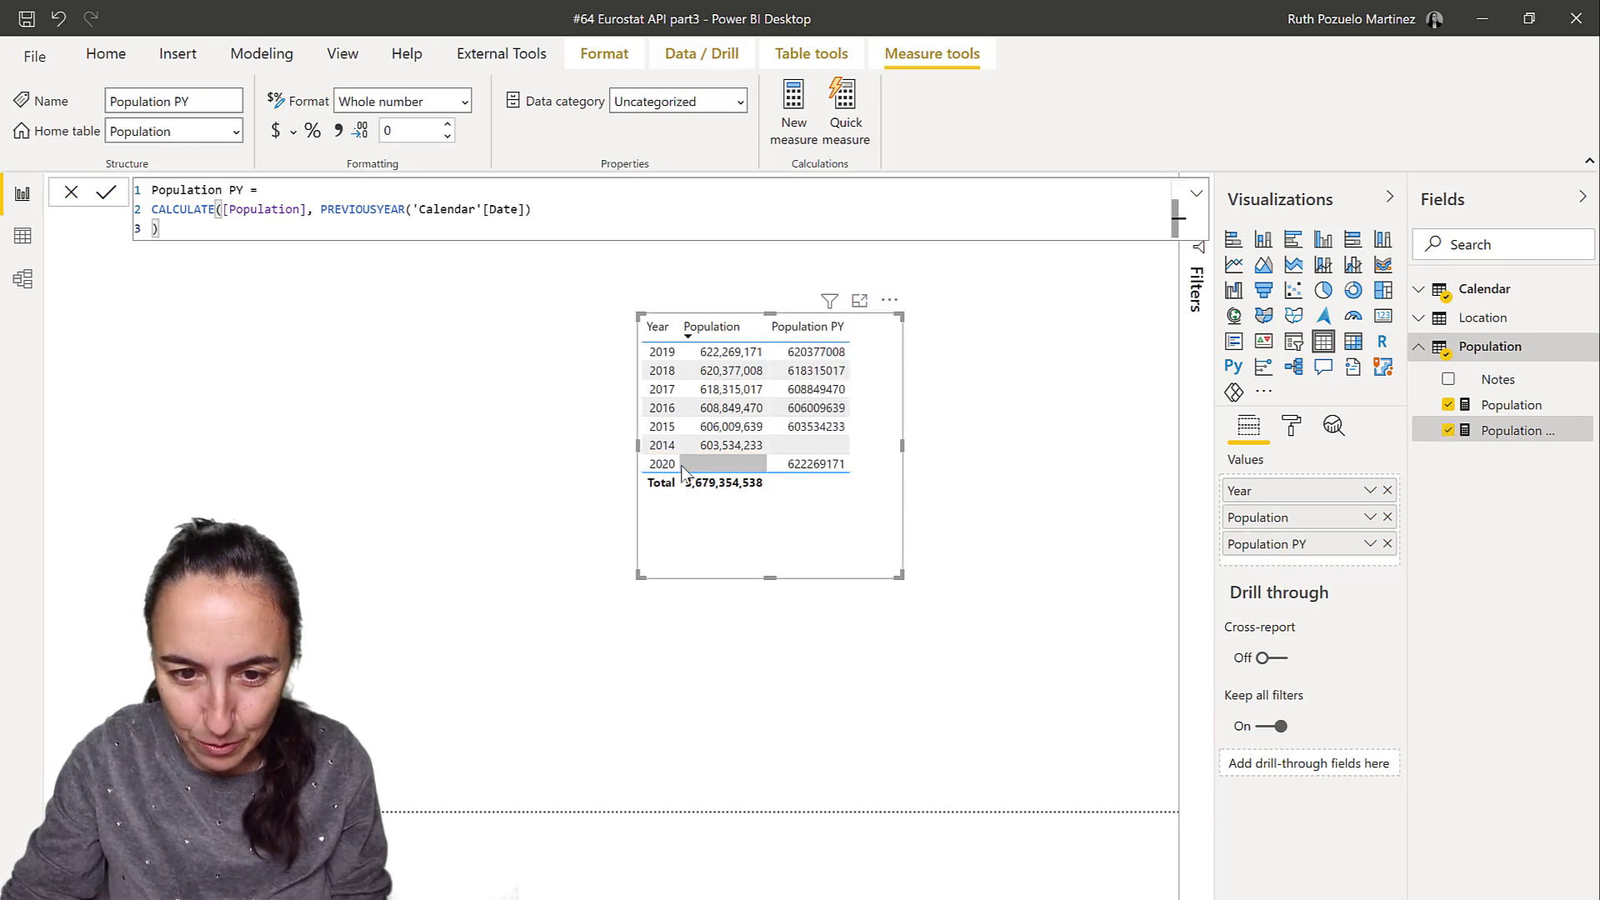
{"action": "left_click", "coordinate": [671, 337]}
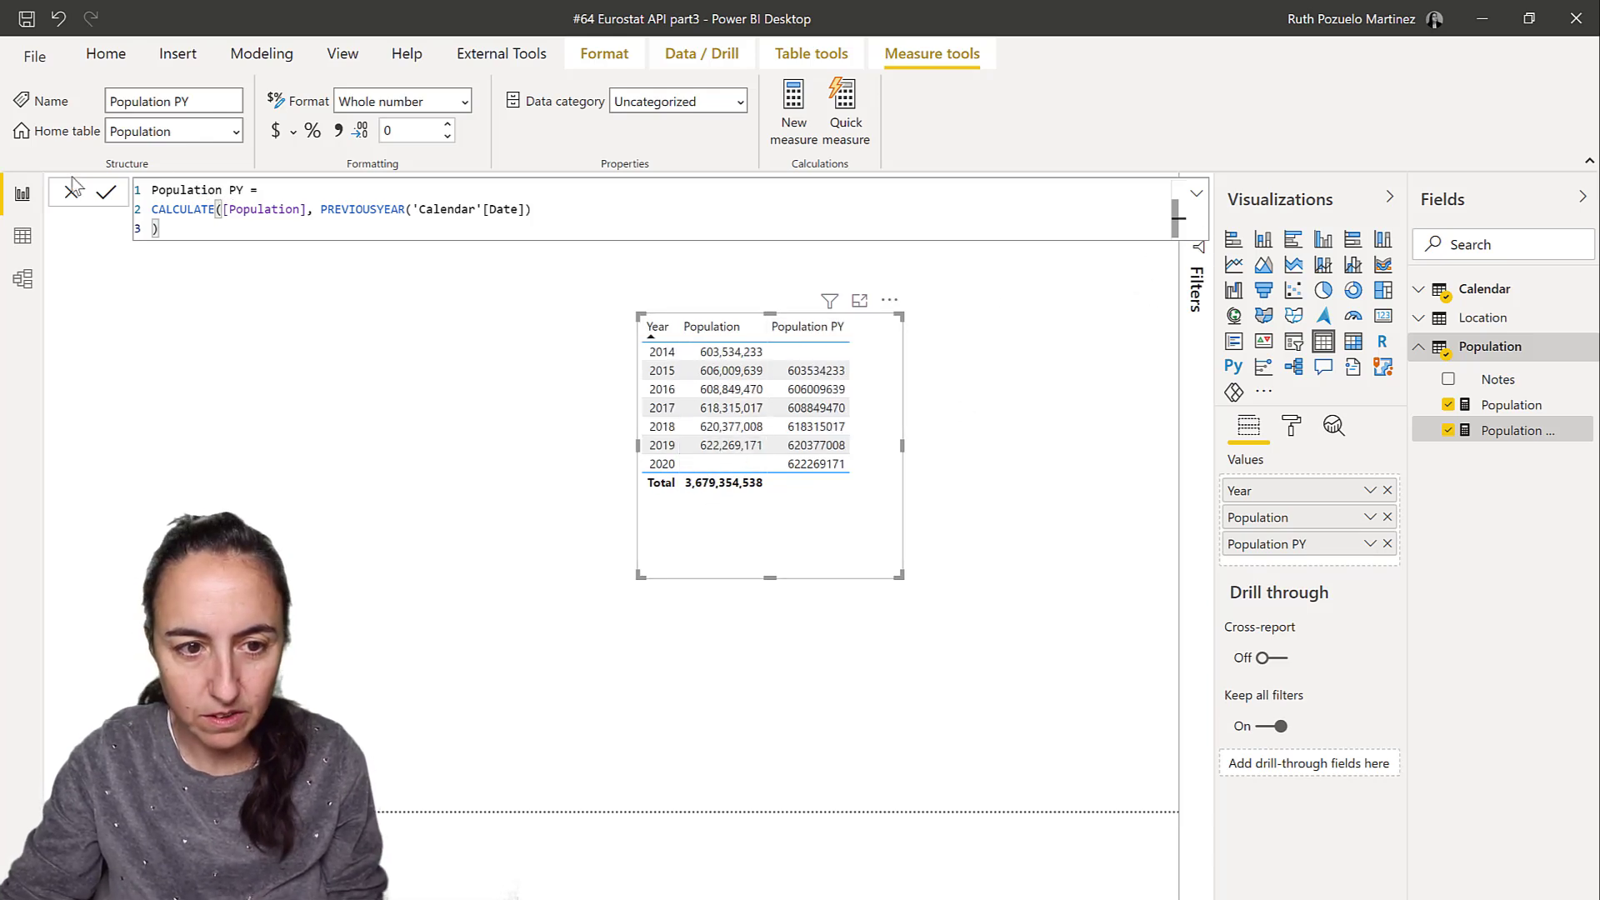
- Add Calendar Year as a filter on all pages
{"action": "left_click", "coordinate": [79, 213]}
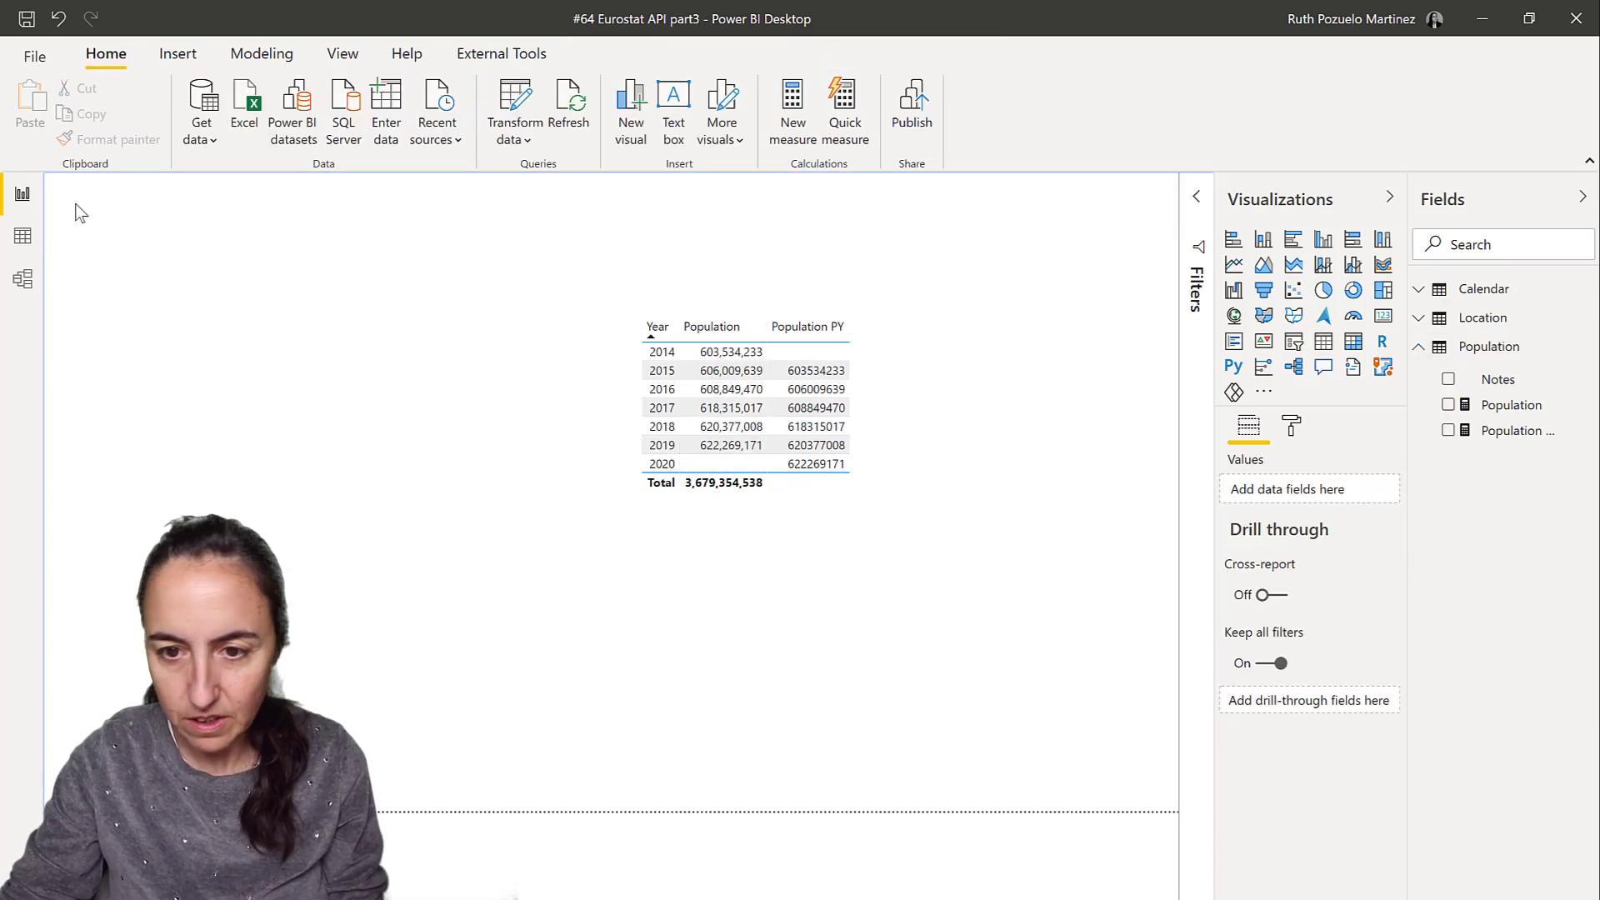
{"action": "left_click", "coordinate": [1196, 197]}
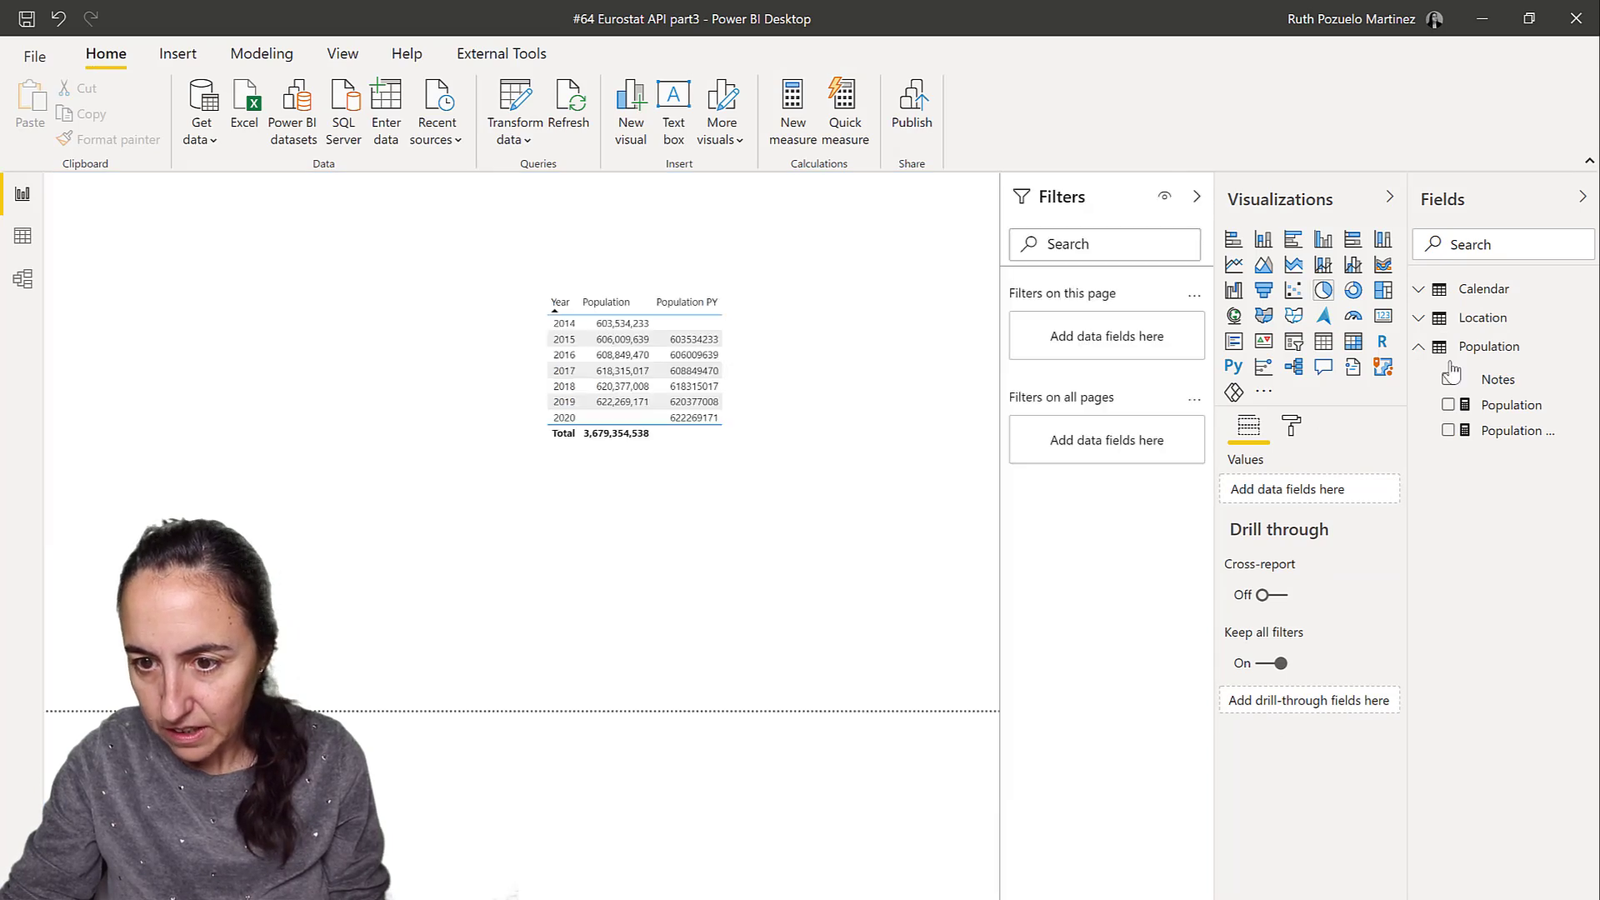
{"action": "left_click", "coordinate": [1489, 297]}
{"action": "left_click_drag", "start_coordinate": [1492, 602], "coordinate": [1111, 447]}
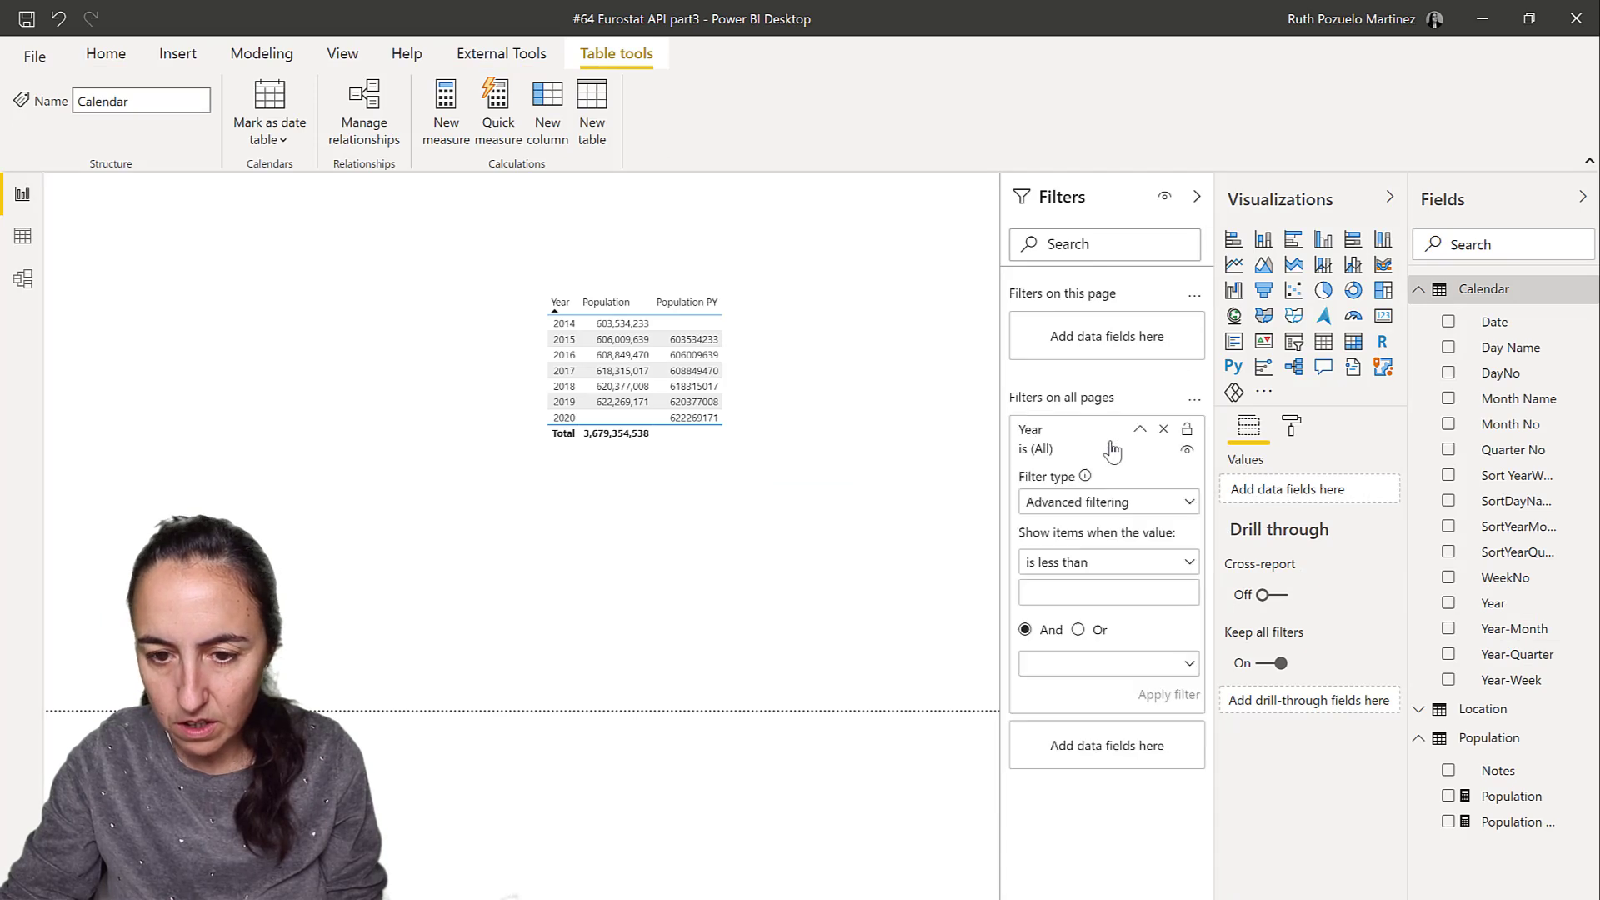
- Switch the Year filter to basic filtering with all years except 2020
{"action": "left_click", "coordinate": [1078, 510]}
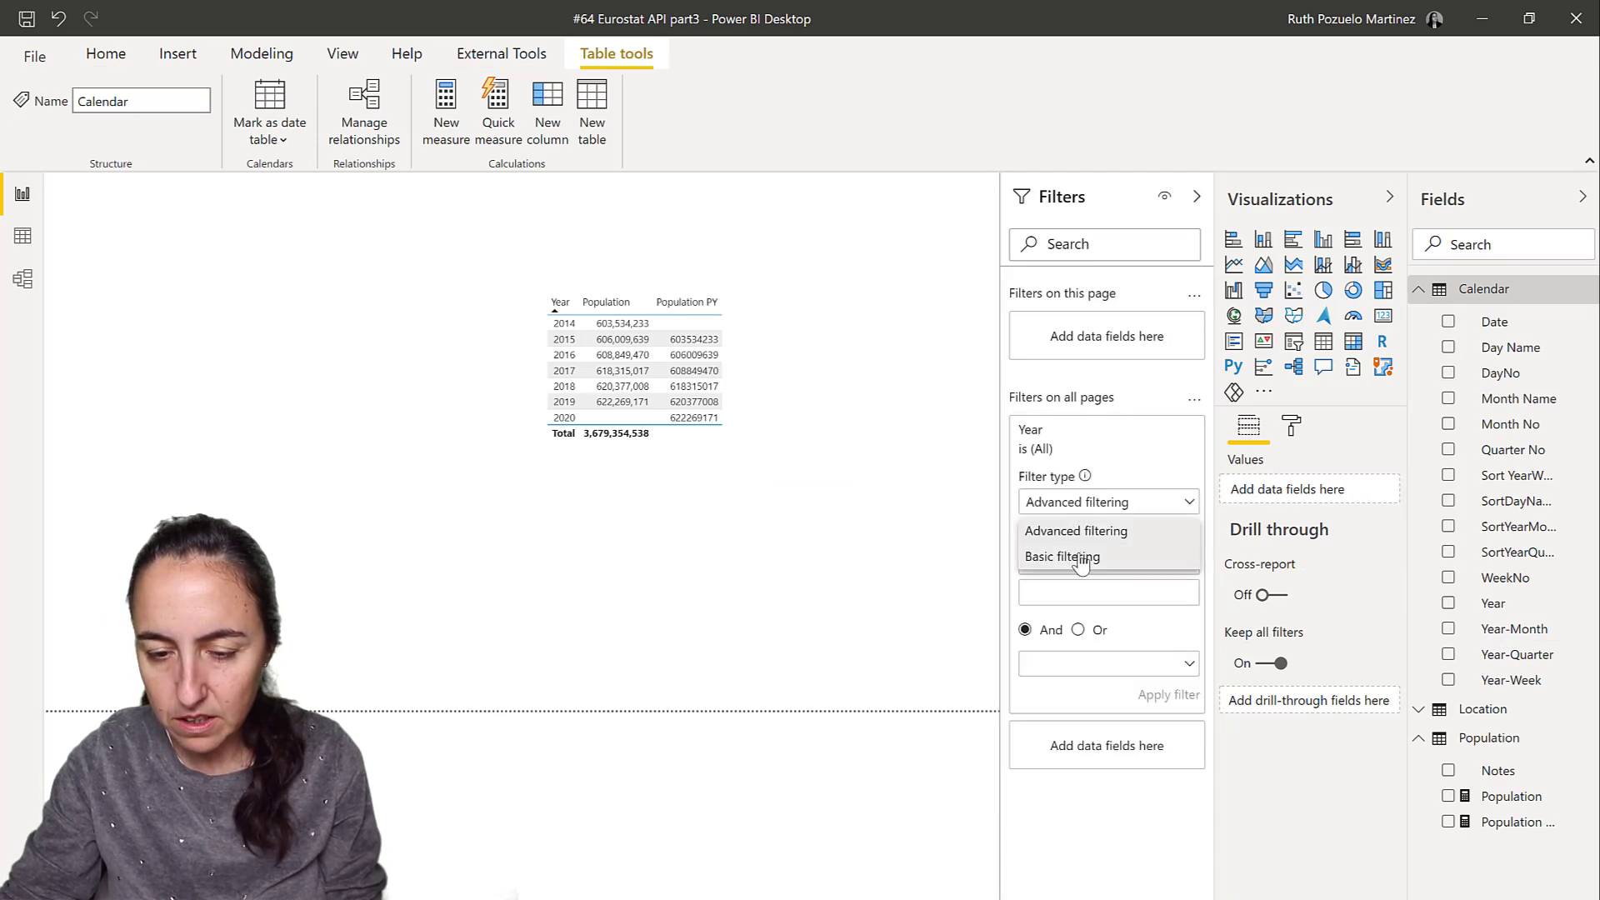
{"action": "left_click", "coordinate": [1082, 552]}
{"action": "left_click", "coordinate": [1092, 504]}
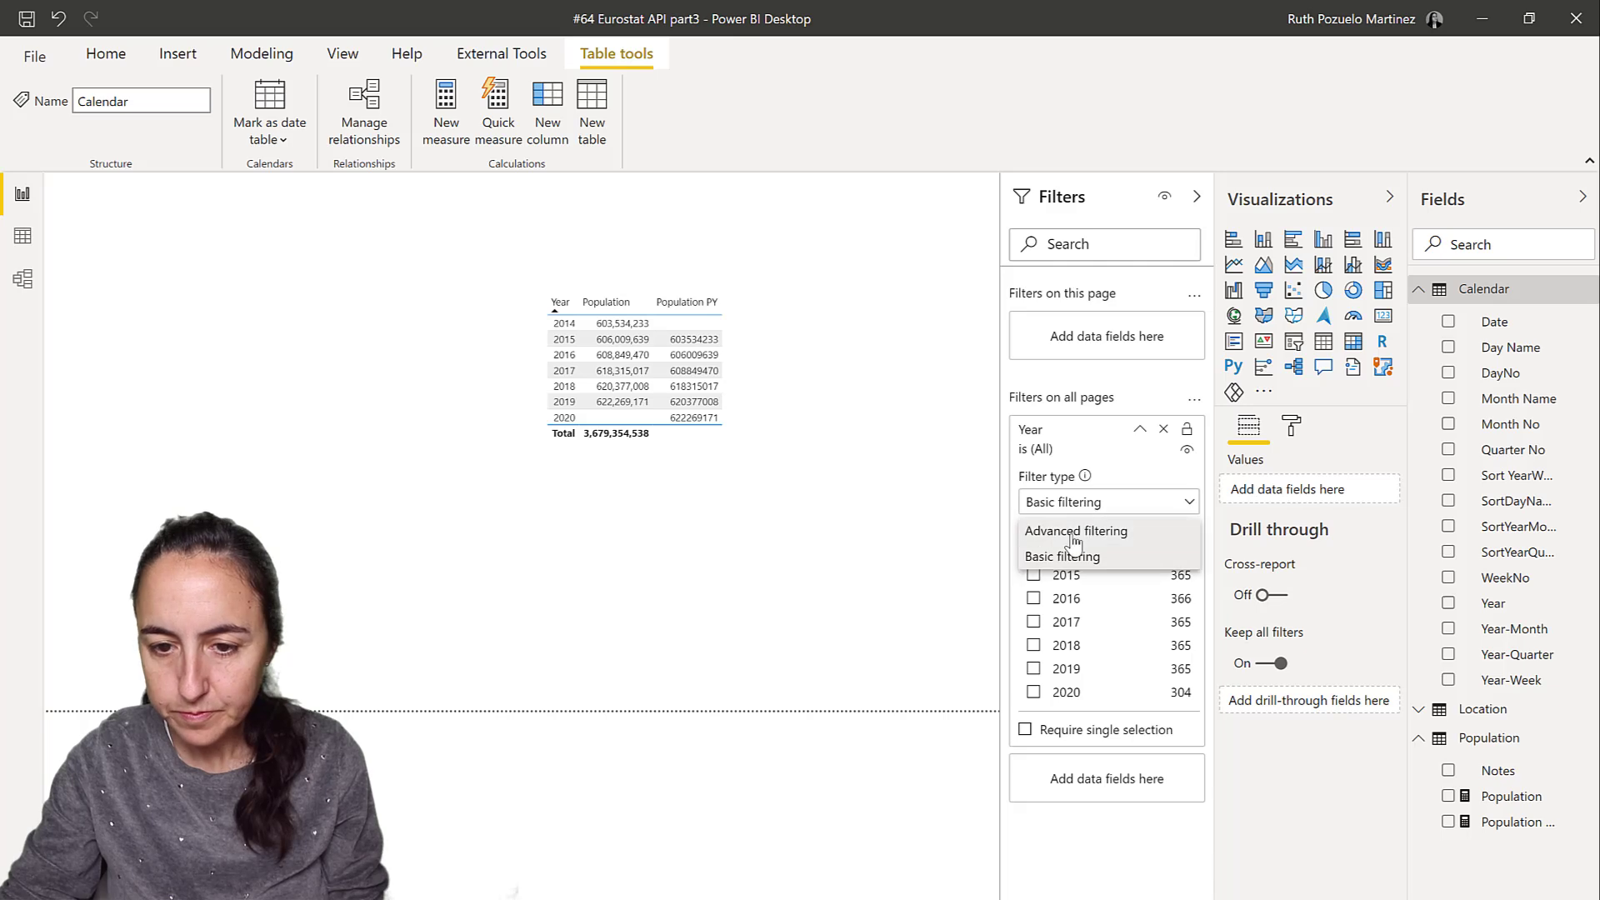
{"action": "left_click", "coordinate": [1105, 502]}
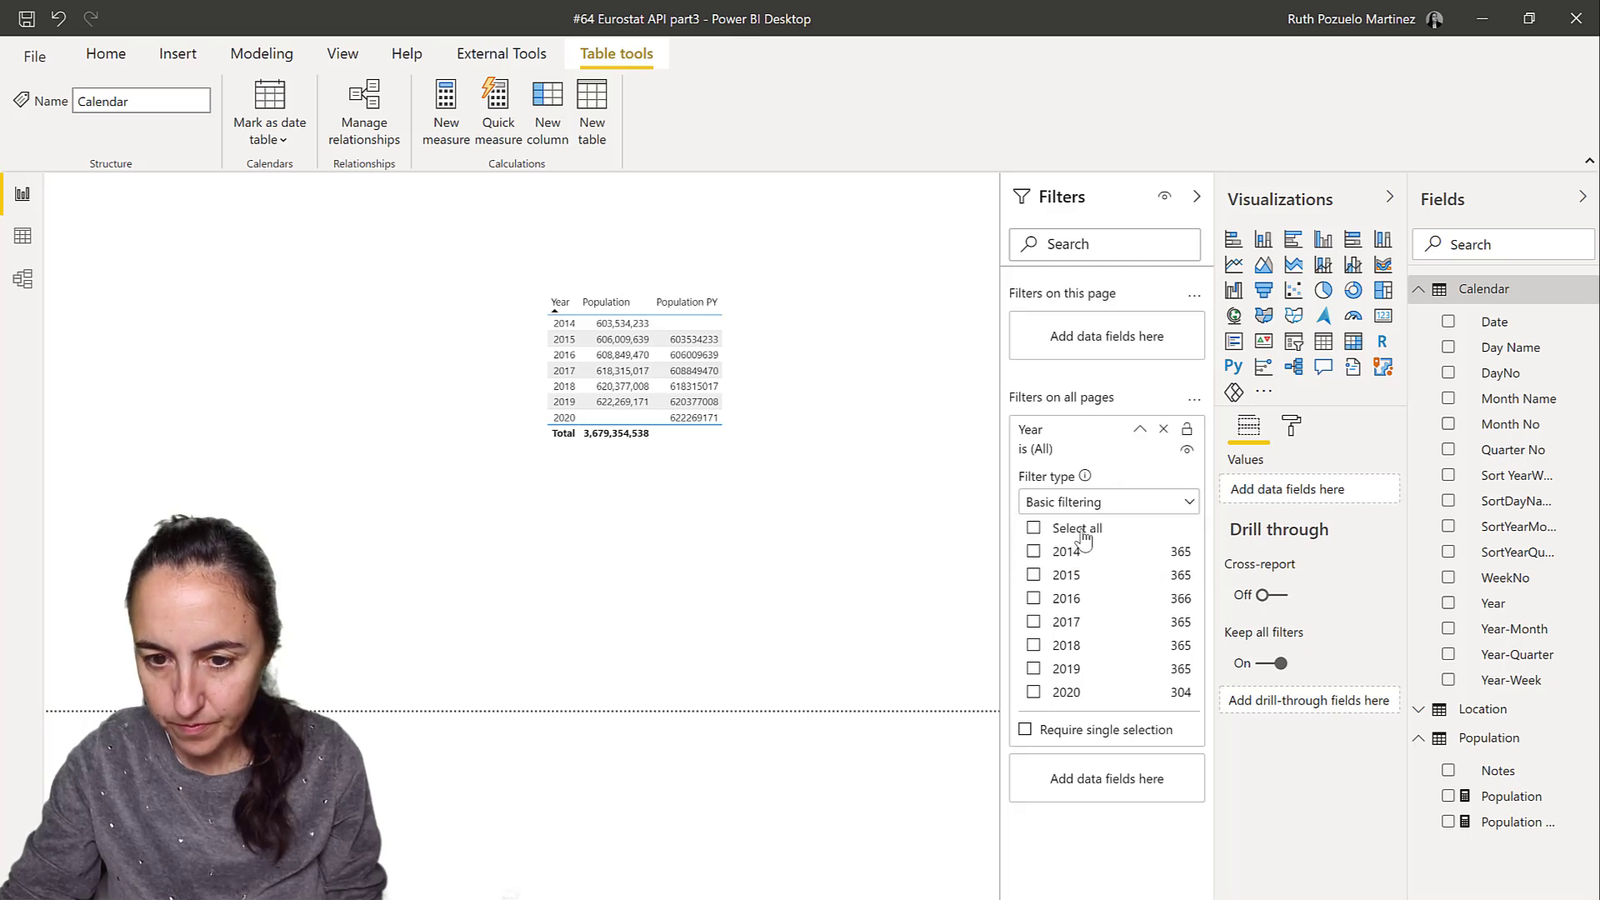
{"action": "left_click", "coordinate": [1036, 532]}
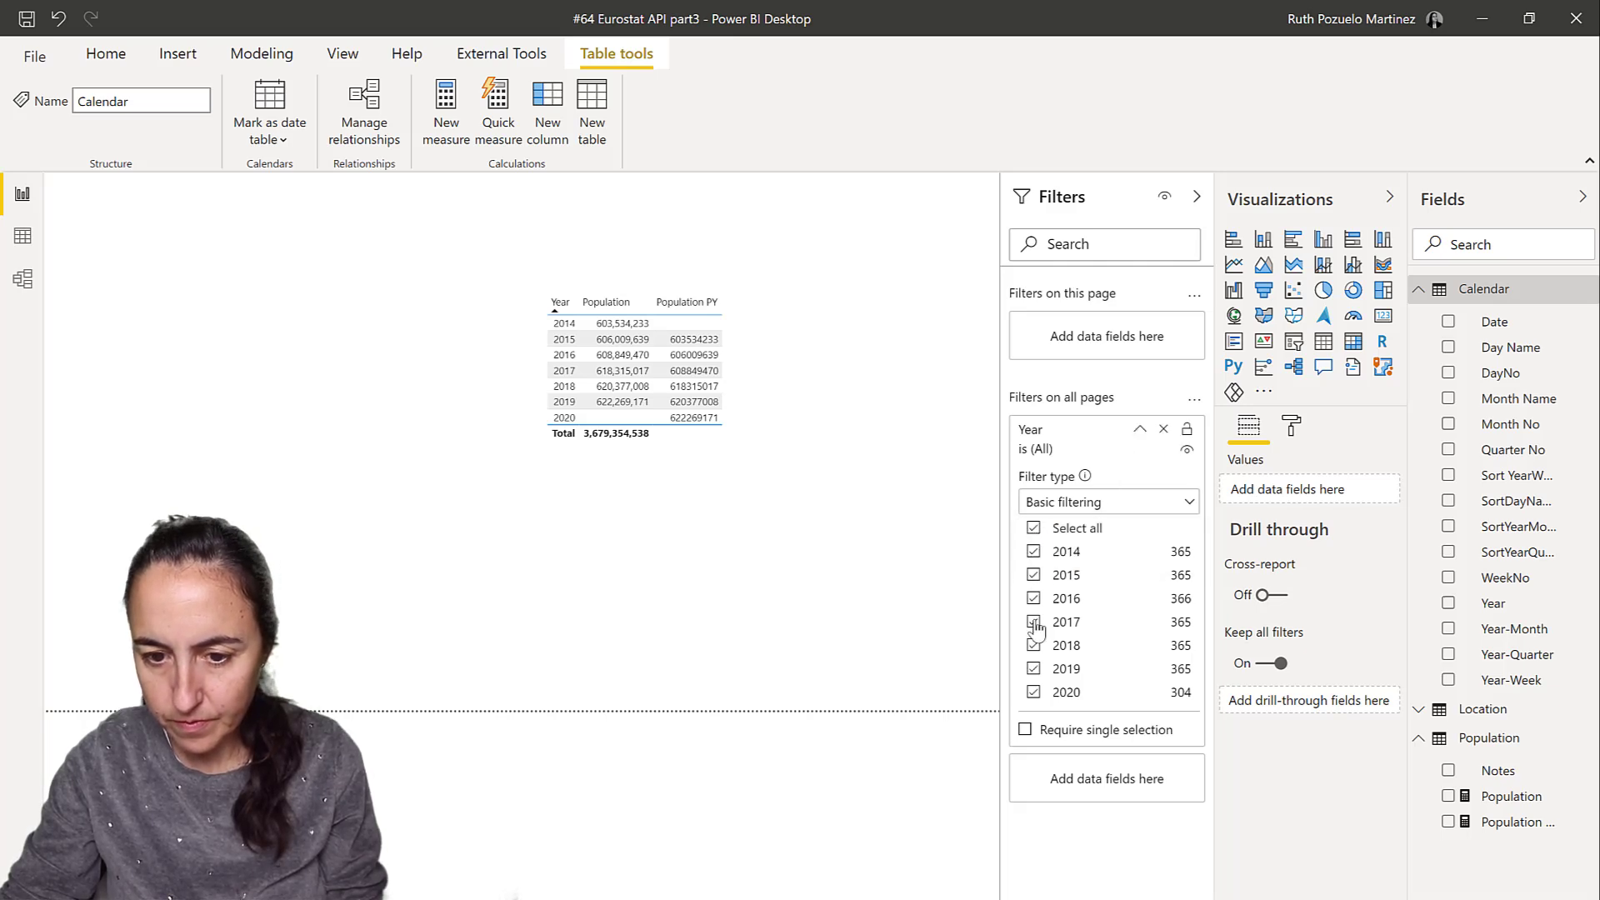
{"action": "left_click", "coordinate": [1034, 692]}
{"action": "left_click", "coordinate": [1139, 429]}
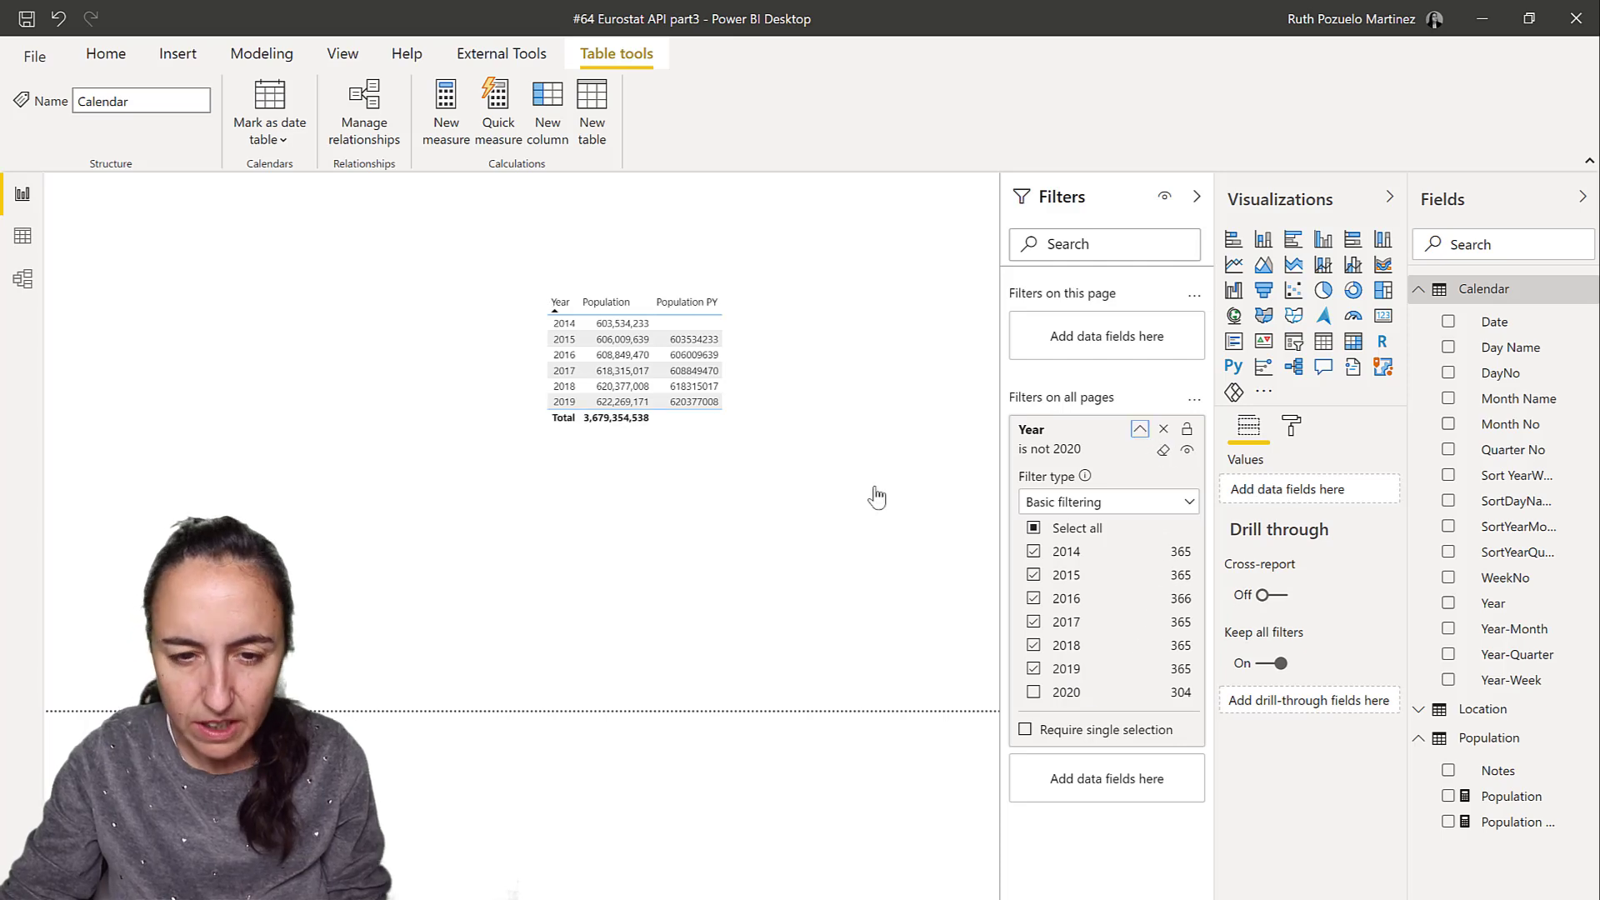
{"action": "left_click", "coordinate": [1509, 796]}
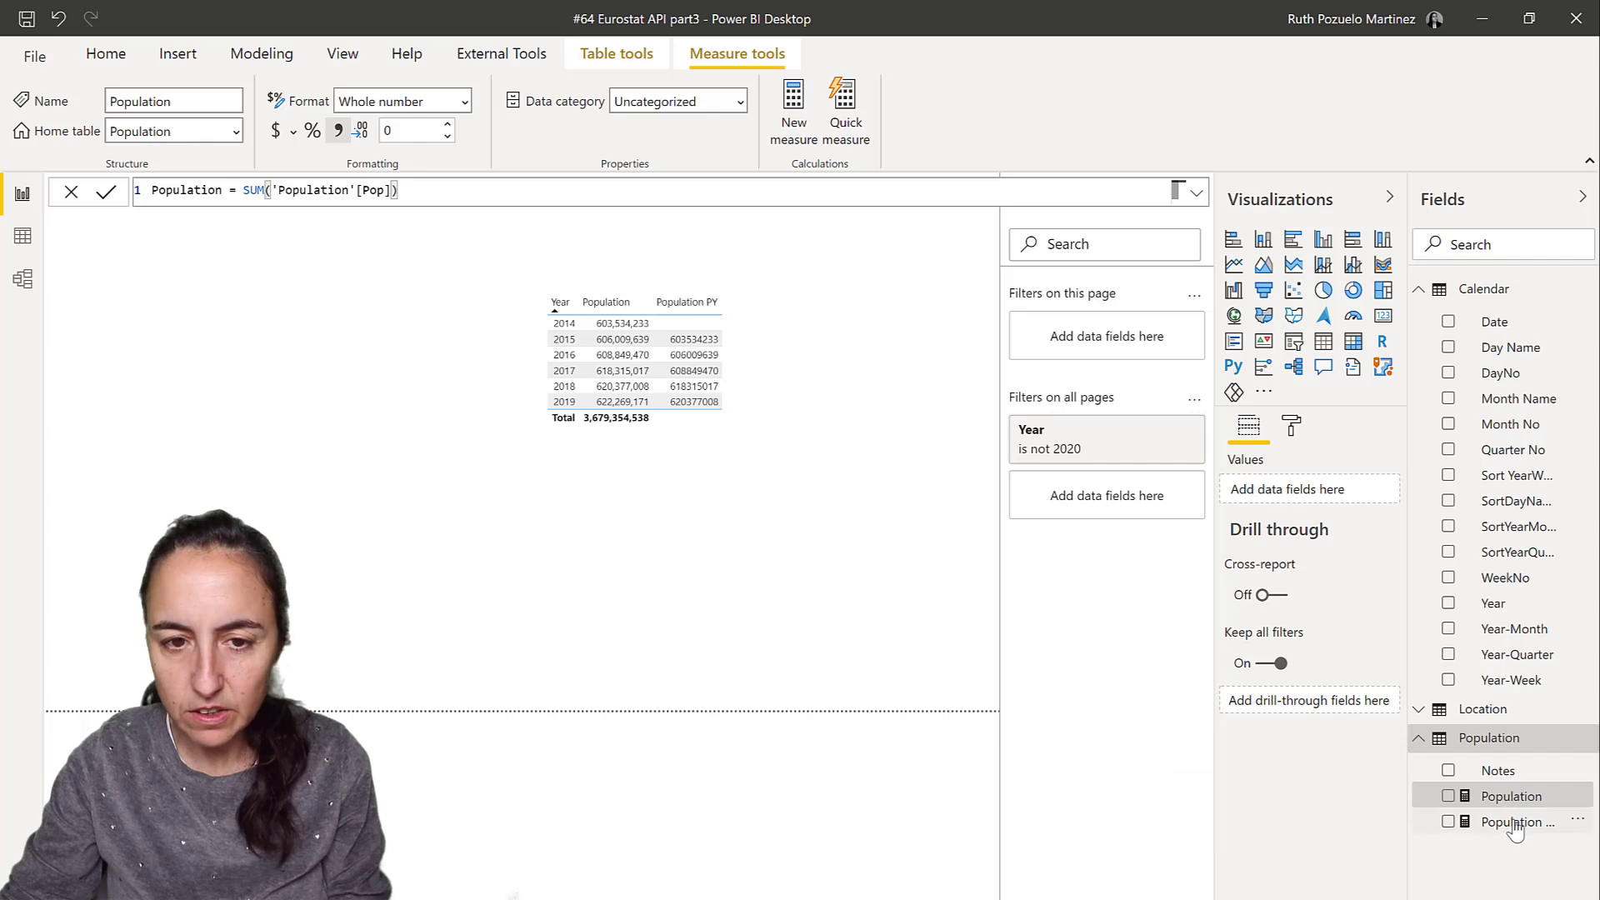
- Select the Population PY measure in the Fields pane to view its formula
{"action": "left_click", "coordinate": [1511, 821]}
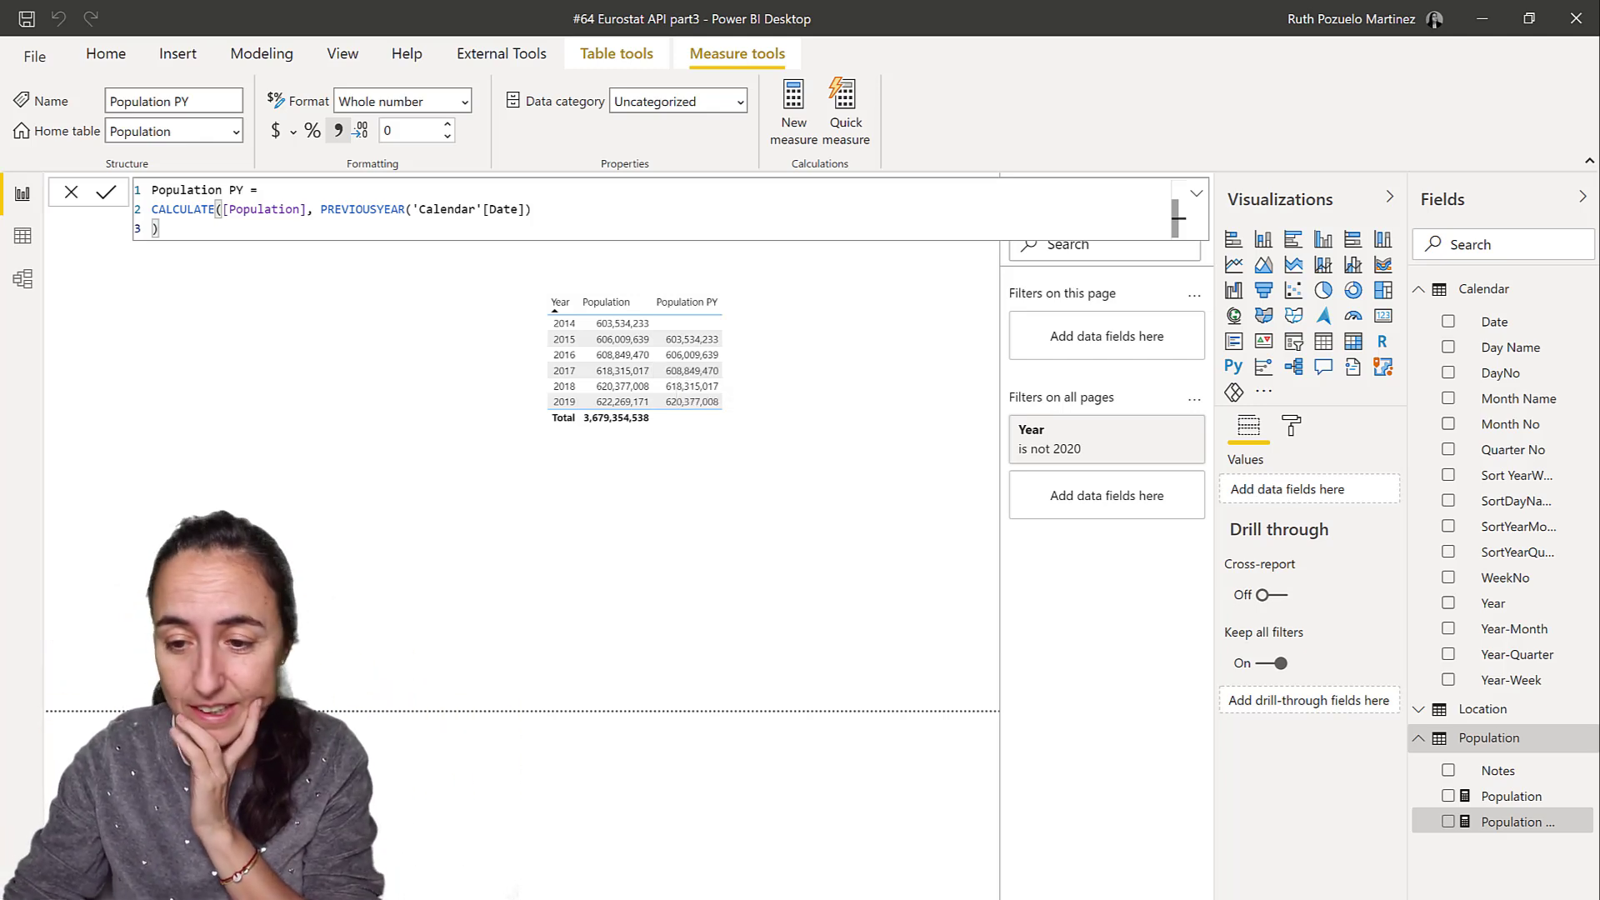
- Start a new Crude Population change measure with a comment about change per inhabitants
{"action": "right_click", "coordinate": [1491, 741]}
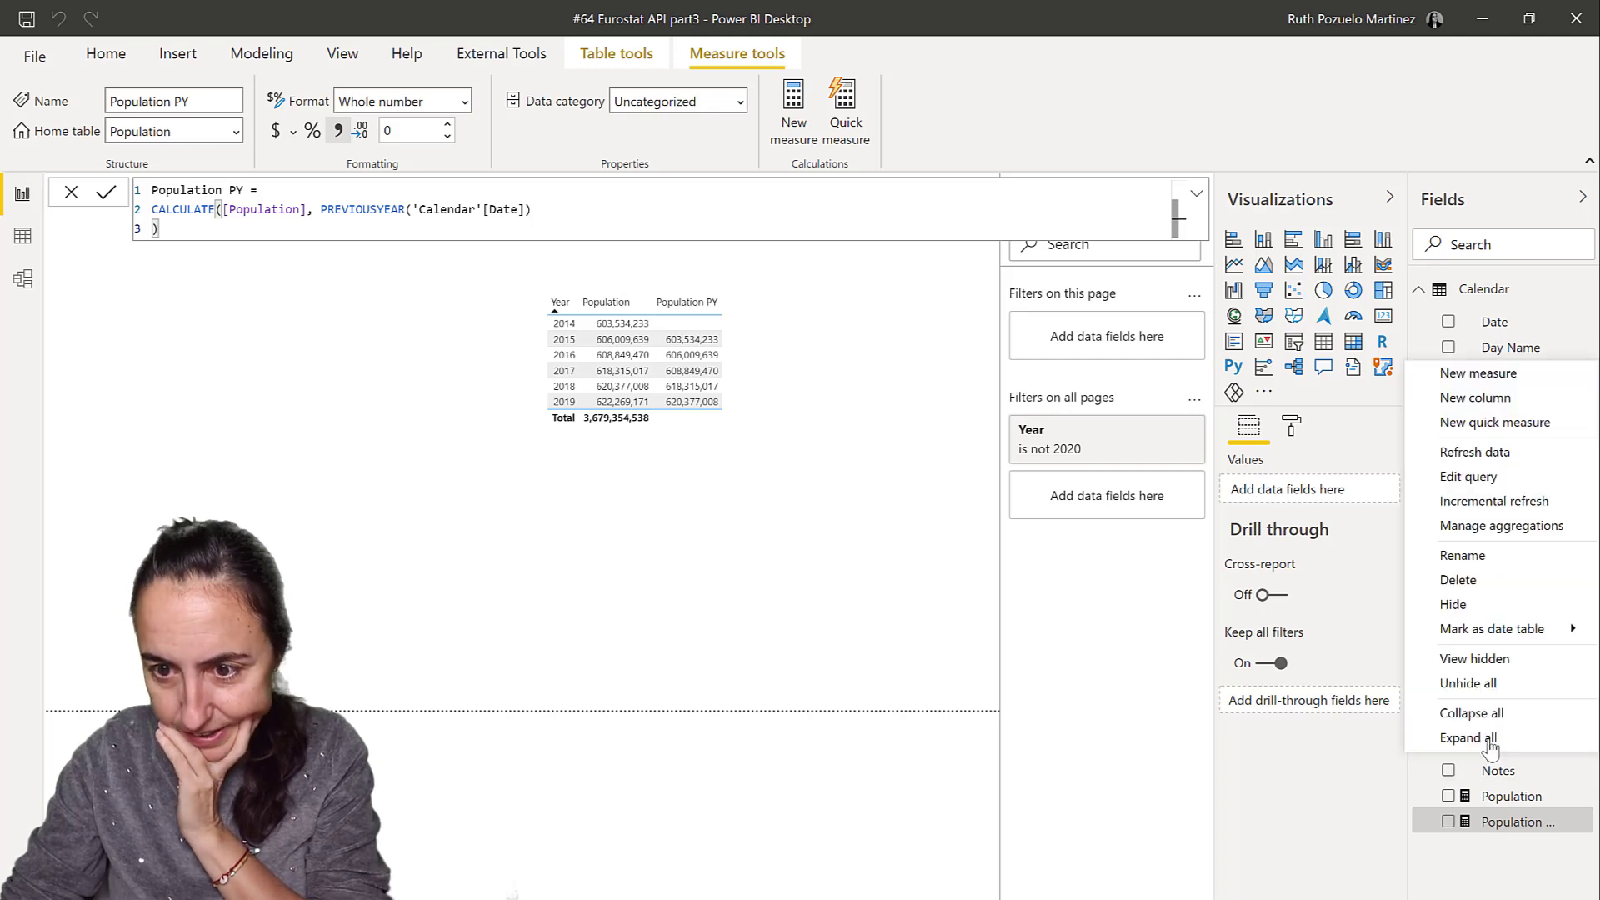
{"action": "left_click", "coordinate": [724, 664]}
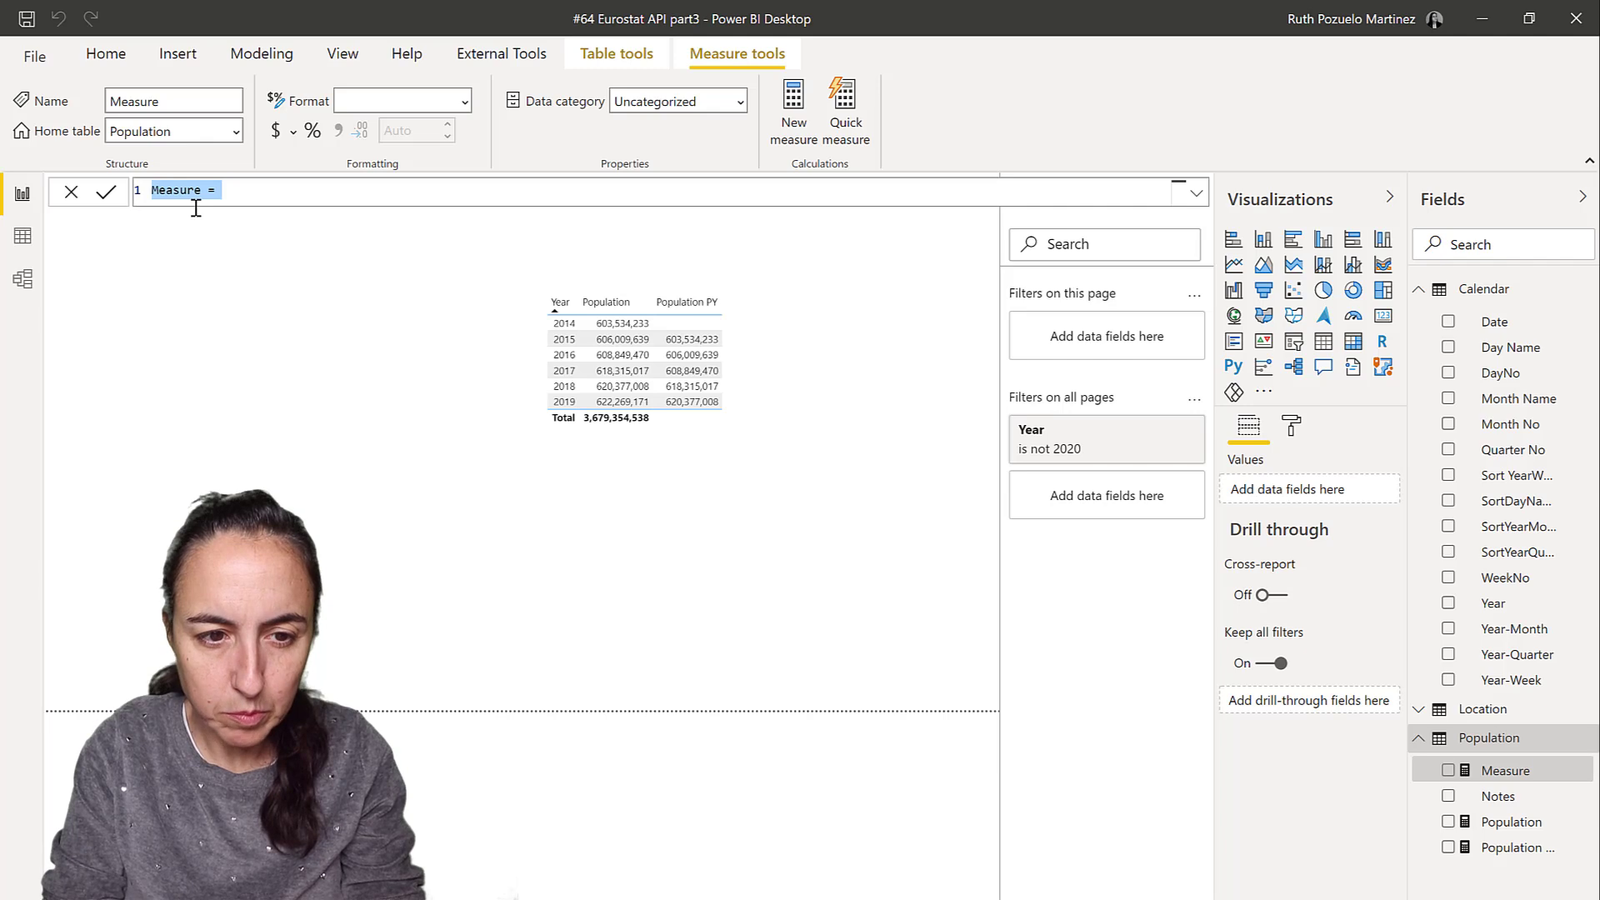
{"action": "type", "text": "Popula"}
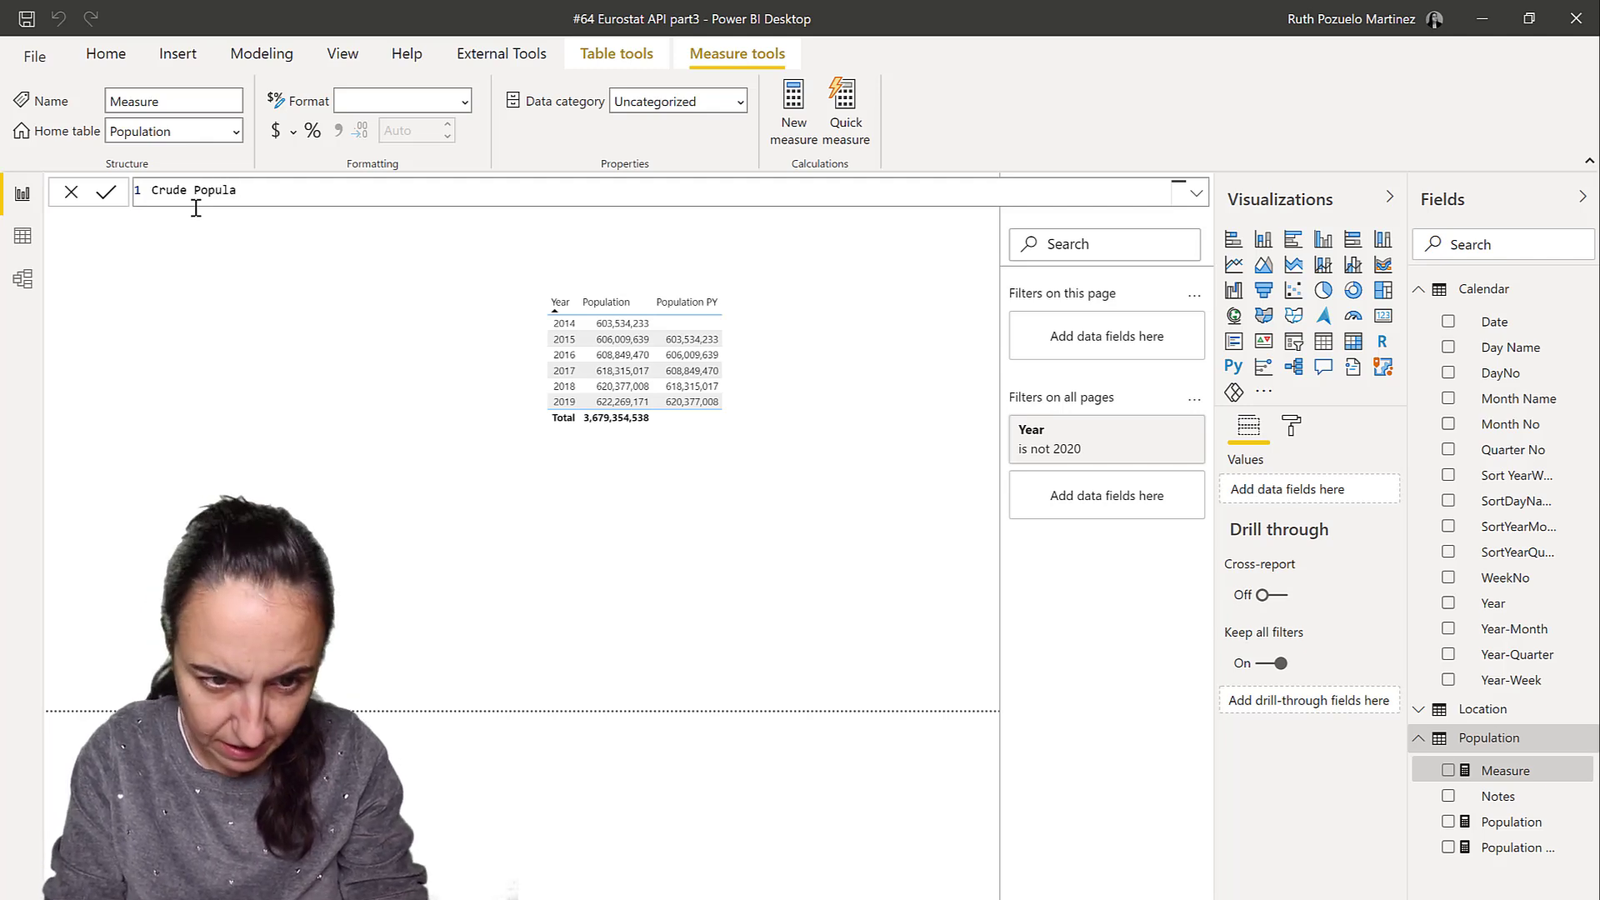
{"action": "type", "text": "ion change ="}
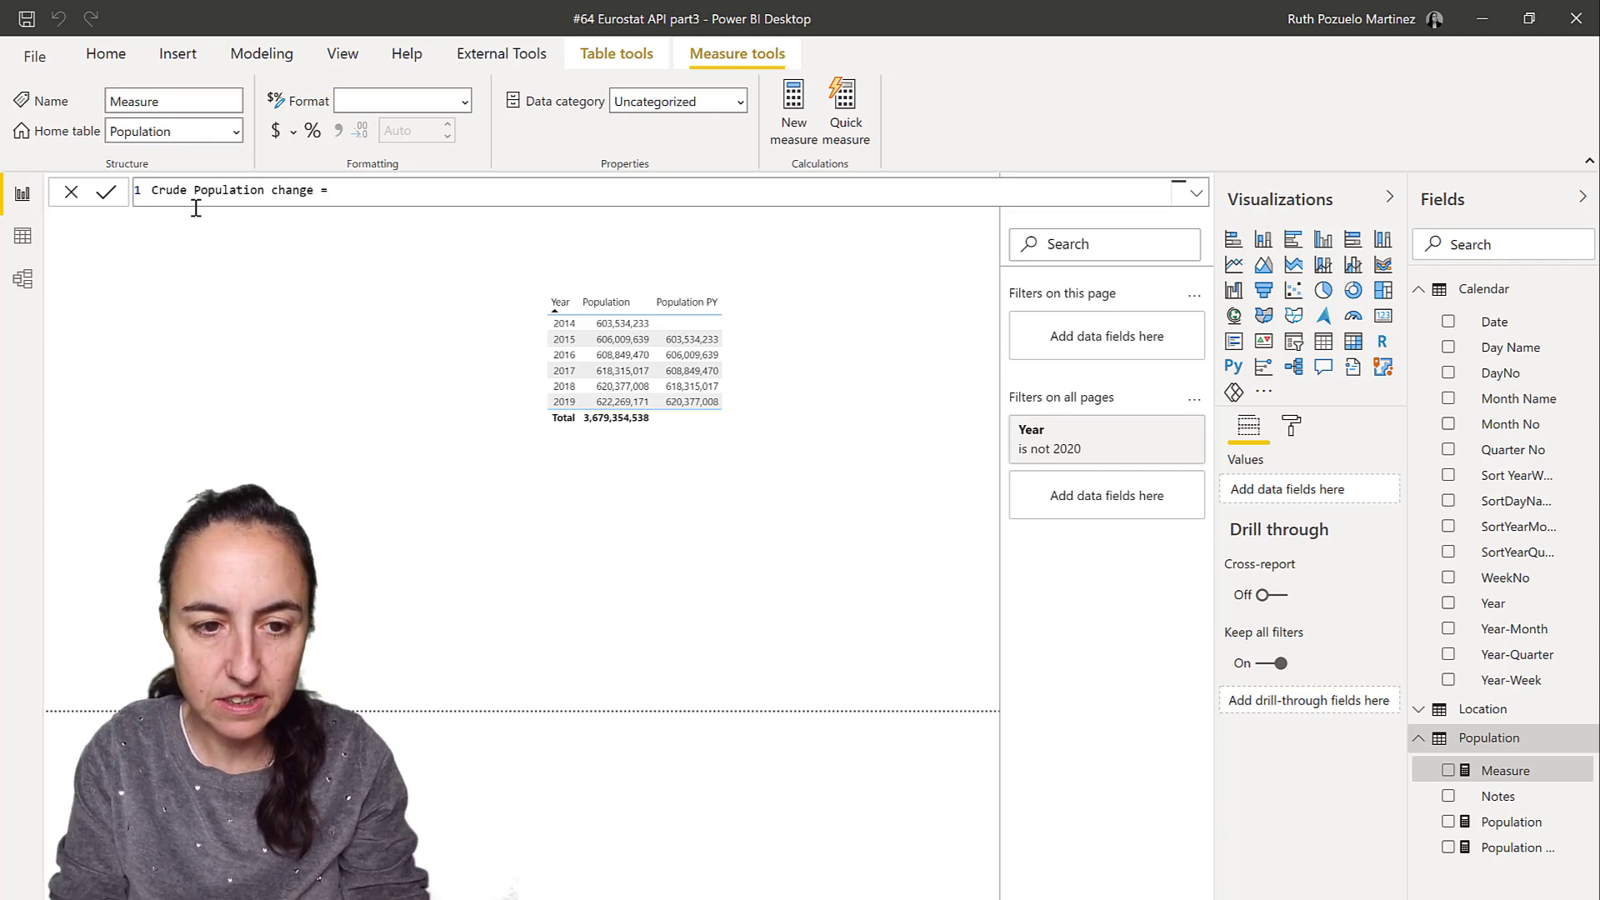
{"action": "key", "text": "shift+Return"}
{"action": "type", "text": "//change in popu"}
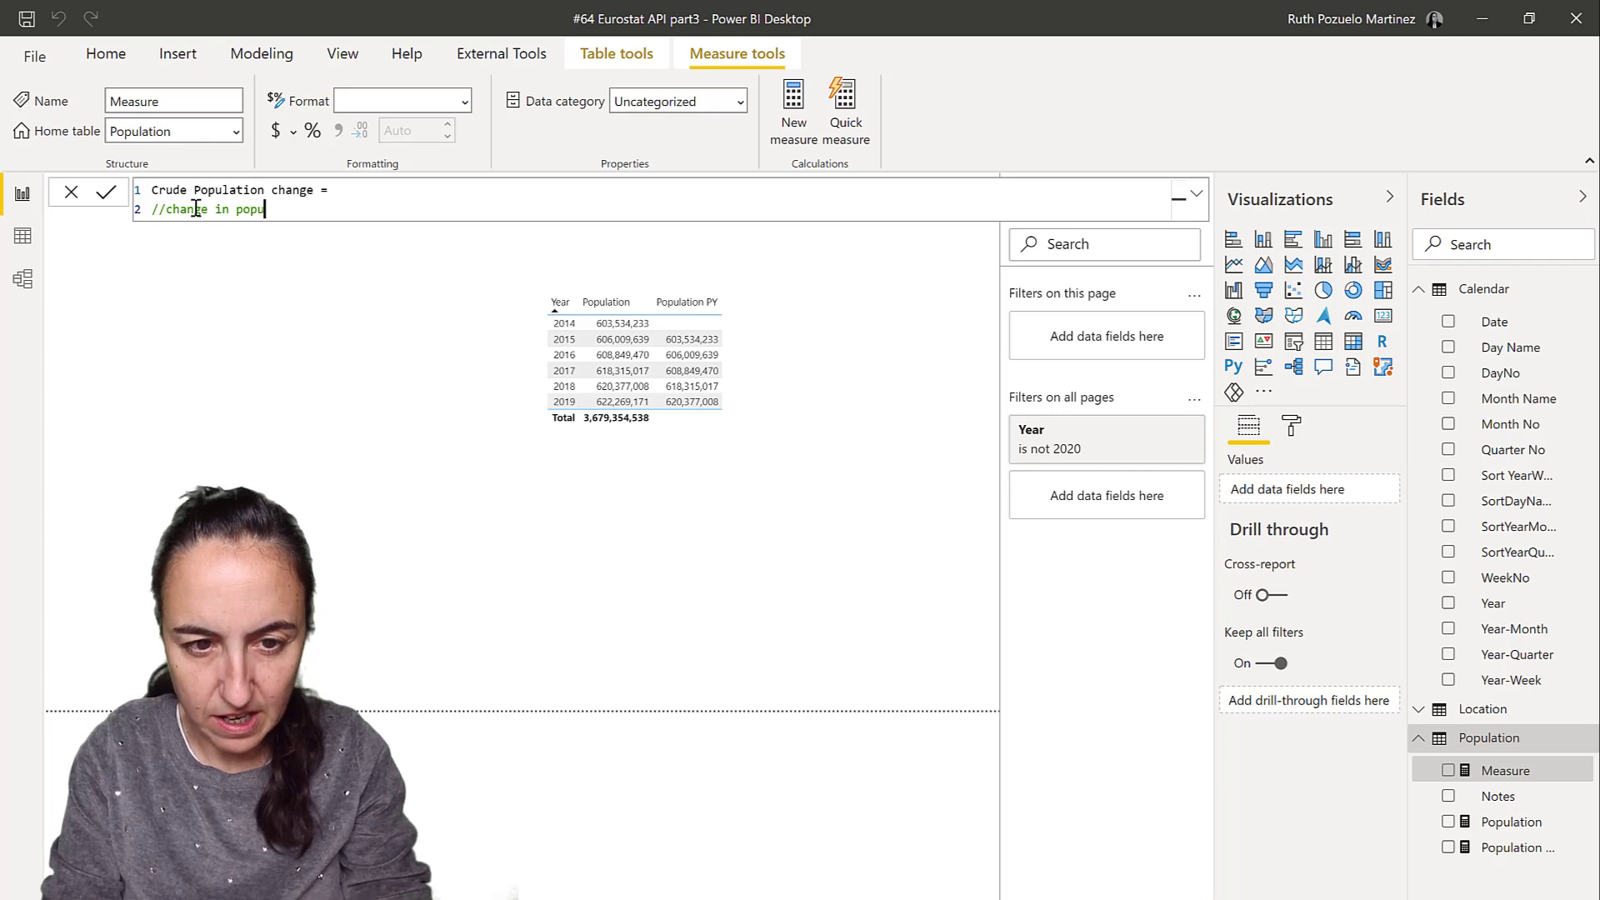
{"action": "type", "text": "lation by 10"}
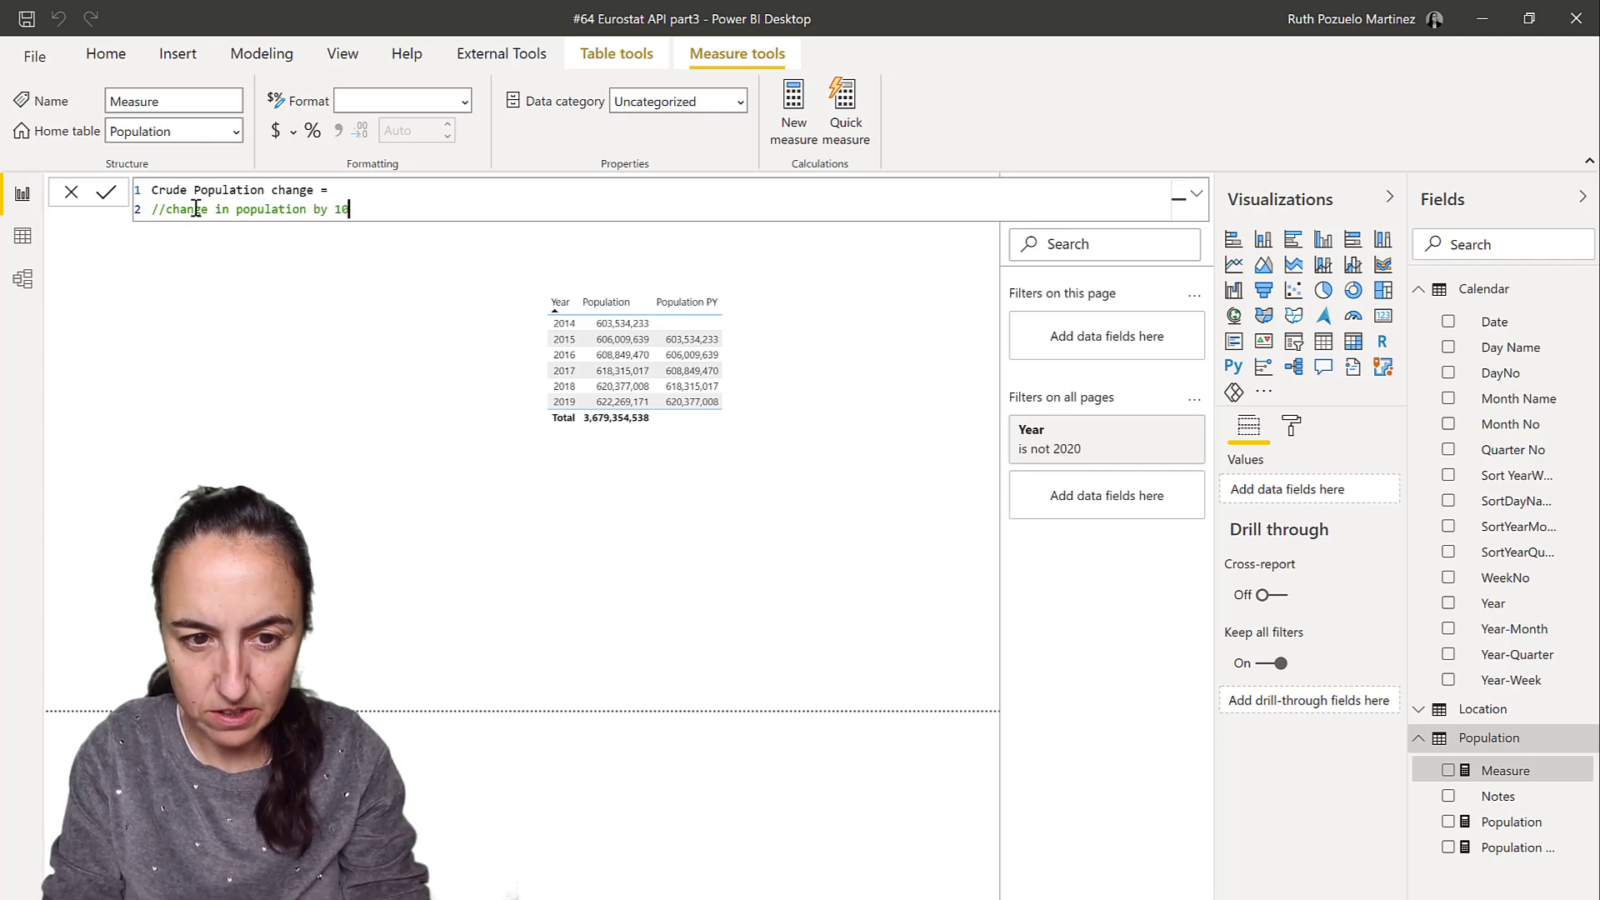
{"action": "key", "text": "BackSpace"}
{"action": "key", "text": "BackSpace"}
{"action": "key", "text": "BackSpace"}
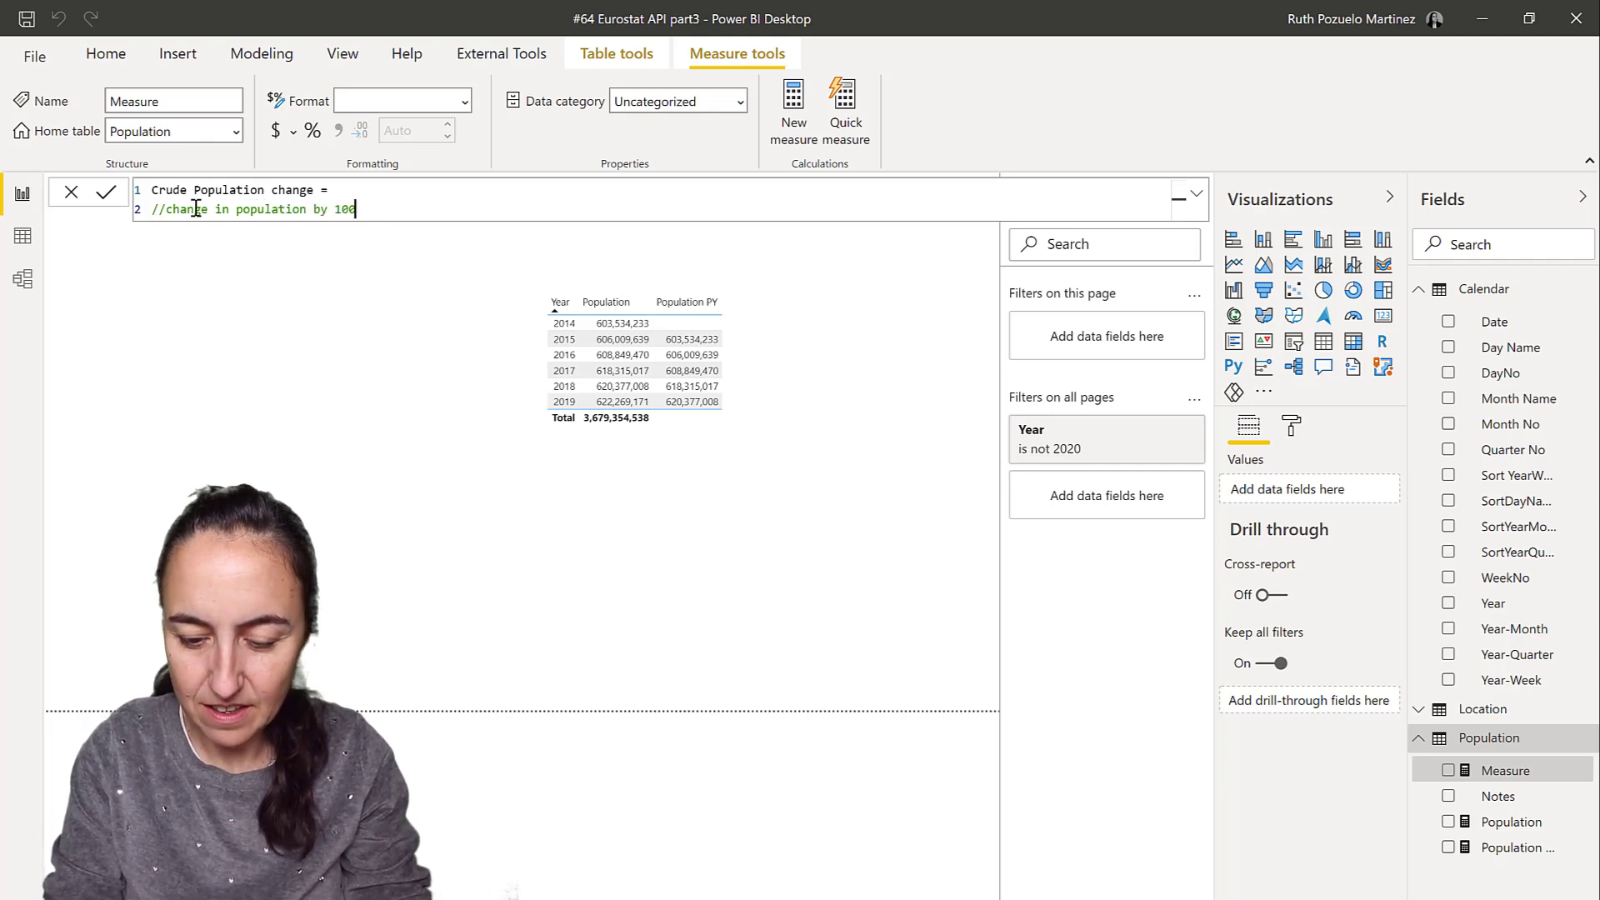
{"action": "type", "text": "o inhabitant"}
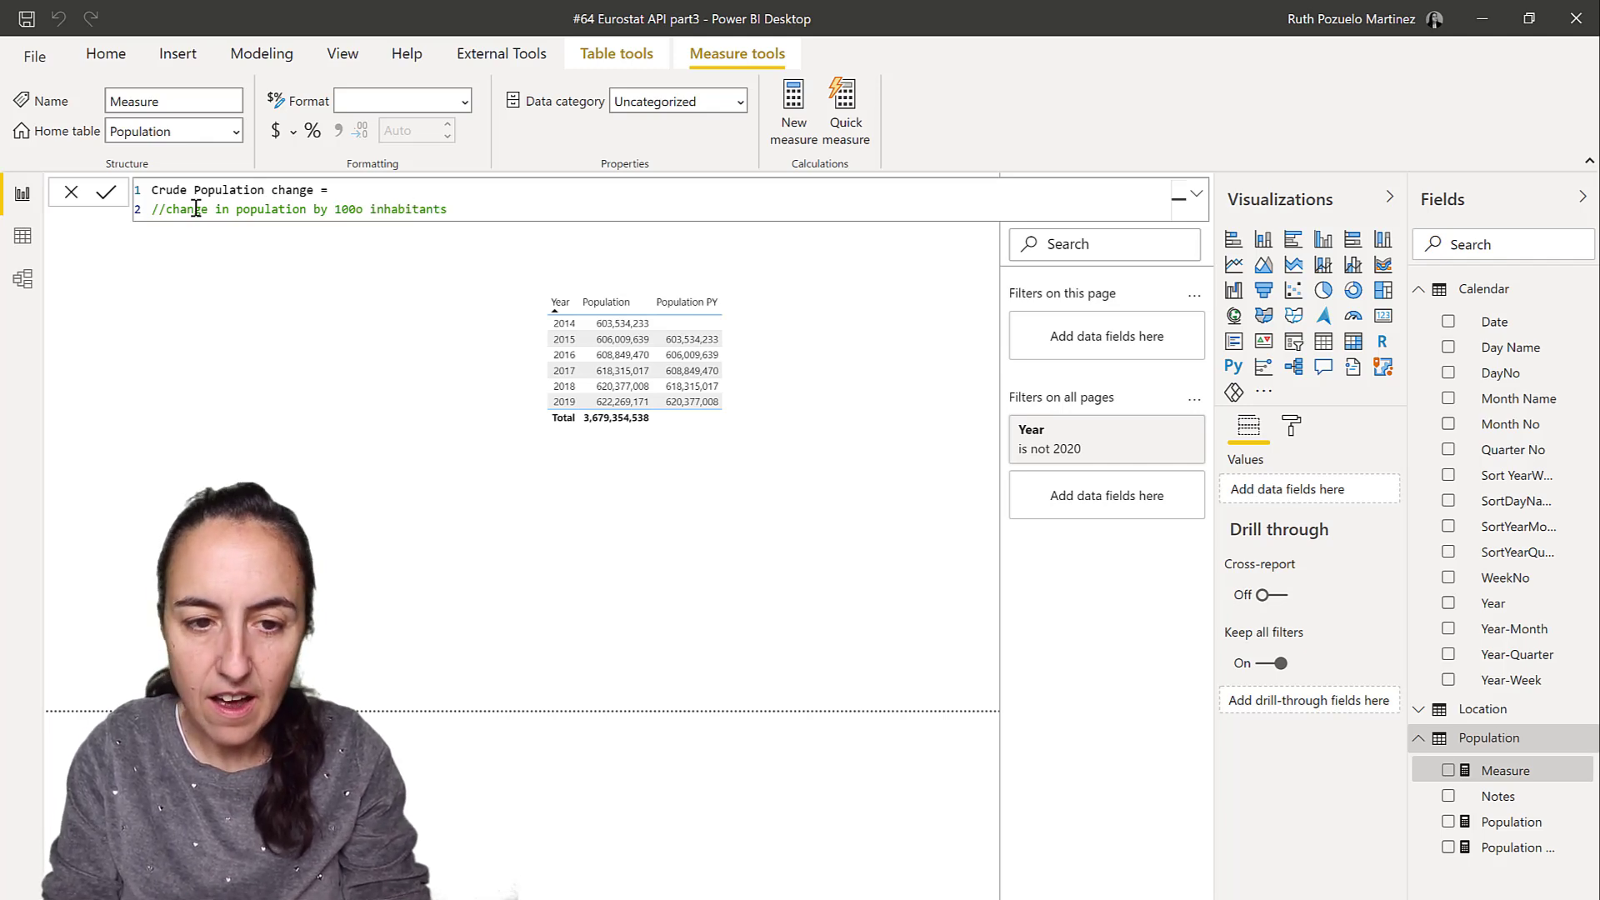
{"action": "type", "text": "s"}
{"action": "key", "text": "shift+Return"}
- Define it as DIVIDE([Population]-[Population PY],[Population])*1000, add it to the table and widen the table
{"action": "type", "text": "div"}
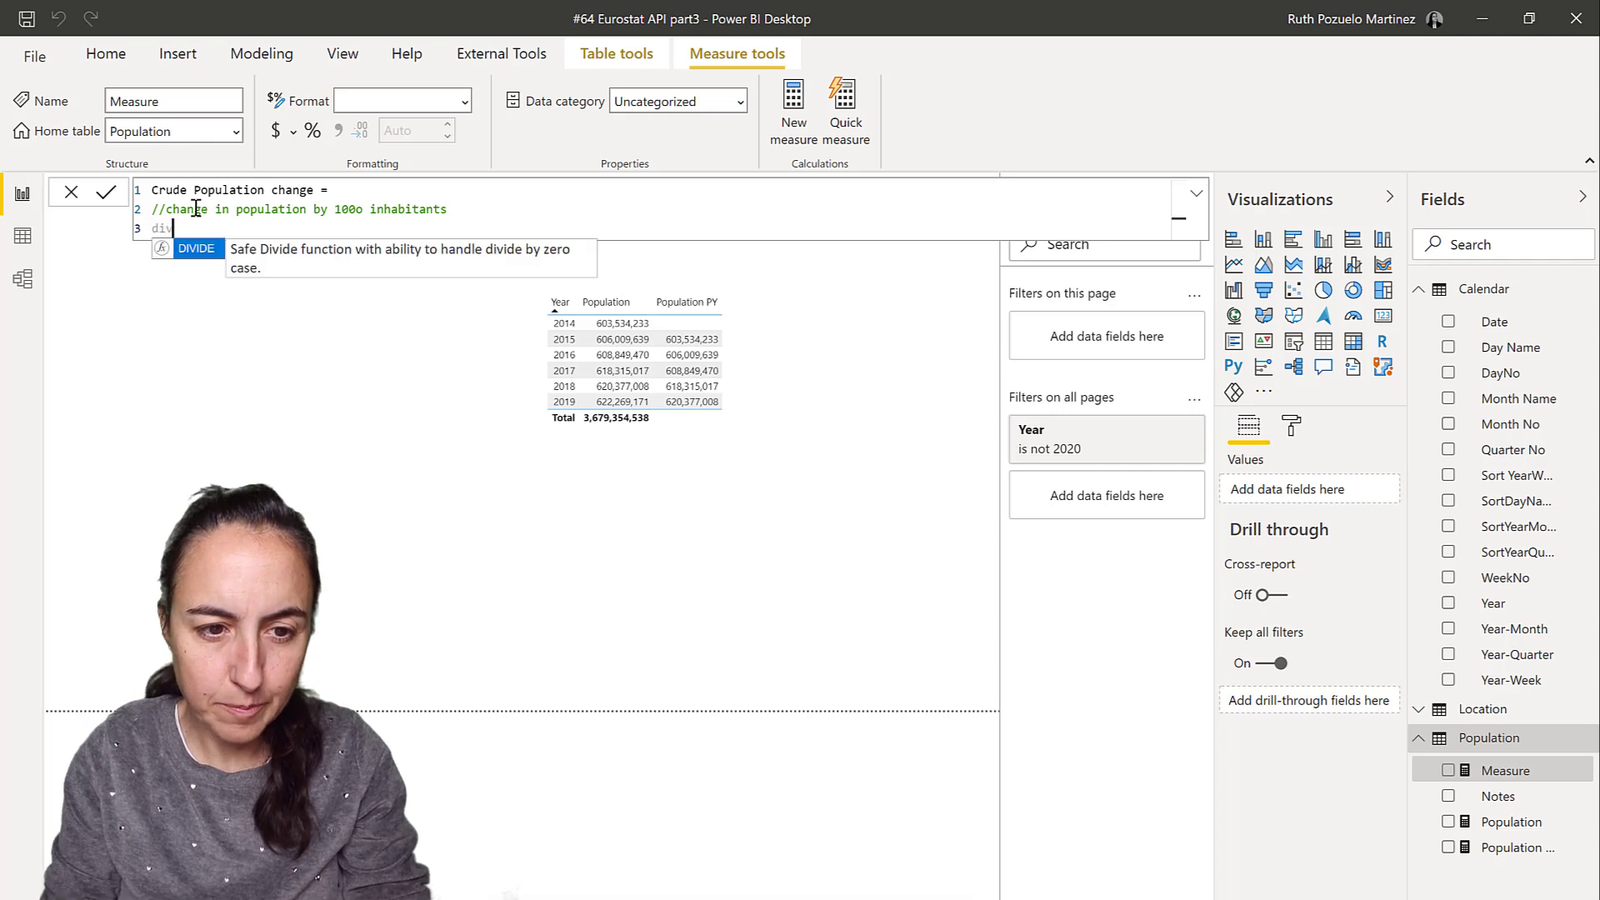
{"action": "key", "text": "Tab"}
{"action": "type", "text": "["}
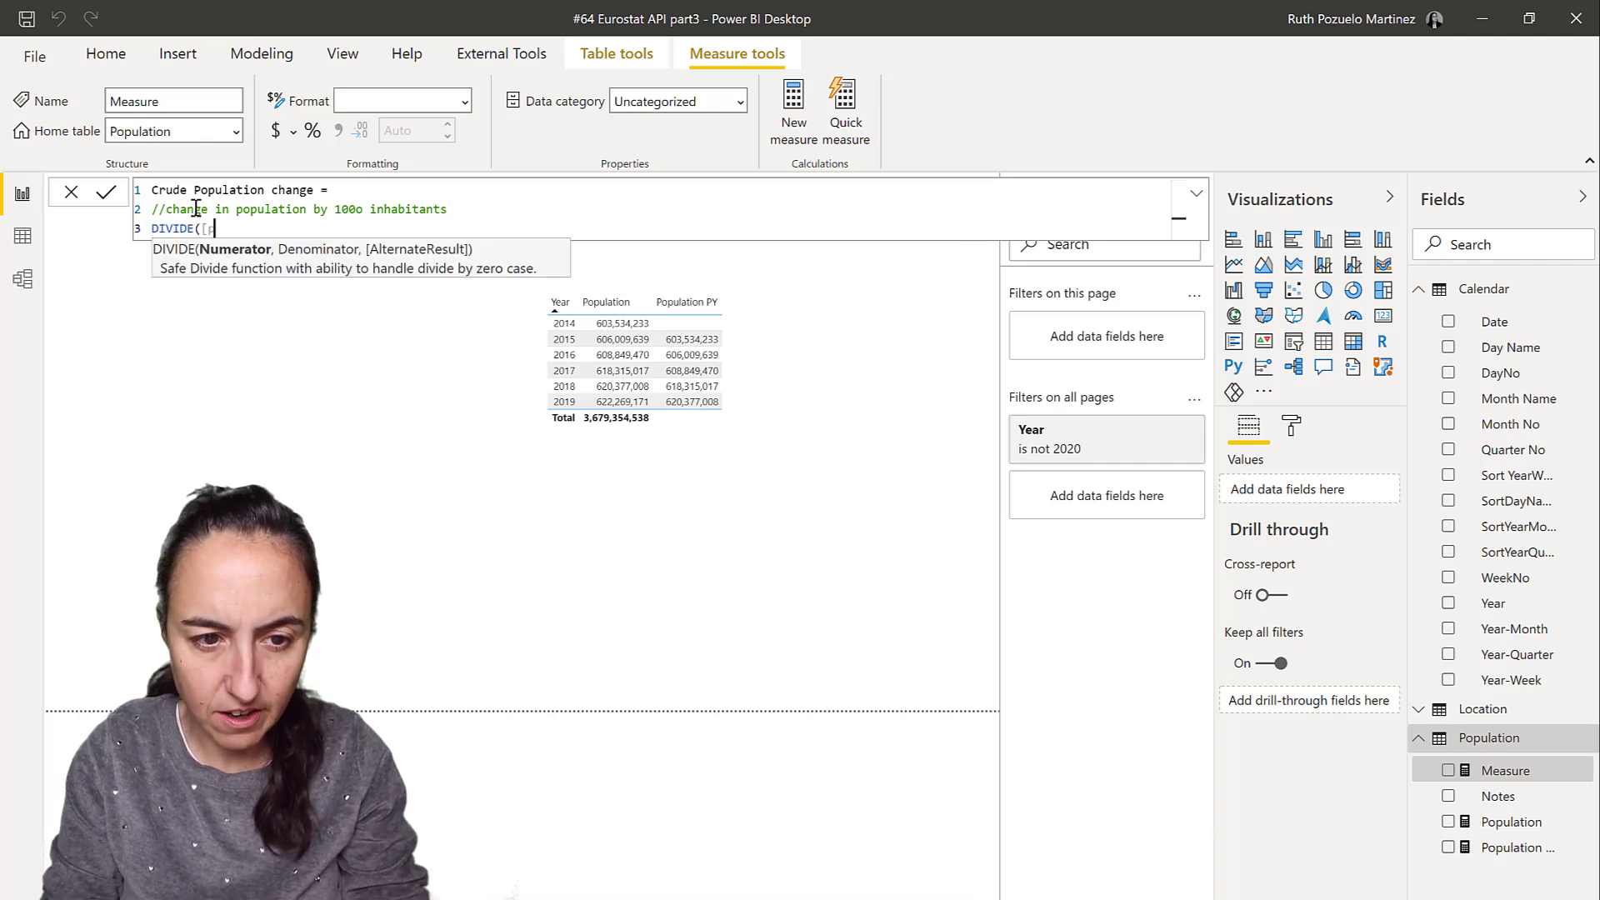
{"action": "type", "text": "po"}
{"action": "key", "text": "Tab"}
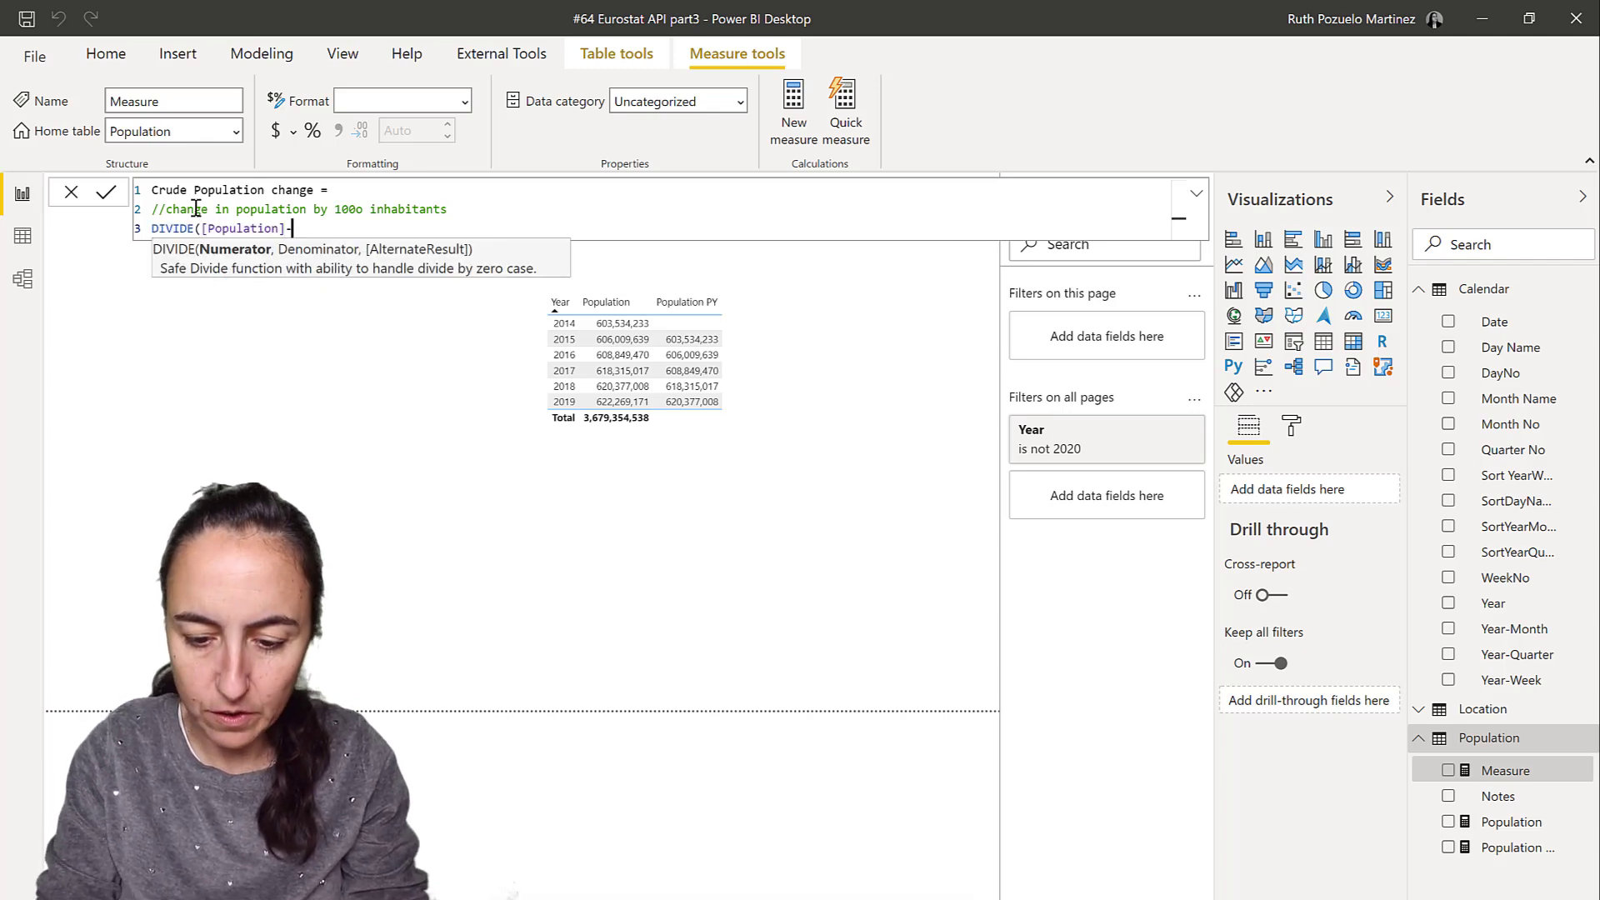
{"action": "type", "text": "[po"}
{"action": "key", "text": "Down"}
{"action": "key", "text": "Tab"}
{"action": "type", "text": ", [p"}
{"action": "key", "text": "Tab"}
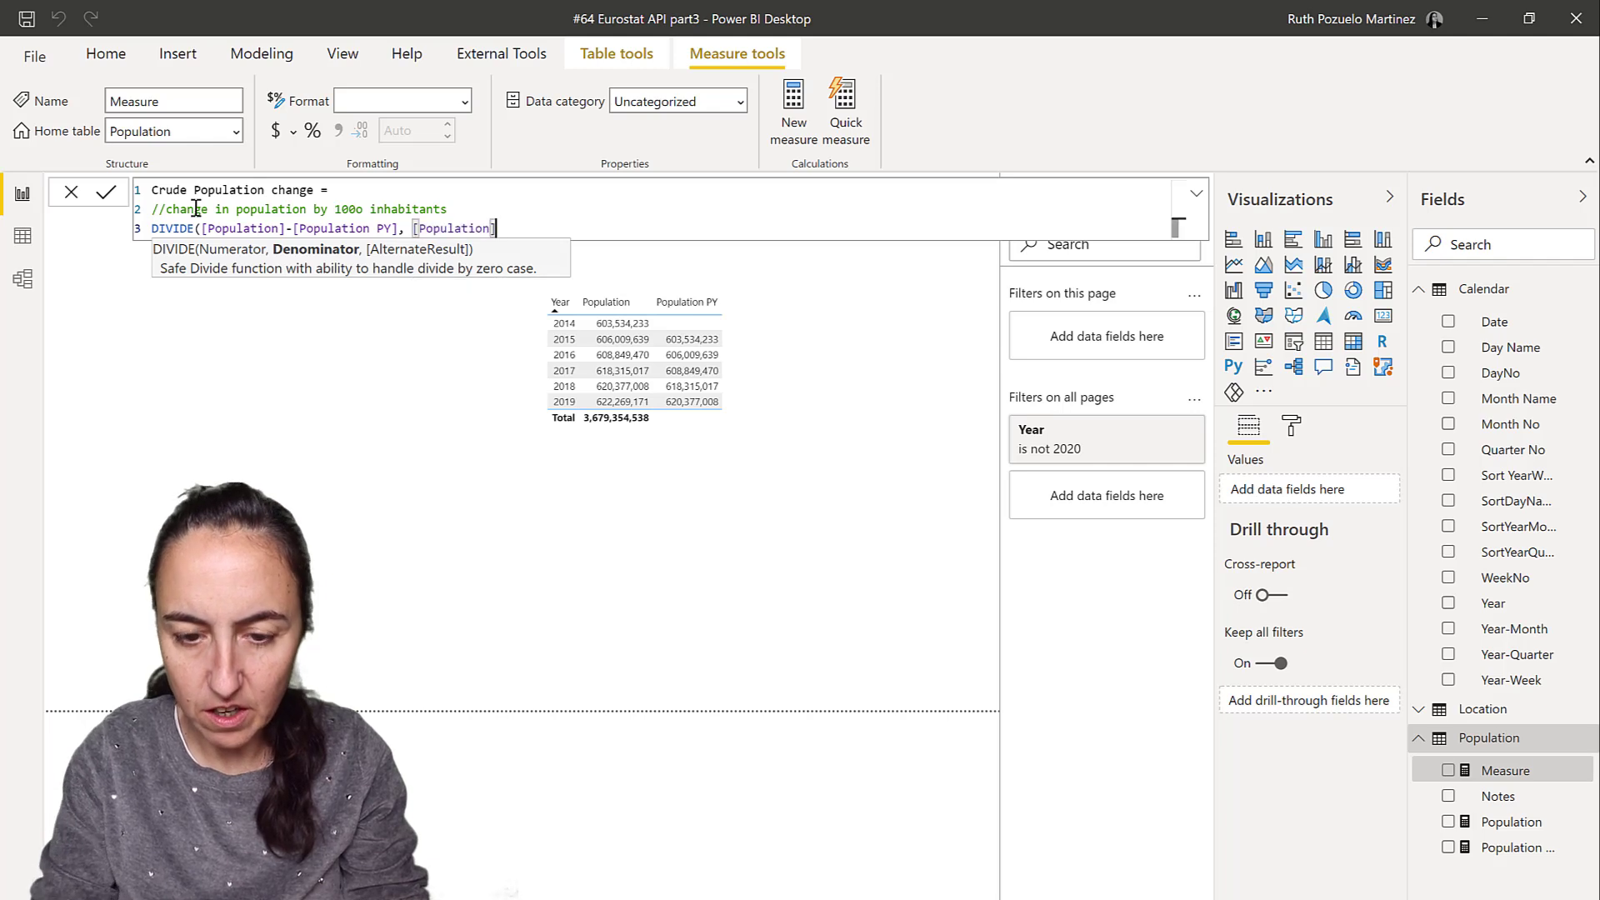
{"action": "type", "text": ")*100"}
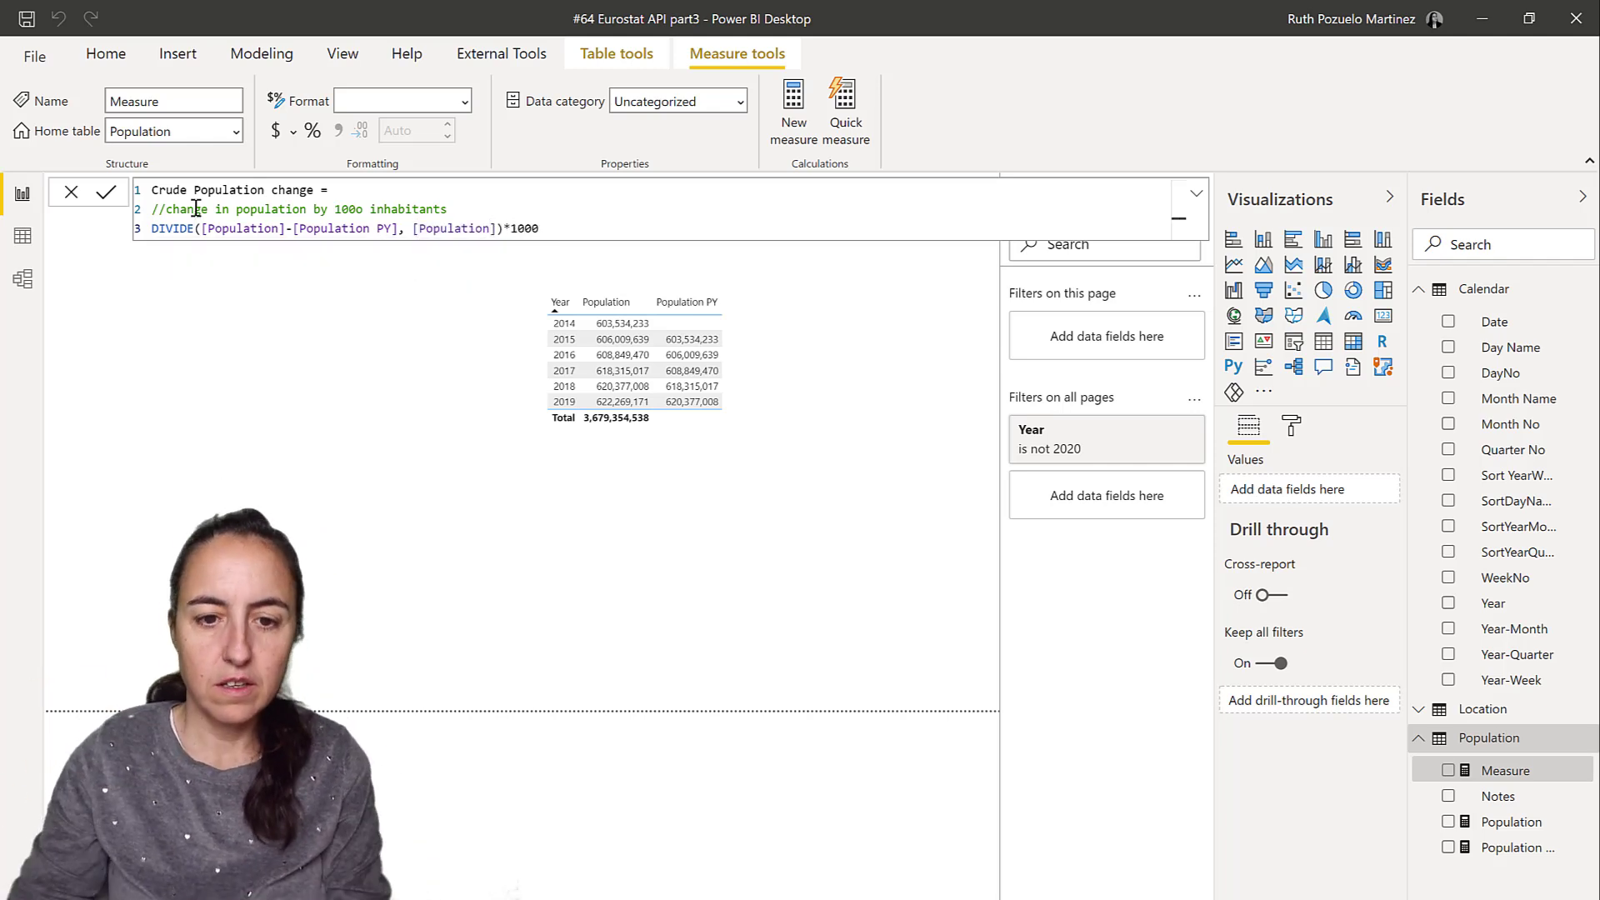
{"action": "type", "text": "0"}
{"action": "key", "text": "Return"}
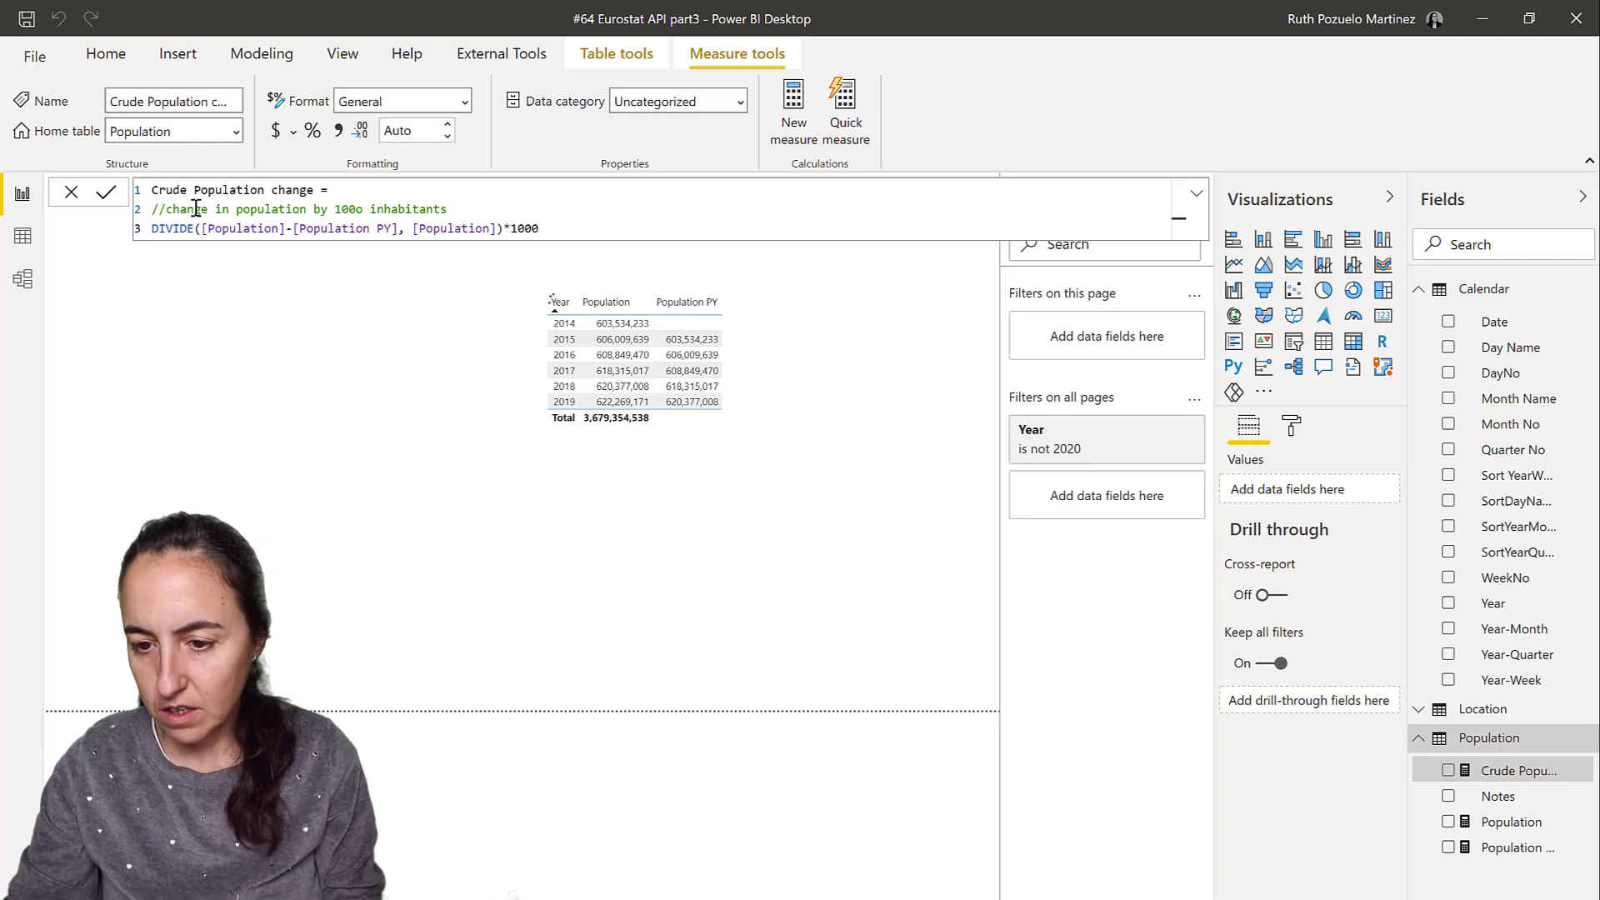
{"action": "left_click_drag", "start_coordinate": [1512, 774], "coordinate": [746, 381]}
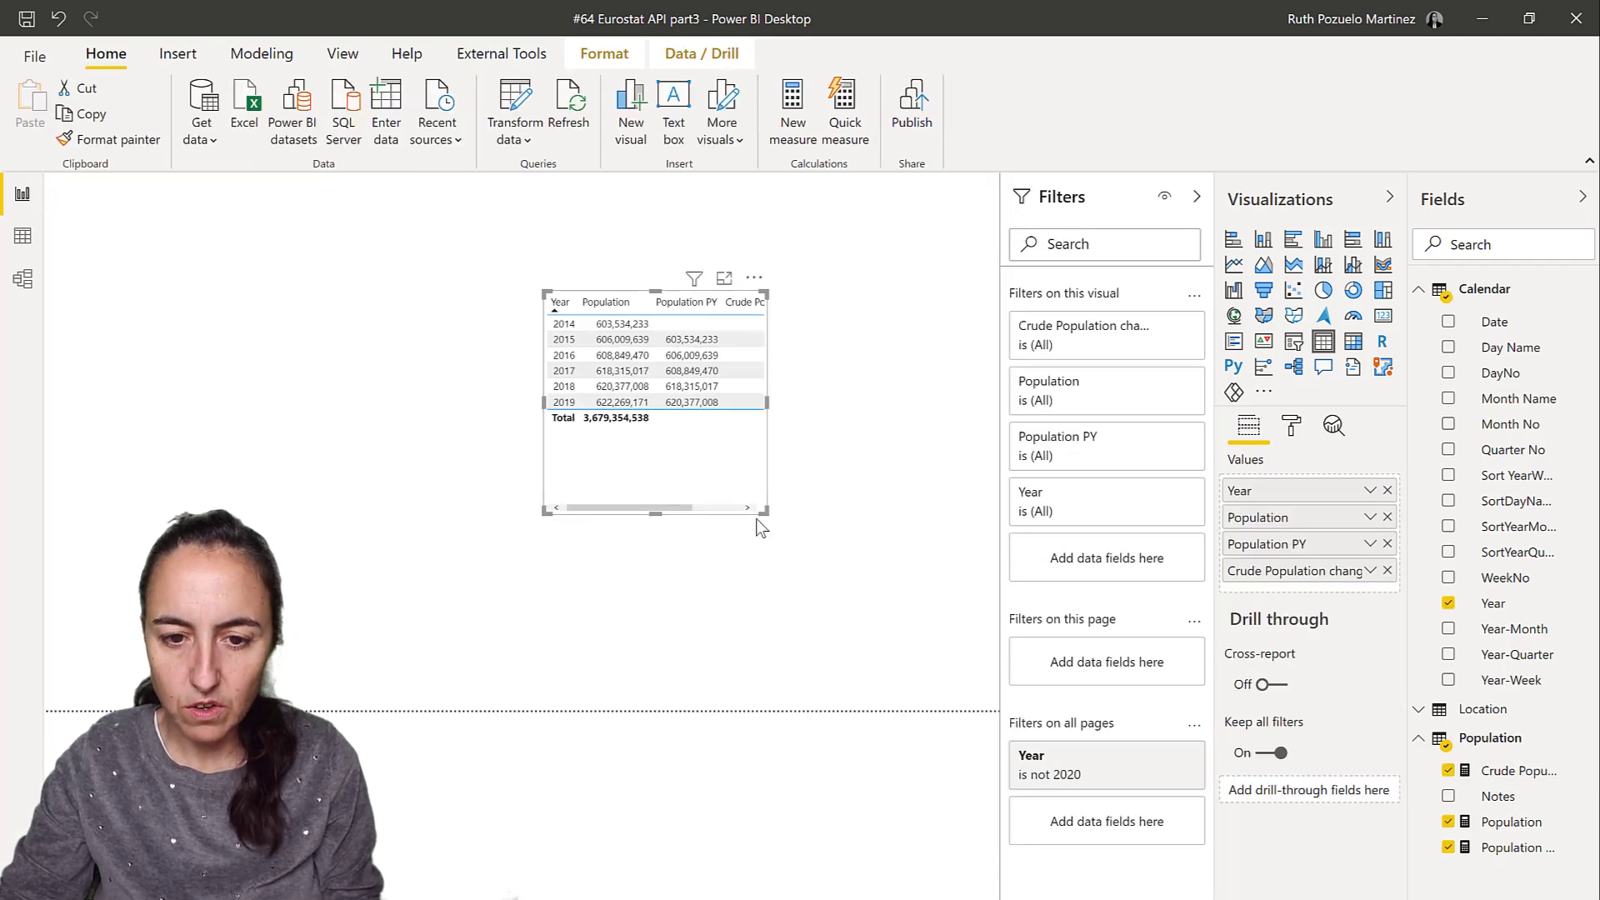
{"action": "left_click_drag", "start_coordinate": [764, 511], "coordinate": [871, 446]}
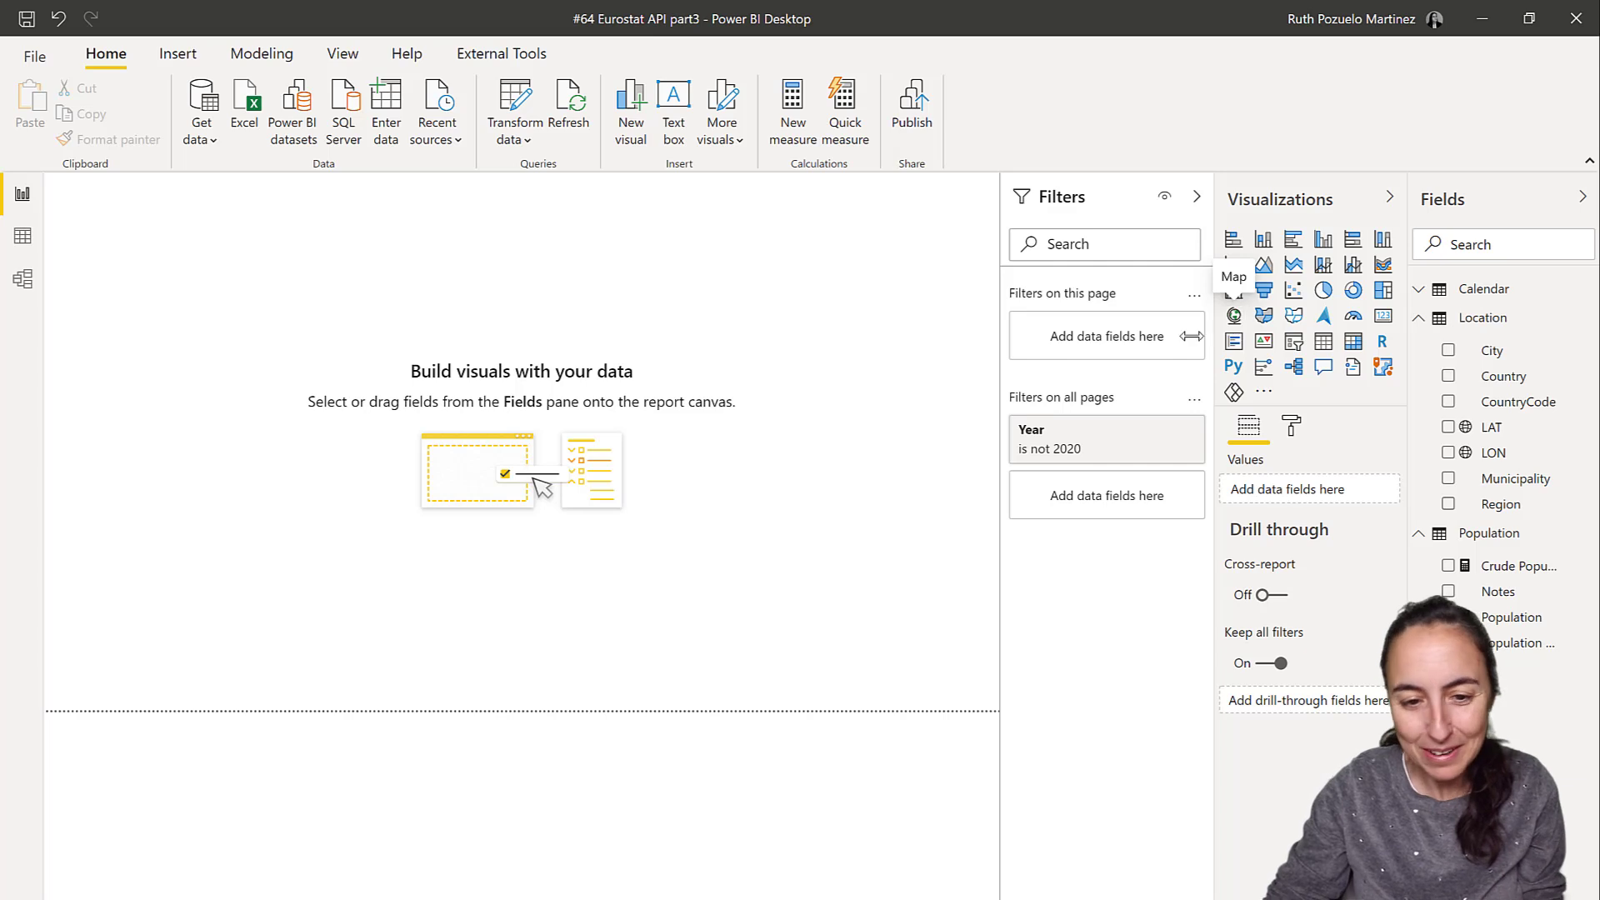
- Add an enlarged map of Crude Population change by LAT and LON, with longitude set to Don't summarize
{"action": "left_click", "coordinate": [1235, 319]}
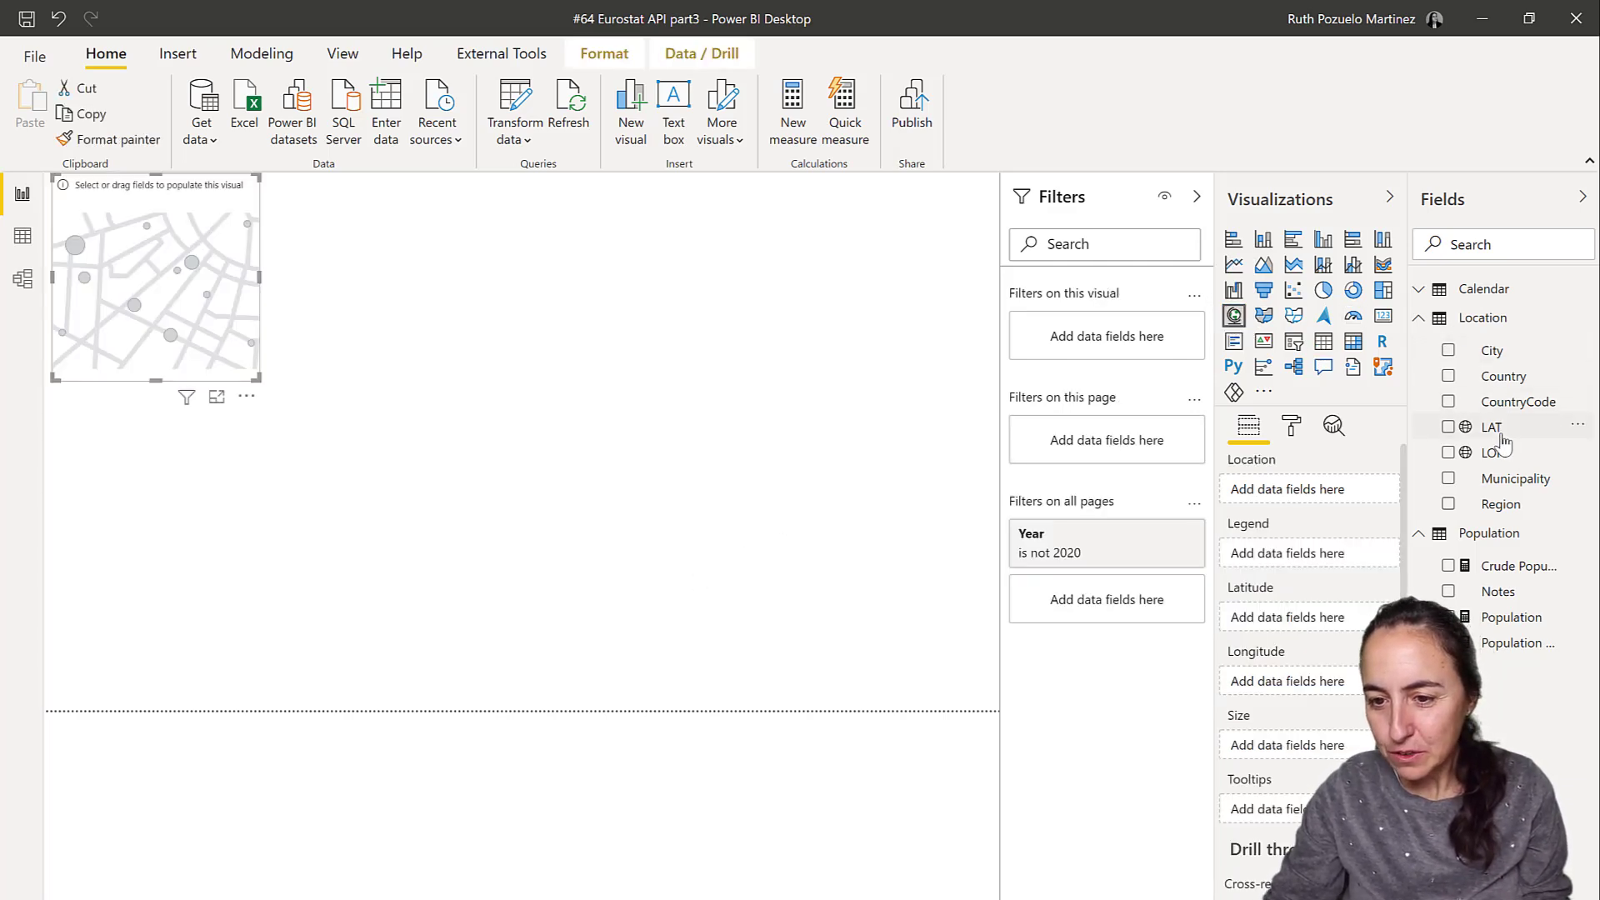
{"action": "left_click", "coordinate": [1449, 426]}
{"action": "left_click", "coordinate": [1448, 452]}
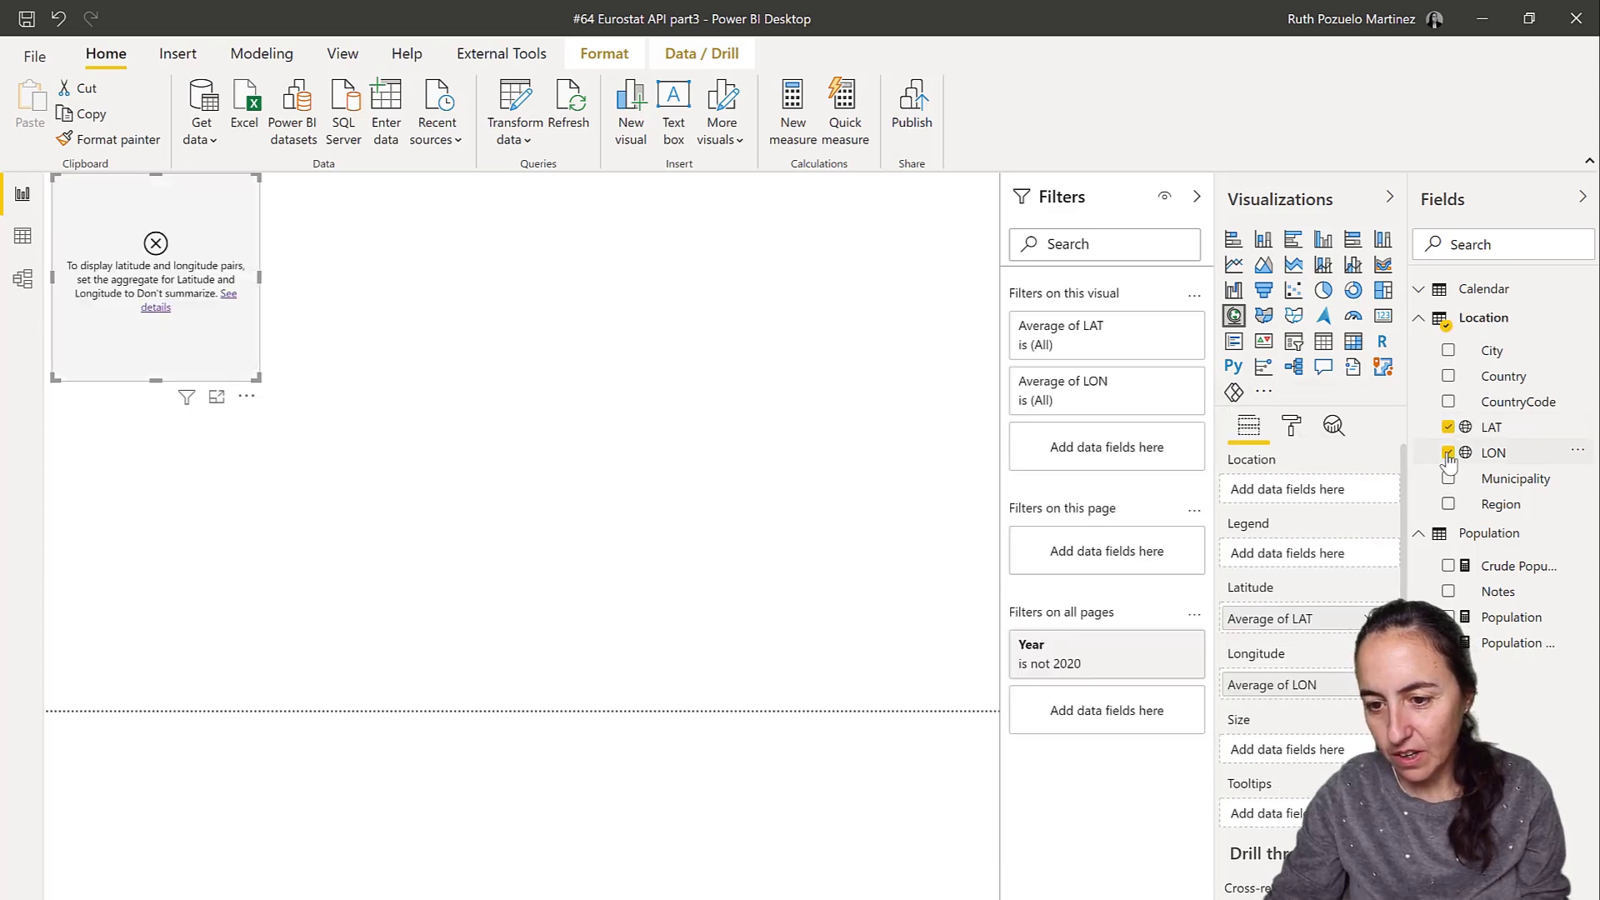
{"action": "left_click", "coordinate": [1449, 566]}
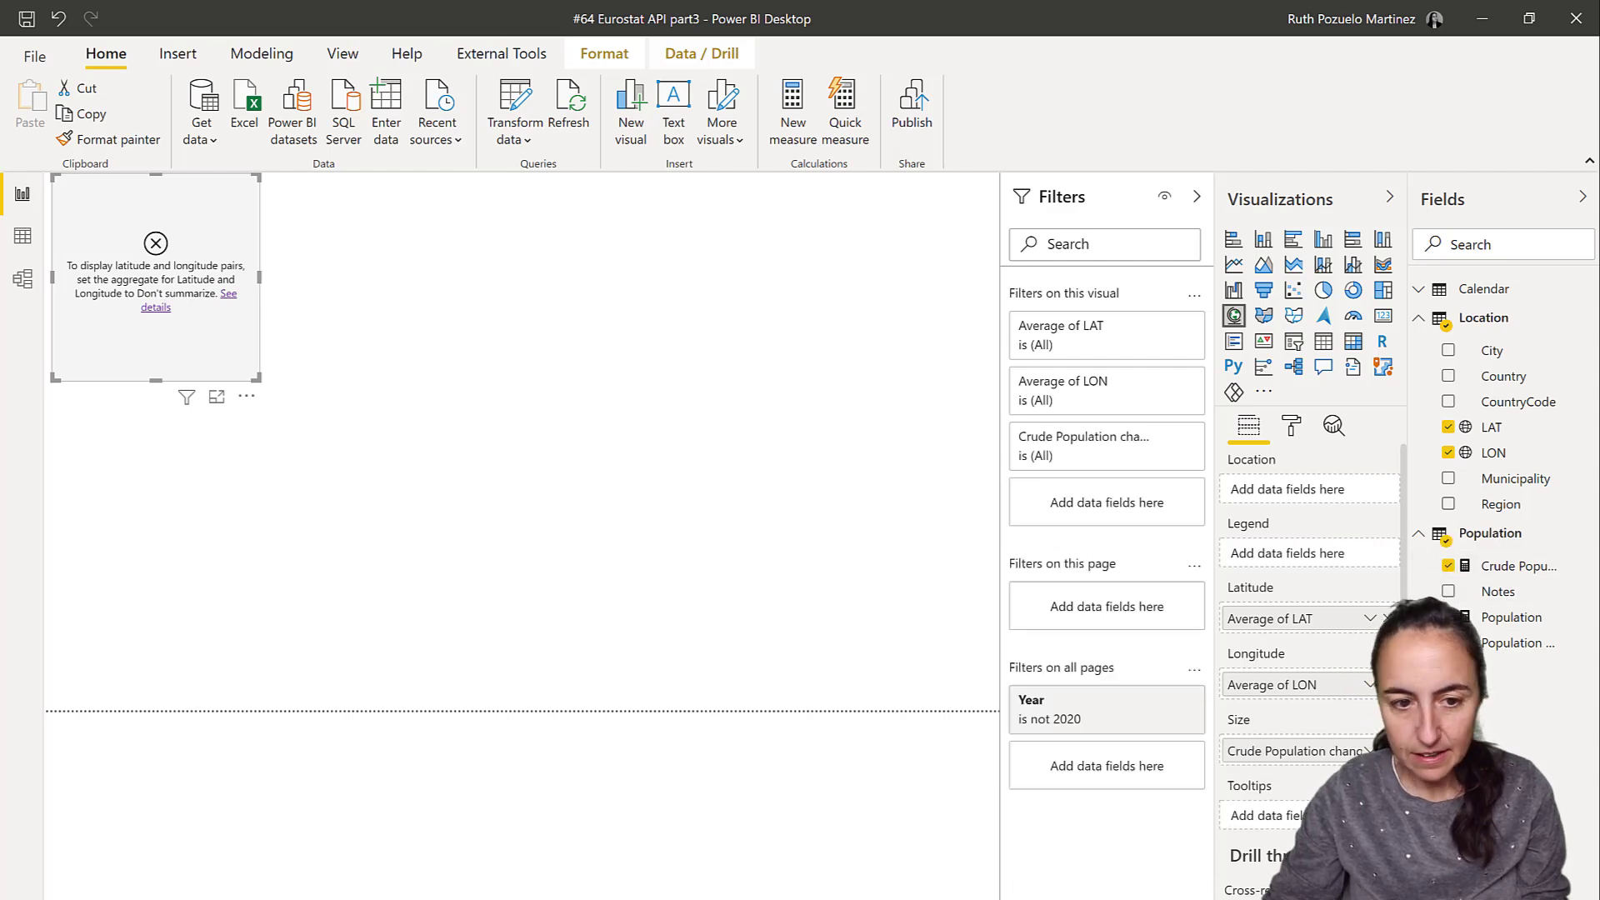
{"action": "left_click_drag", "start_coordinate": [259, 381], "coordinate": [898, 679]}
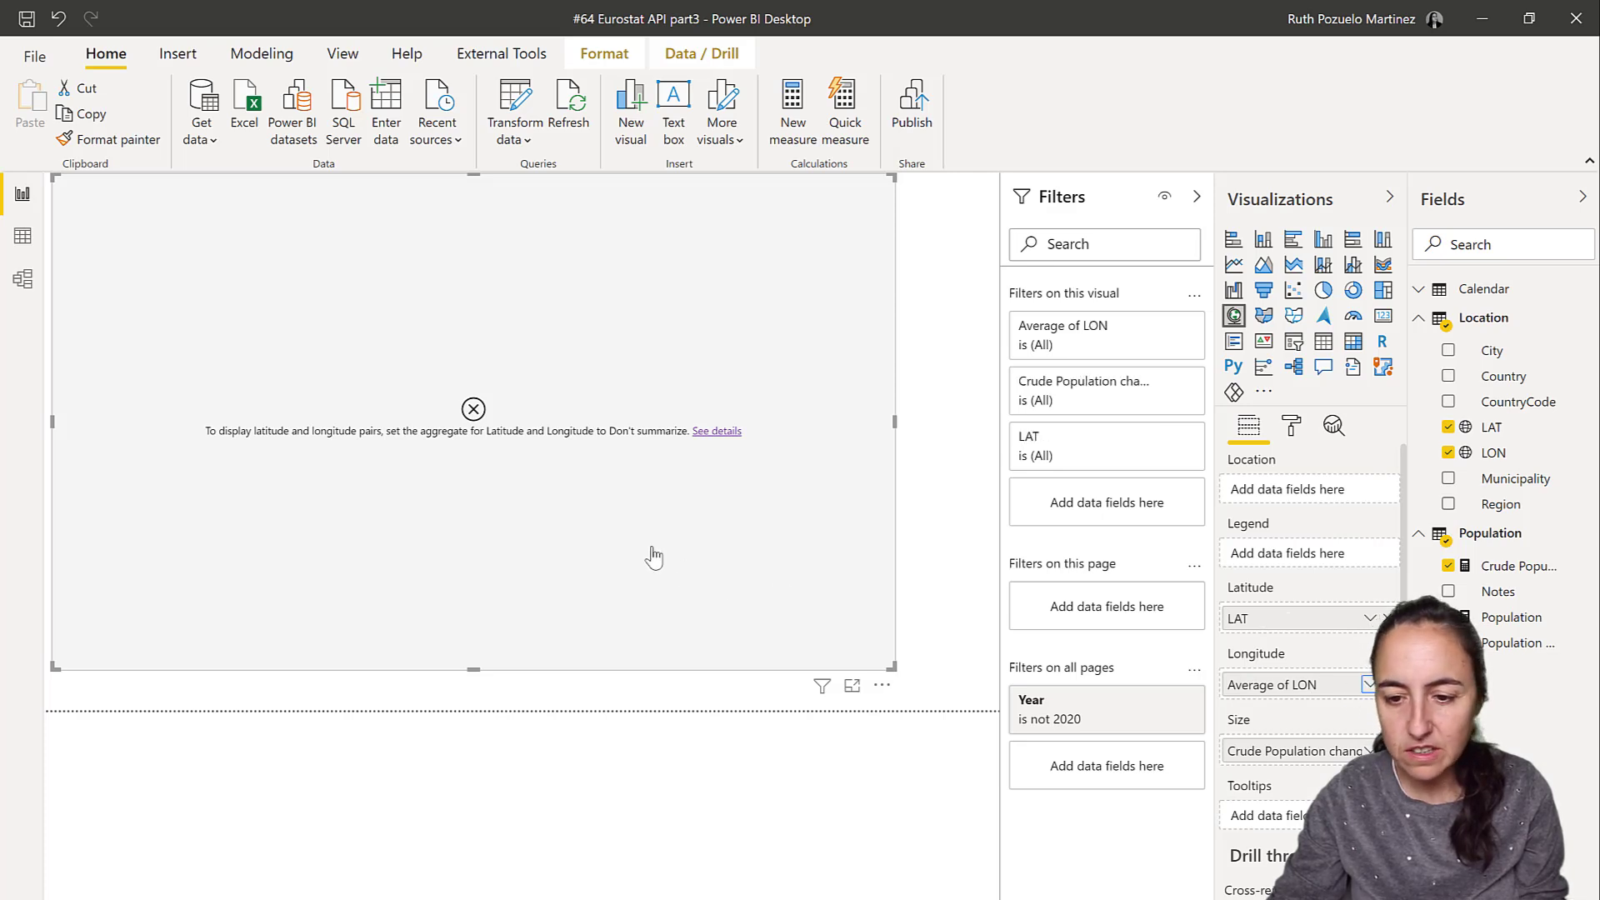
{"action": "left_click", "coordinate": [1367, 685]}
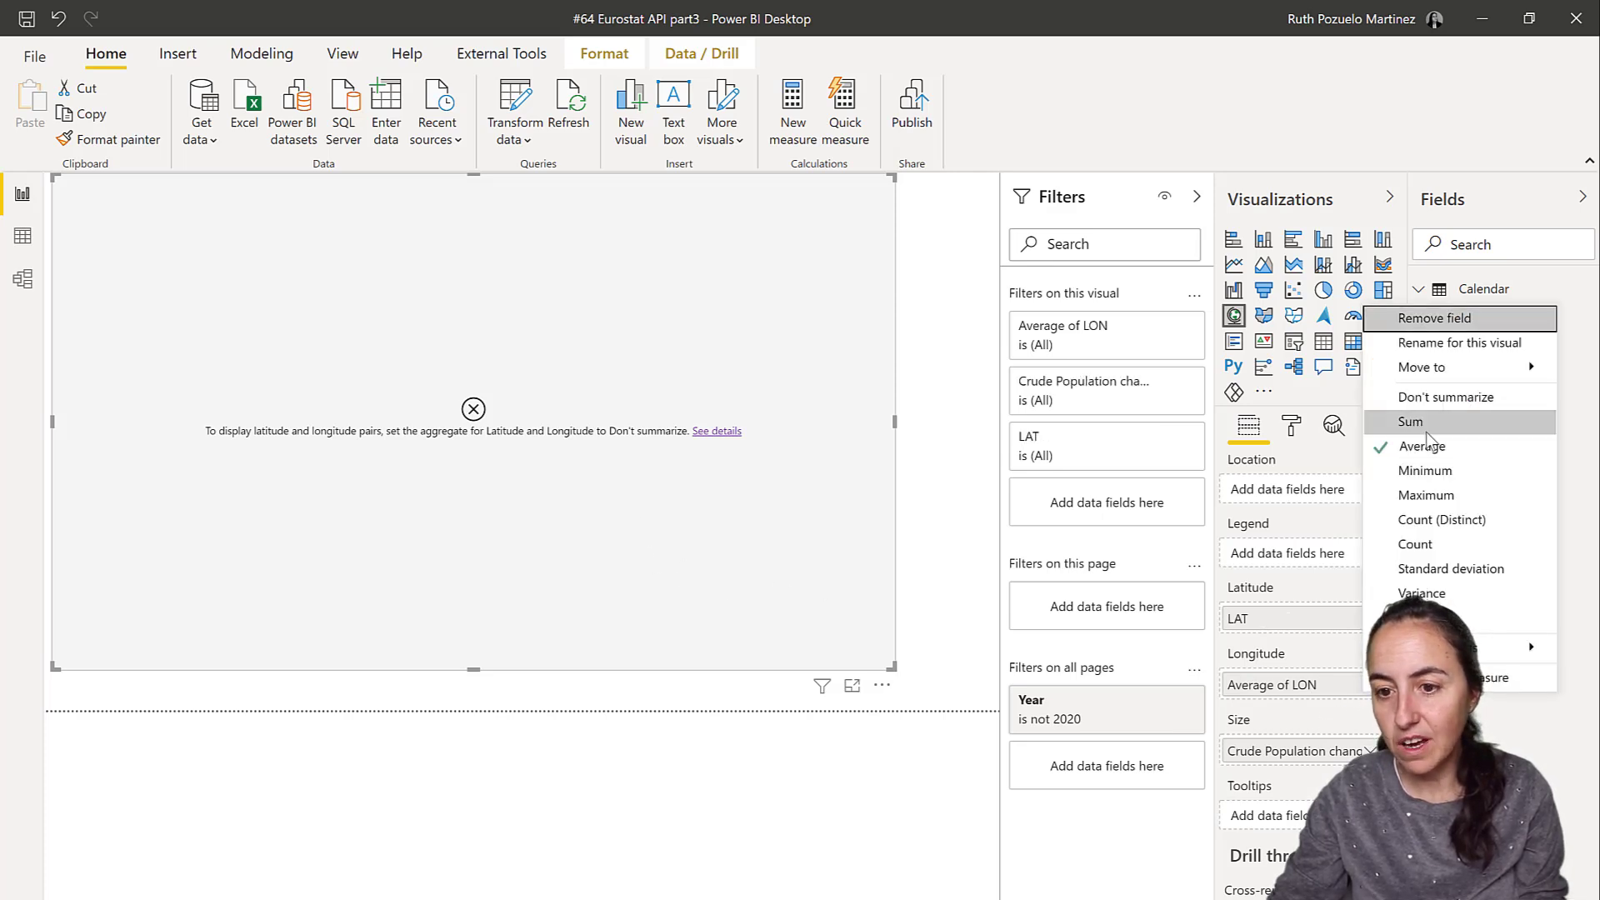
{"action": "left_click", "coordinate": [1418, 398]}
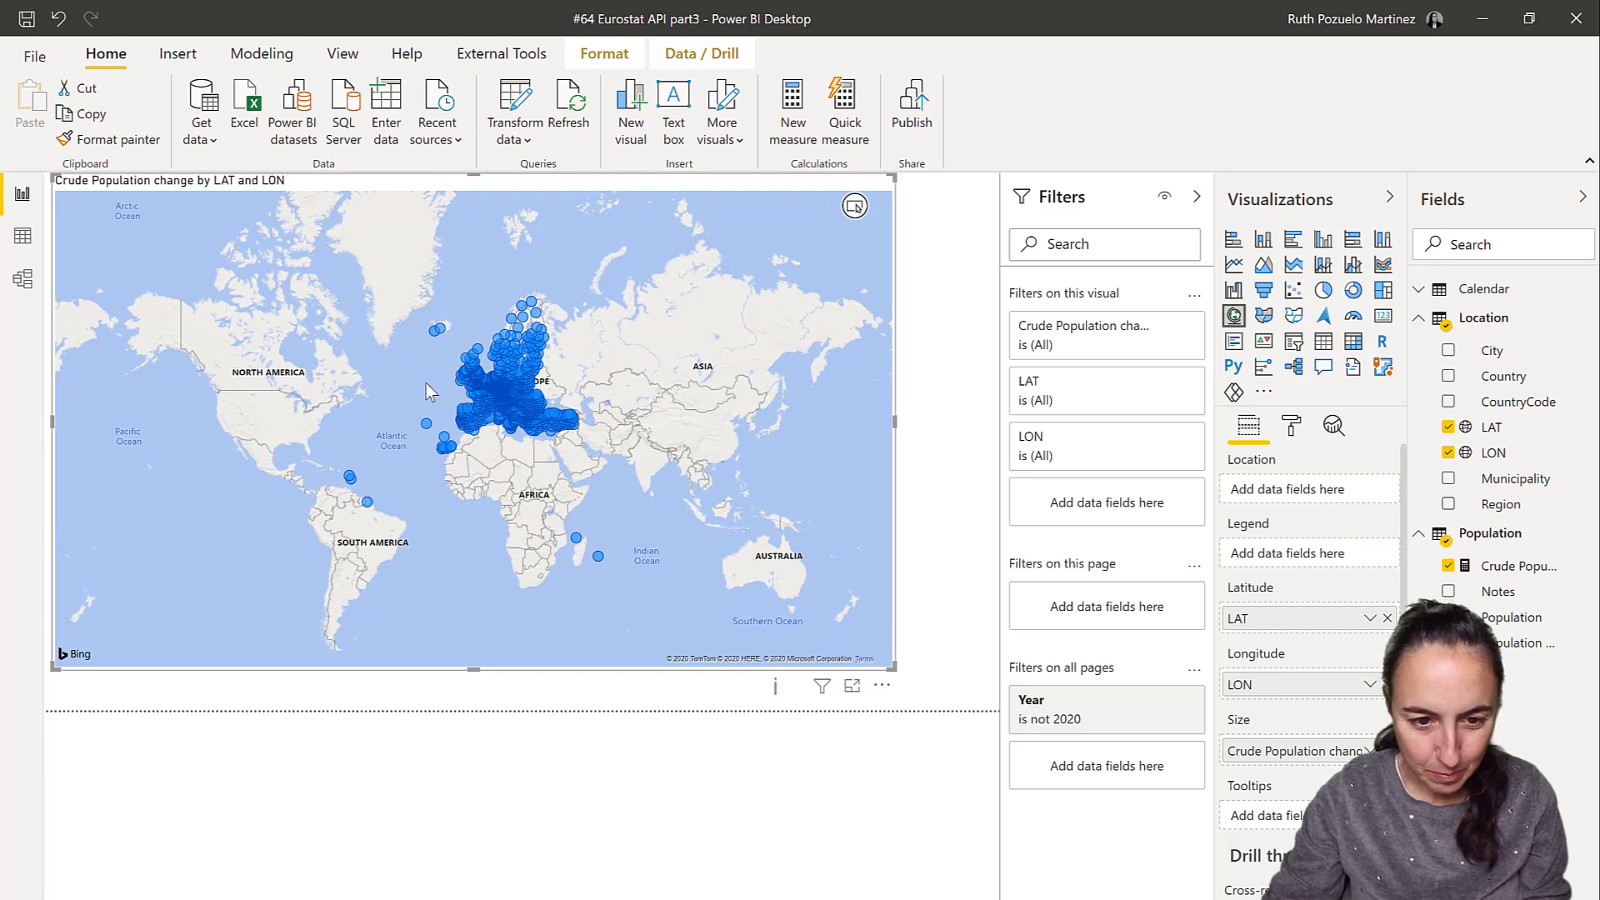
- Add a page-level Country filter set to Spain, then return to the browser
{"action": "scroll", "coordinate": [454, 413], "scroll_direction": "up", "scroll_amount": 5}
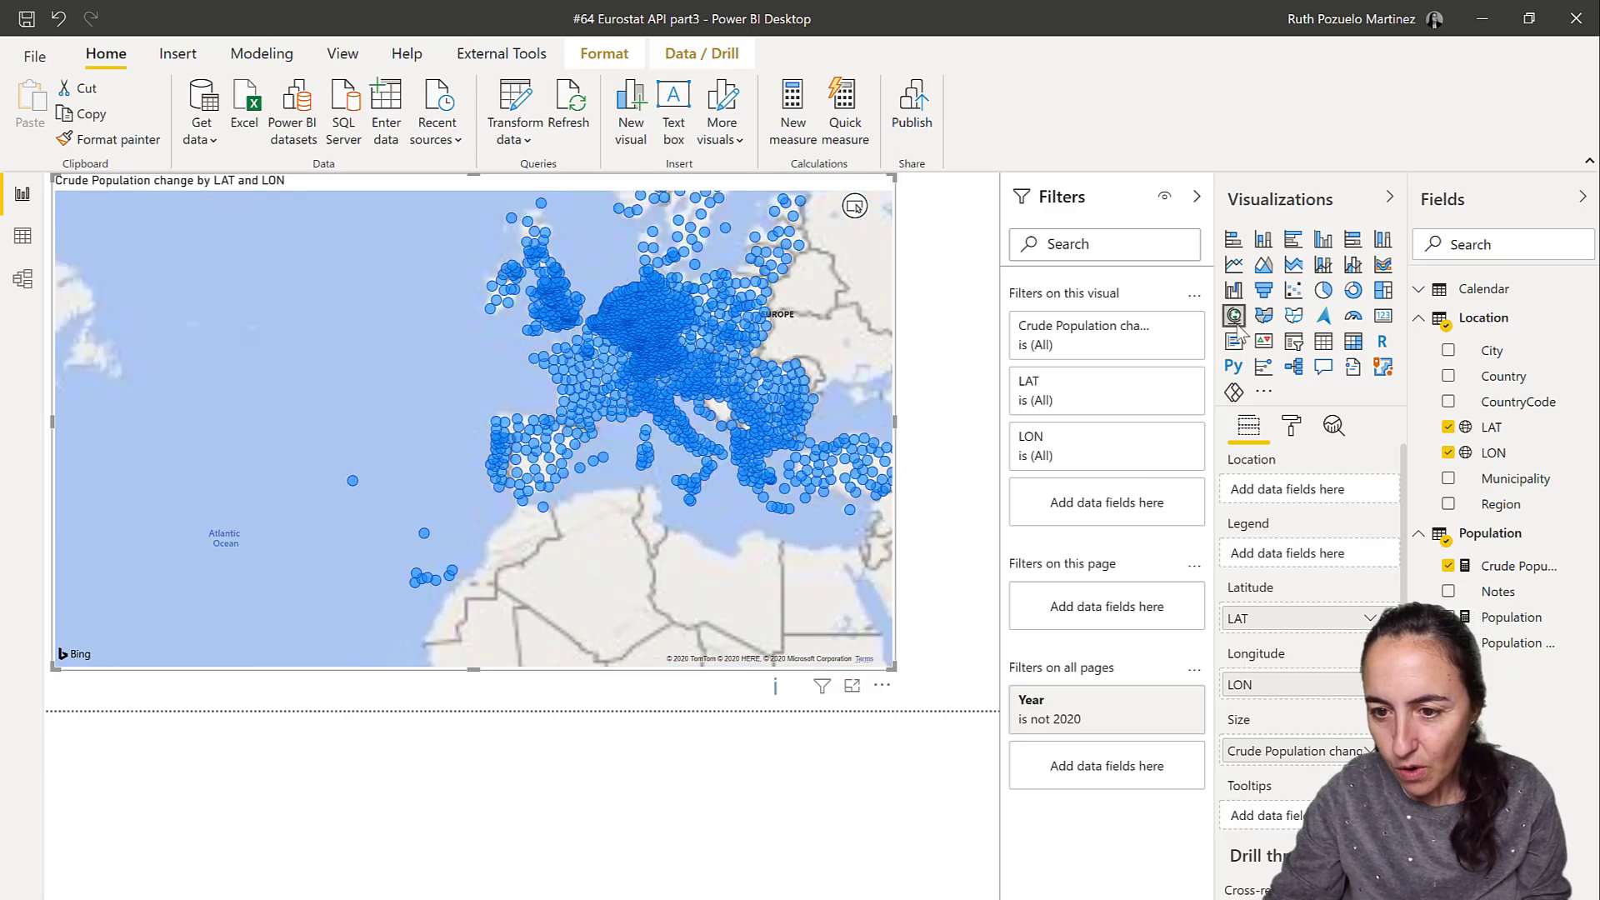
{"action": "left_click_drag", "start_coordinate": [1504, 376], "coordinate": [1086, 607]}
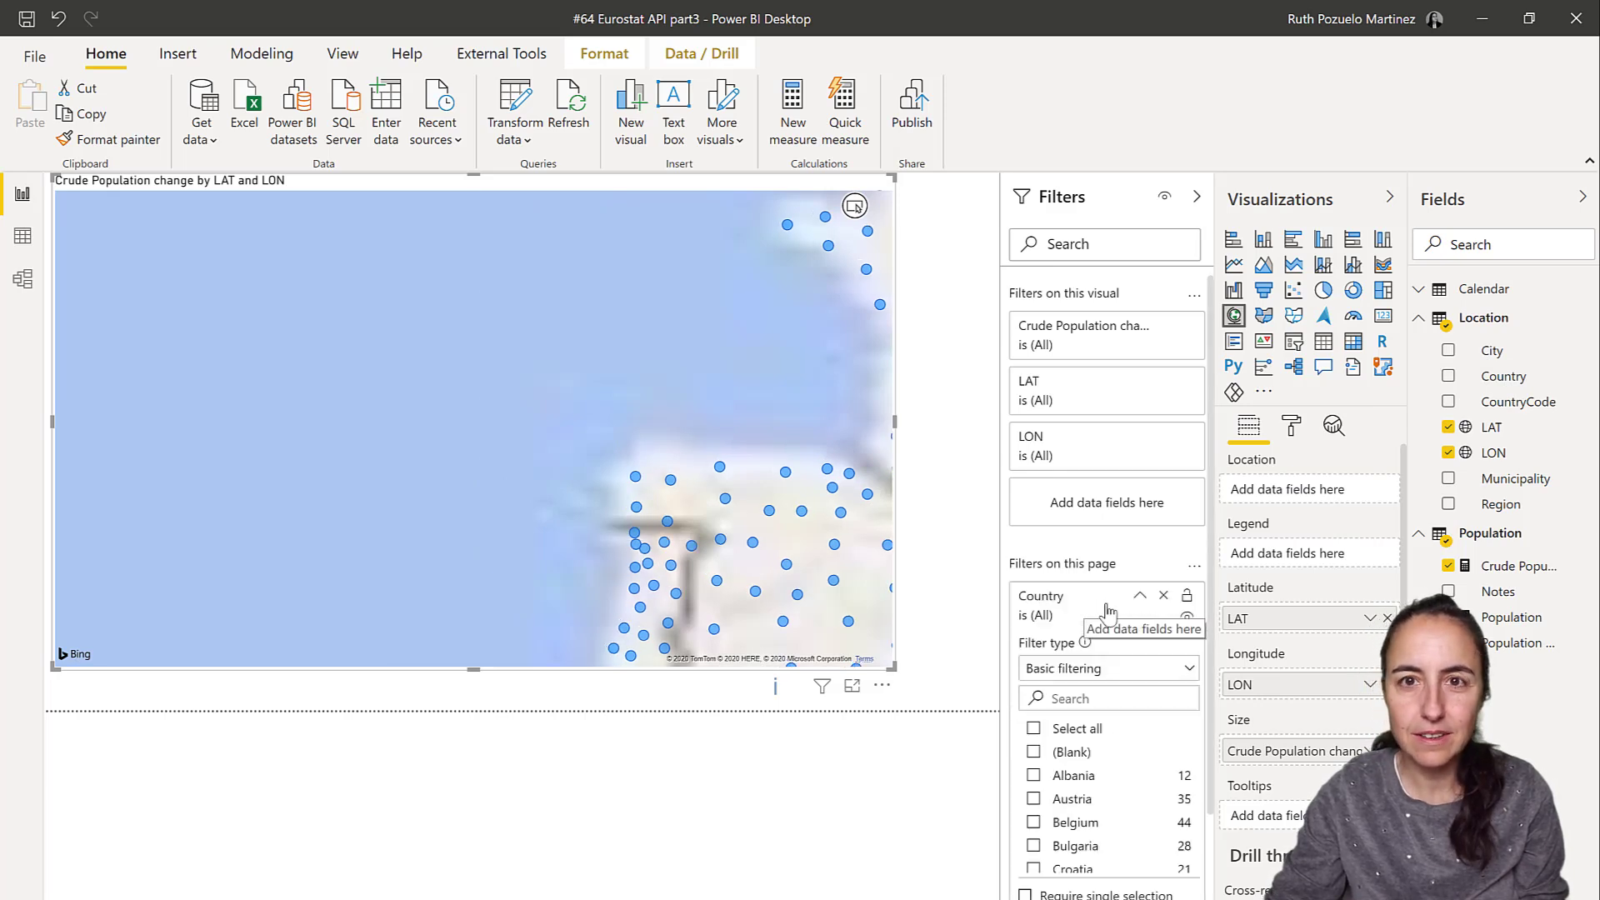
{"action": "left_click", "coordinate": [1080, 702]}
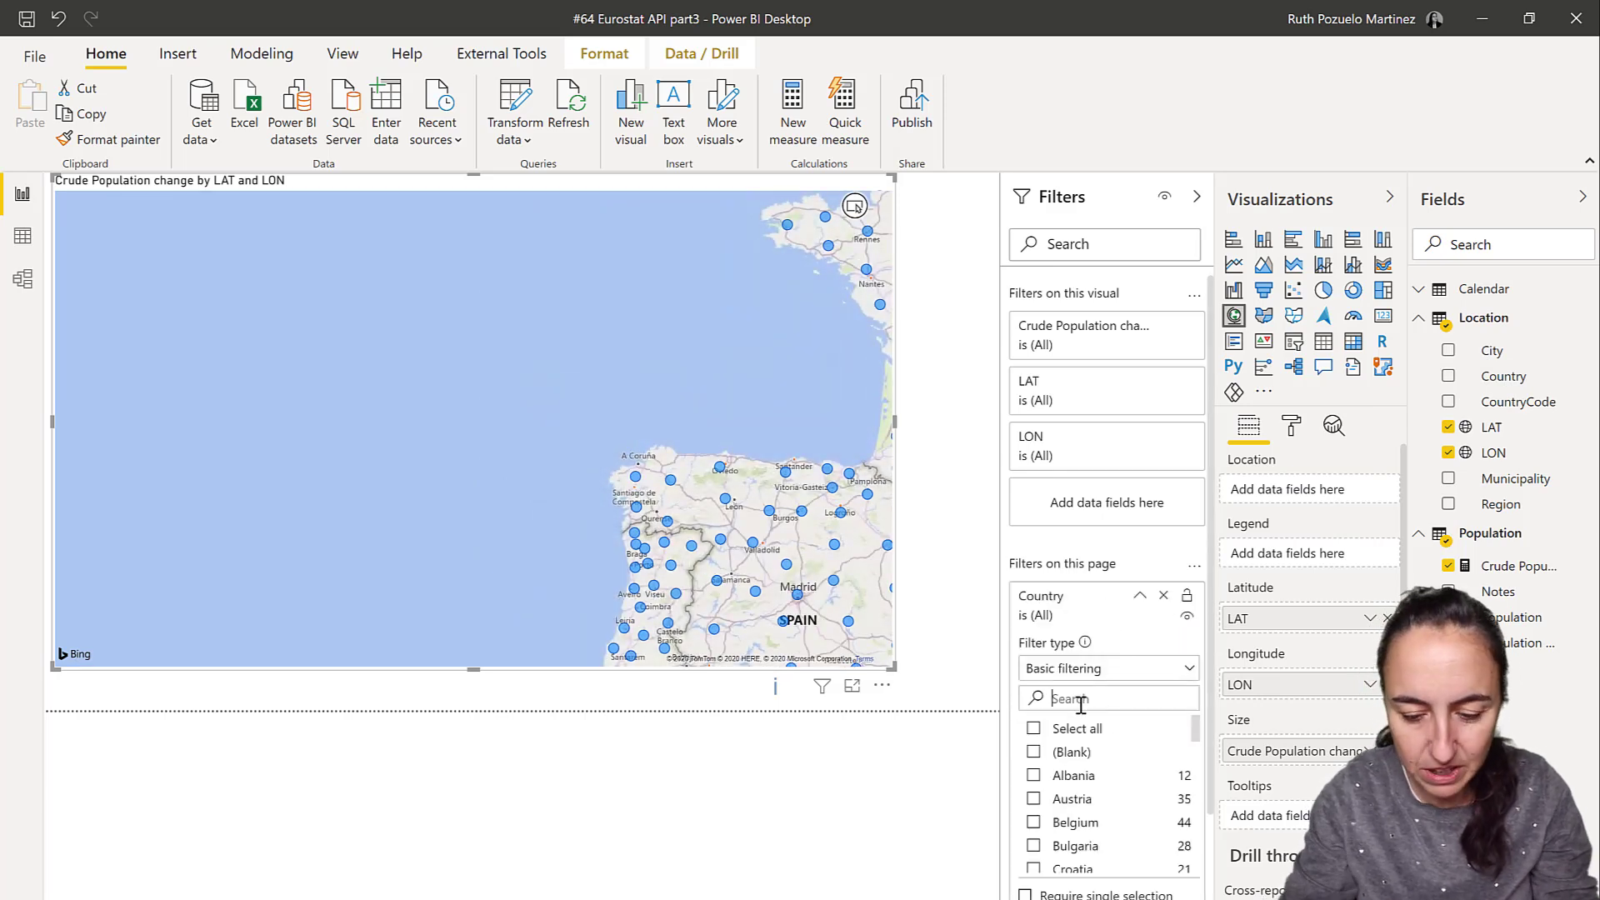
{"action": "type", "text": "spain"}
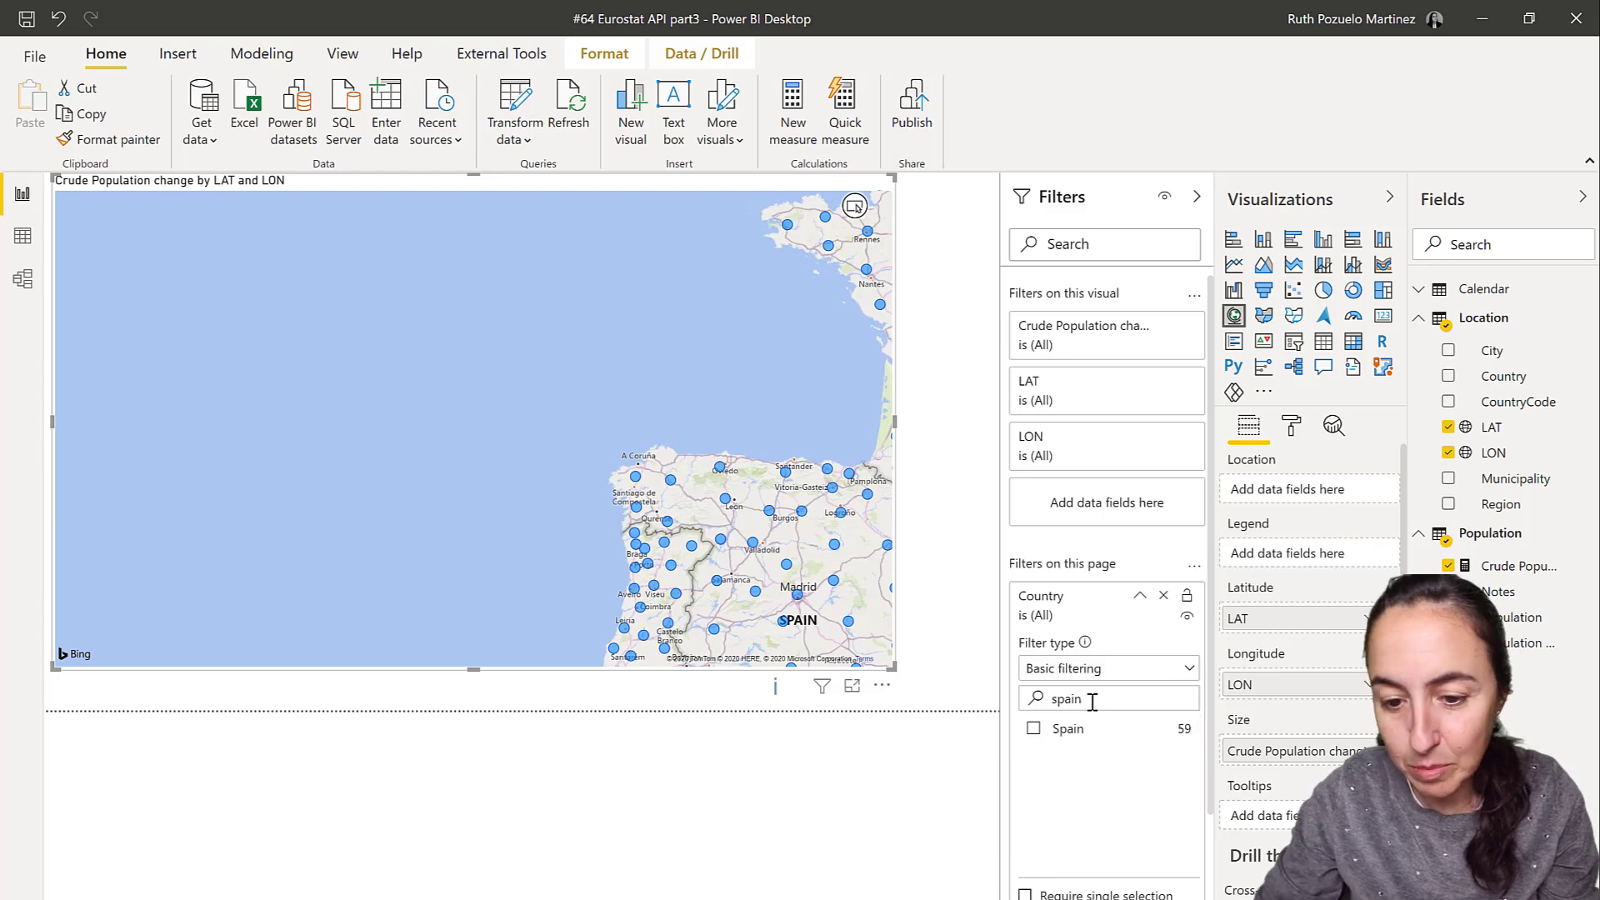
{"action": "left_click", "coordinate": [1049, 736]}
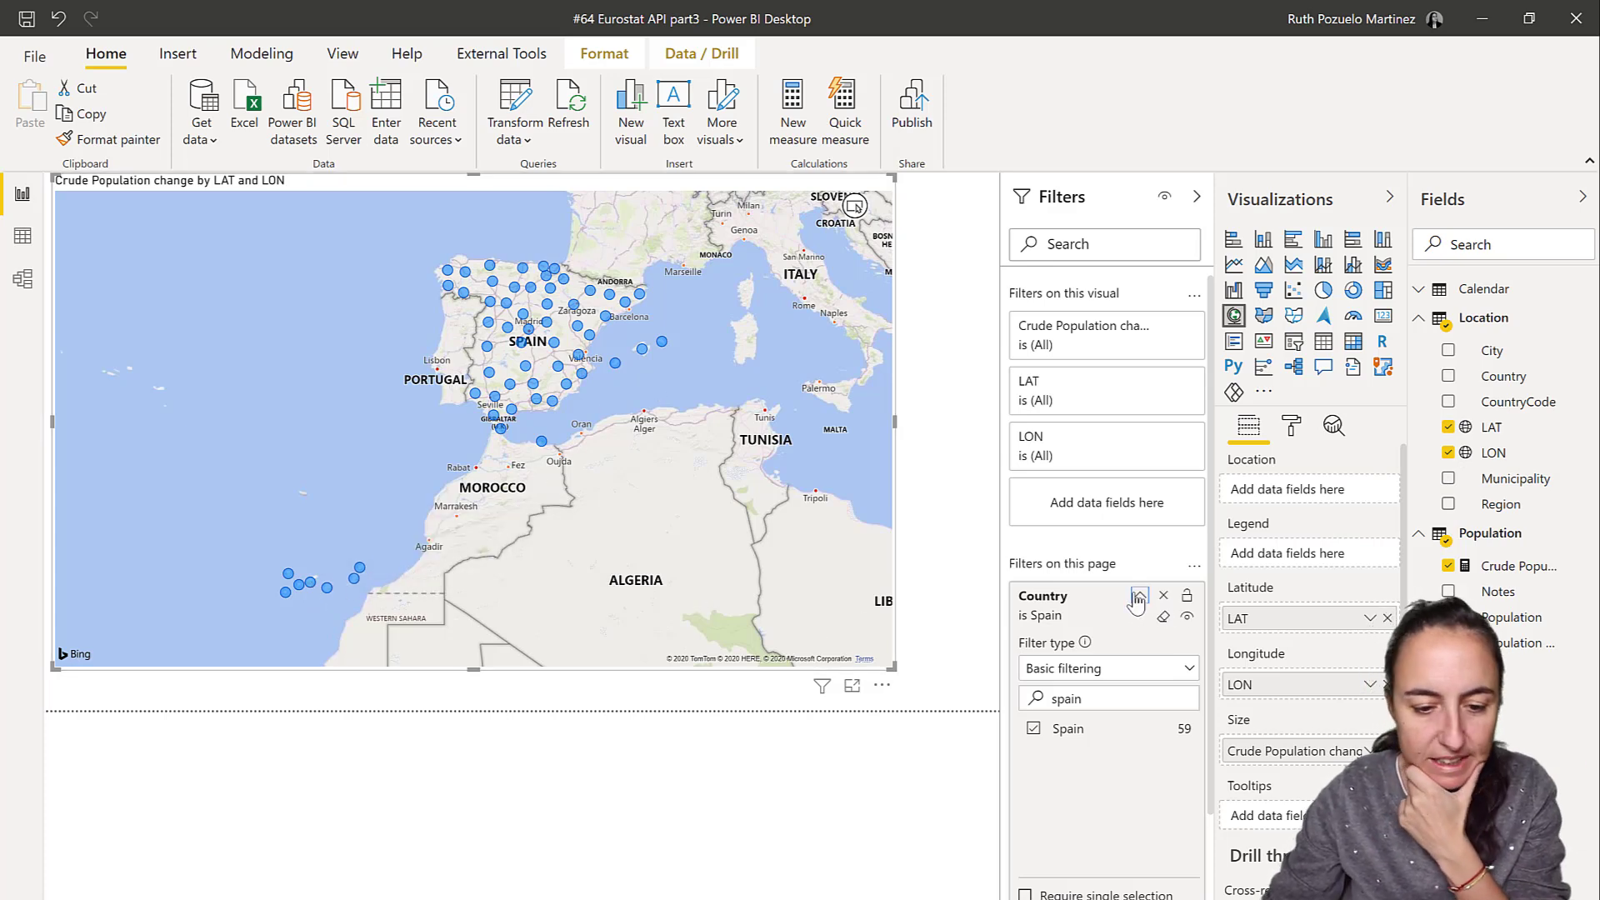
{"action": "left_click", "coordinate": [1139, 595]}
{"action": "key", "text": "alt+Tab"}
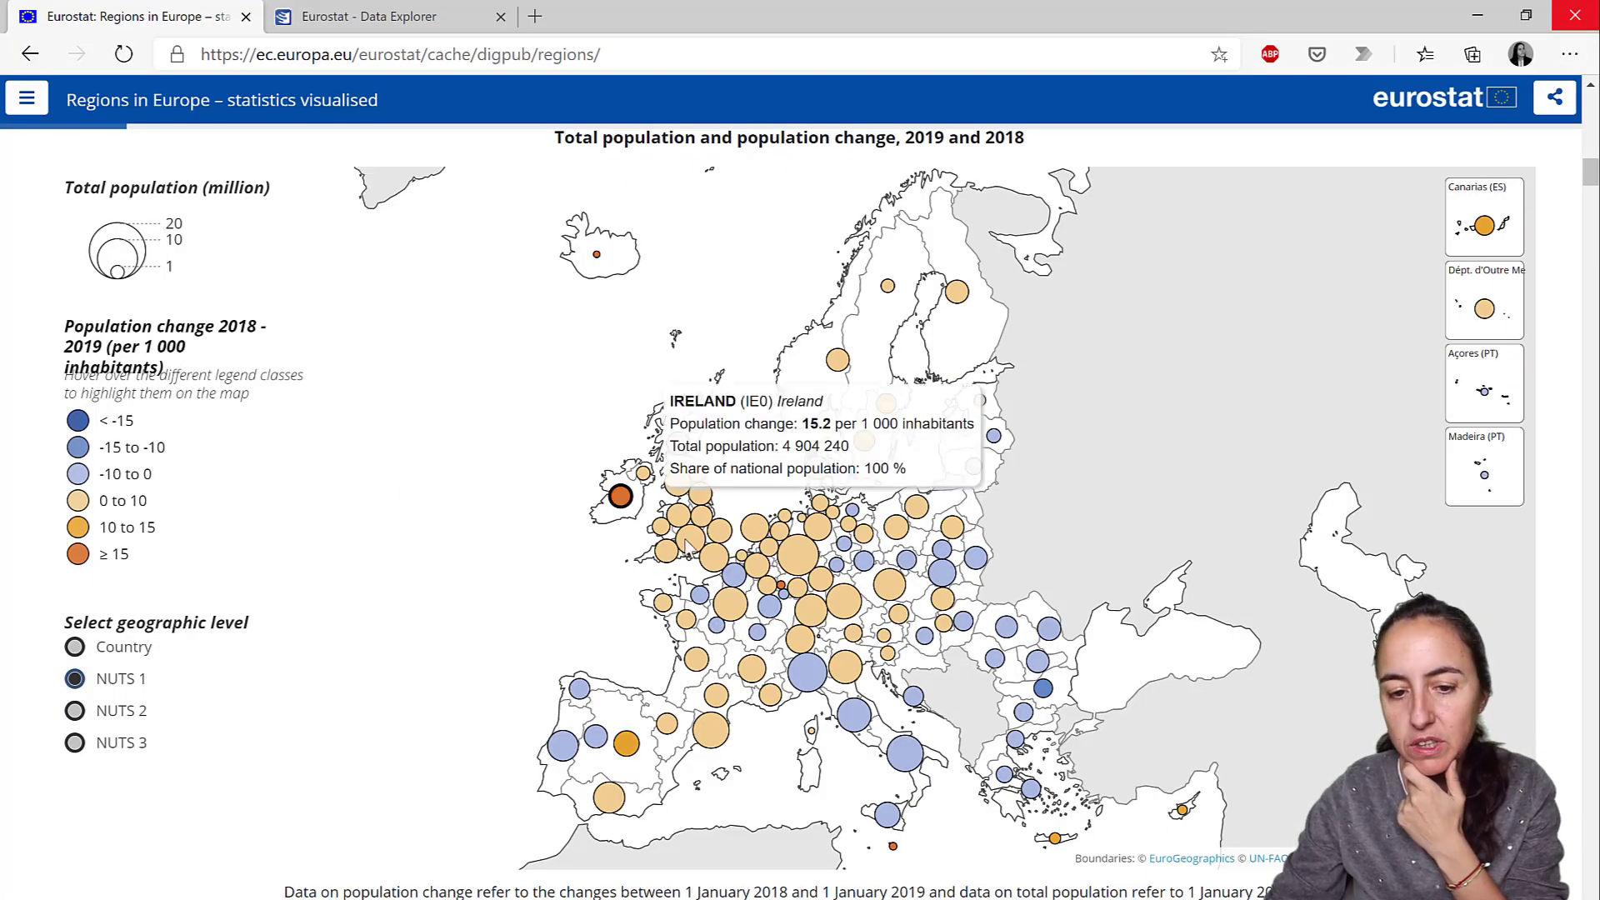
- Make the Power BI map visual shorter by moving its top edge lower on the page
{"action": "mouse_move", "coordinate": [708, 560]}
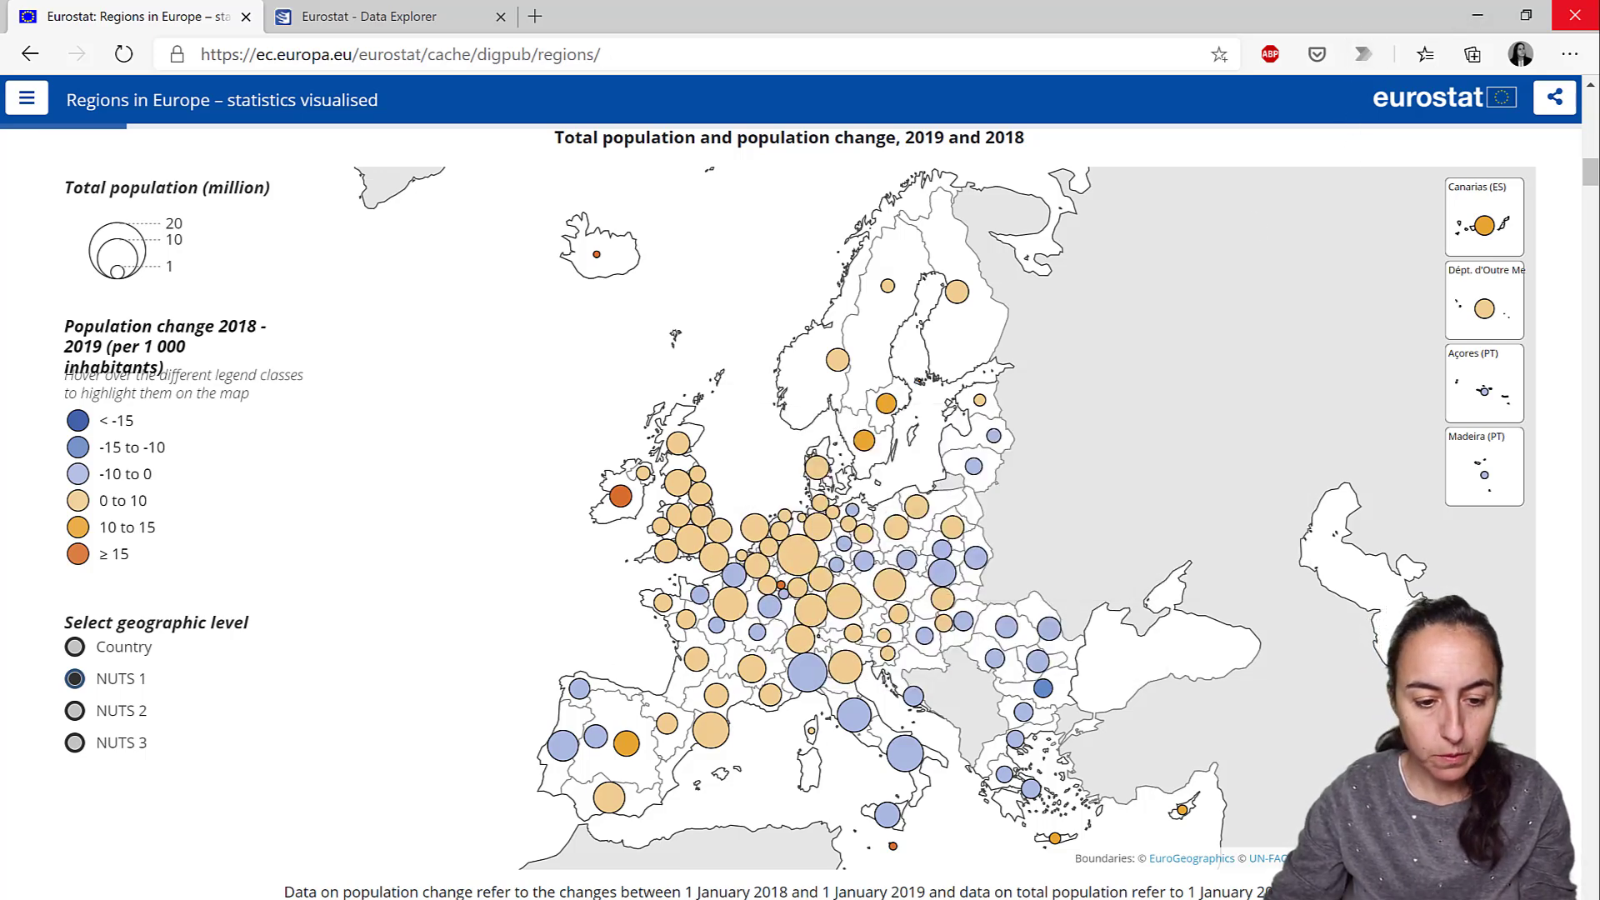
{"action": "left_click", "coordinate": [236, 897]}
{"action": "left_click", "coordinate": [350, 879]}
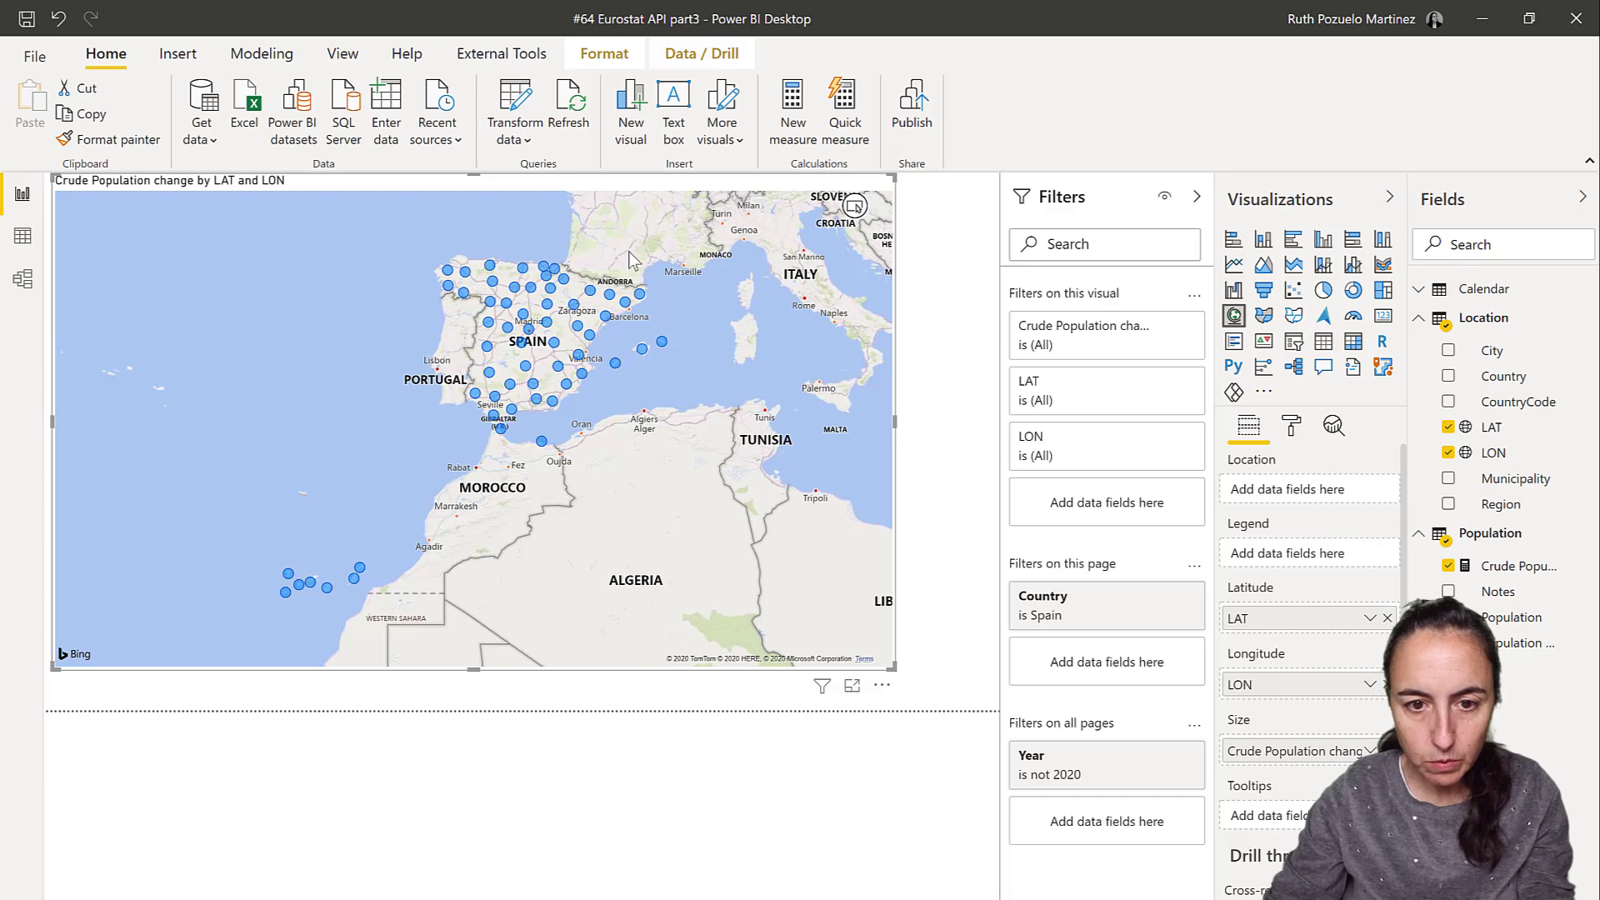
{"action": "left_click_drag", "start_coordinate": [470, 176], "coordinate": [467, 315]}
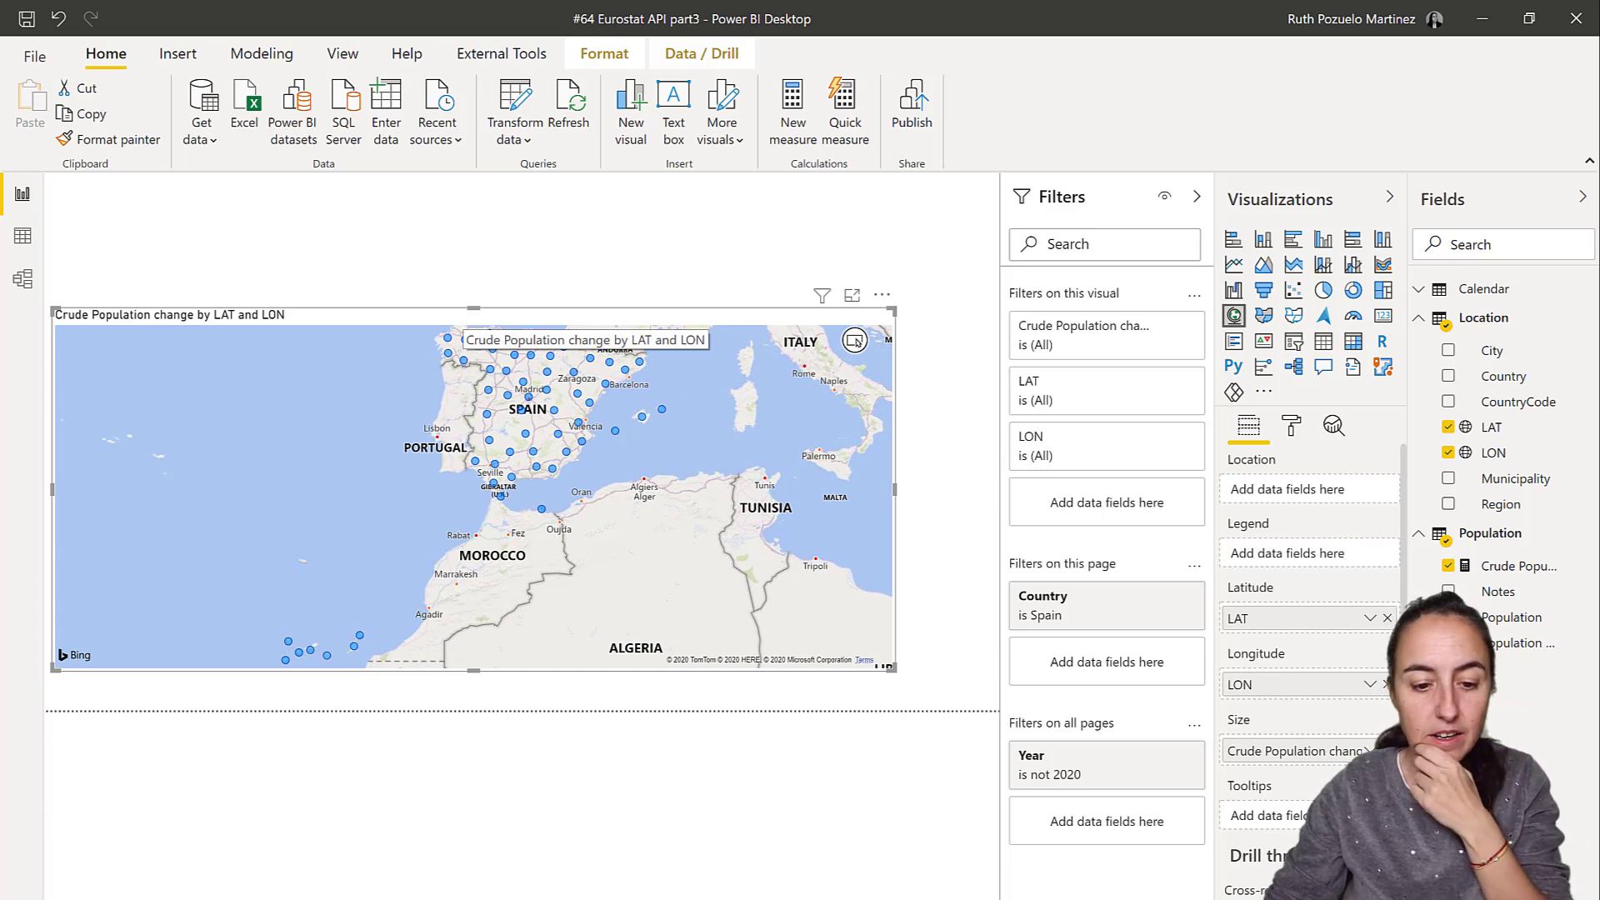
- Switch the Eurostat map to Country level, then to NUTS 1 regions
{"action": "key", "text": "alt+Tab"}
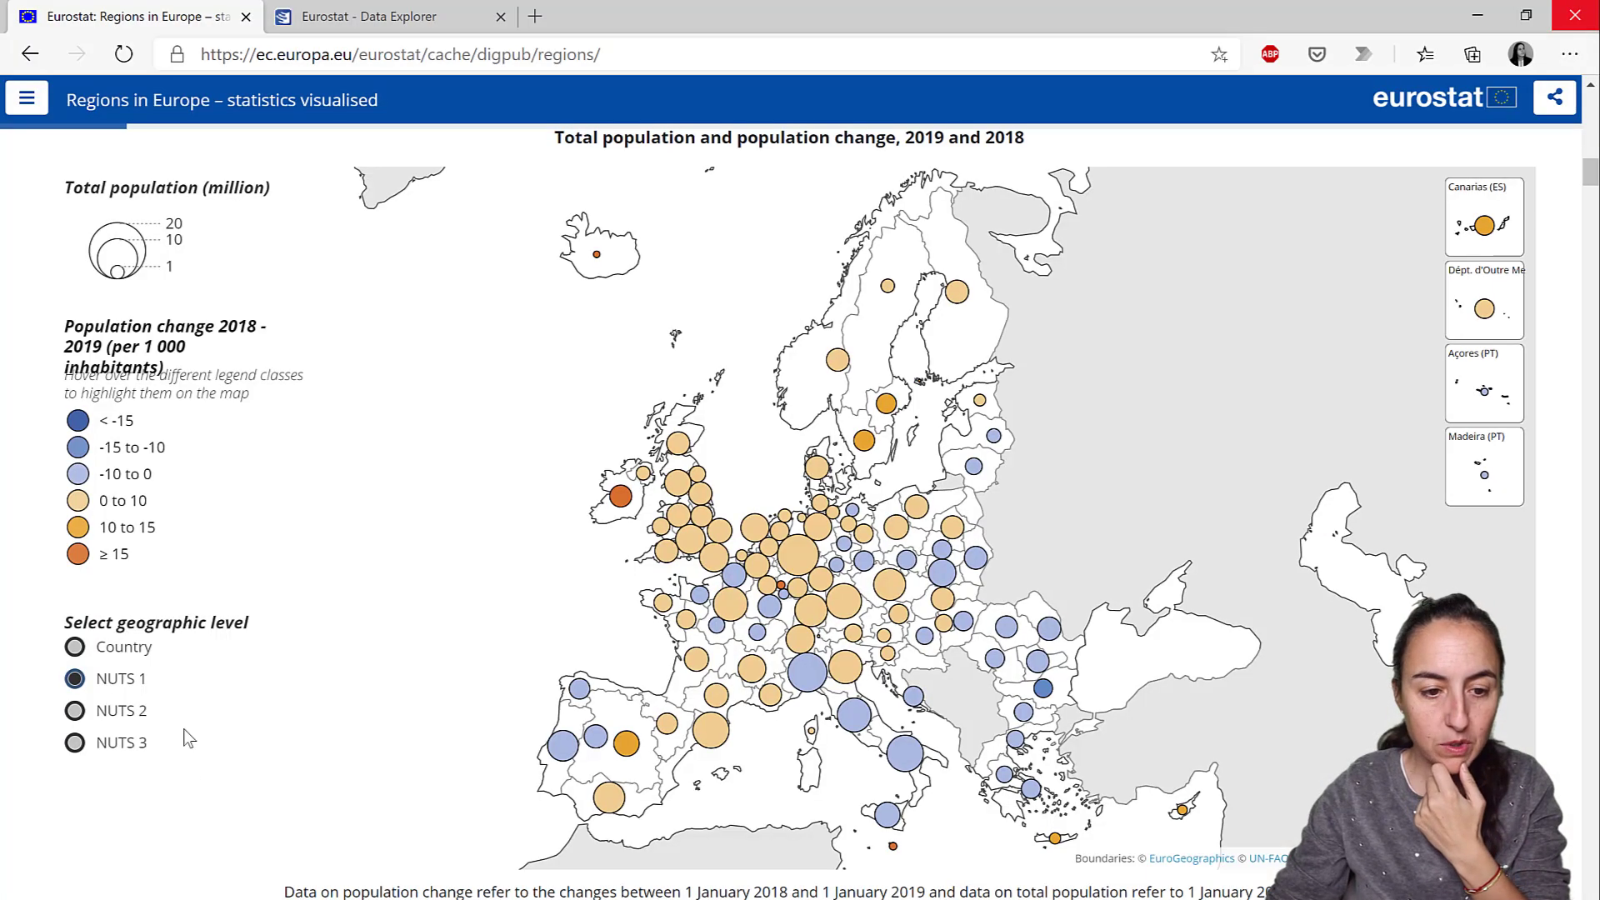
{"action": "left_click", "coordinate": [127, 651]}
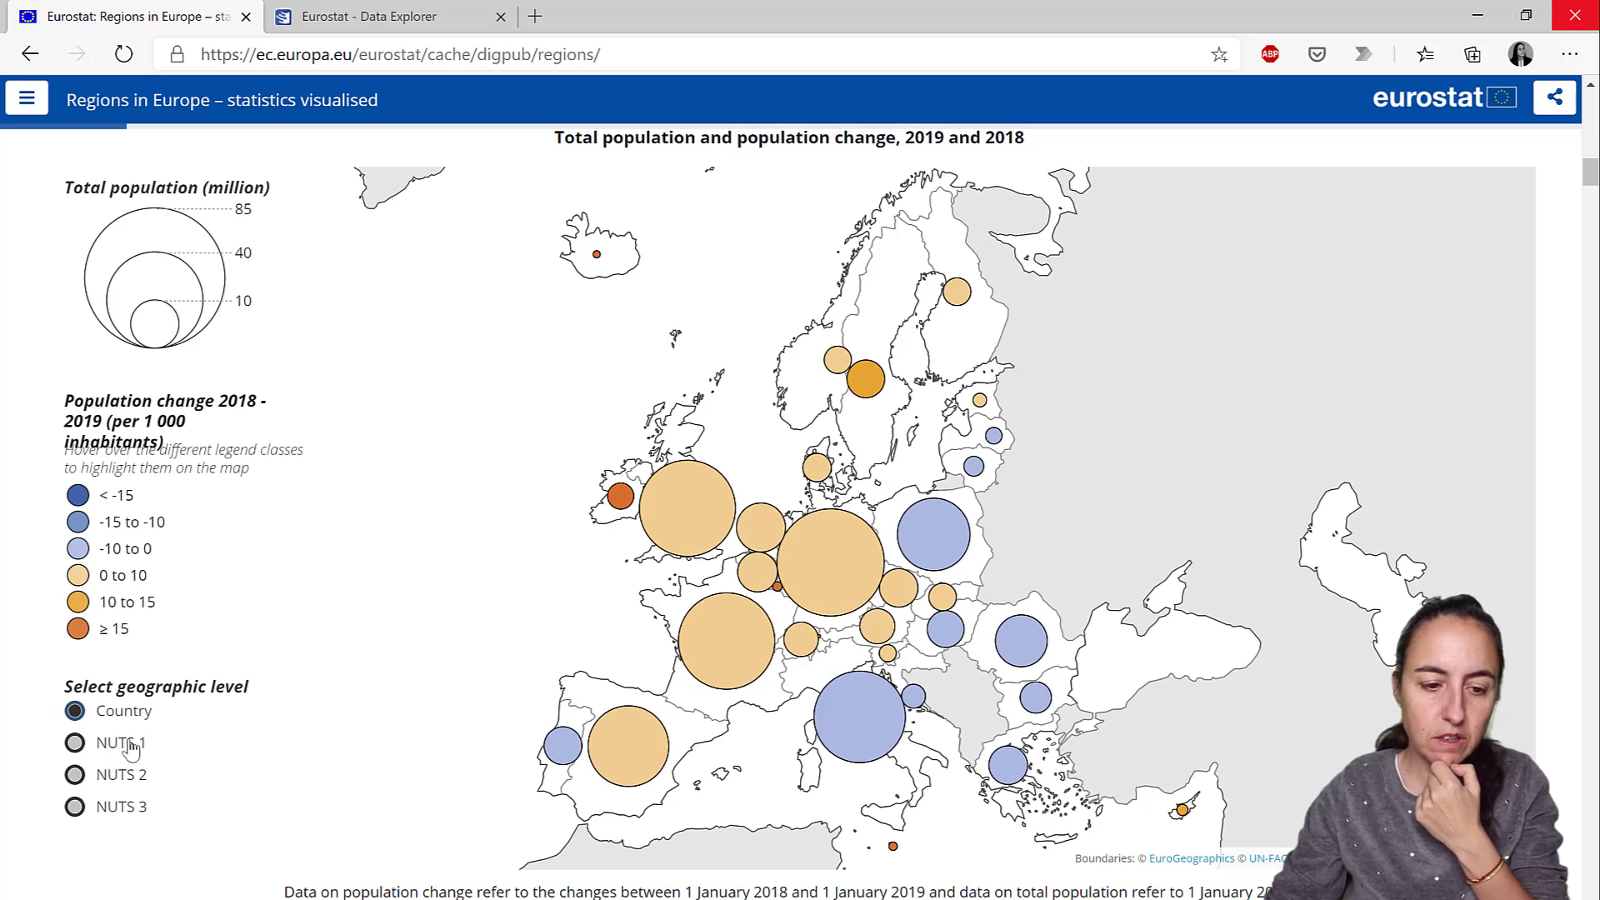
{"action": "left_click", "coordinate": [130, 744]}
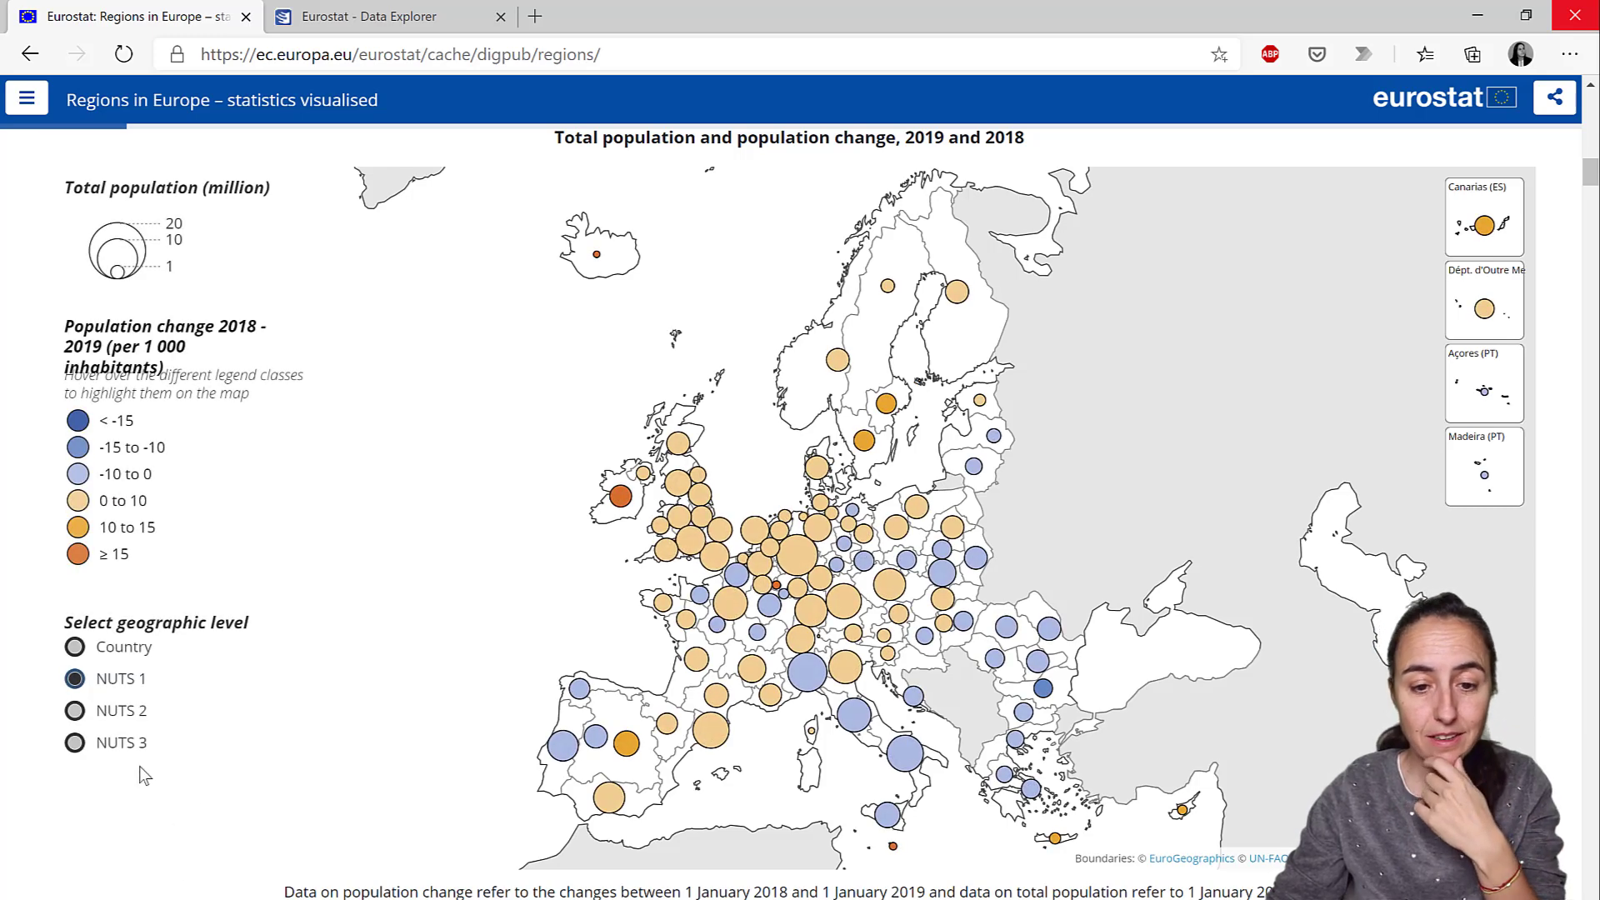
{"action": "mouse_move", "coordinate": [867, 563]}
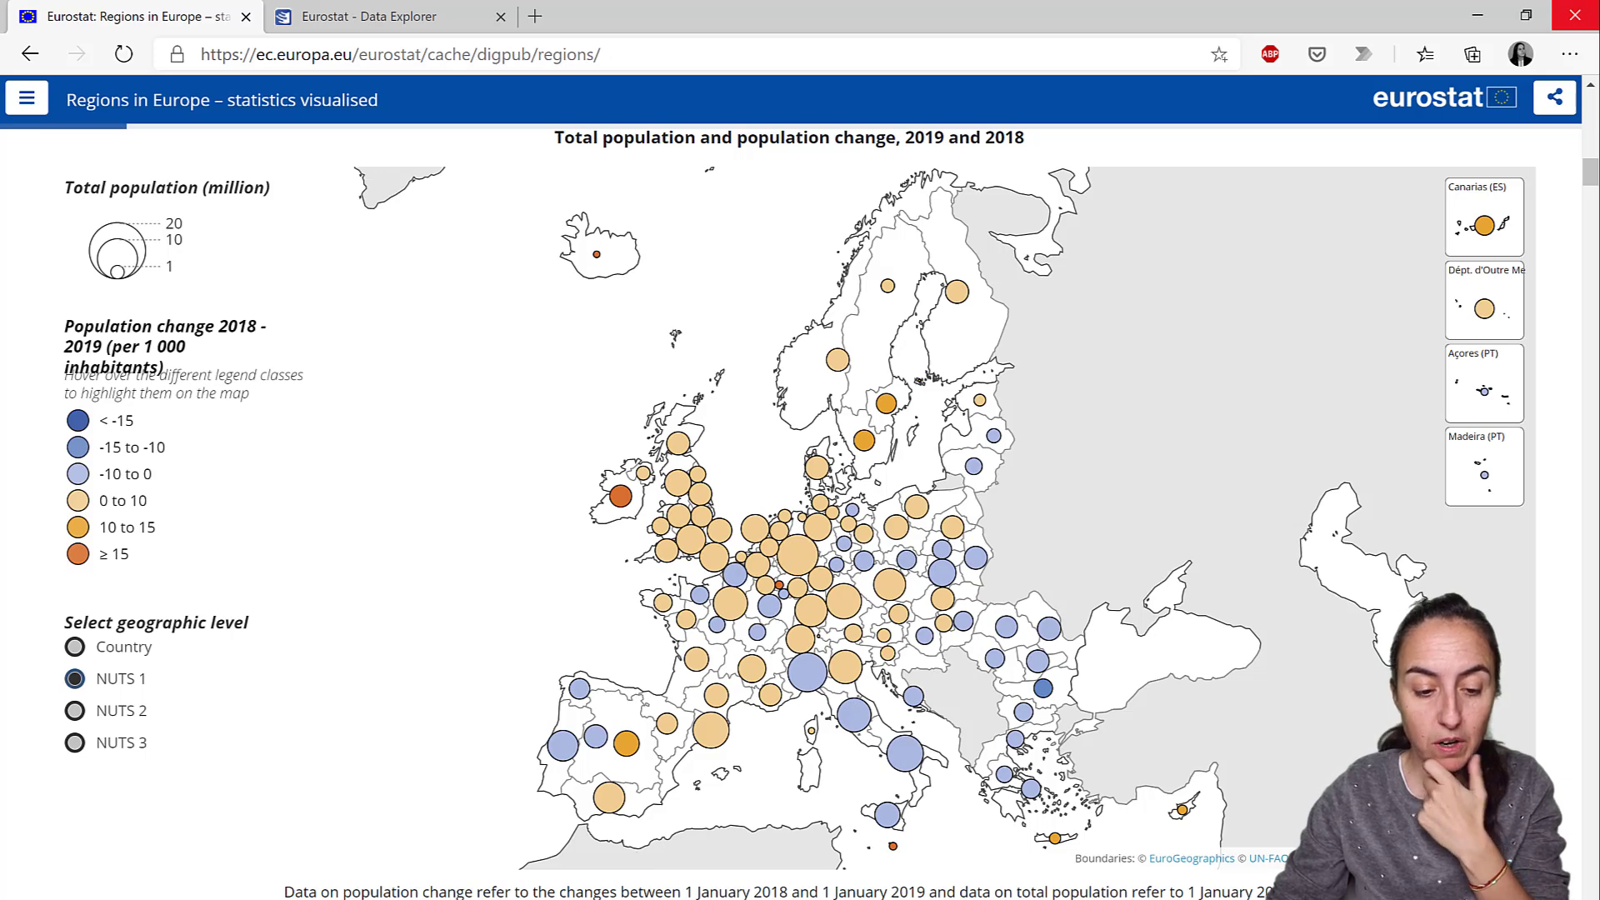
- Use Country as the map location with LAT and LON set to Average, and add Region beneath it
{"action": "left_click", "coordinate": [350, 871]}
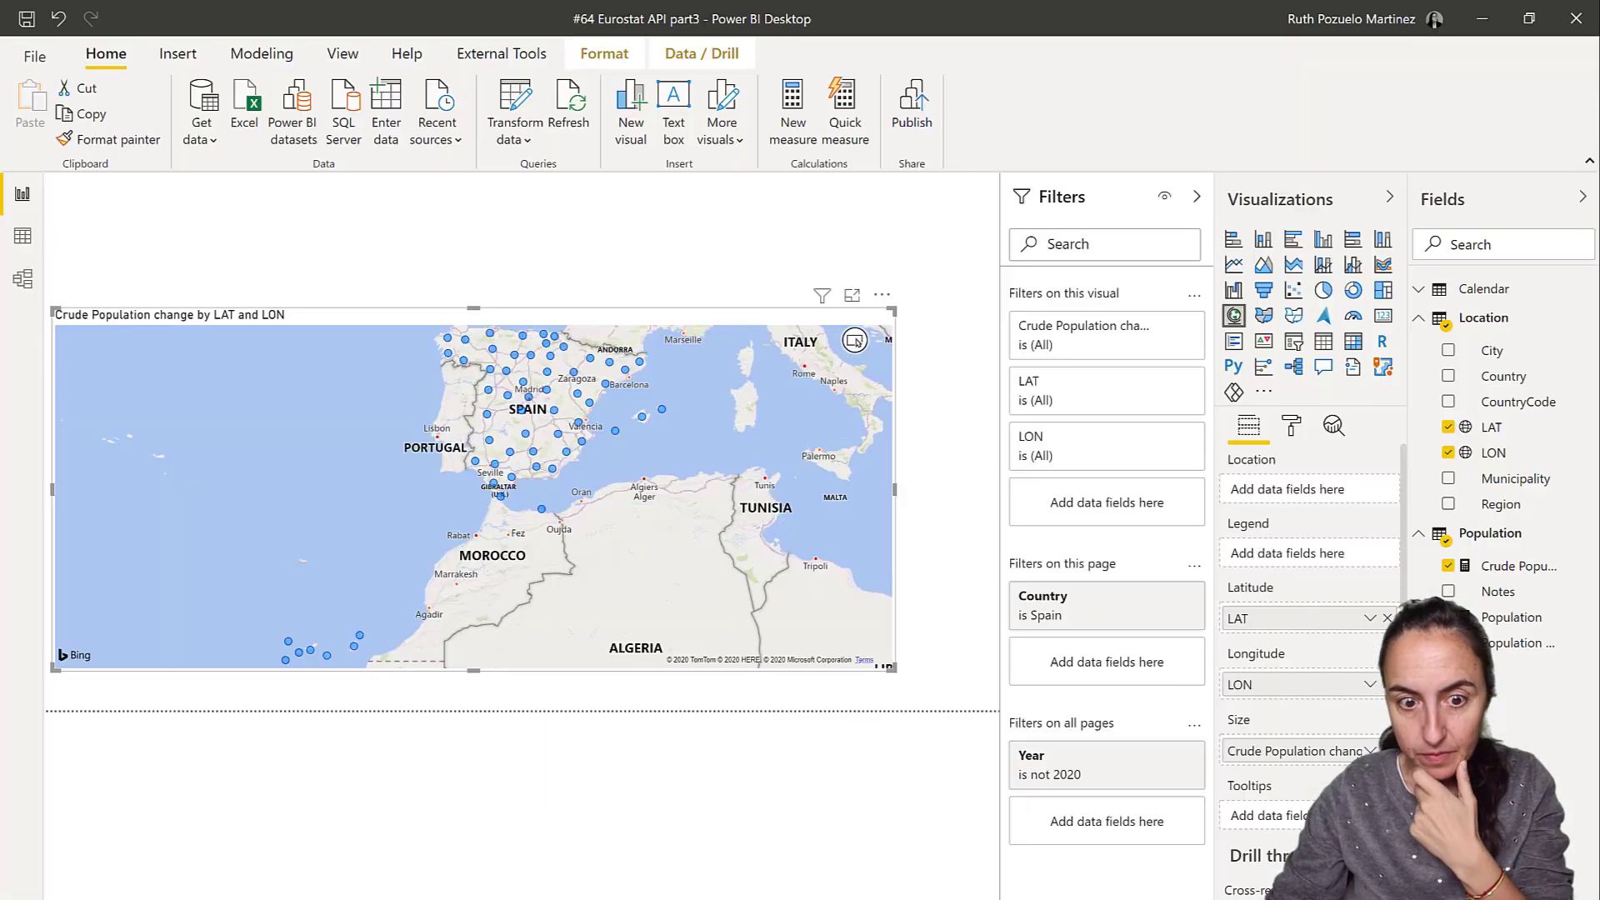
{"action": "scroll", "coordinate": [773, 453], "scroll_direction": "up", "scroll_amount": 2}
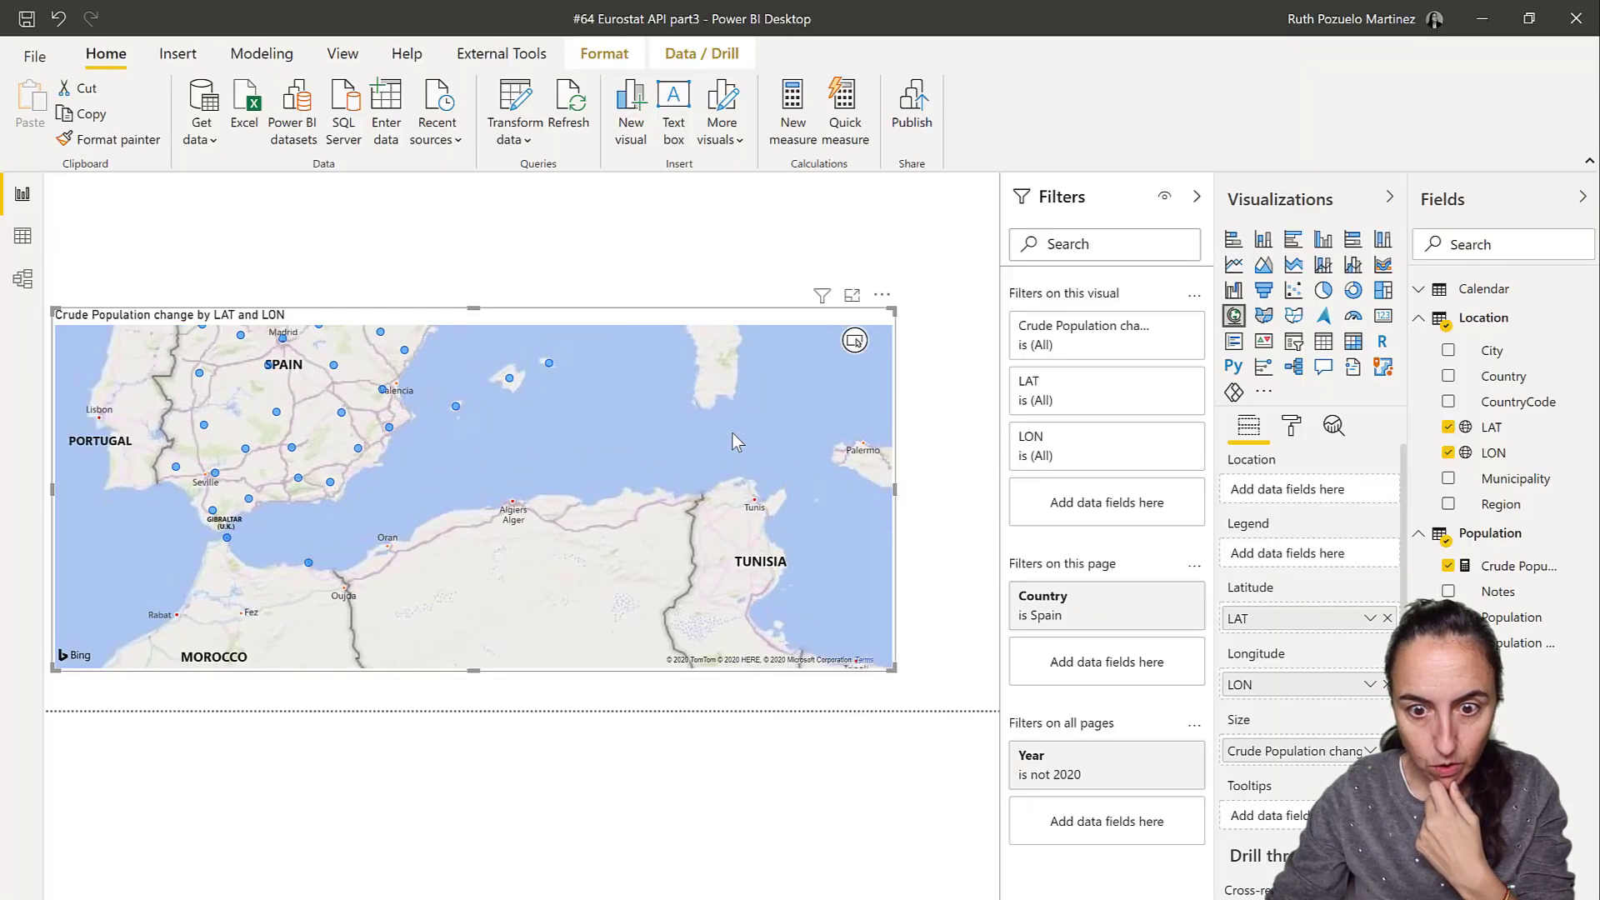
{"action": "scroll", "coordinate": [749, 453], "scroll_direction": "down", "scroll_amount": 2}
{"action": "left_click_drag", "start_coordinate": [1505, 377], "coordinate": [1307, 491]}
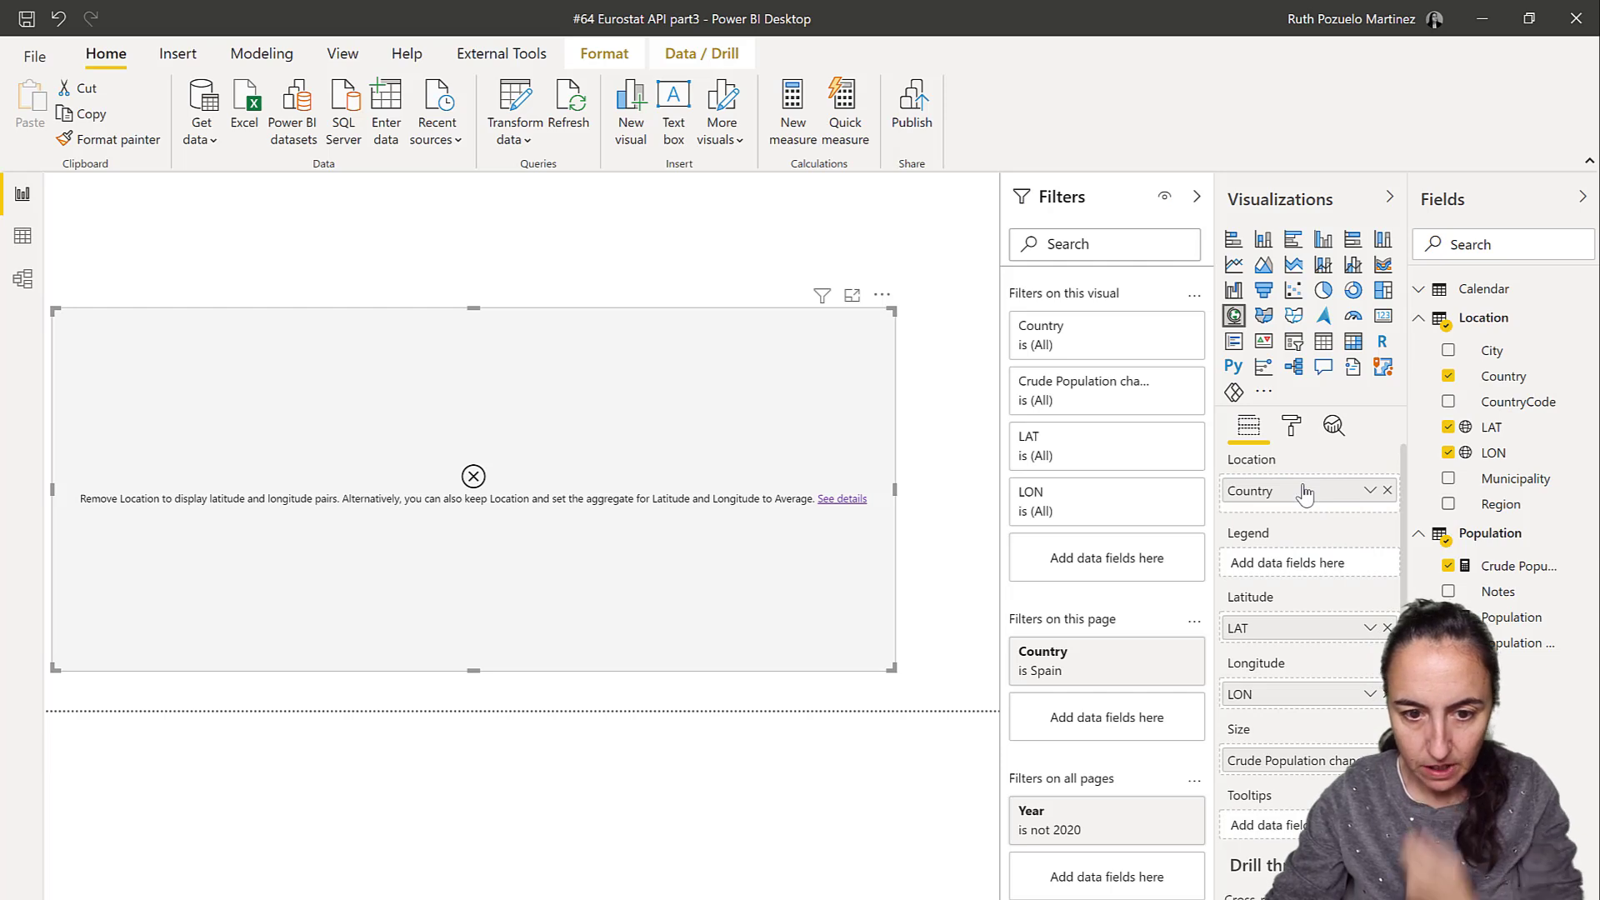
{"action": "left_click", "coordinate": [1363, 628]}
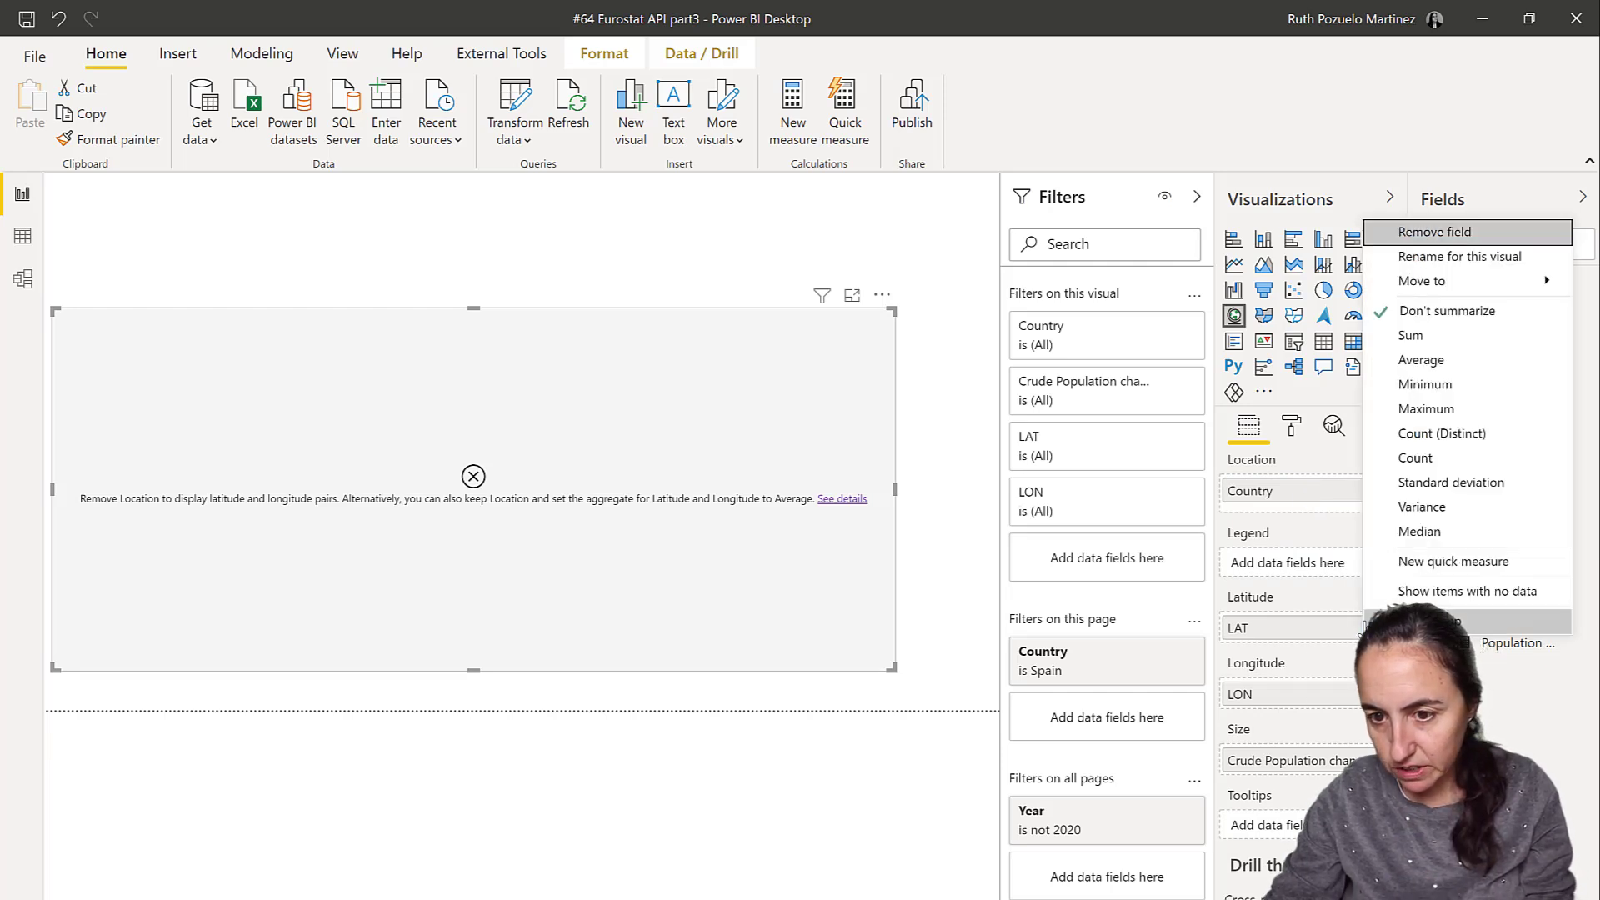
{"action": "left_click", "coordinate": [1422, 363]}
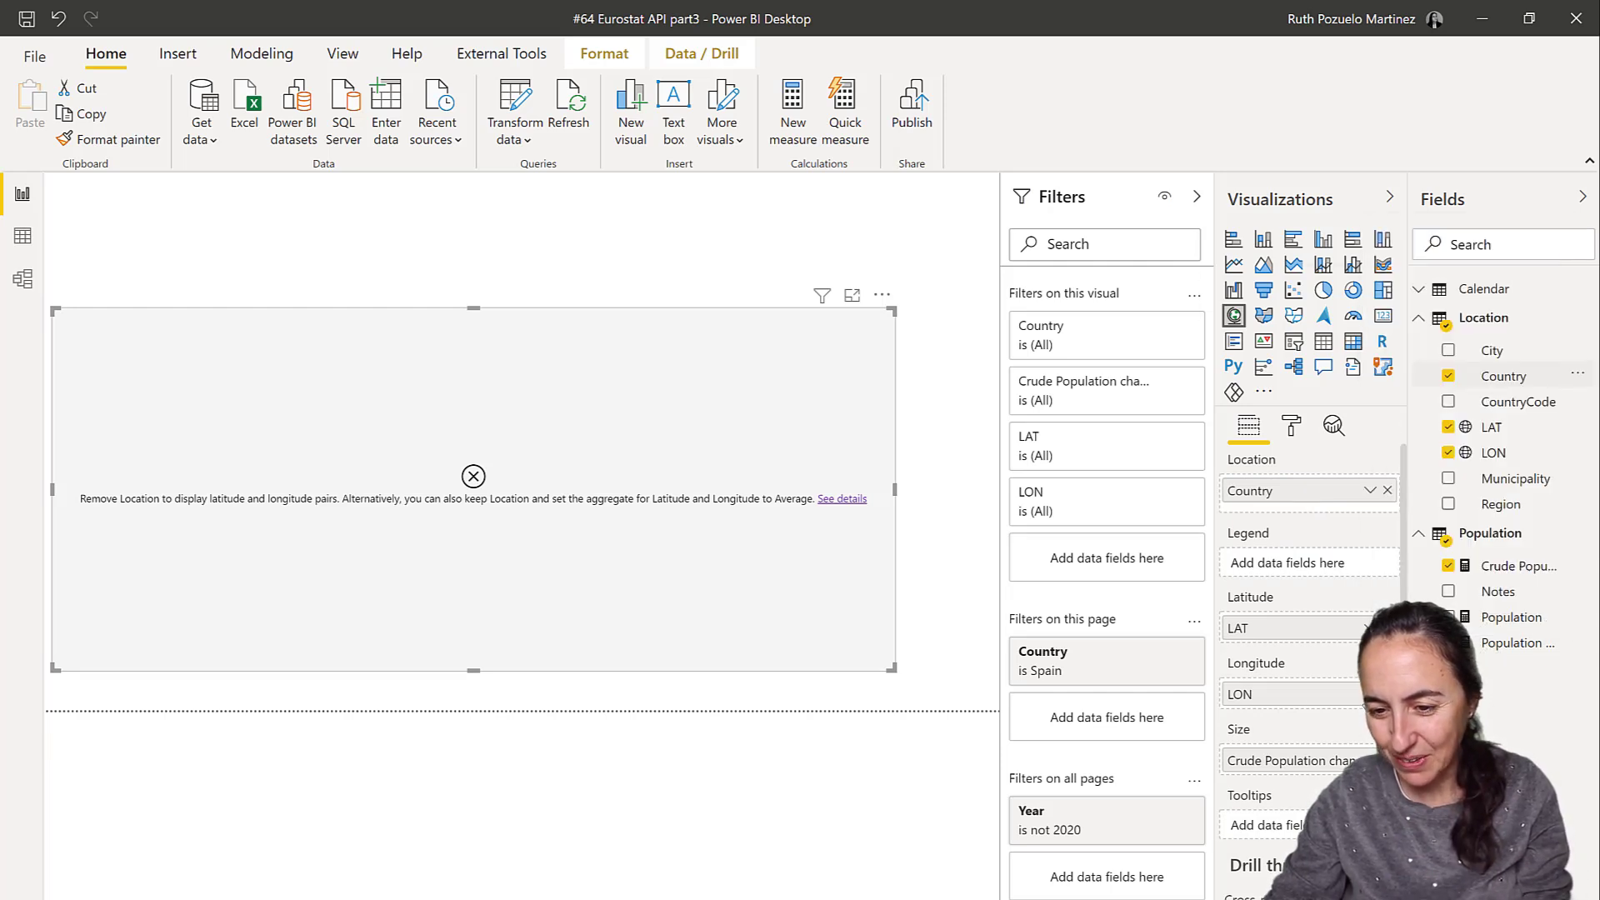
{"action": "left_click", "coordinate": [1366, 694]}
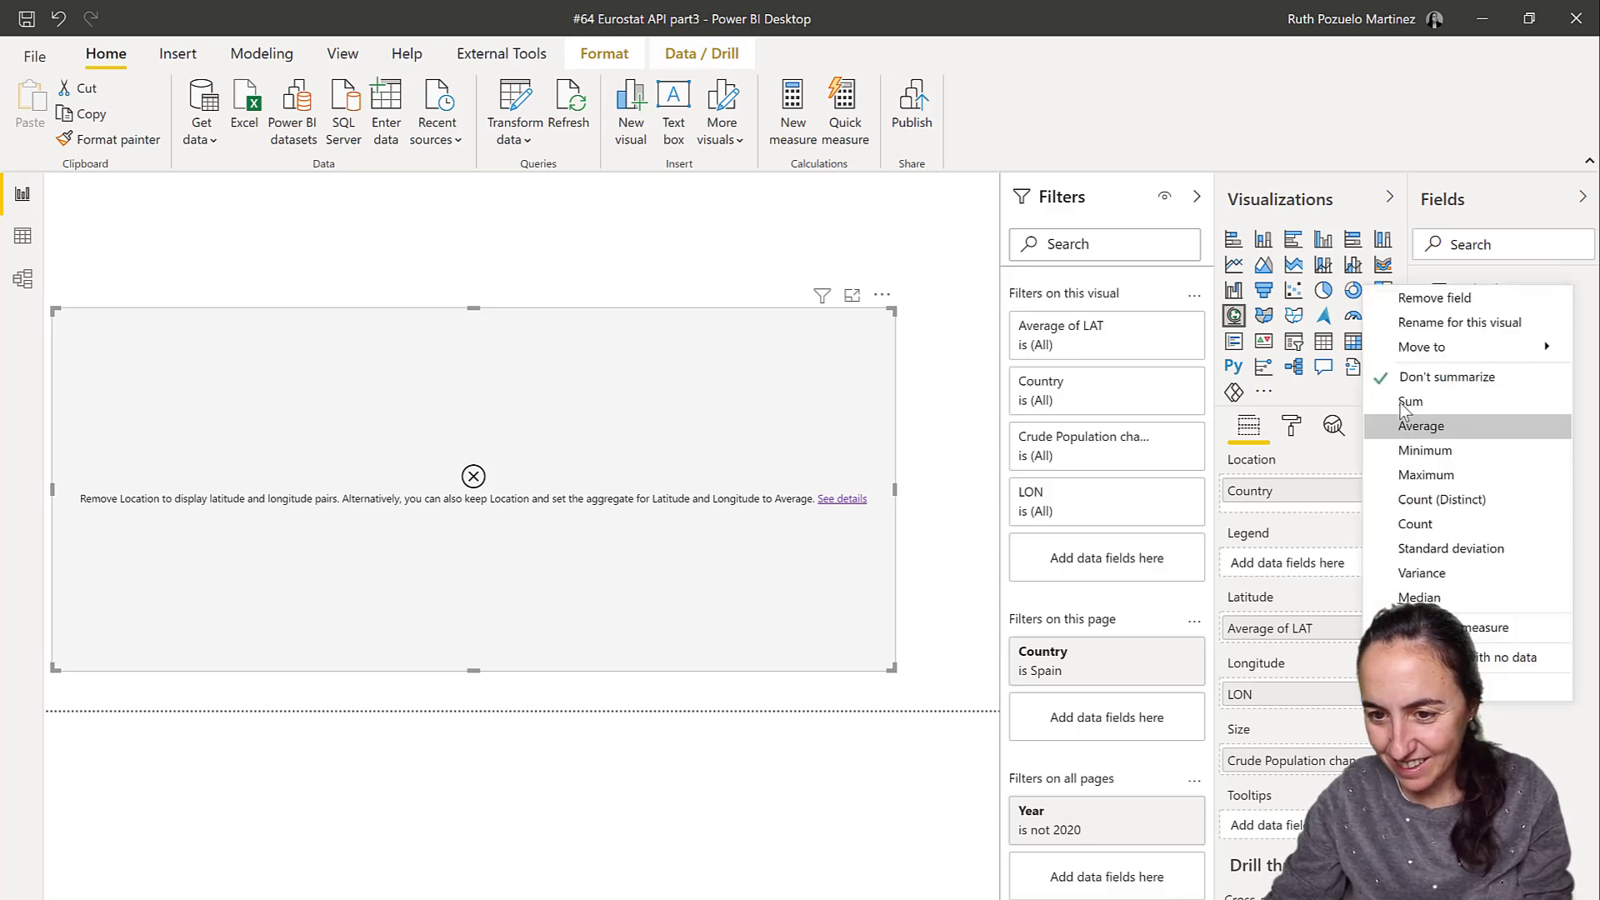
{"action": "left_click", "coordinate": [1421, 426]}
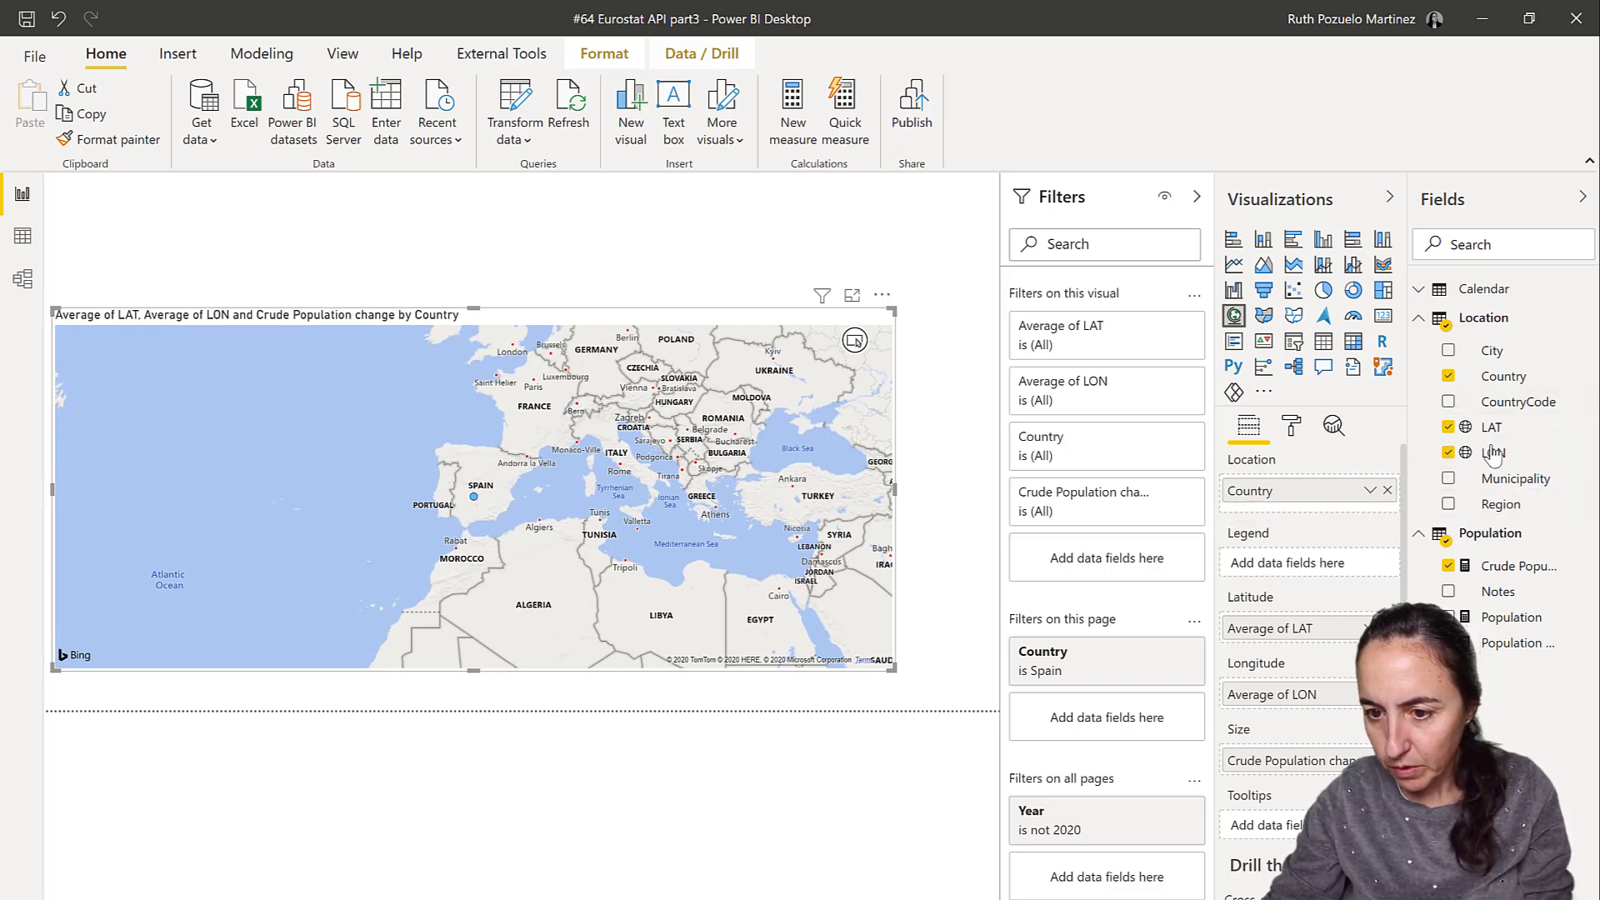
{"action": "left_click", "coordinate": [1500, 503]}
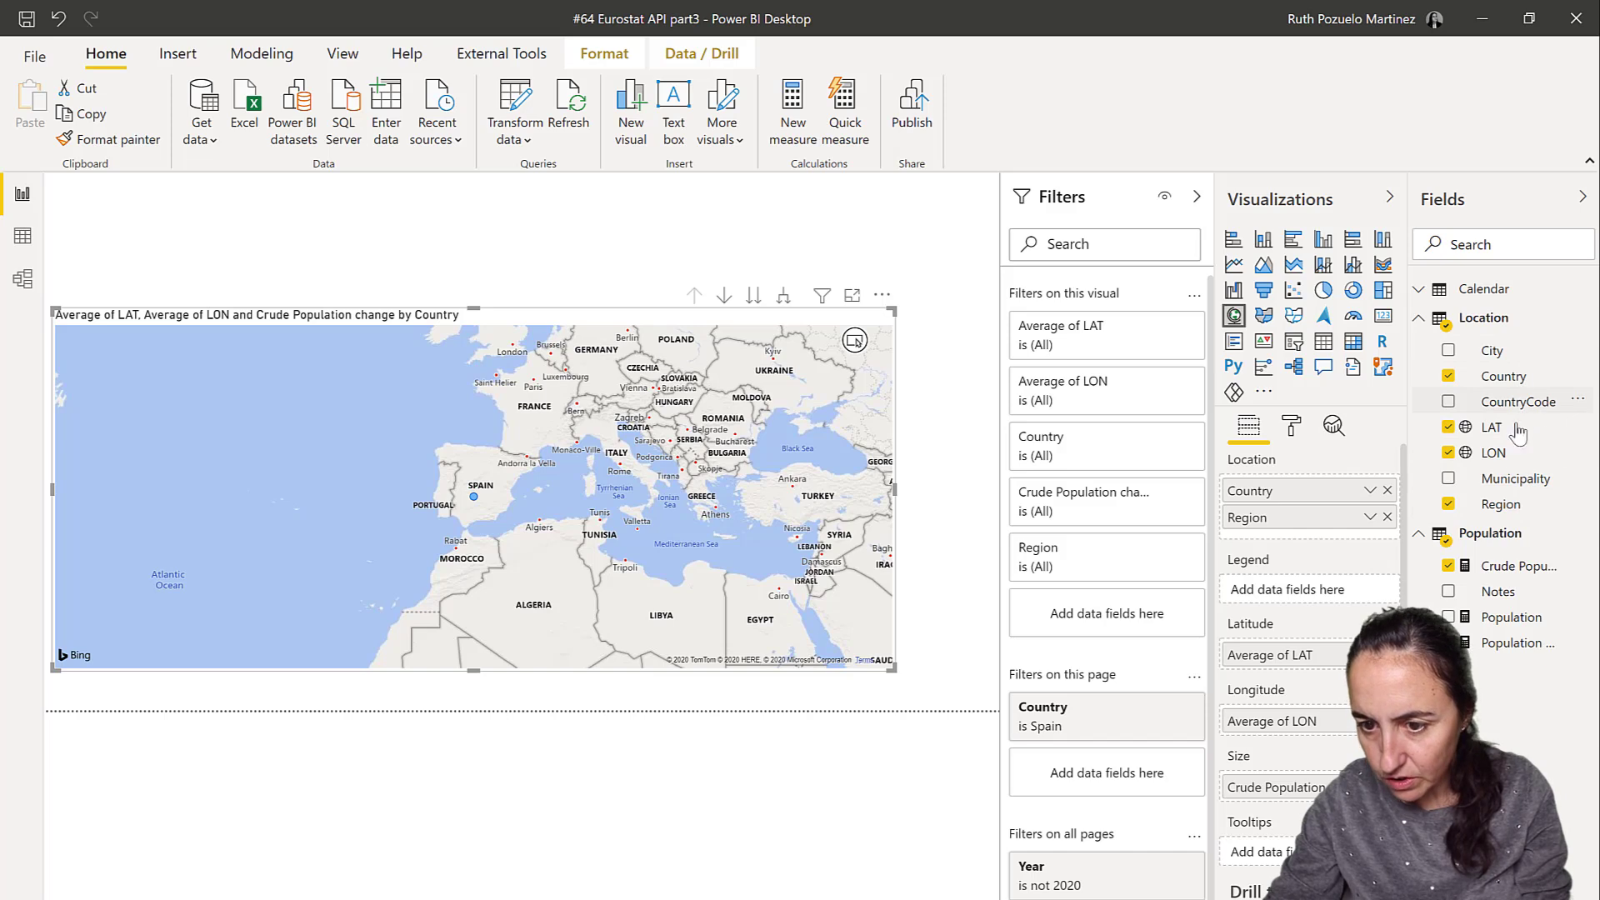
- Add Municipality and City to the location hierarchy and drill the map down two levels to Municipality
{"action": "left_click_drag", "start_coordinate": [1510, 484], "coordinate": [1300, 544]}
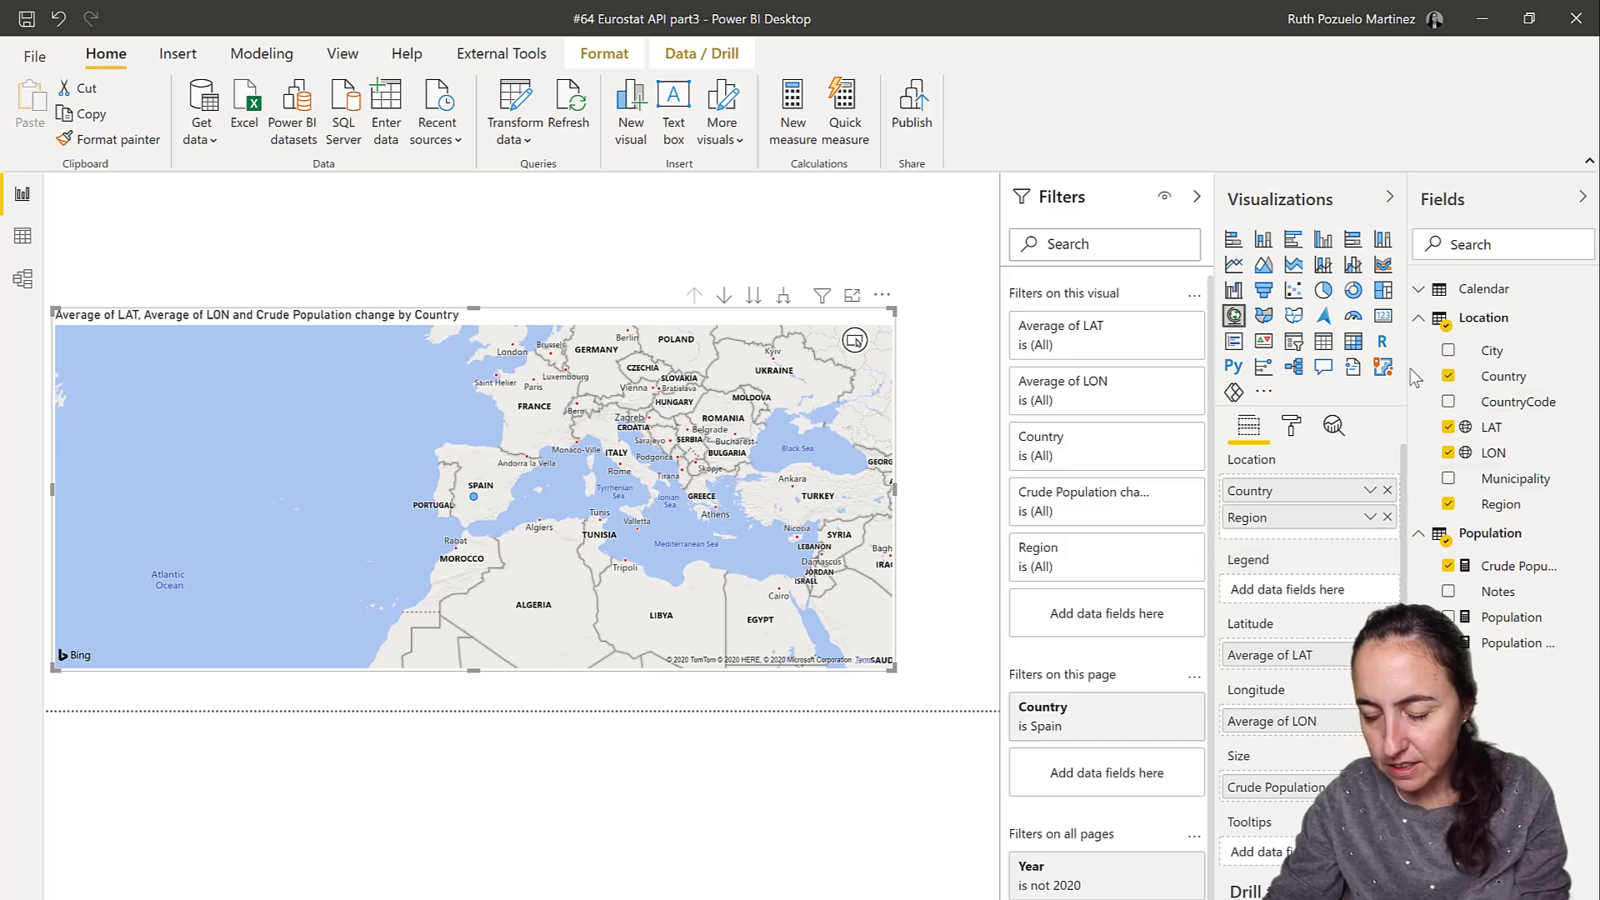
{"action": "left_click_drag", "start_coordinate": [1492, 350], "coordinate": [1317, 556]}
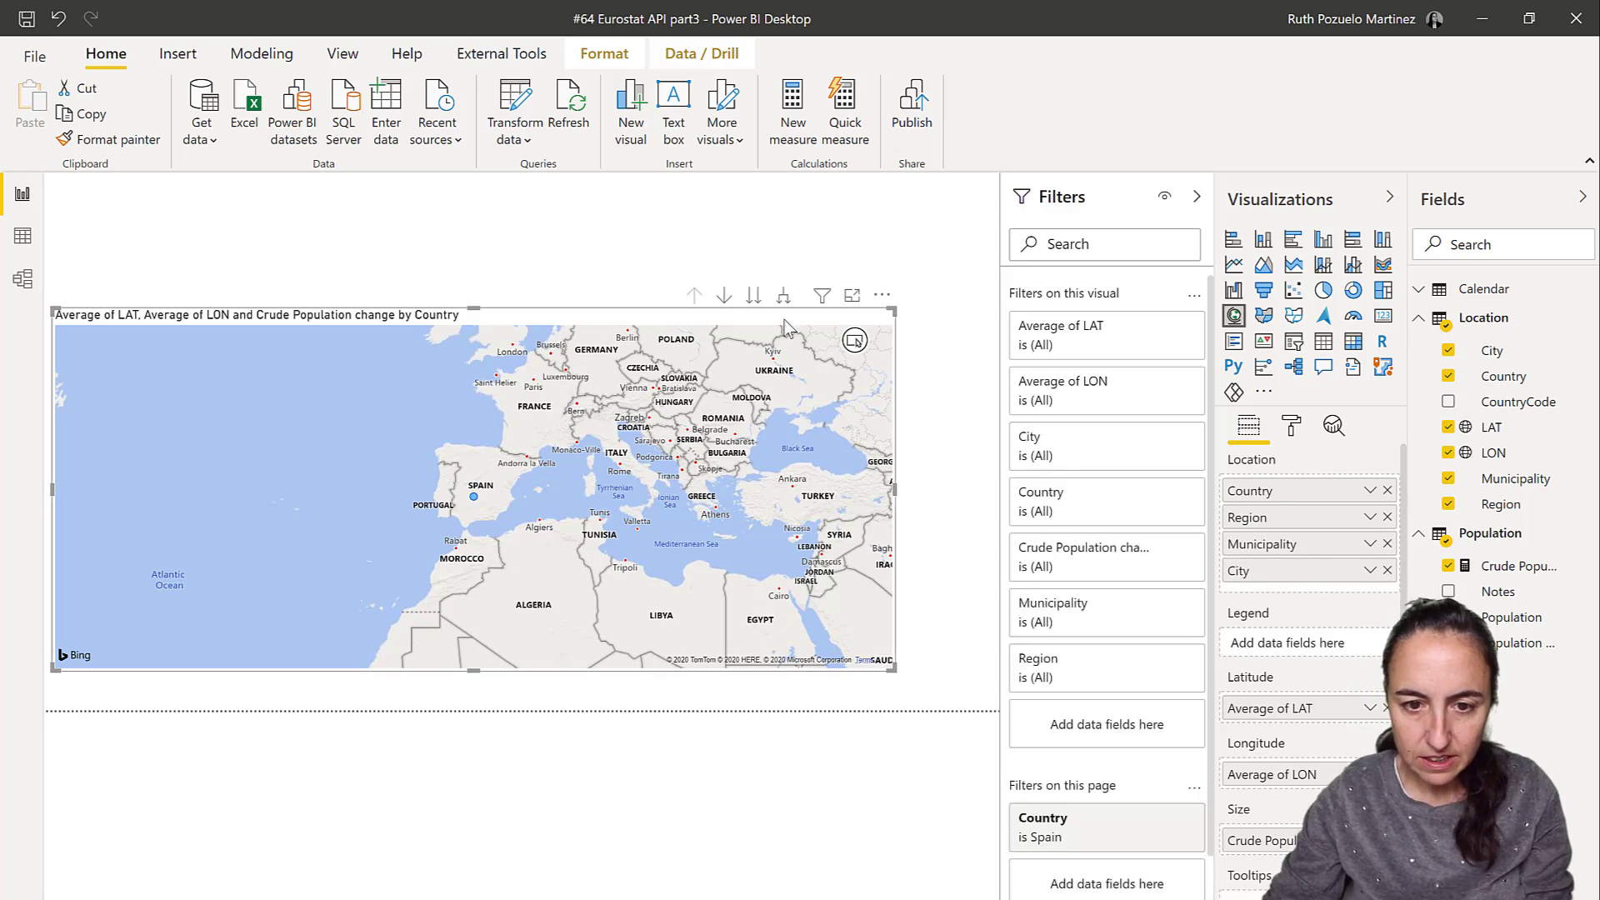
{"action": "left_click", "coordinate": [755, 298]}
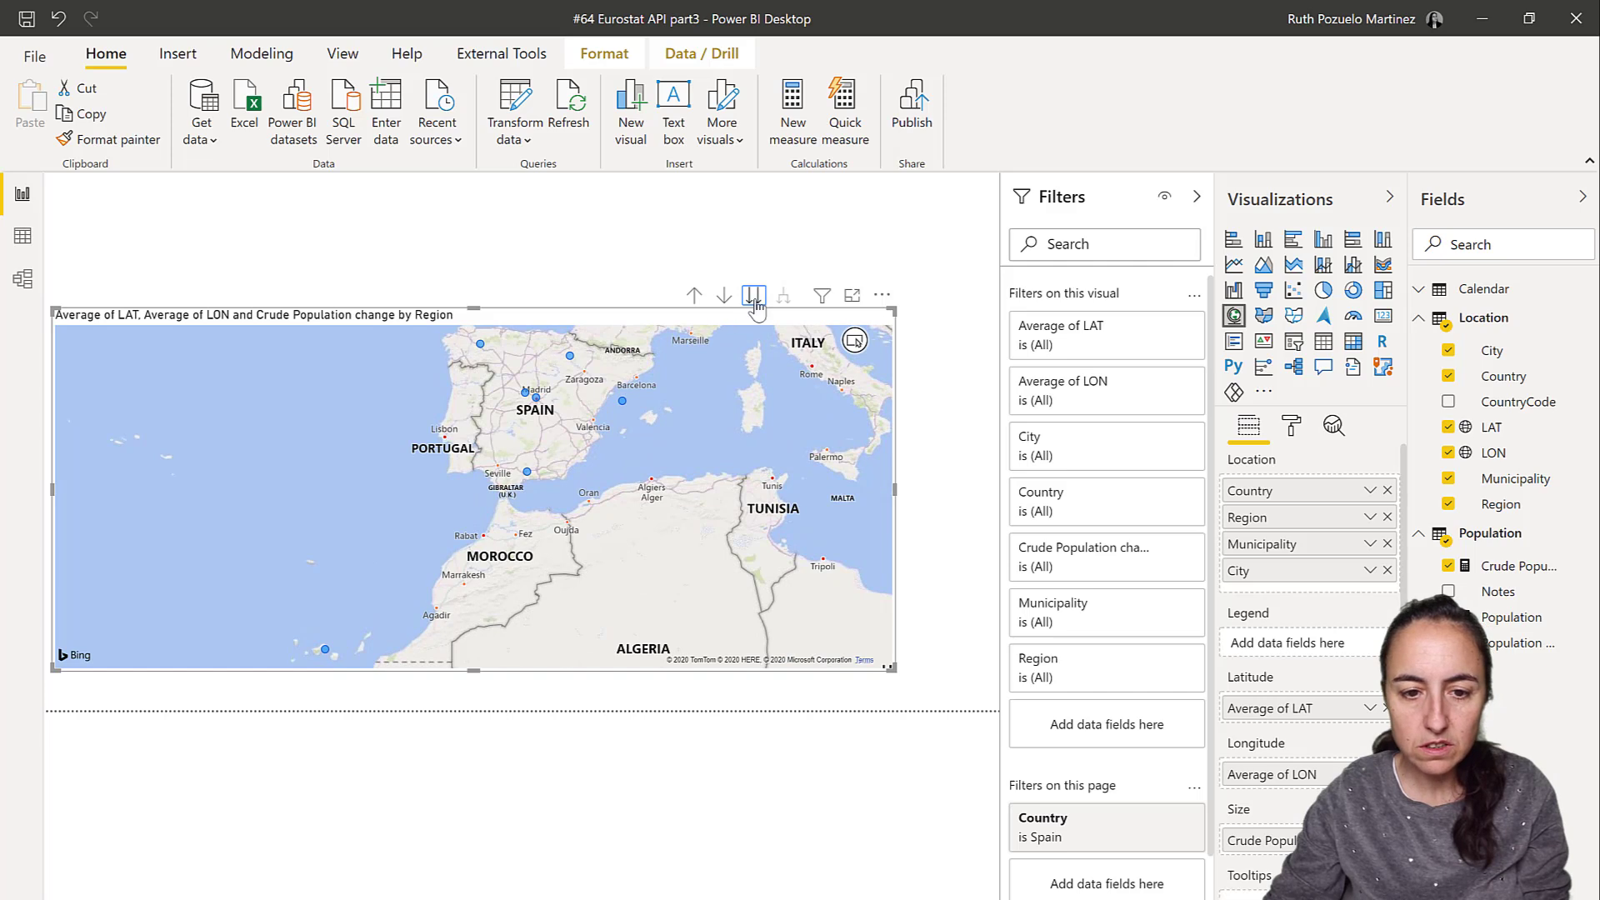
{"action": "left_click", "coordinate": [755, 300]}
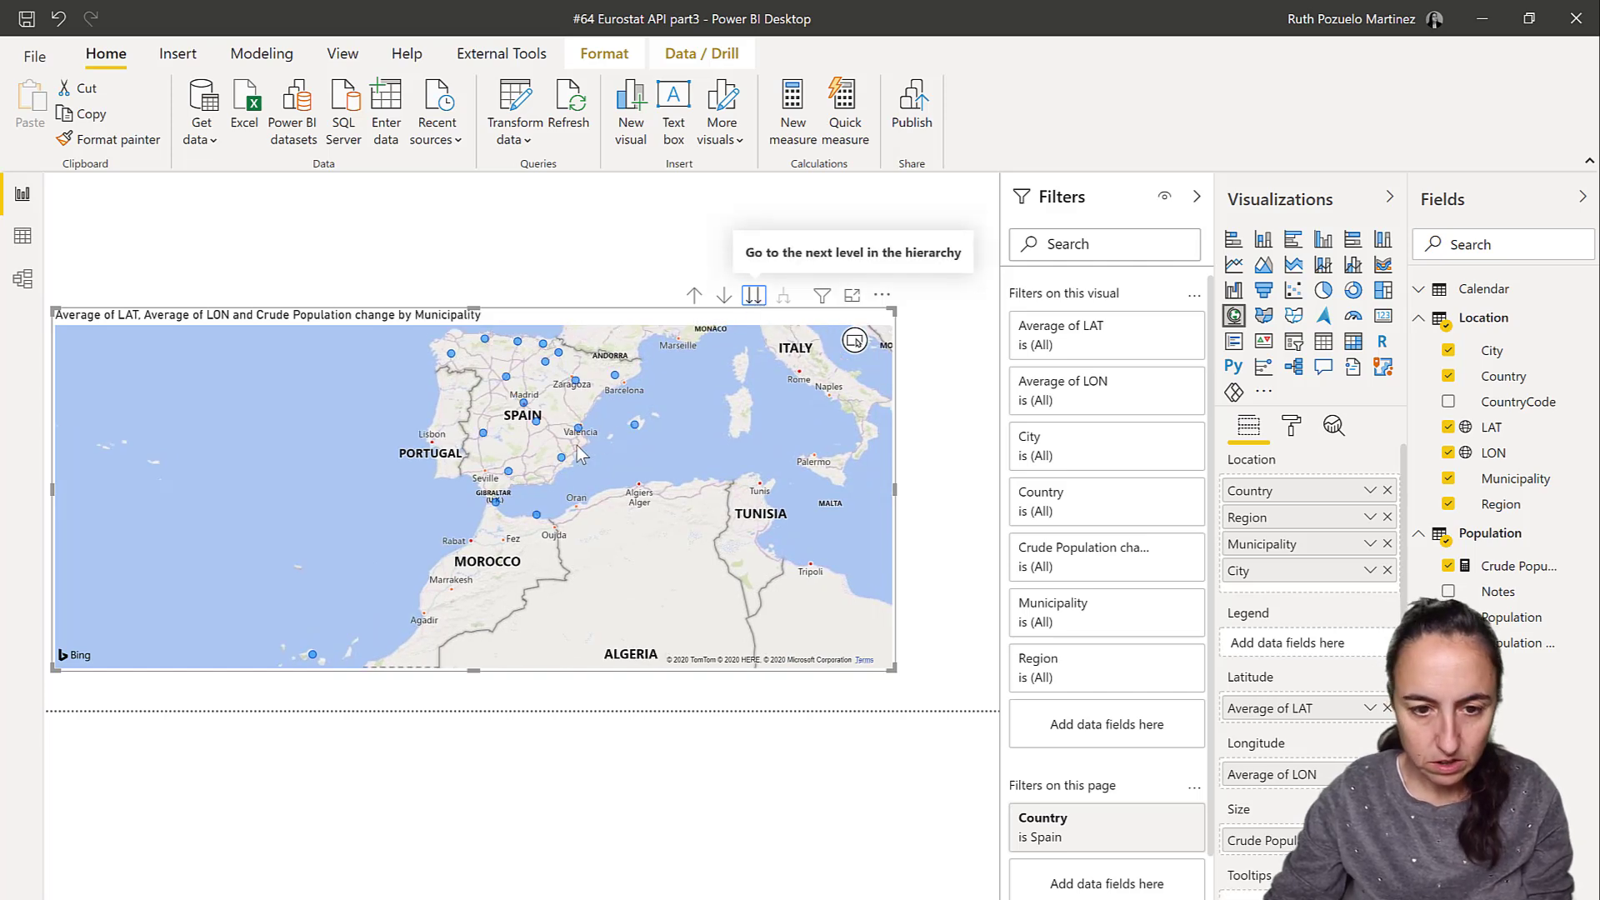
{"action": "mouse_move", "coordinate": [538, 426]}
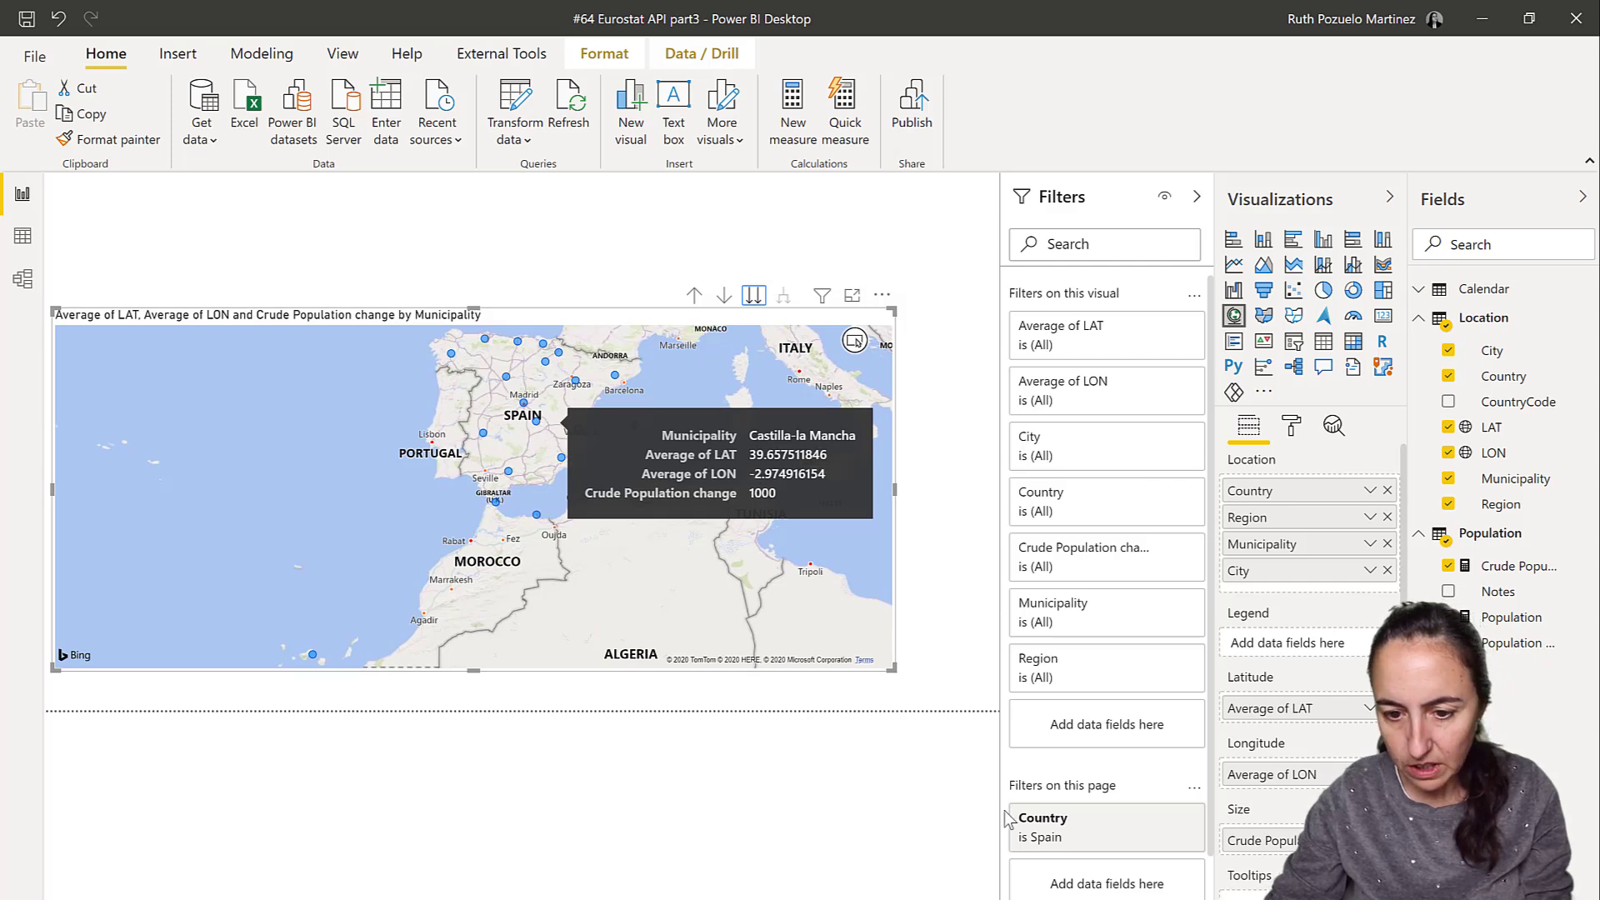
- Check the Spain page filter, then exclude 2014 from the Year filter
{"action": "left_click", "coordinate": [1140, 819]}
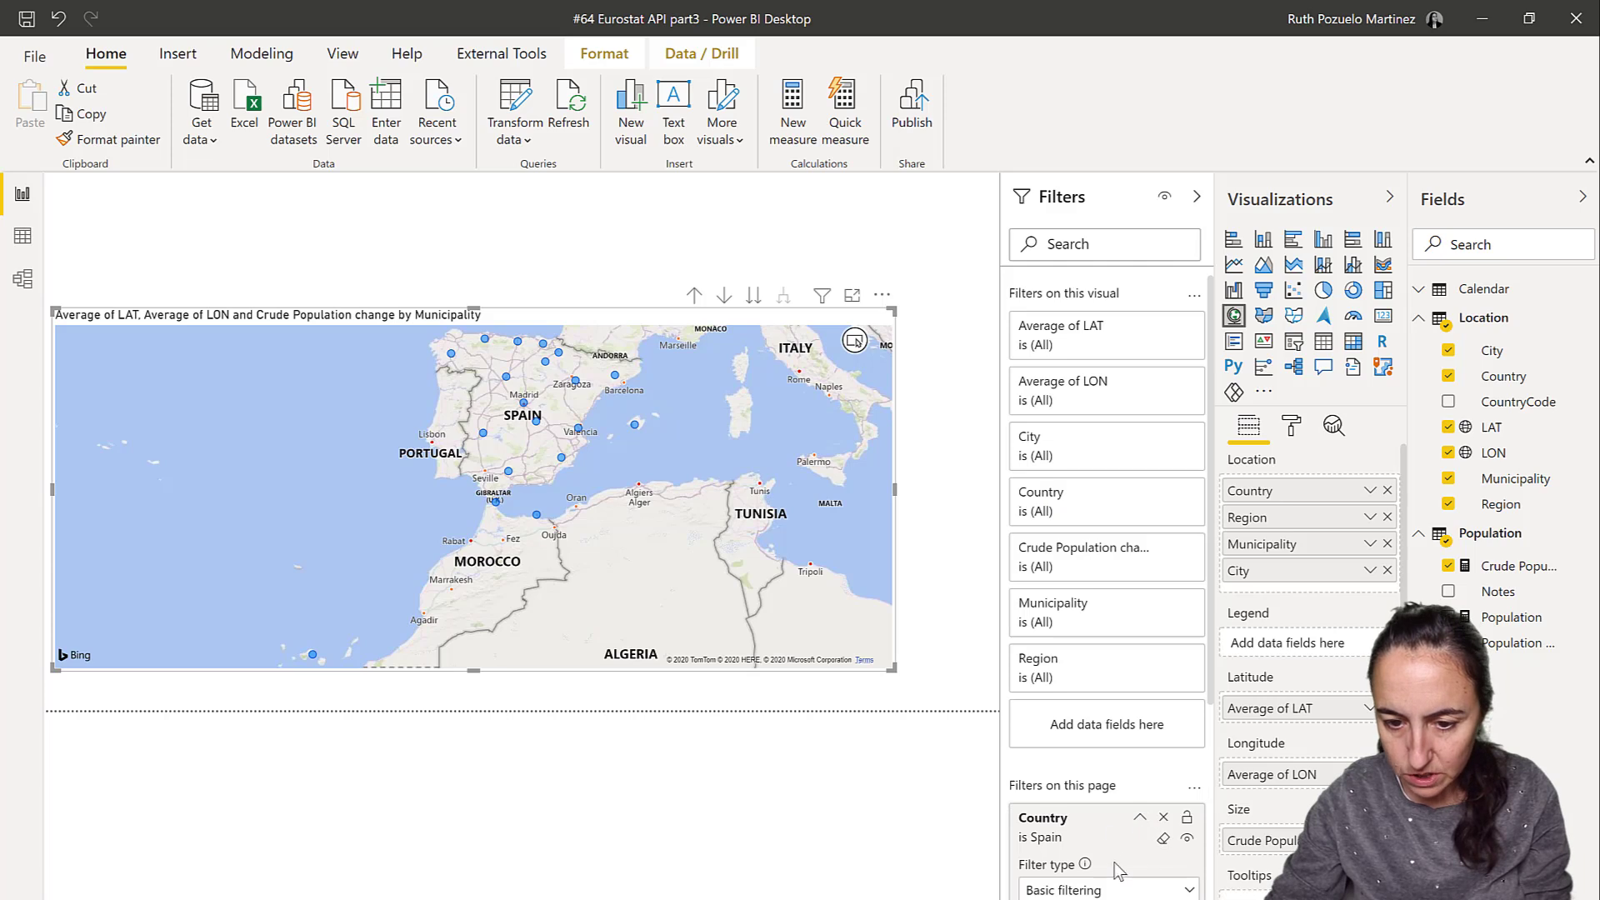
{"action": "scroll", "coordinate": [1113, 858], "scroll_direction": "down", "scroll_amount": 3}
{"action": "scroll", "coordinate": [1105, 688], "scroll_direction": "up", "scroll_amount": 1}
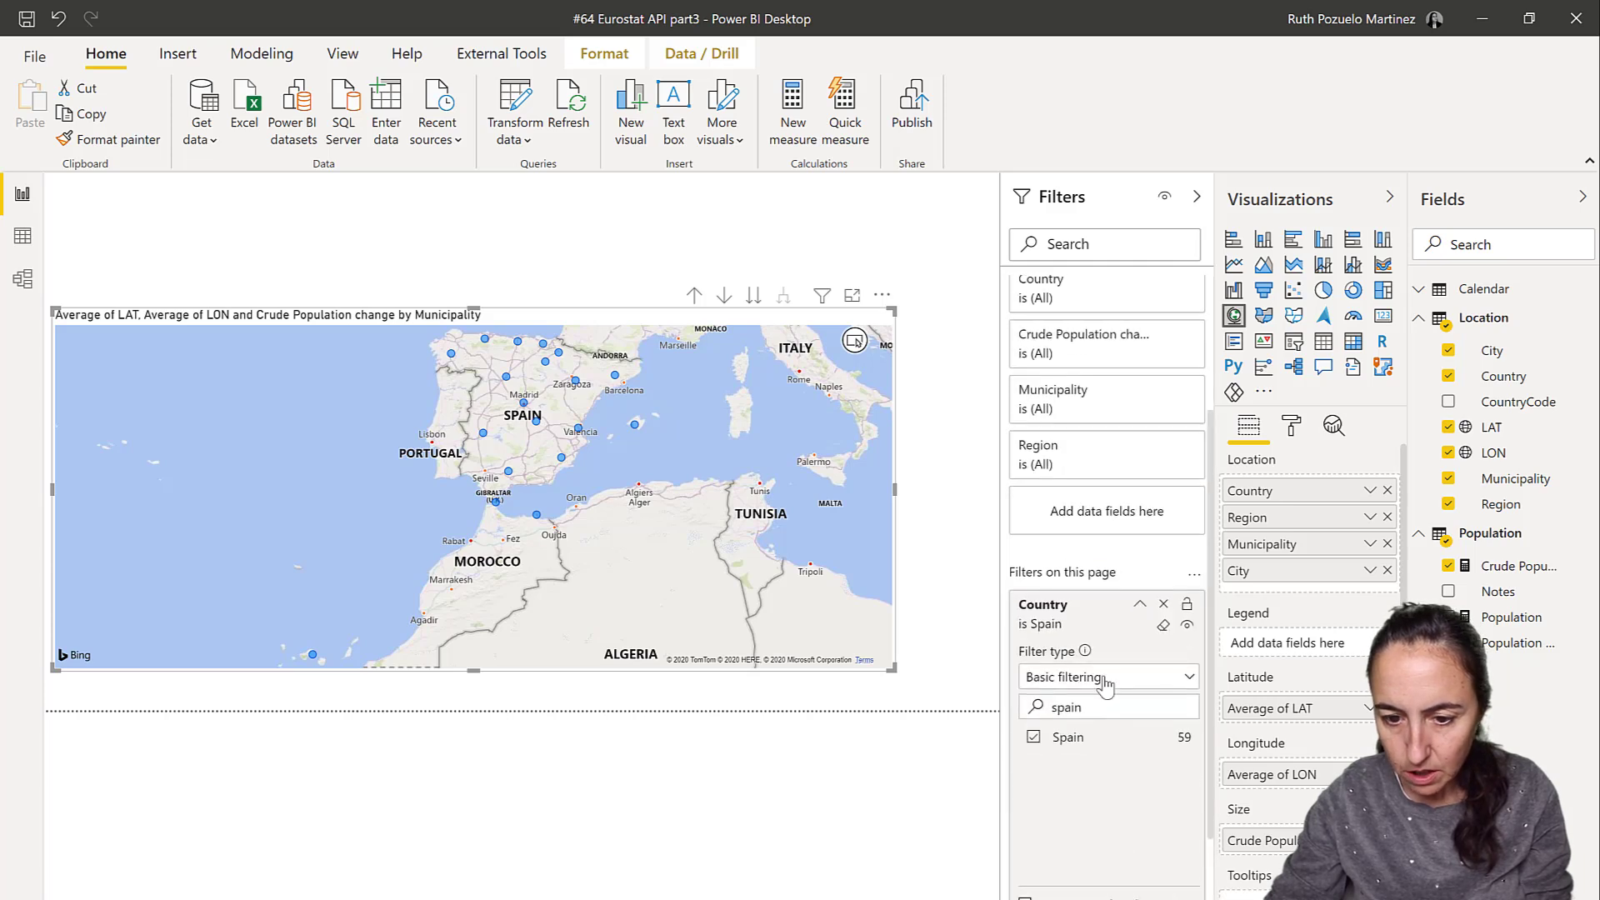
{"action": "left_click", "coordinate": [1137, 606]}
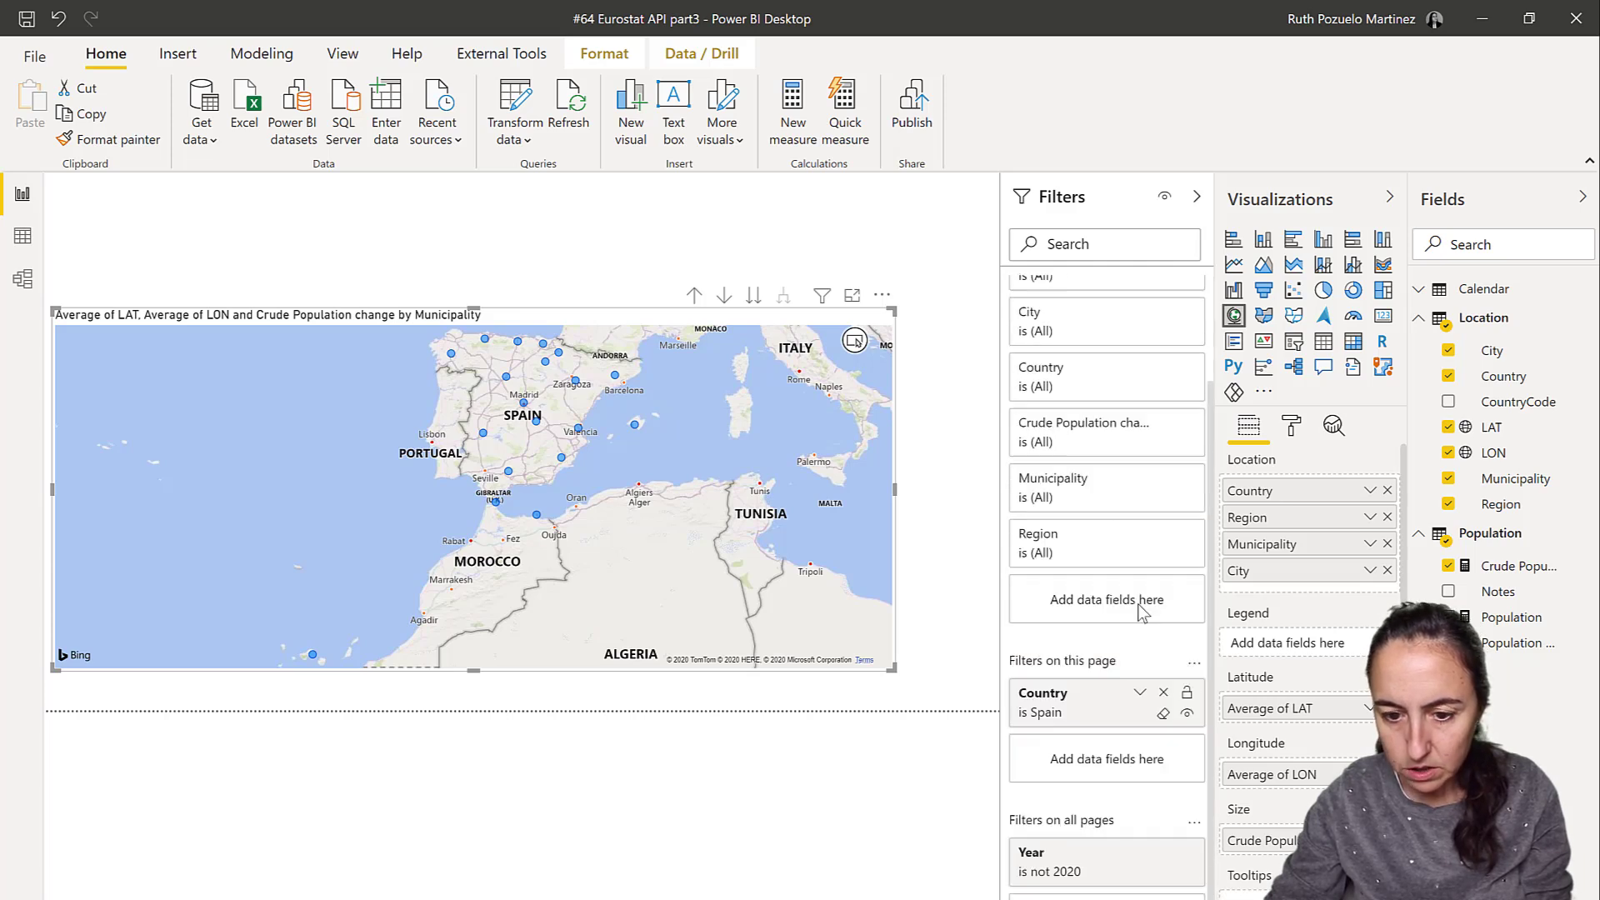
{"action": "left_click", "coordinate": [1119, 852]}
{"action": "scroll", "coordinate": [1117, 834], "scroll_direction": "down", "scroll_amount": 3}
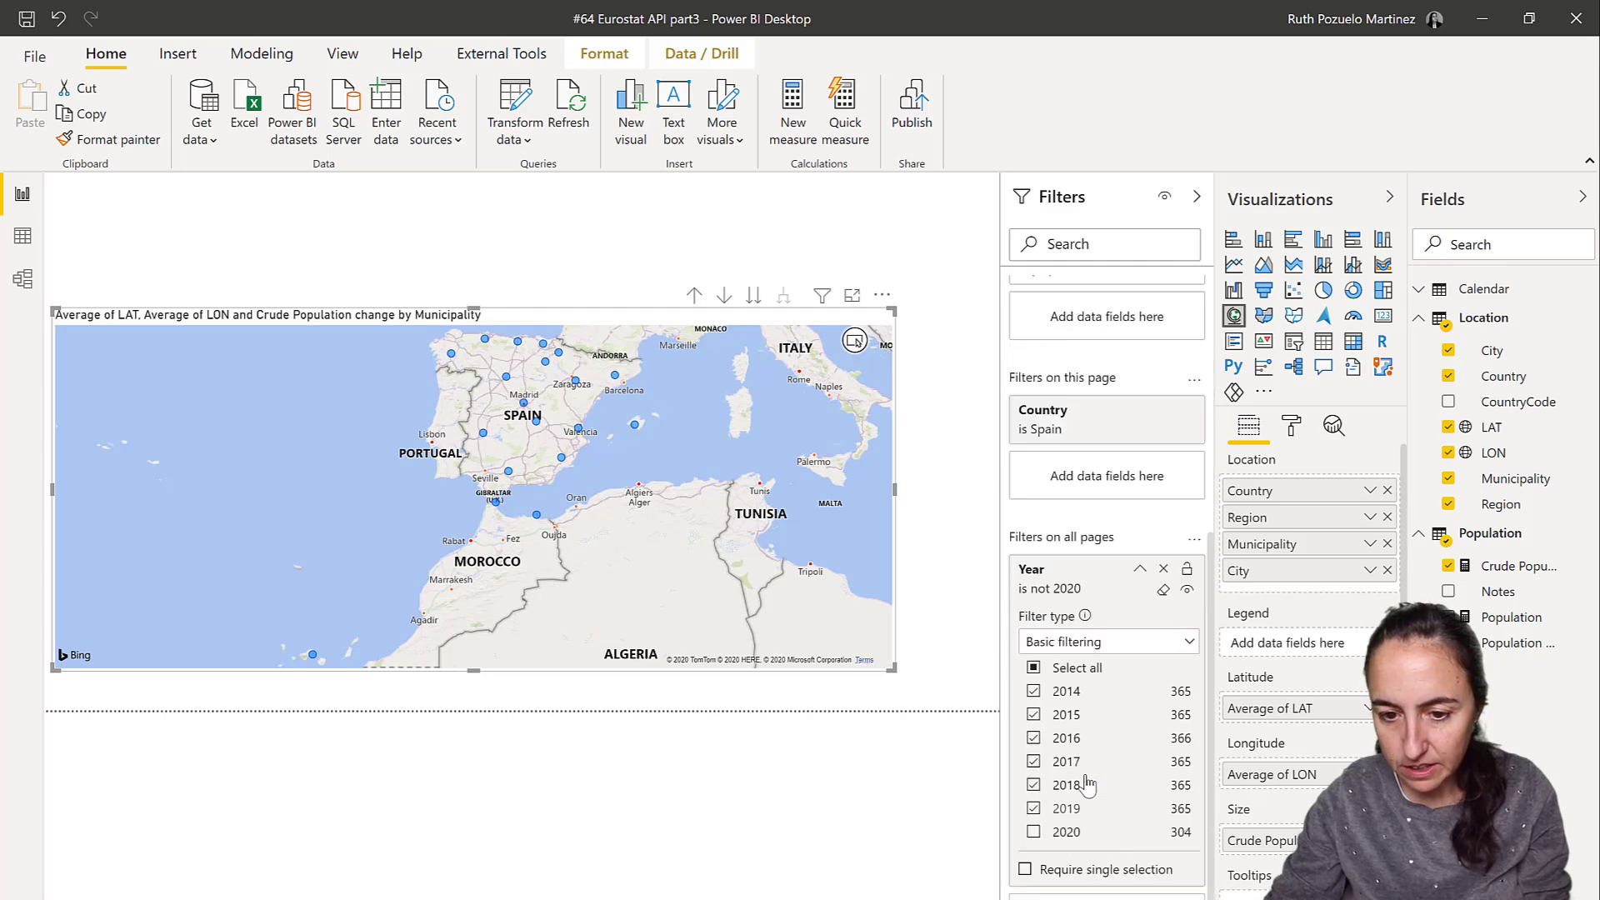
{"action": "left_click", "coordinate": [1077, 690]}
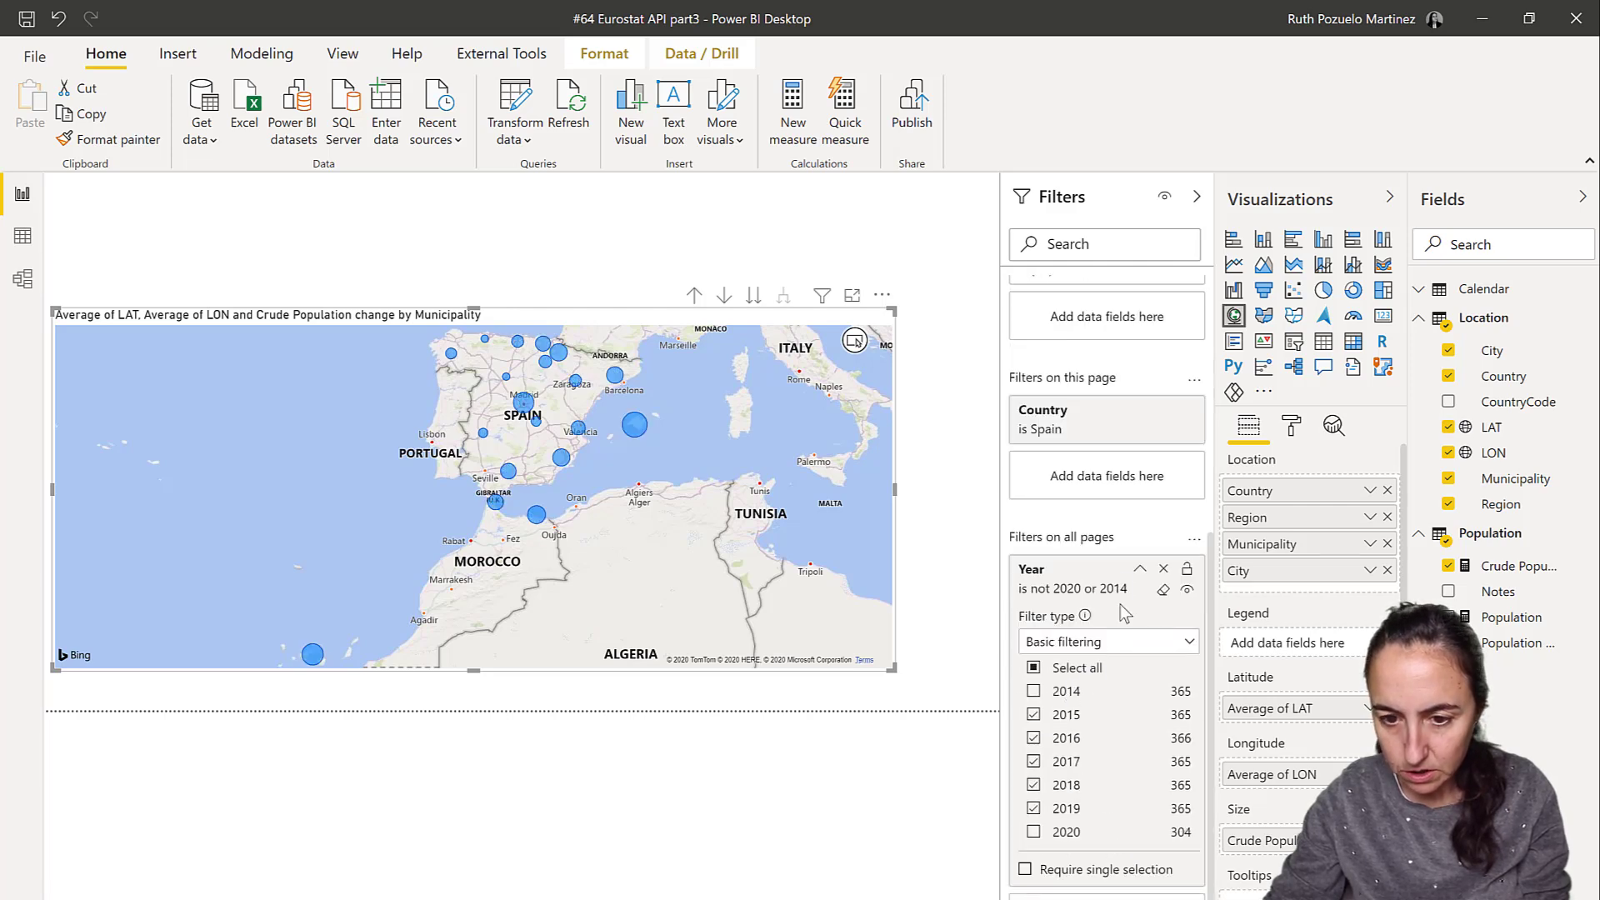
{"action": "left_click", "coordinate": [1140, 572]}
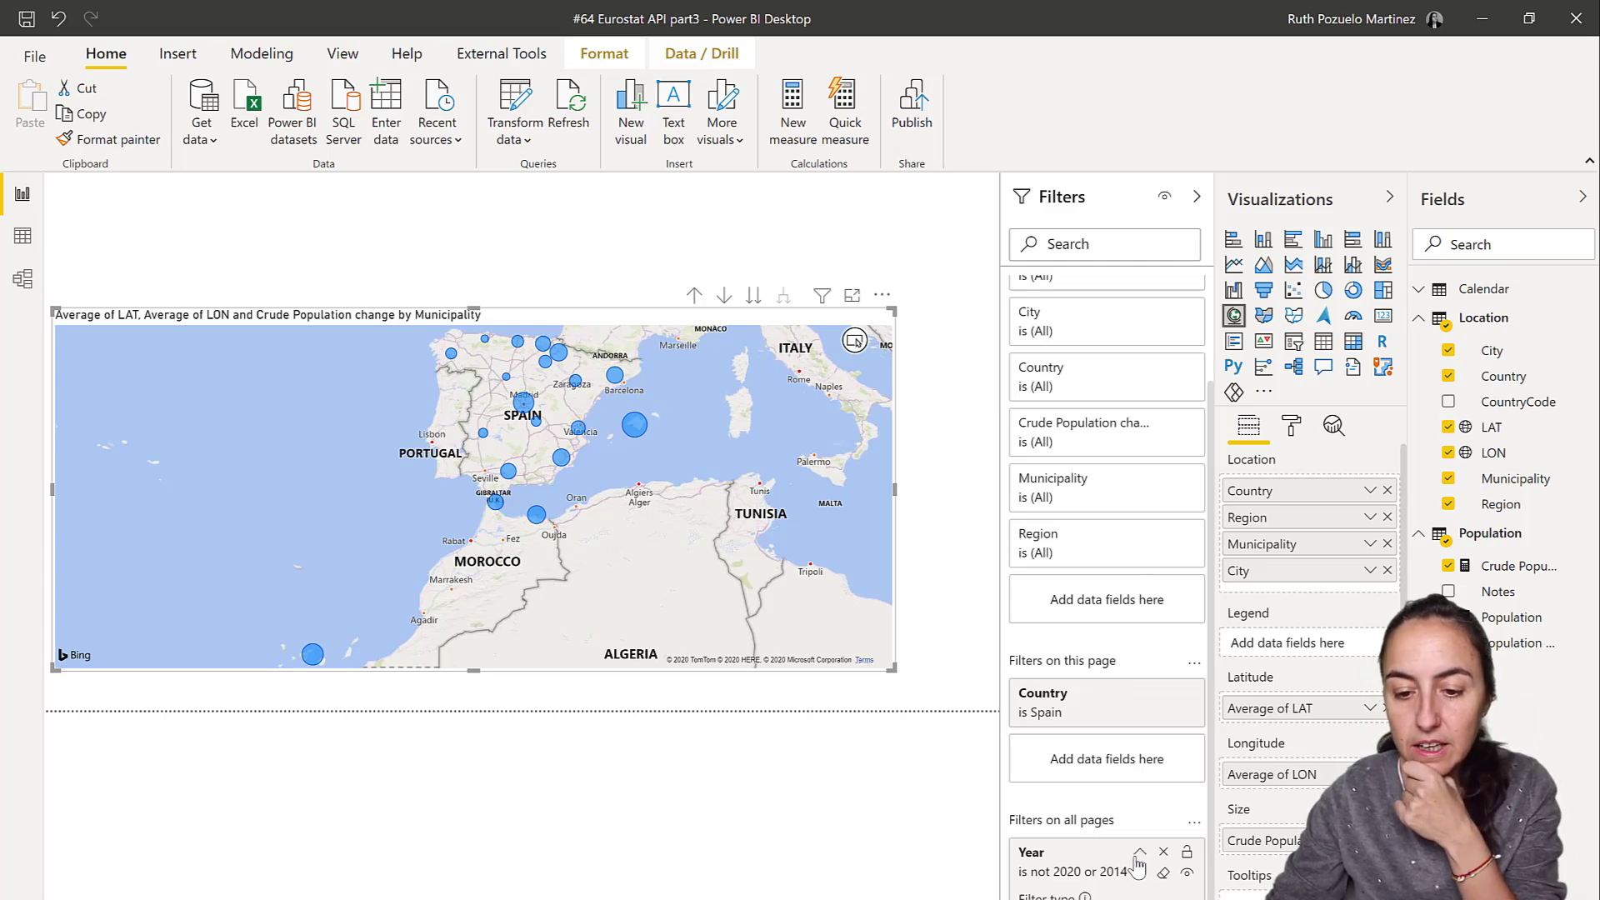
- Clear all years and keep only 2019 in the Year filter
{"action": "scroll", "coordinate": [1139, 859], "scroll_direction": "down", "scroll_amount": 1}
{"action": "left_click", "coordinate": [1139, 832]}
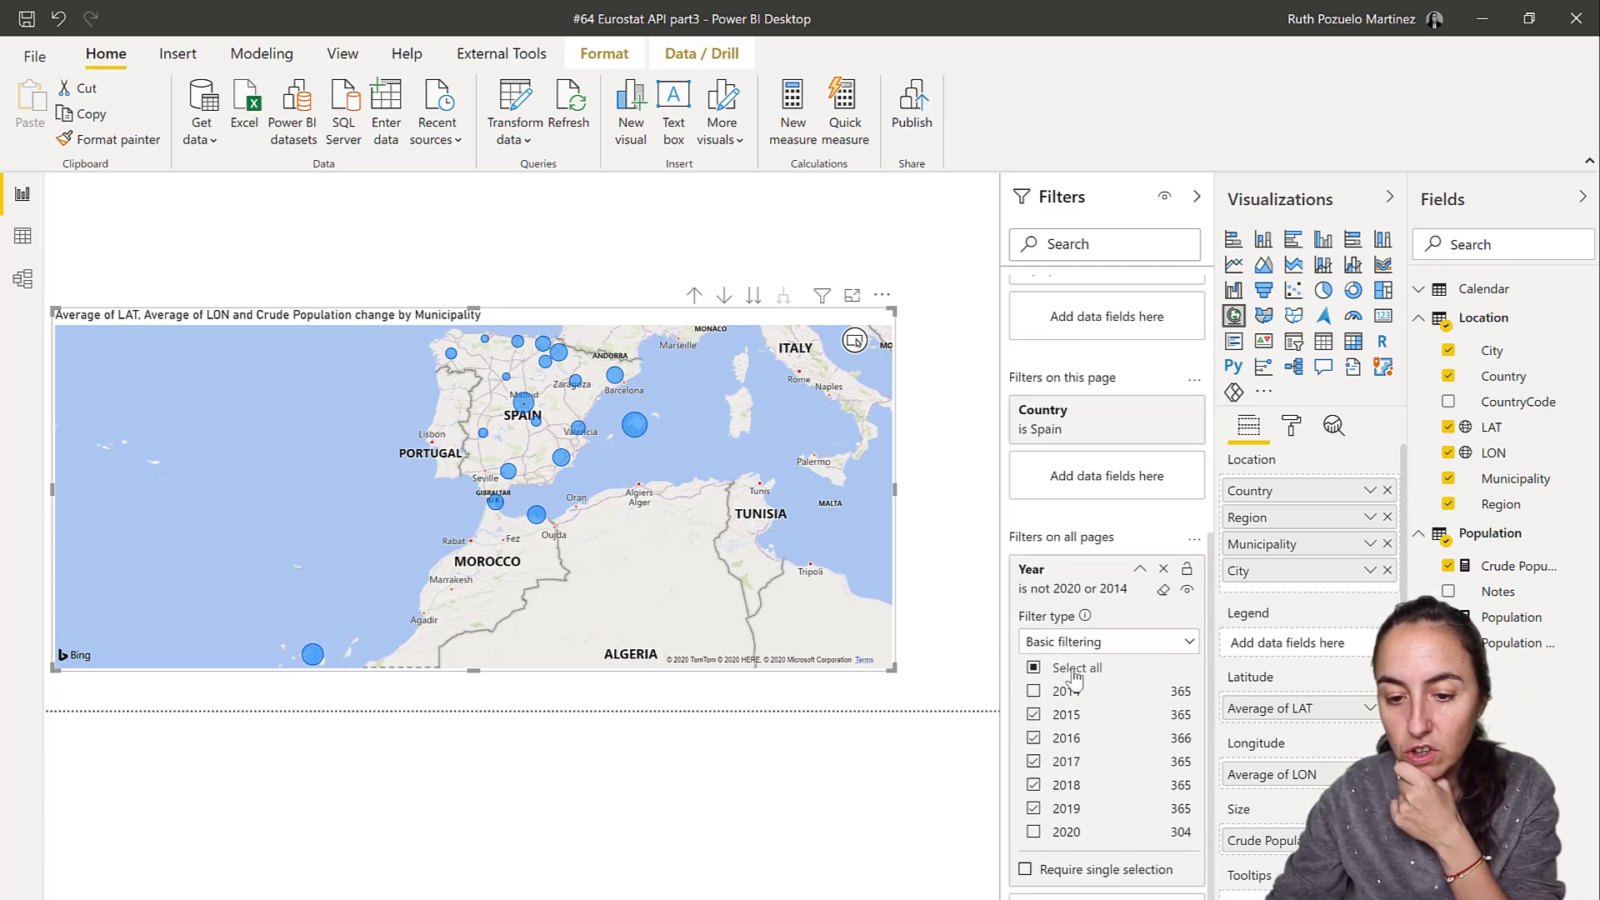
{"action": "left_click", "coordinate": [1073, 672]}
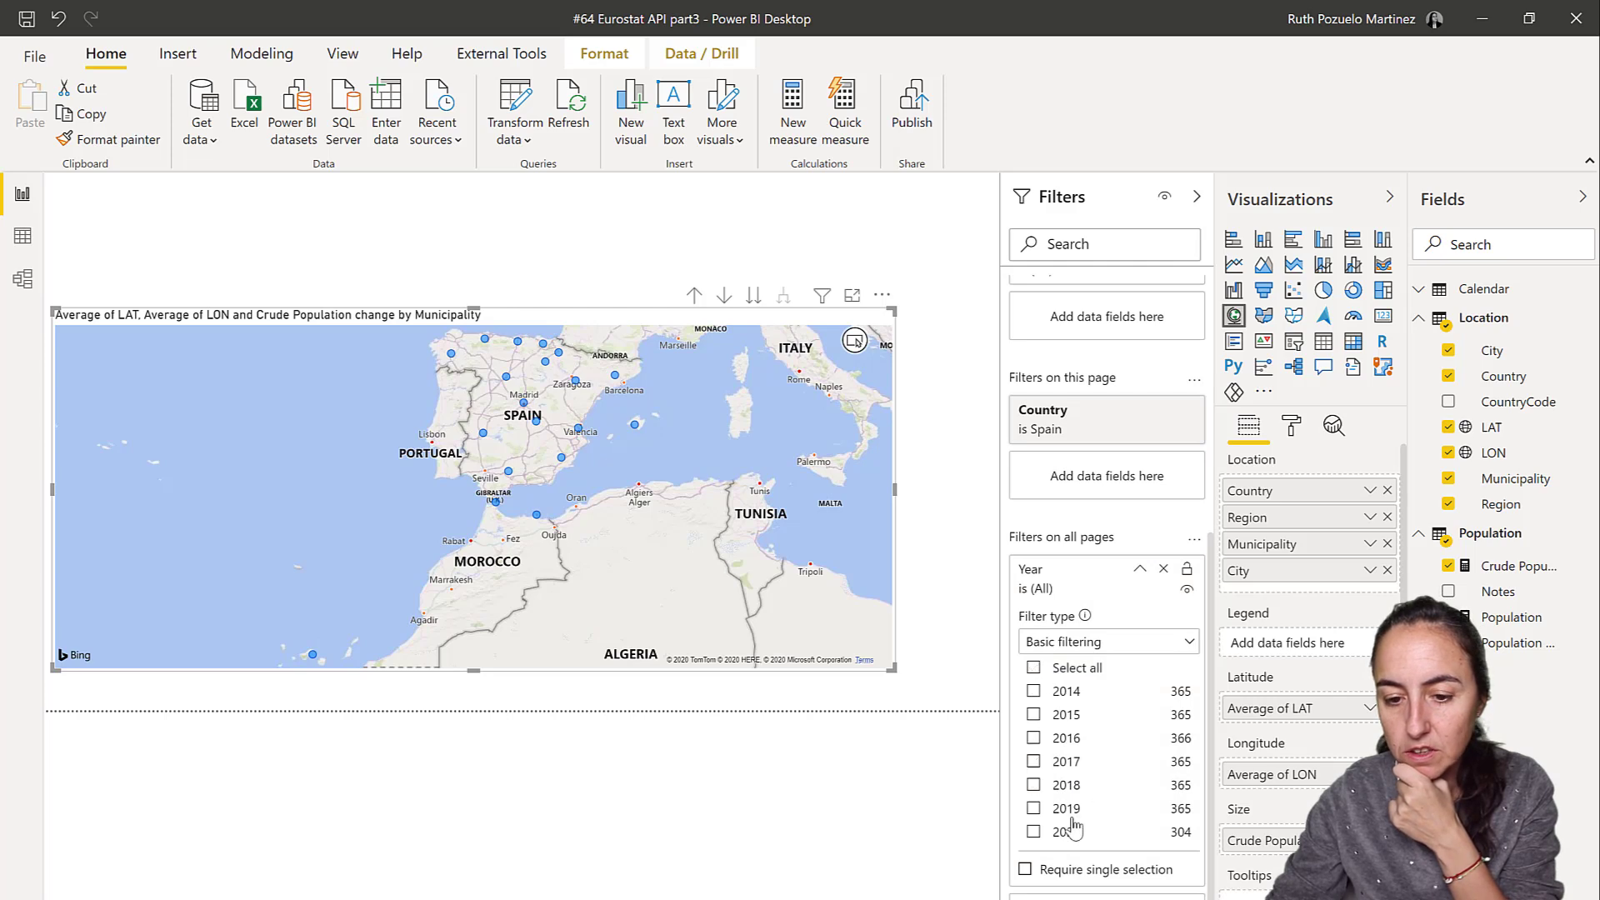
{"action": "left_click", "coordinate": [1067, 809]}
{"action": "left_click", "coordinate": [1139, 572]}
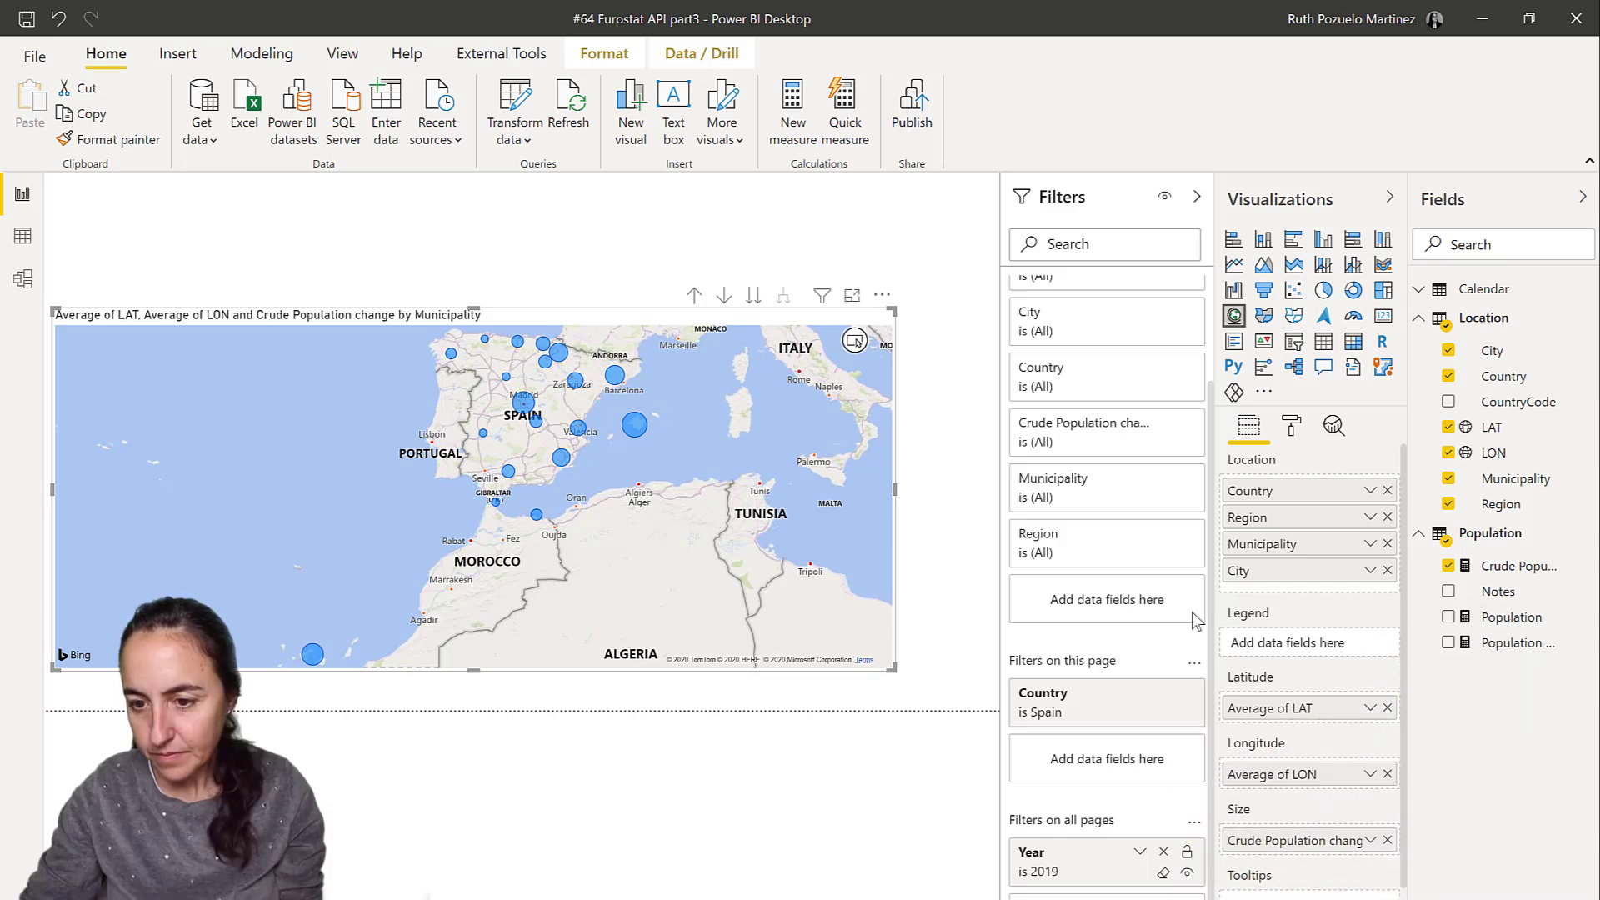
- Create a Pop change color measure by pasting the SWITCH(TRUE()…) colour-band formula into the Population table
{"action": "right_click", "coordinate": [1475, 540]}
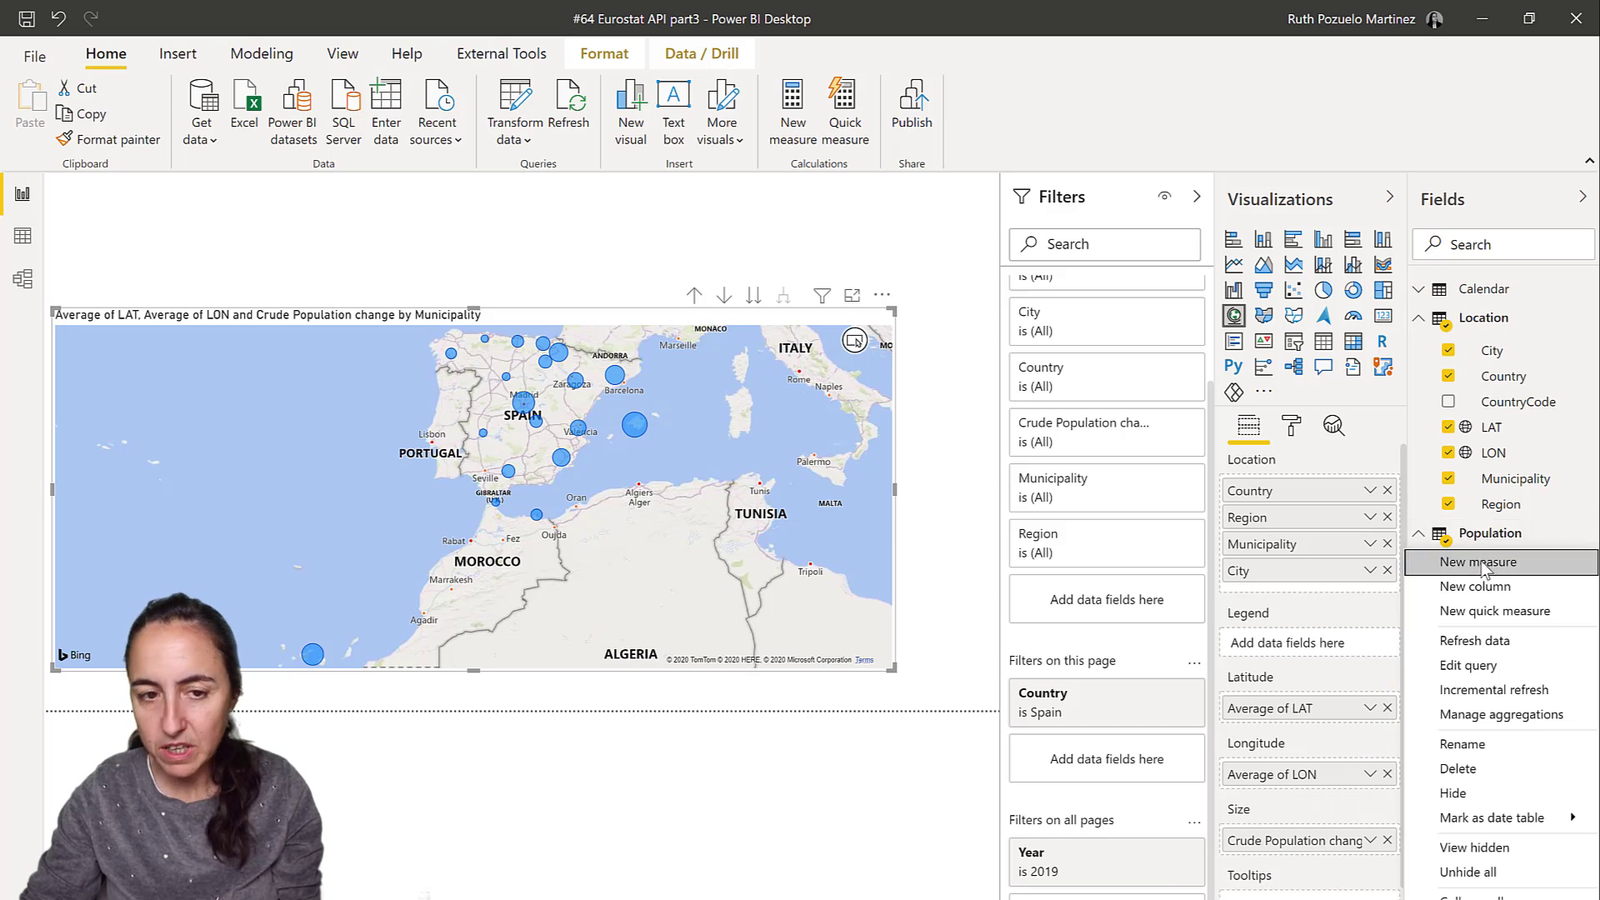
{"action": "key", "text": "Escape"}
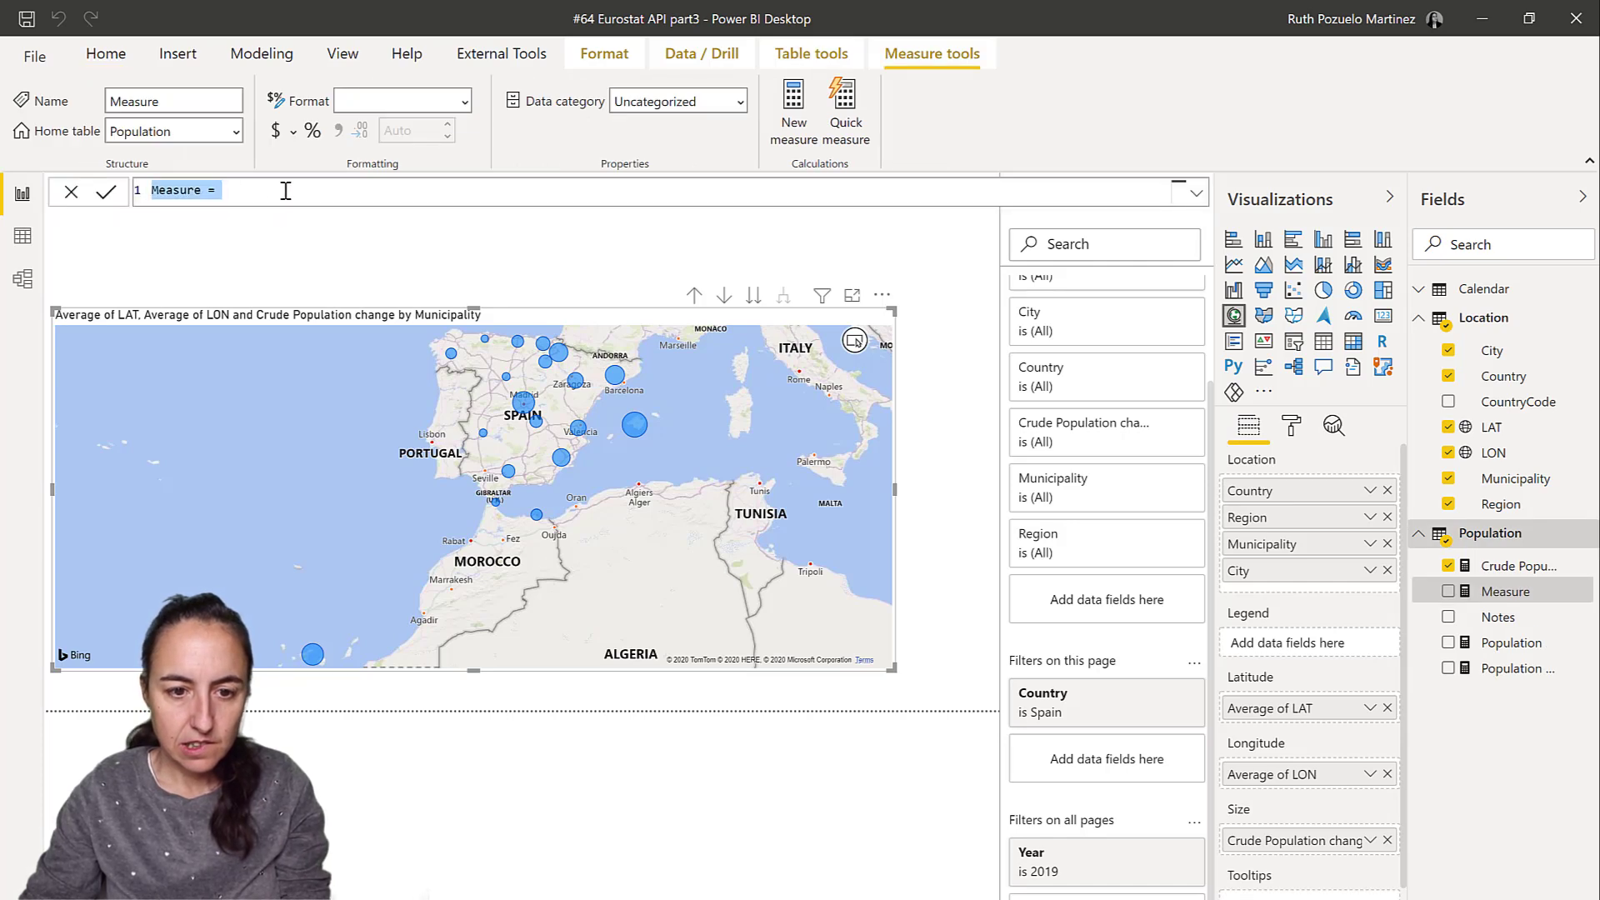
{"action": "type", "text": "Pop change color = SWITCH(TRUE(), [Crude Pop Change]<-15, \"#4262aa\", [Crude Pop Change]<-10, \"#7493c9\", [Crude Pop Change]<0, \"#b3c0e4\", [Crude Pop Change]<10, \"#f2d29c\", [Crude Pop Change]<15, \"#e9ae47\", [Crude Pop Change]>=15, \"#db7d42\")"}
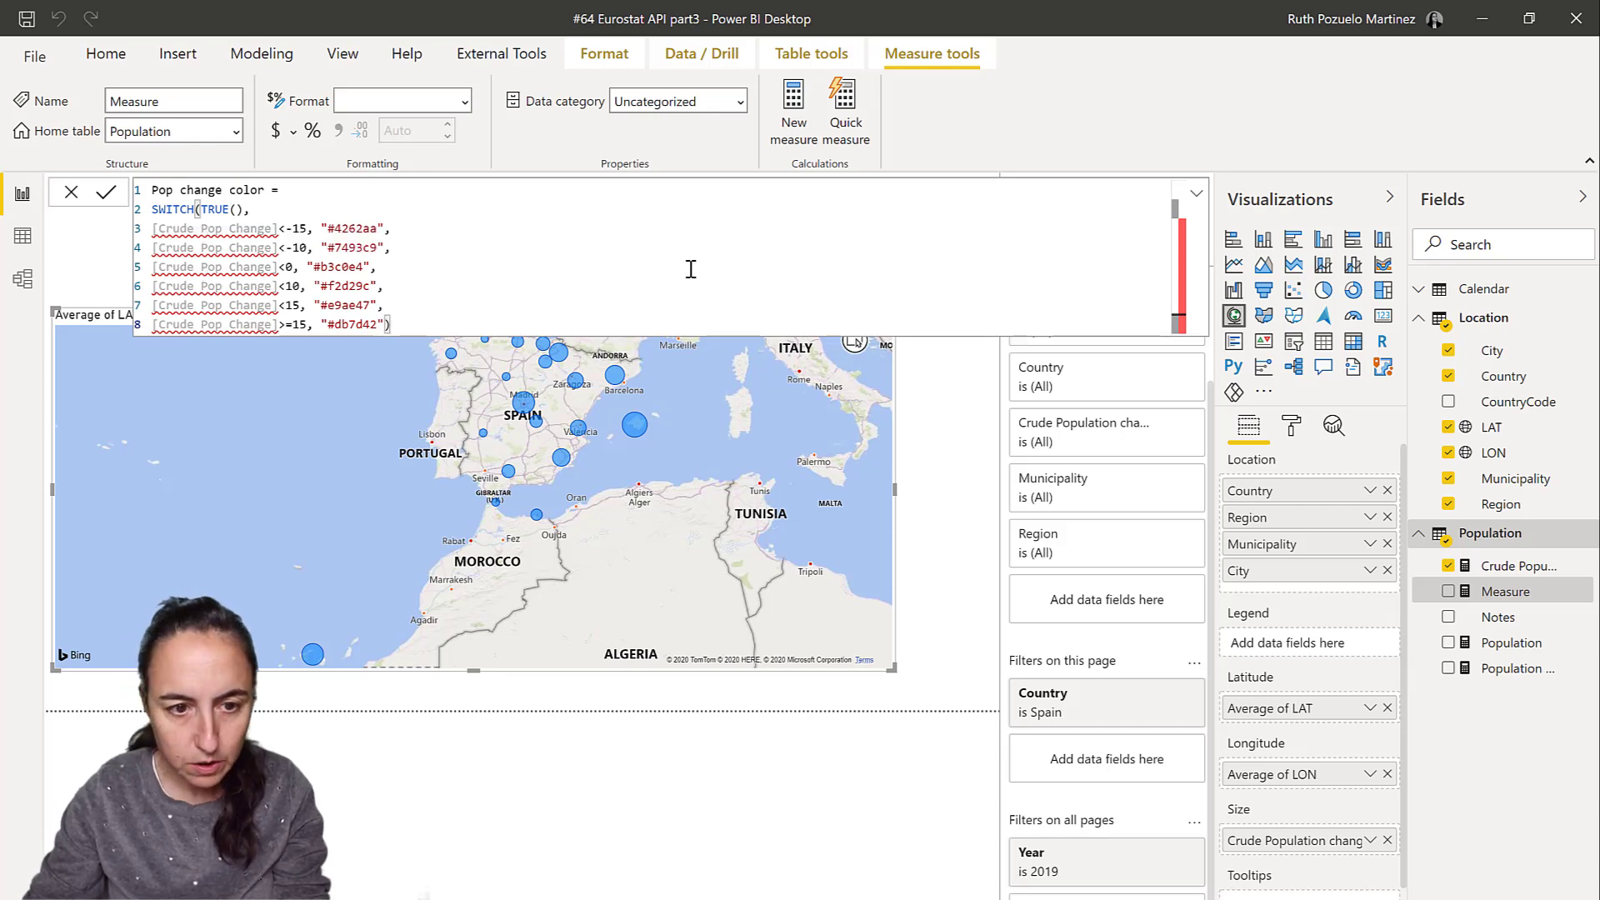
{"action": "left_click", "coordinate": [960, 447]}
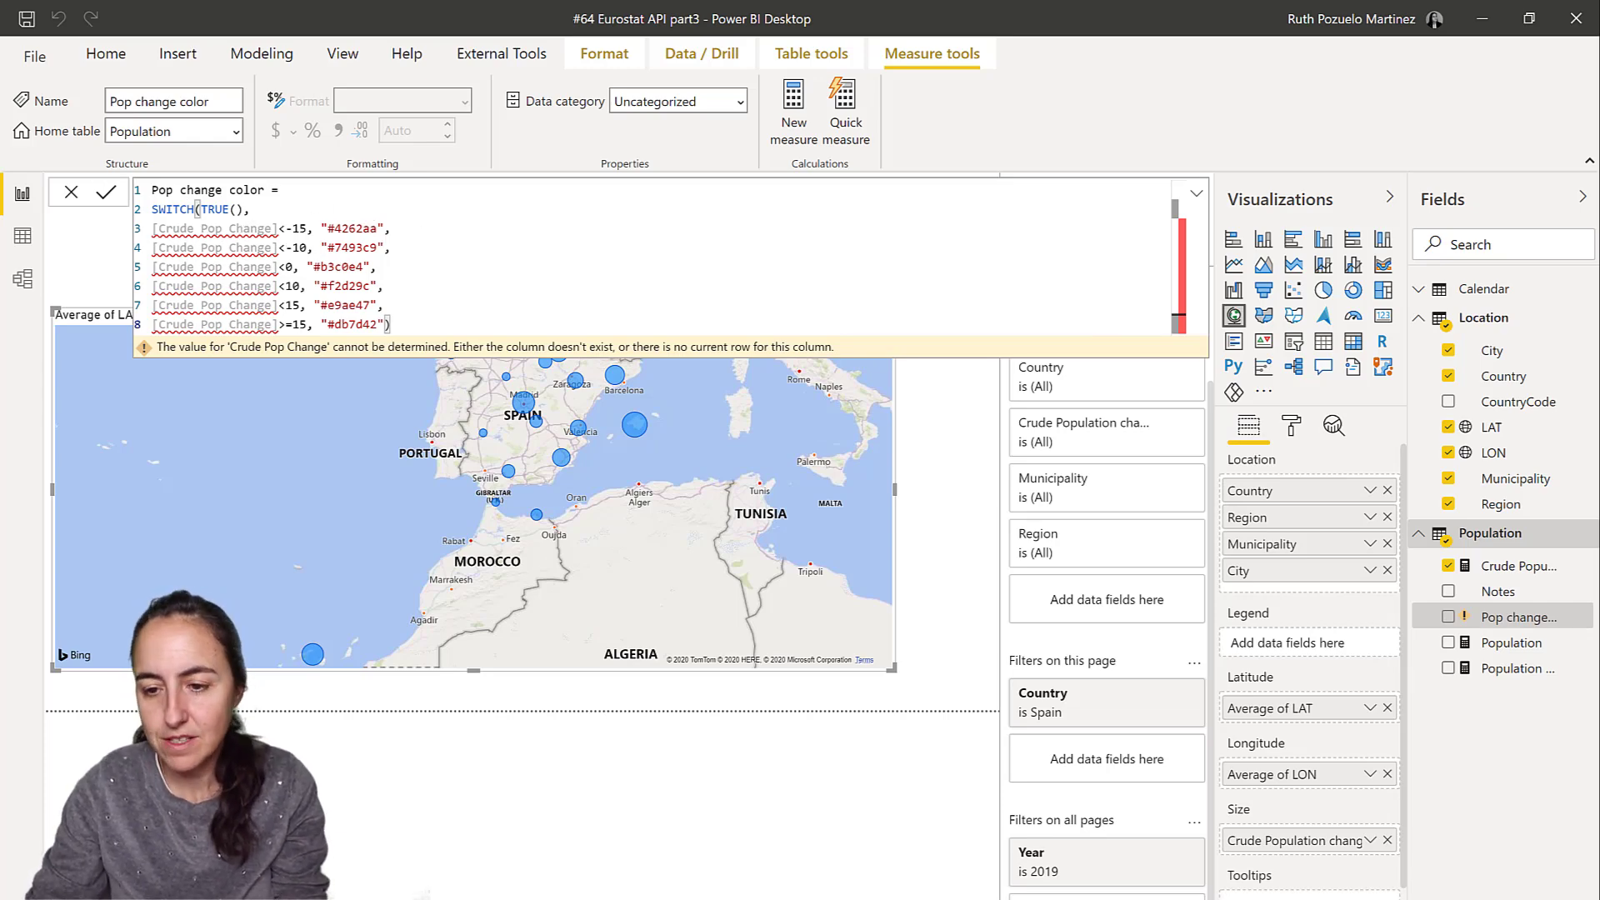
{"action": "key", "text": "Escape"}
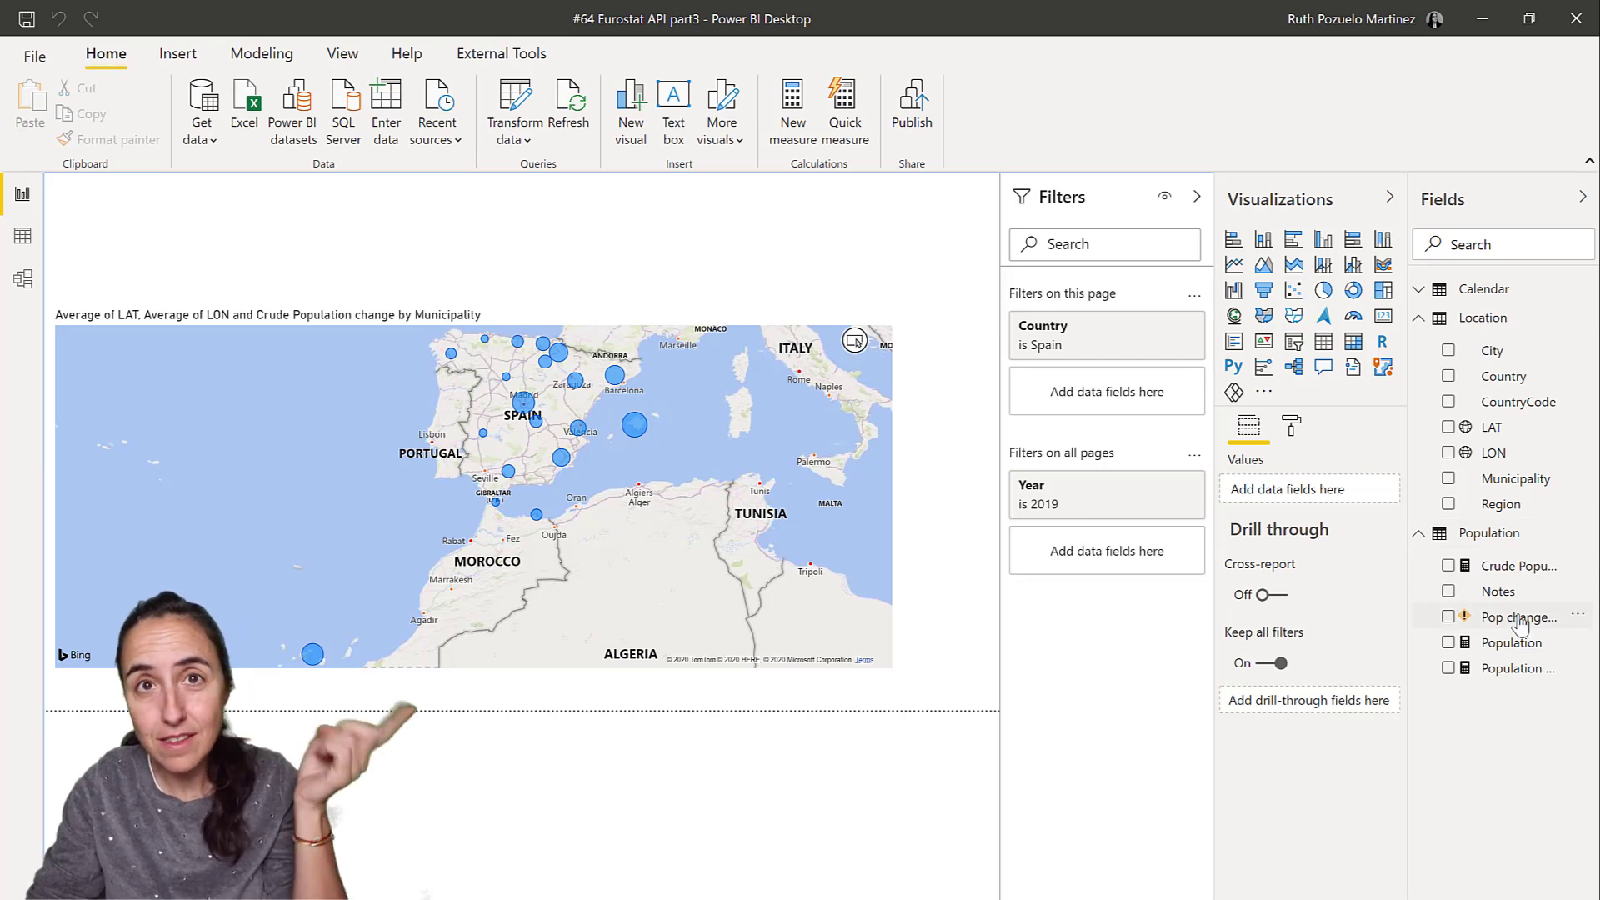
- Rename the Crude Population change measure to Crude Pop Change in the formula bar, then select the map
{"action": "mouse_move", "coordinate": [1520, 623]}
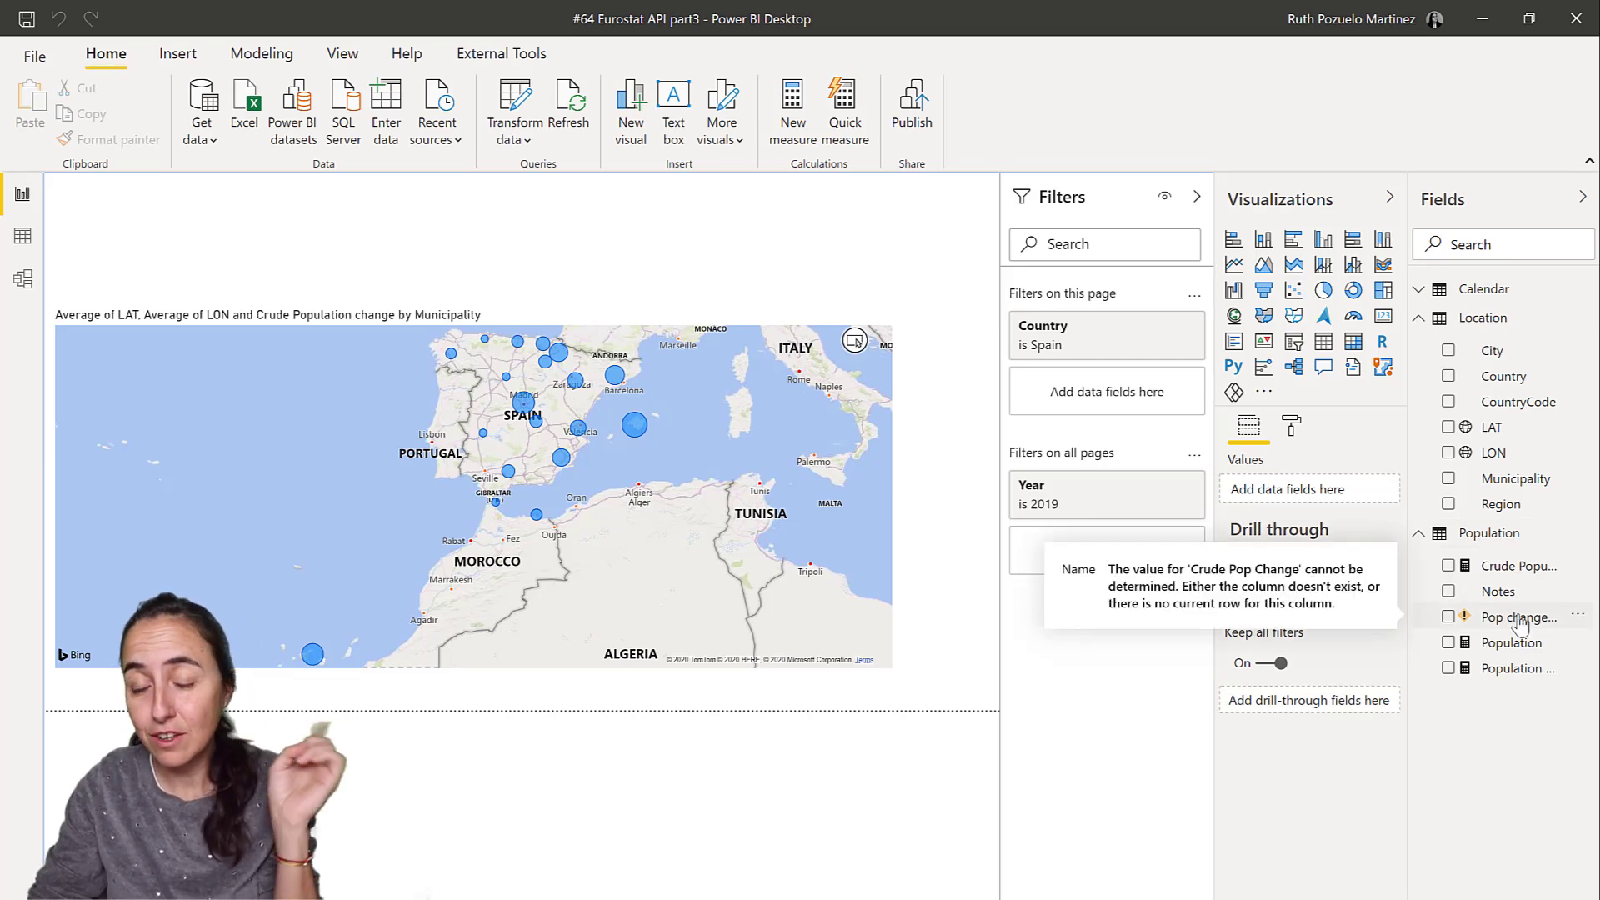
{"action": "left_click", "coordinate": [1526, 570]}
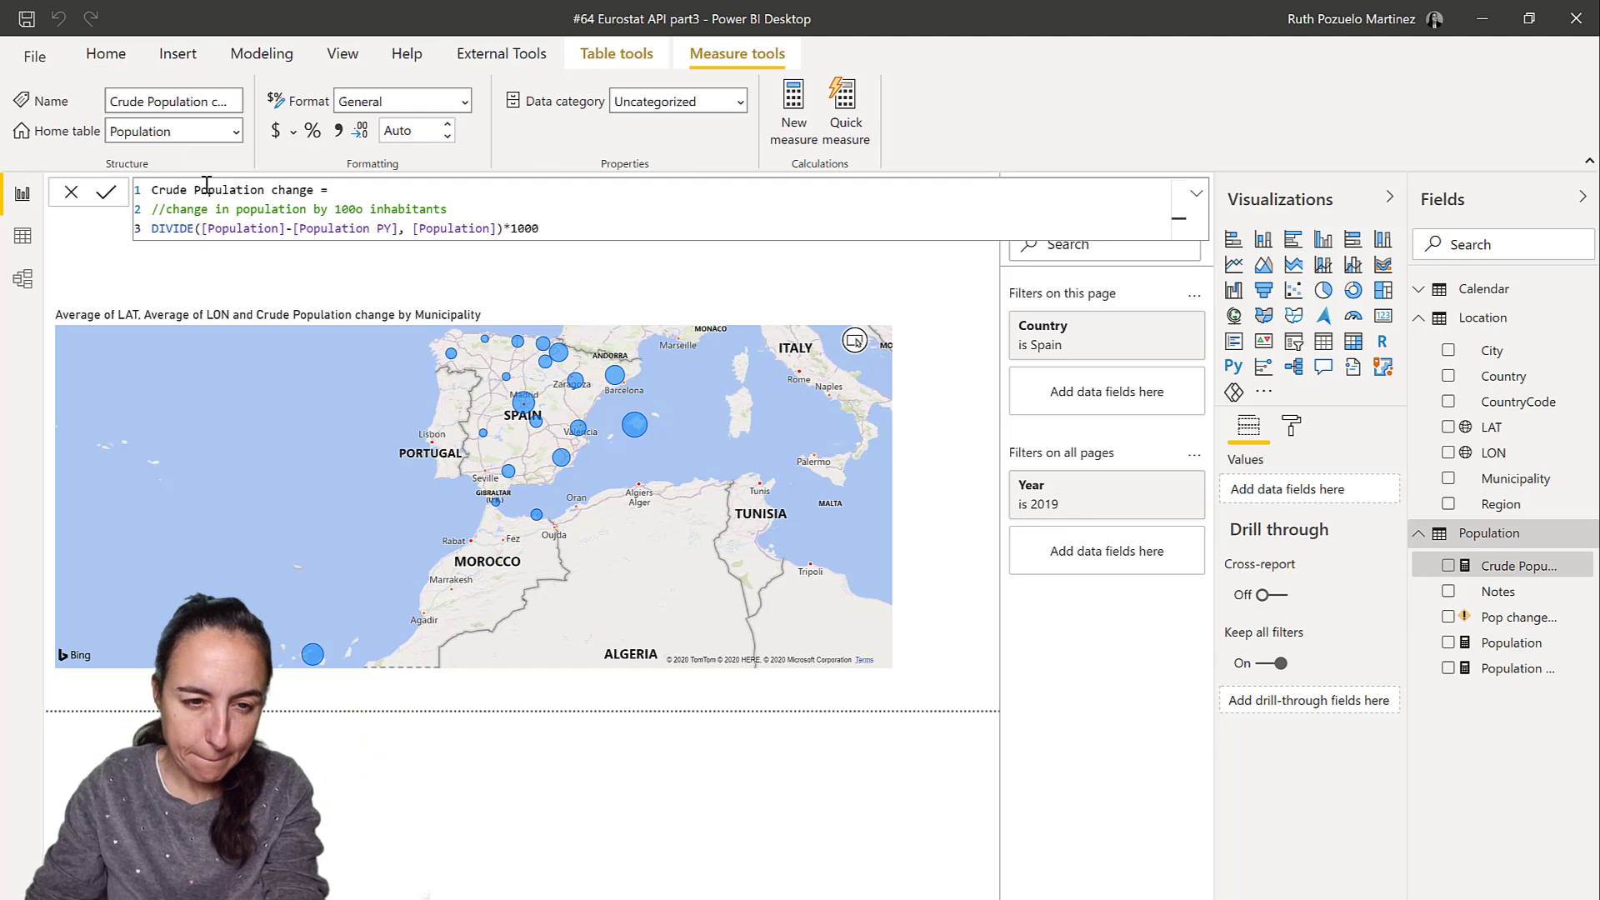
{"action": "left_click_drag", "start_coordinate": [221, 189], "coordinate": [268, 189]}
{"action": "key", "text": "BackSpace"}
{"action": "key", "text": "BackSpace"}
{"action": "key", "text": "BackSpace"}
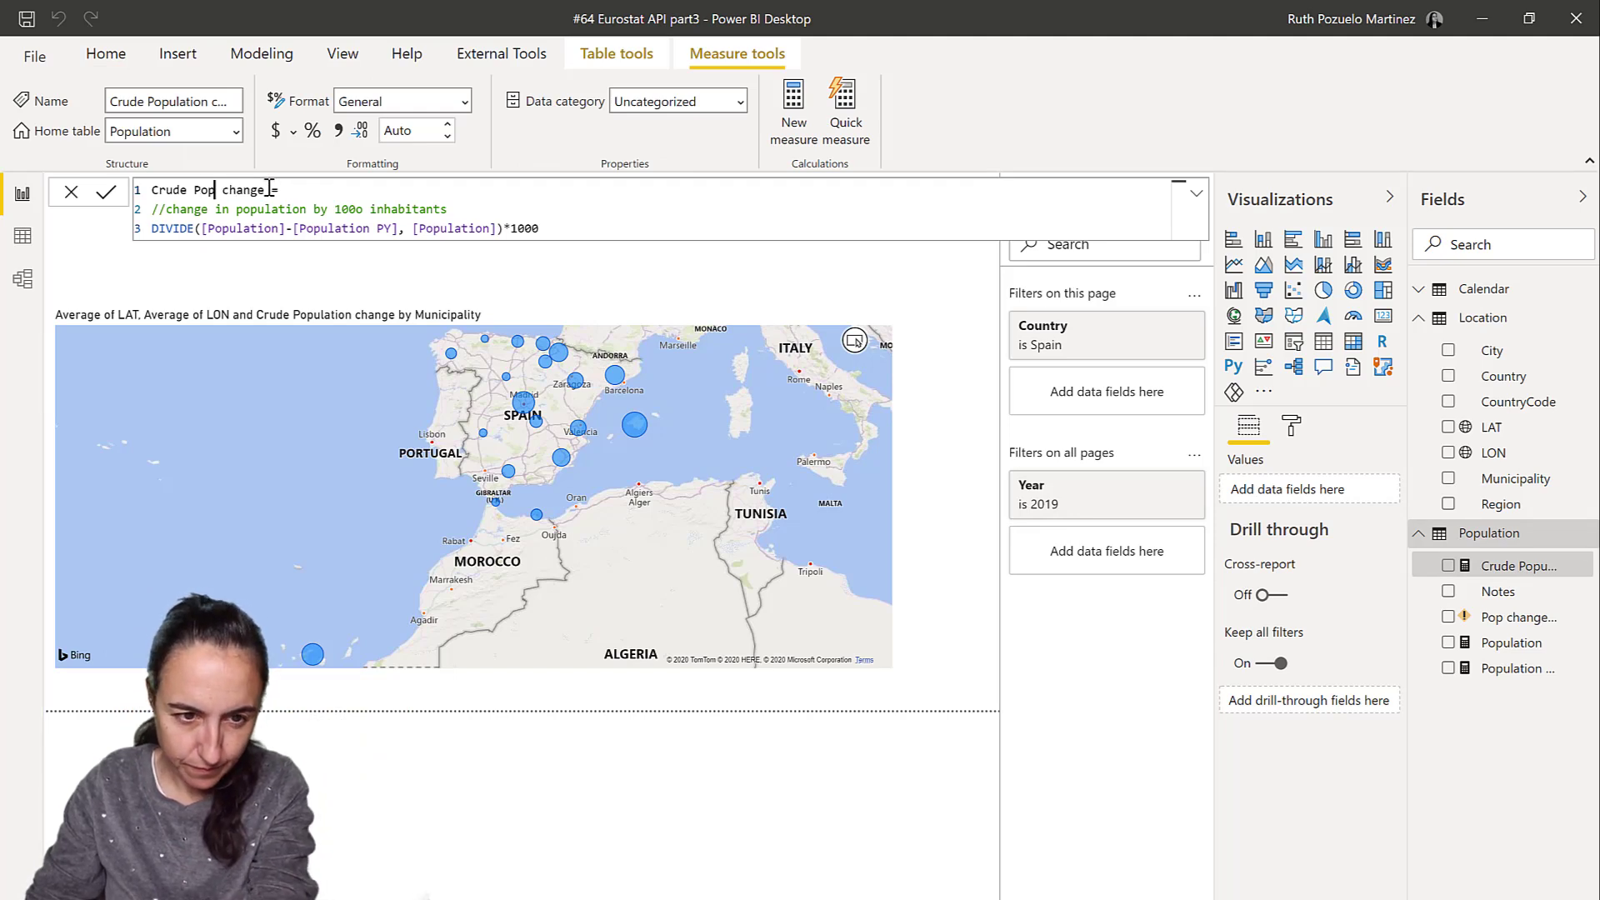
{"action": "type", "text": "p"}
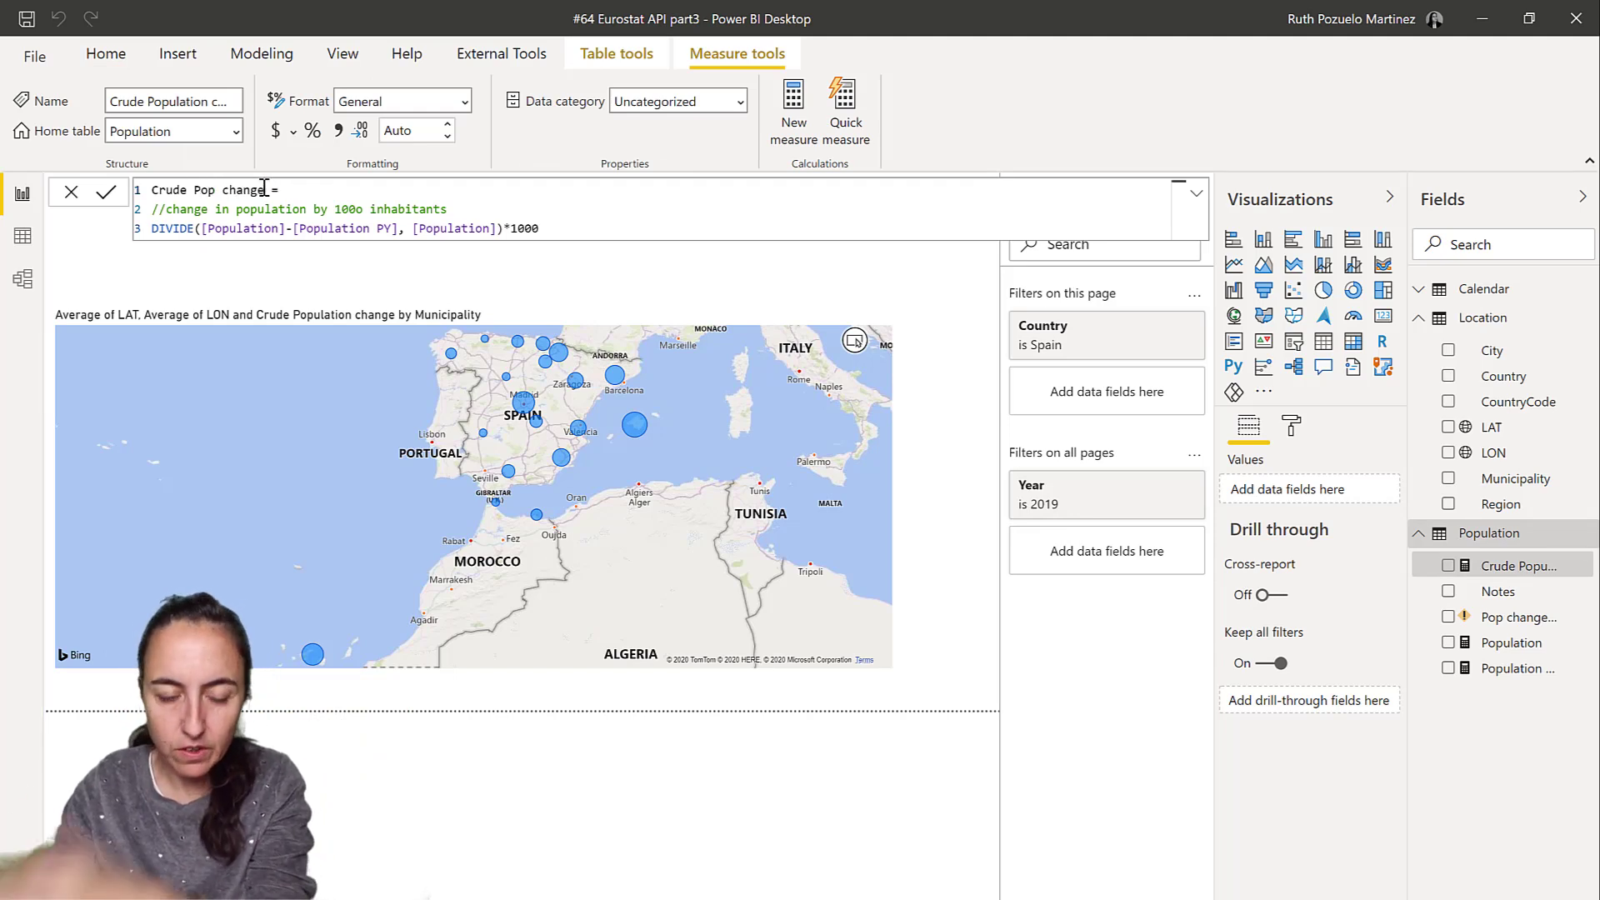
{"action": "key", "text": "Return"}
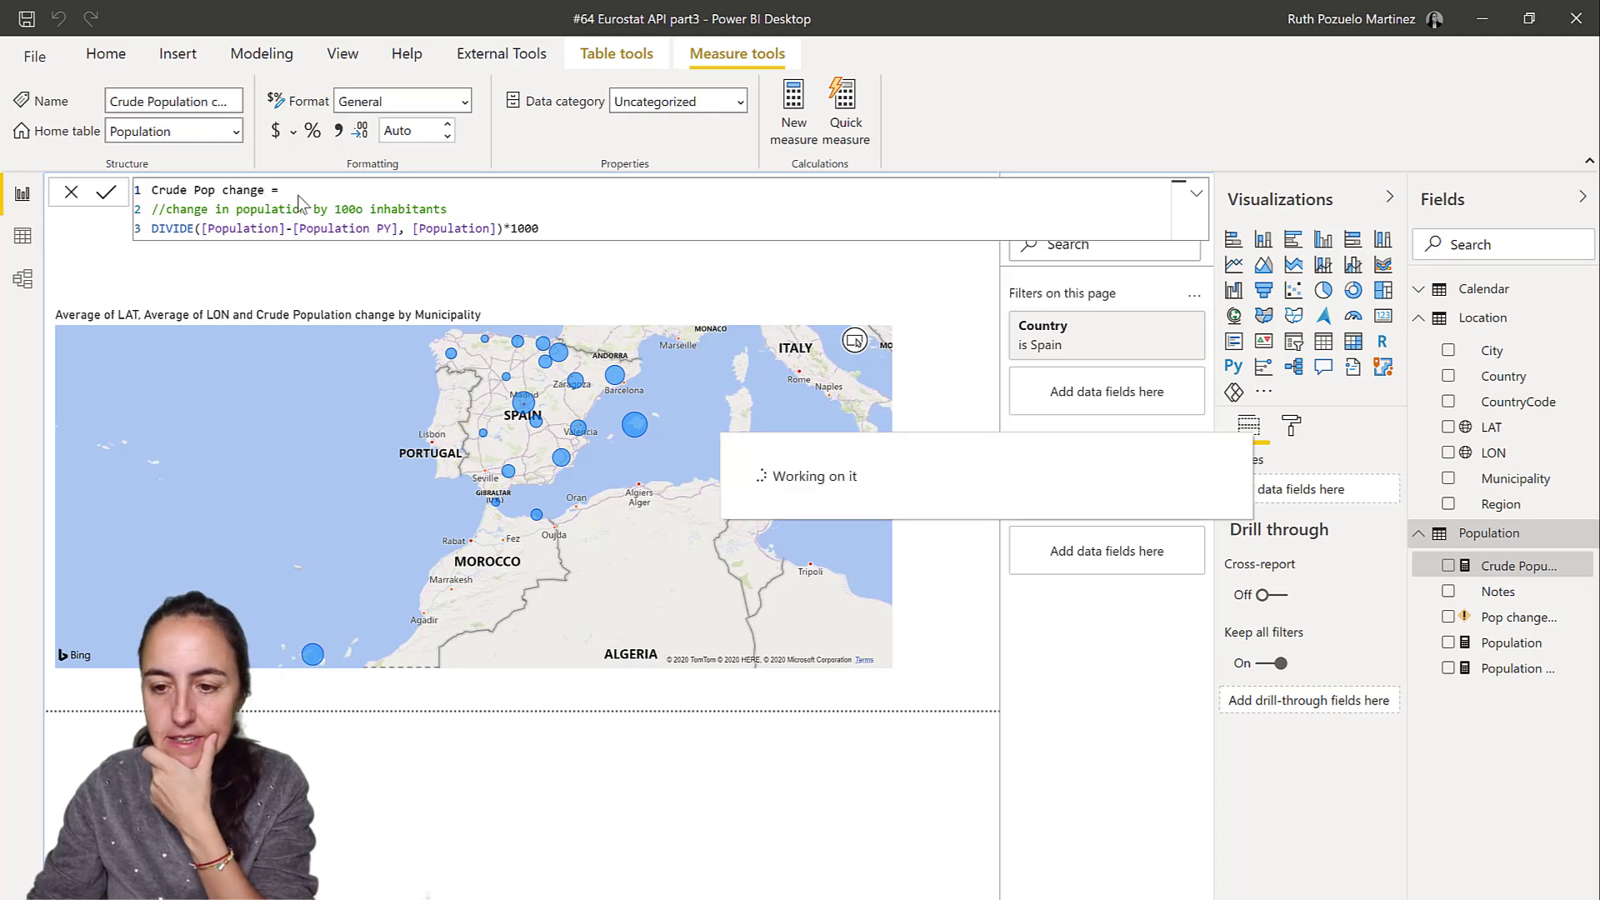
{"action": "left_click", "coordinate": [231, 190]}
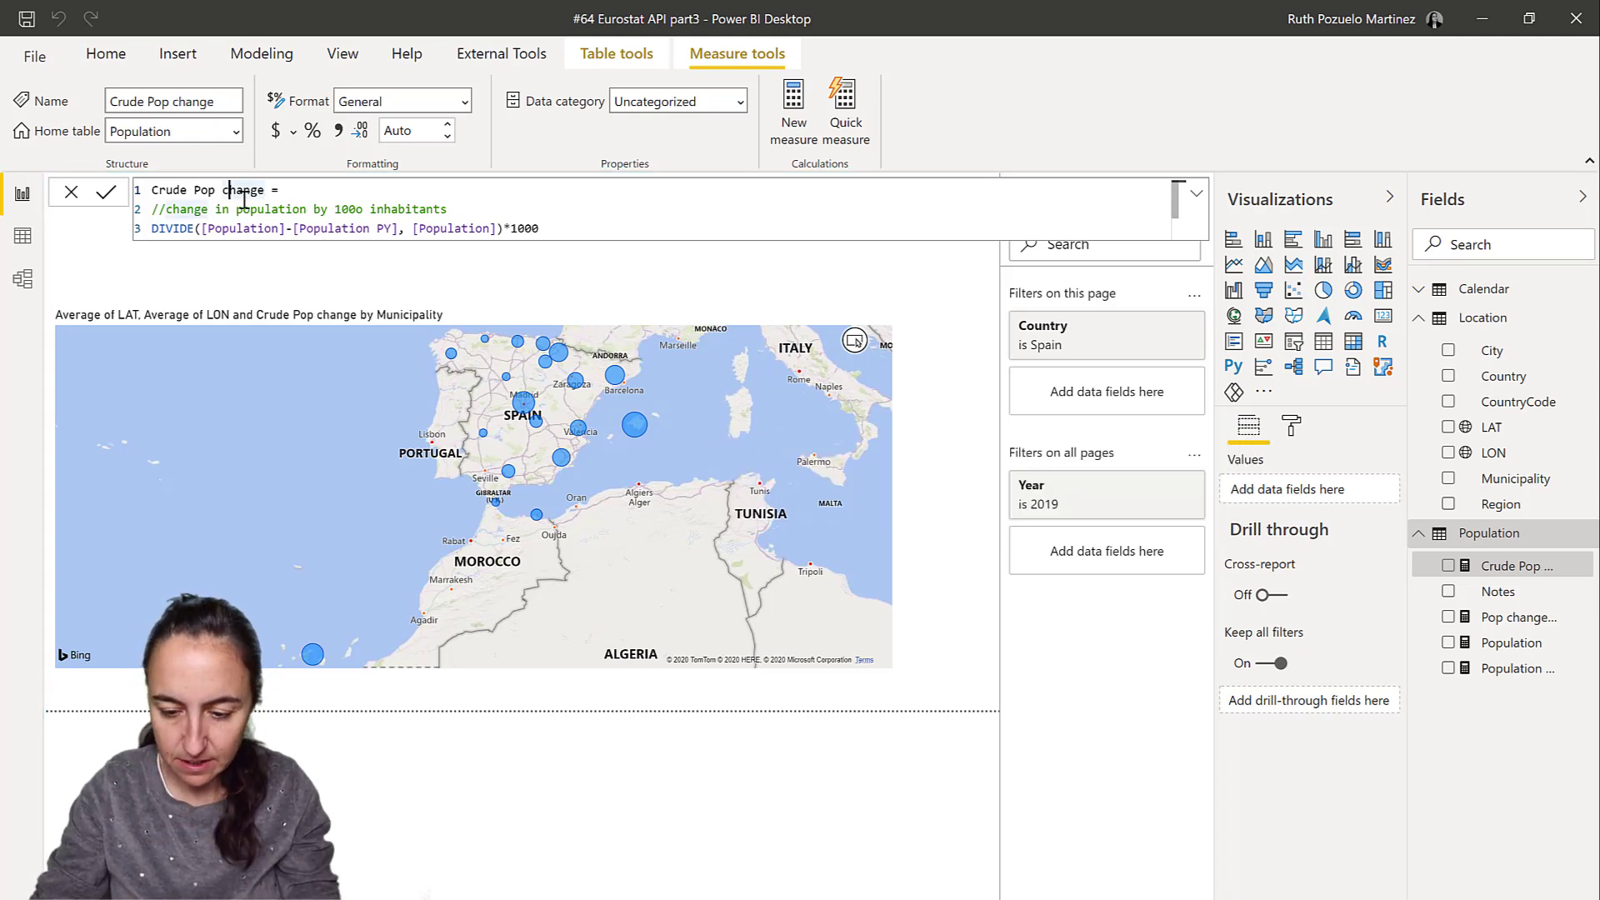
{"action": "key", "text": "Delete"}
{"action": "type", "text": "C"}
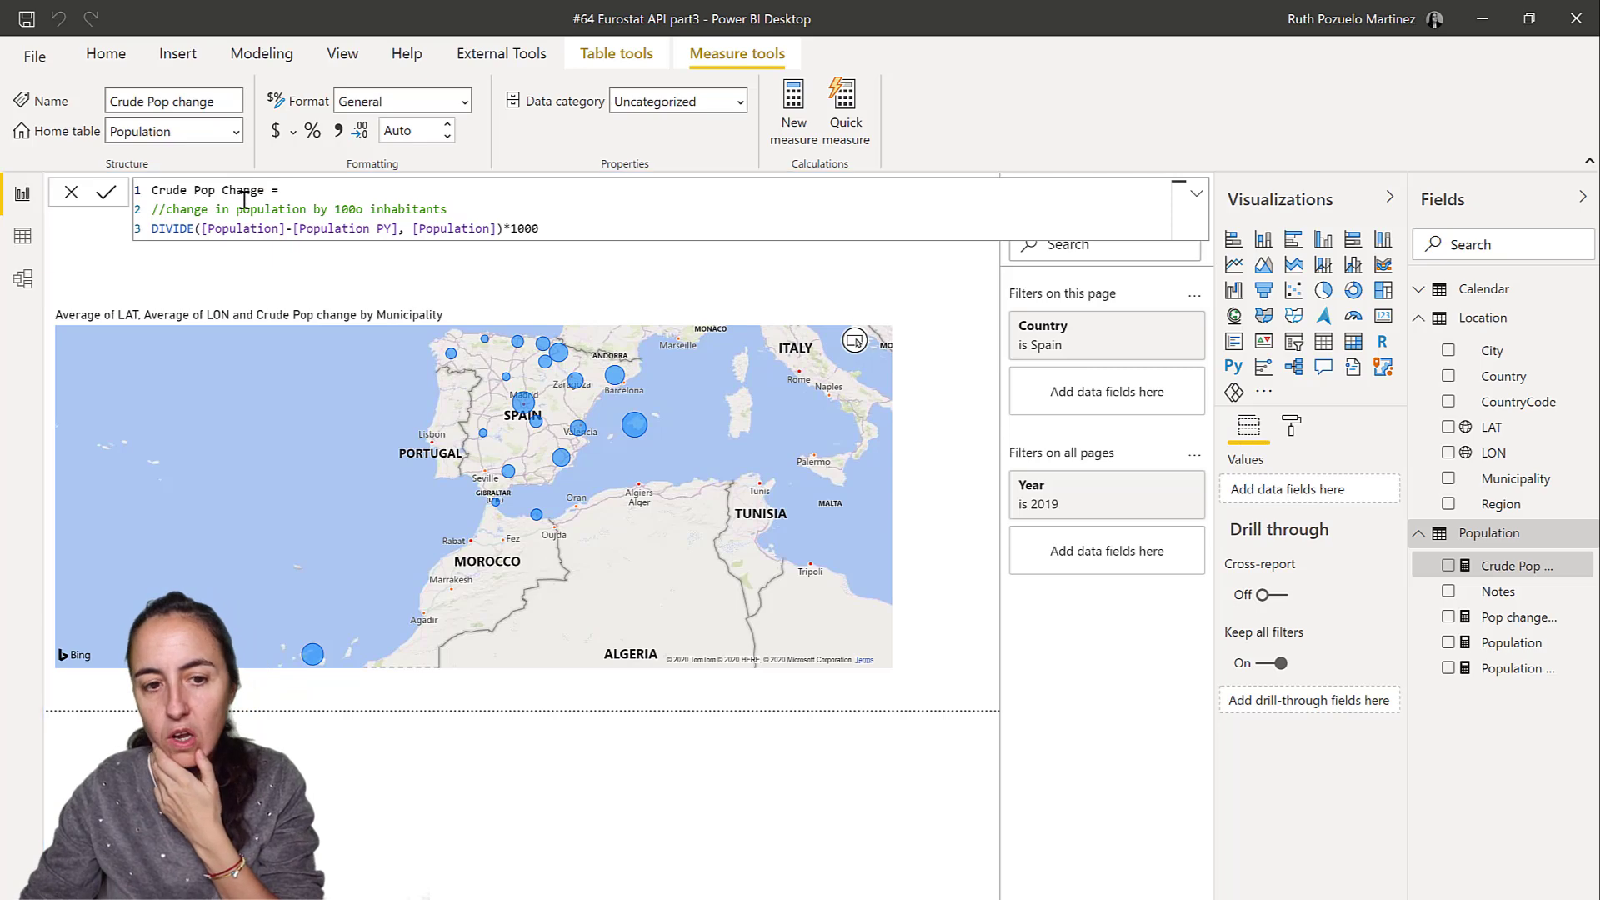
{"action": "key", "text": "Return"}
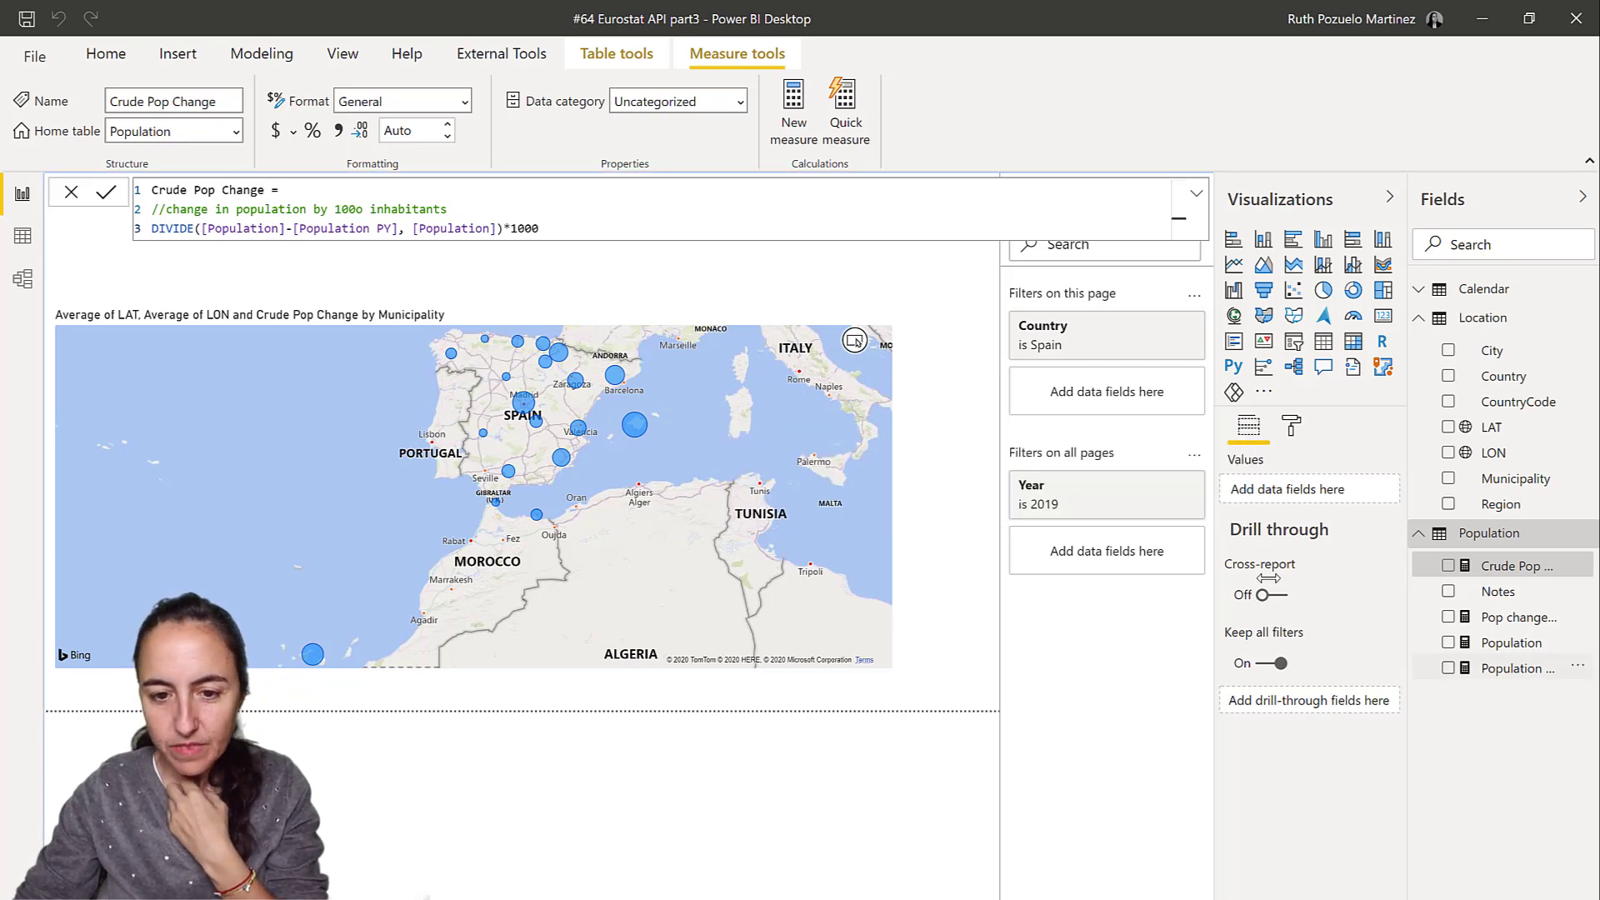
{"action": "left_click", "coordinate": [894, 553]}
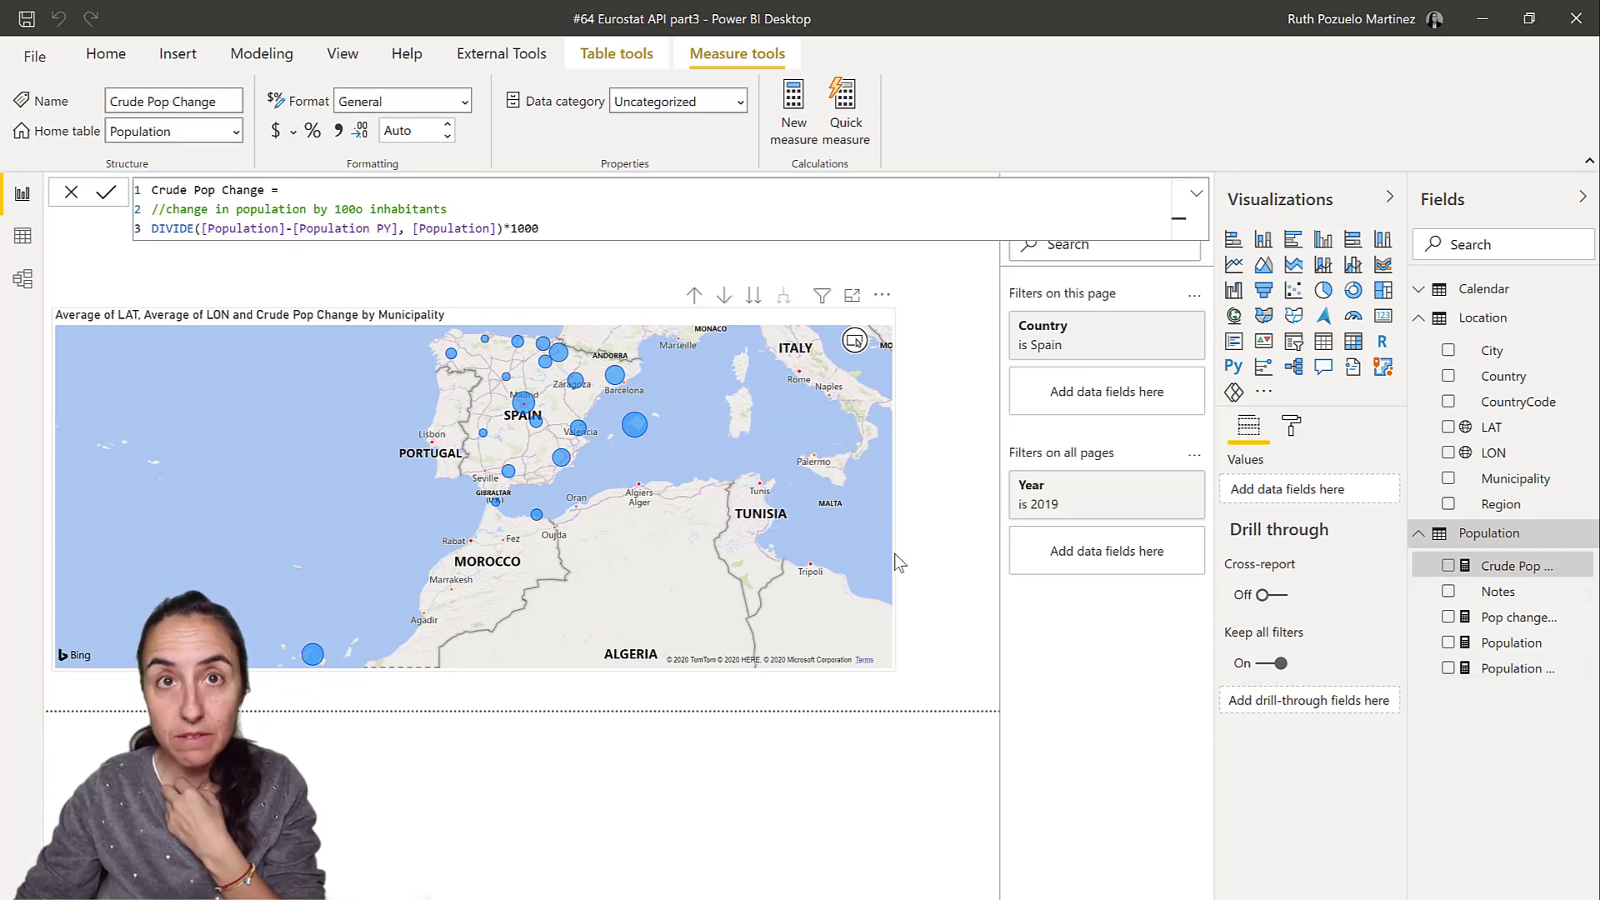
- Open conditional colouring for the map's bubble data colours and try the rule-based style
{"action": "left_click", "coordinate": [1292, 426]}
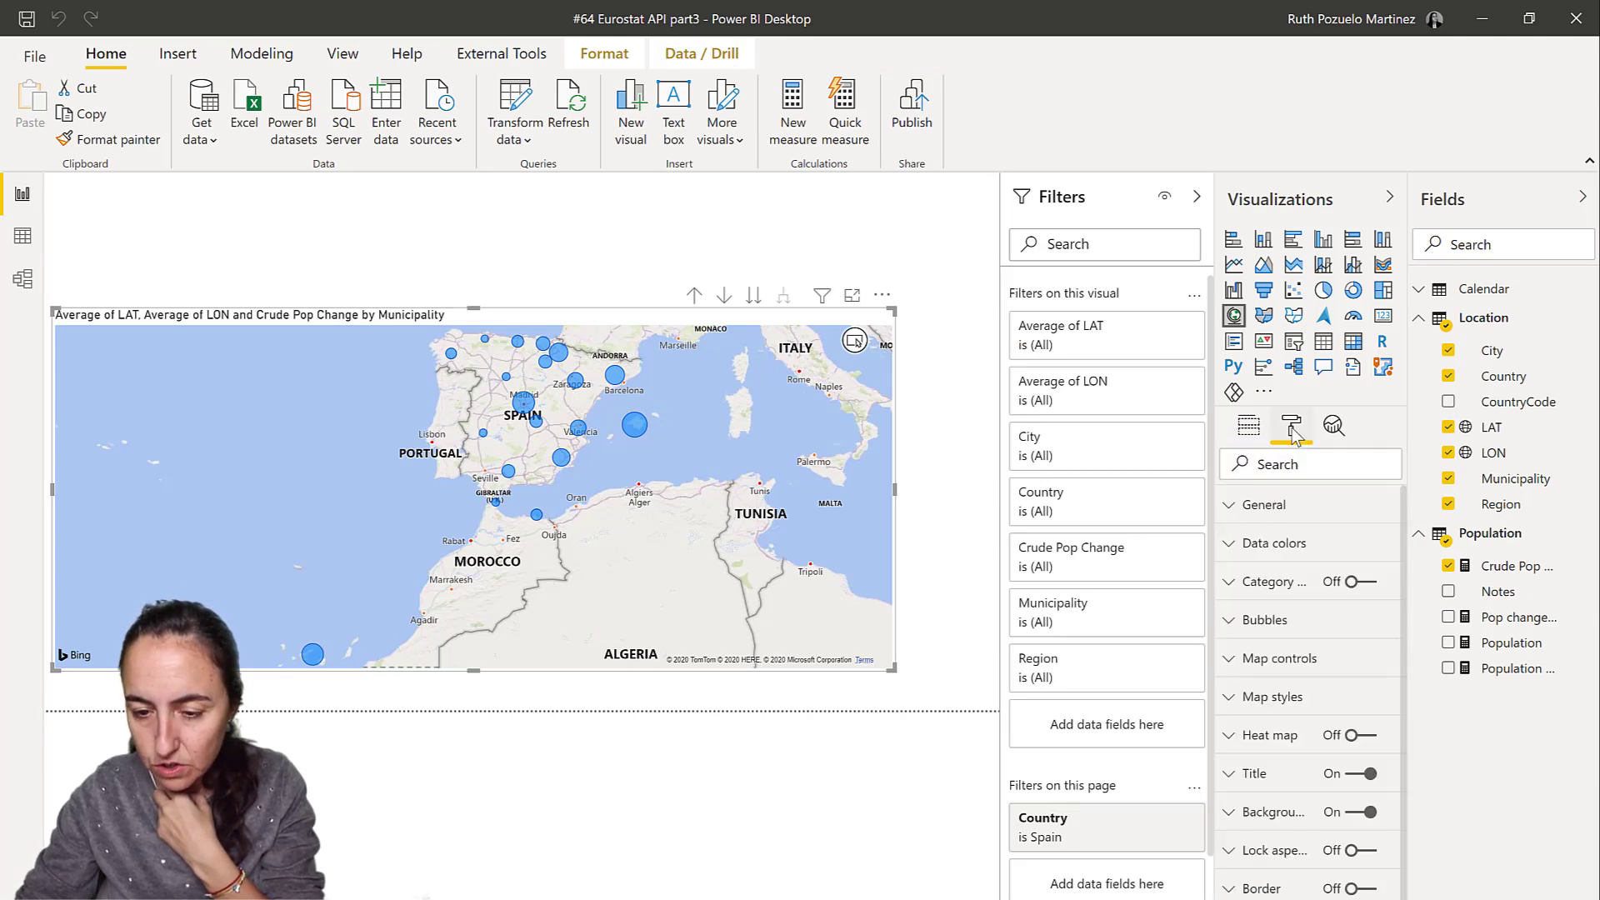
{"action": "left_click", "coordinate": [1282, 545]}
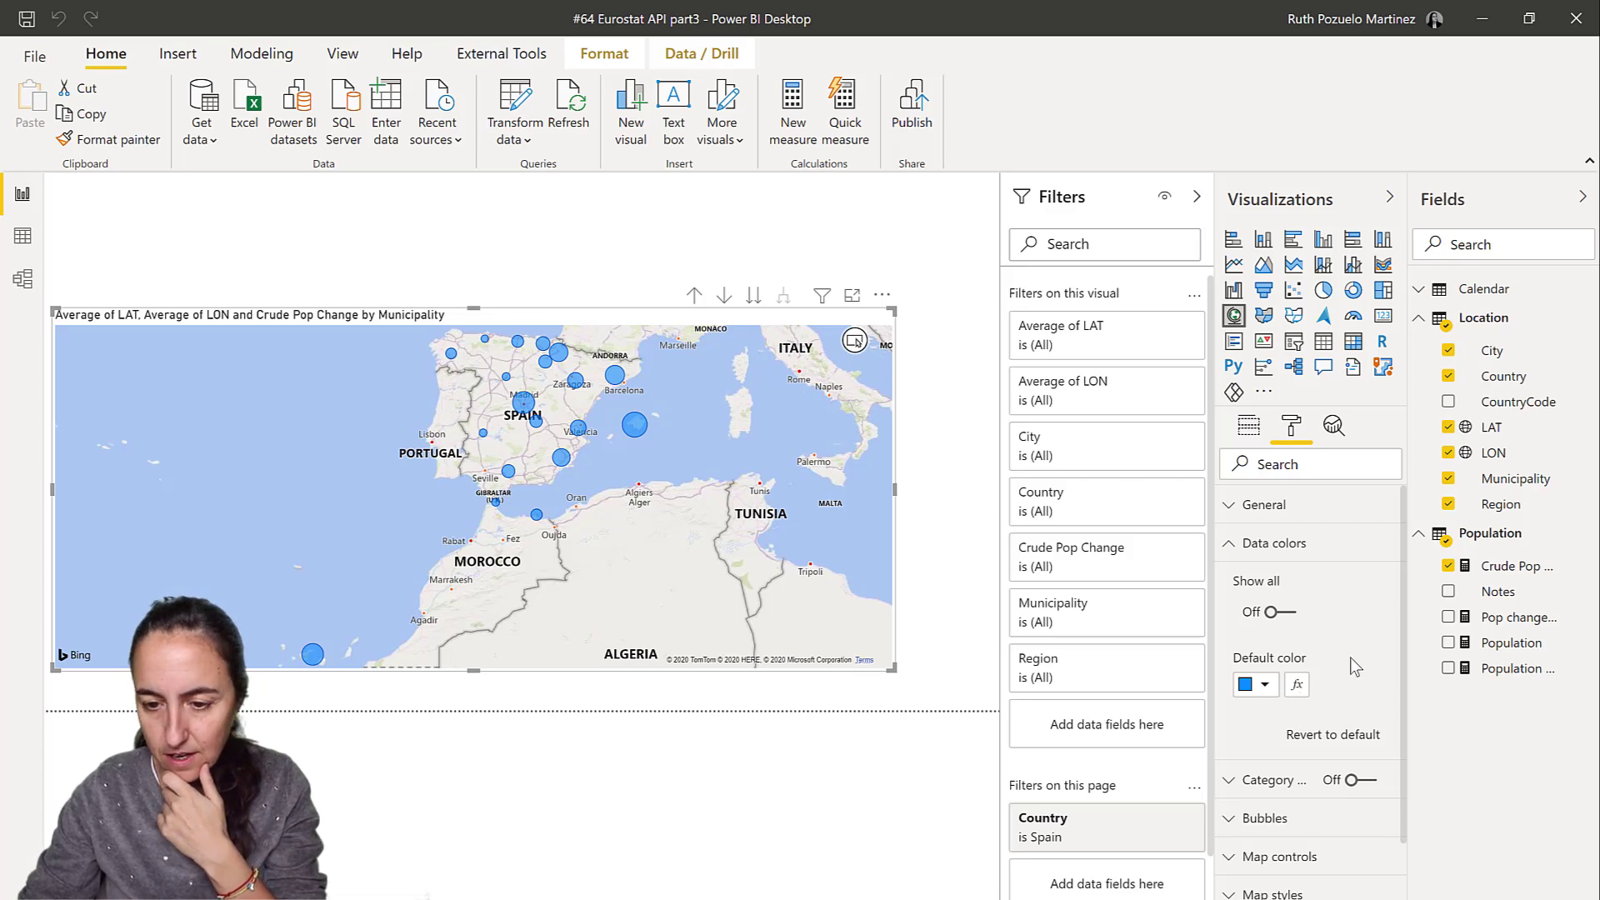
{"action": "left_click", "coordinate": [1297, 685]}
{"action": "left_click", "coordinate": [514, 383]}
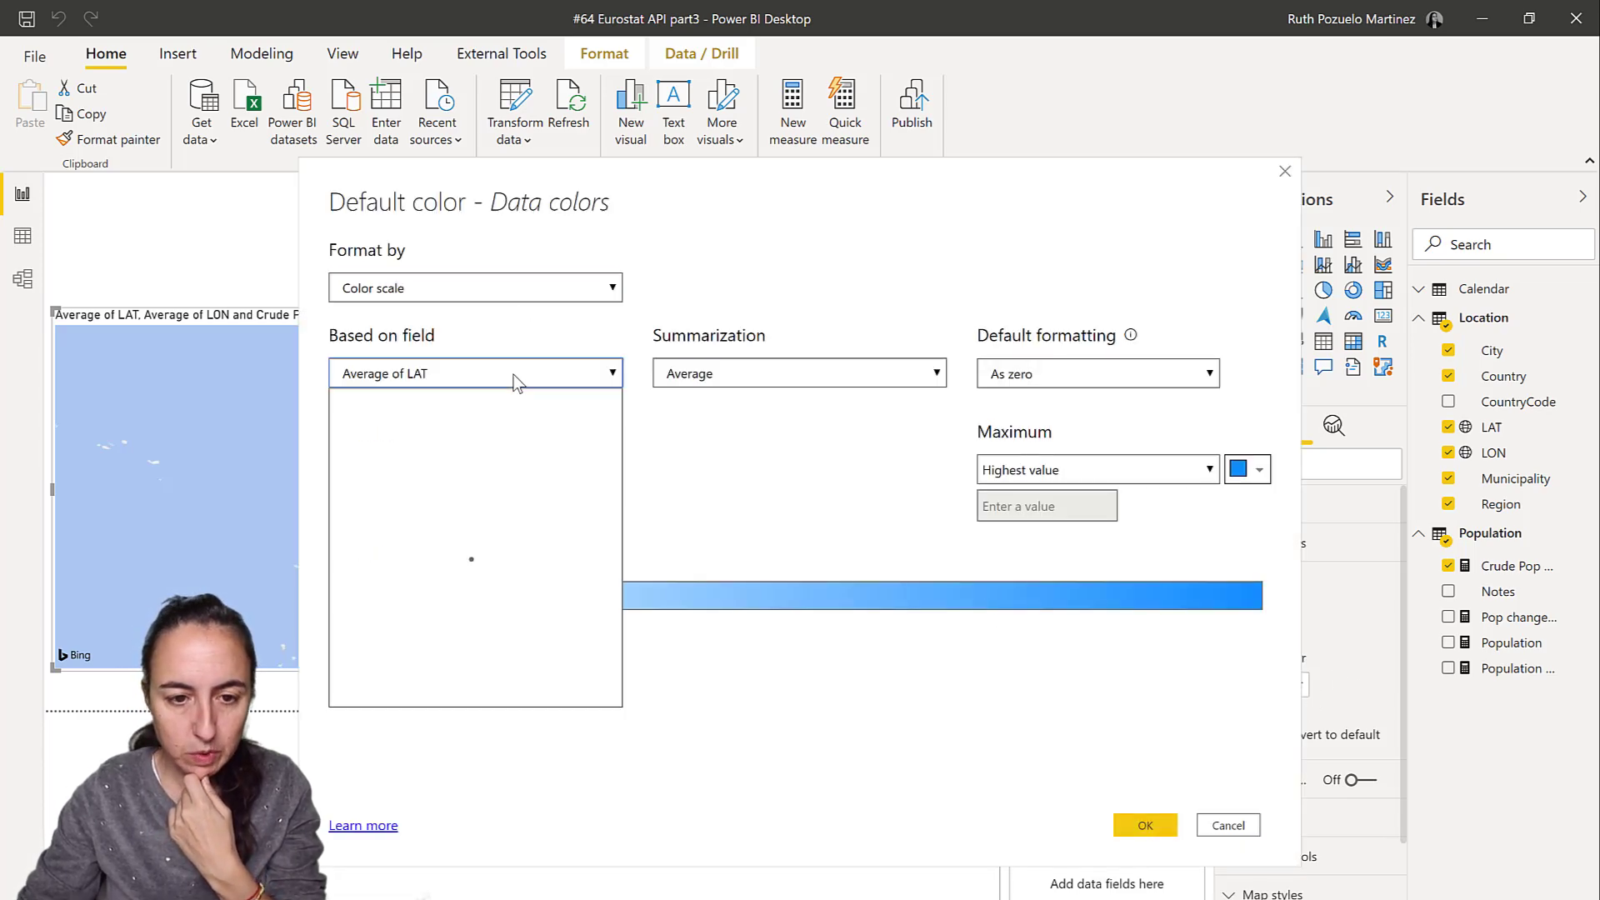
{"action": "left_click", "coordinate": [509, 290]}
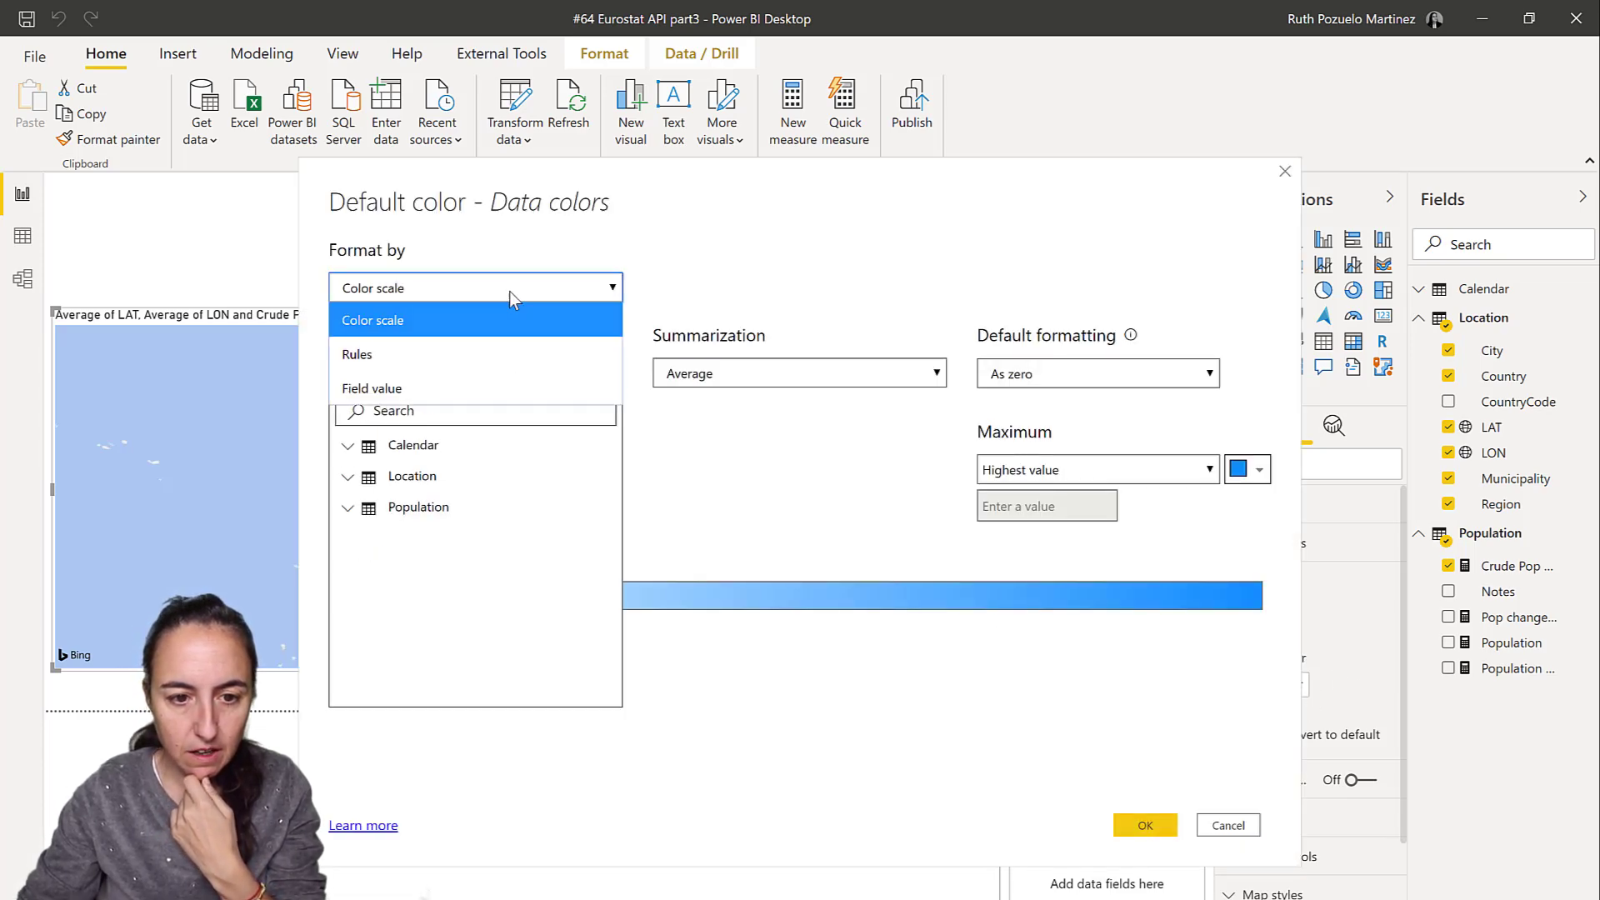
{"action": "left_click", "coordinate": [458, 356]}
{"action": "left_click", "coordinate": [450, 372]}
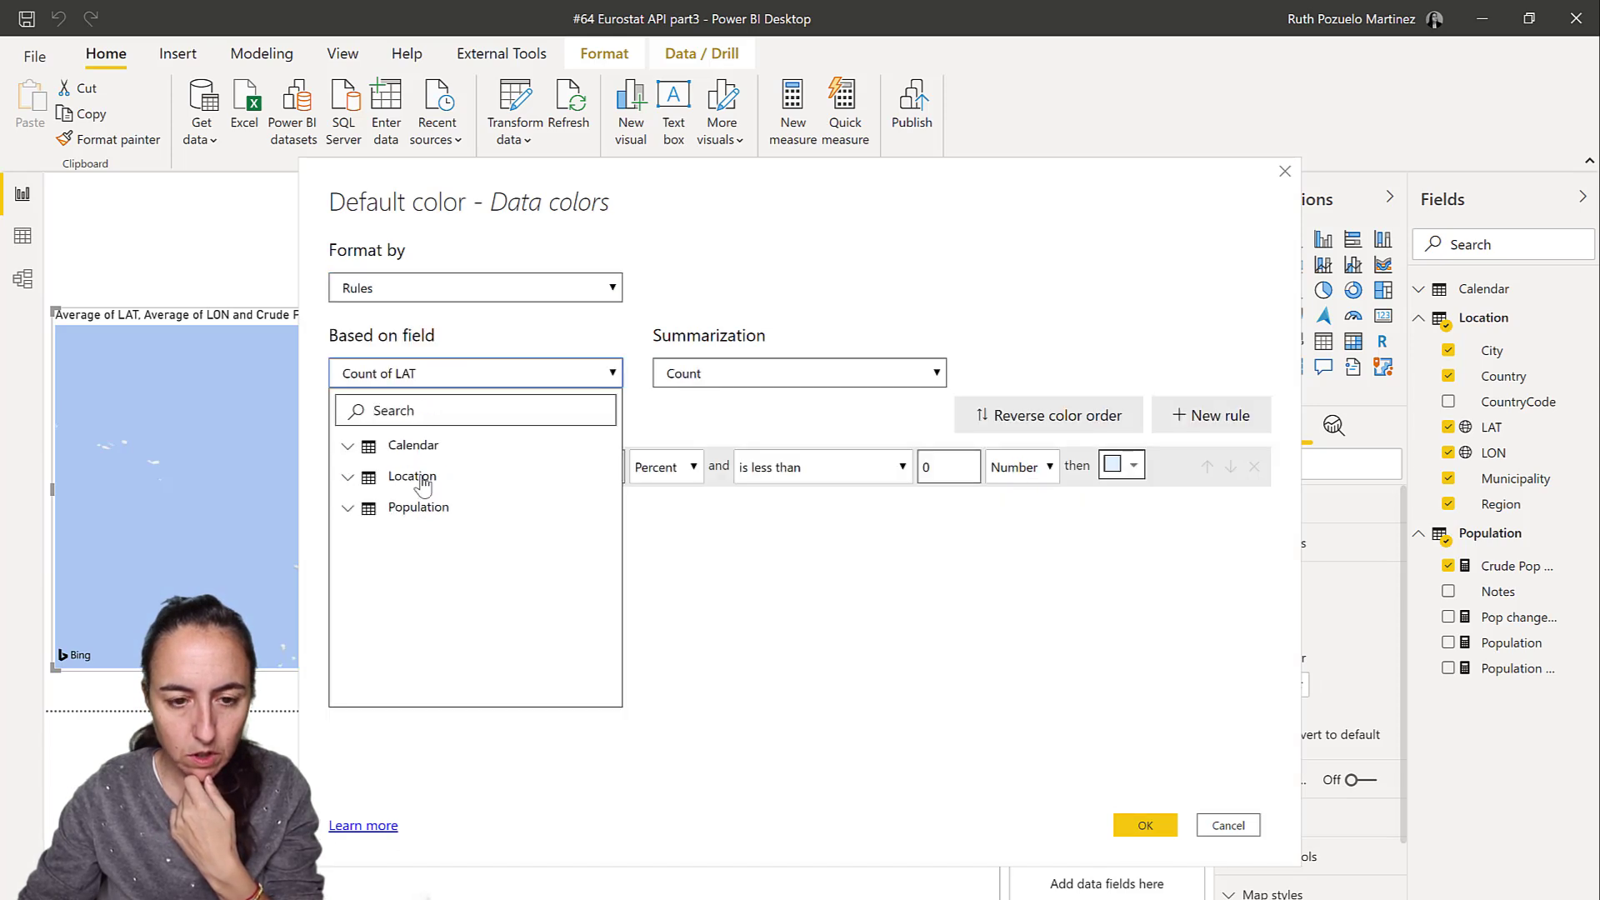
{"action": "left_click", "coordinate": [422, 506]}
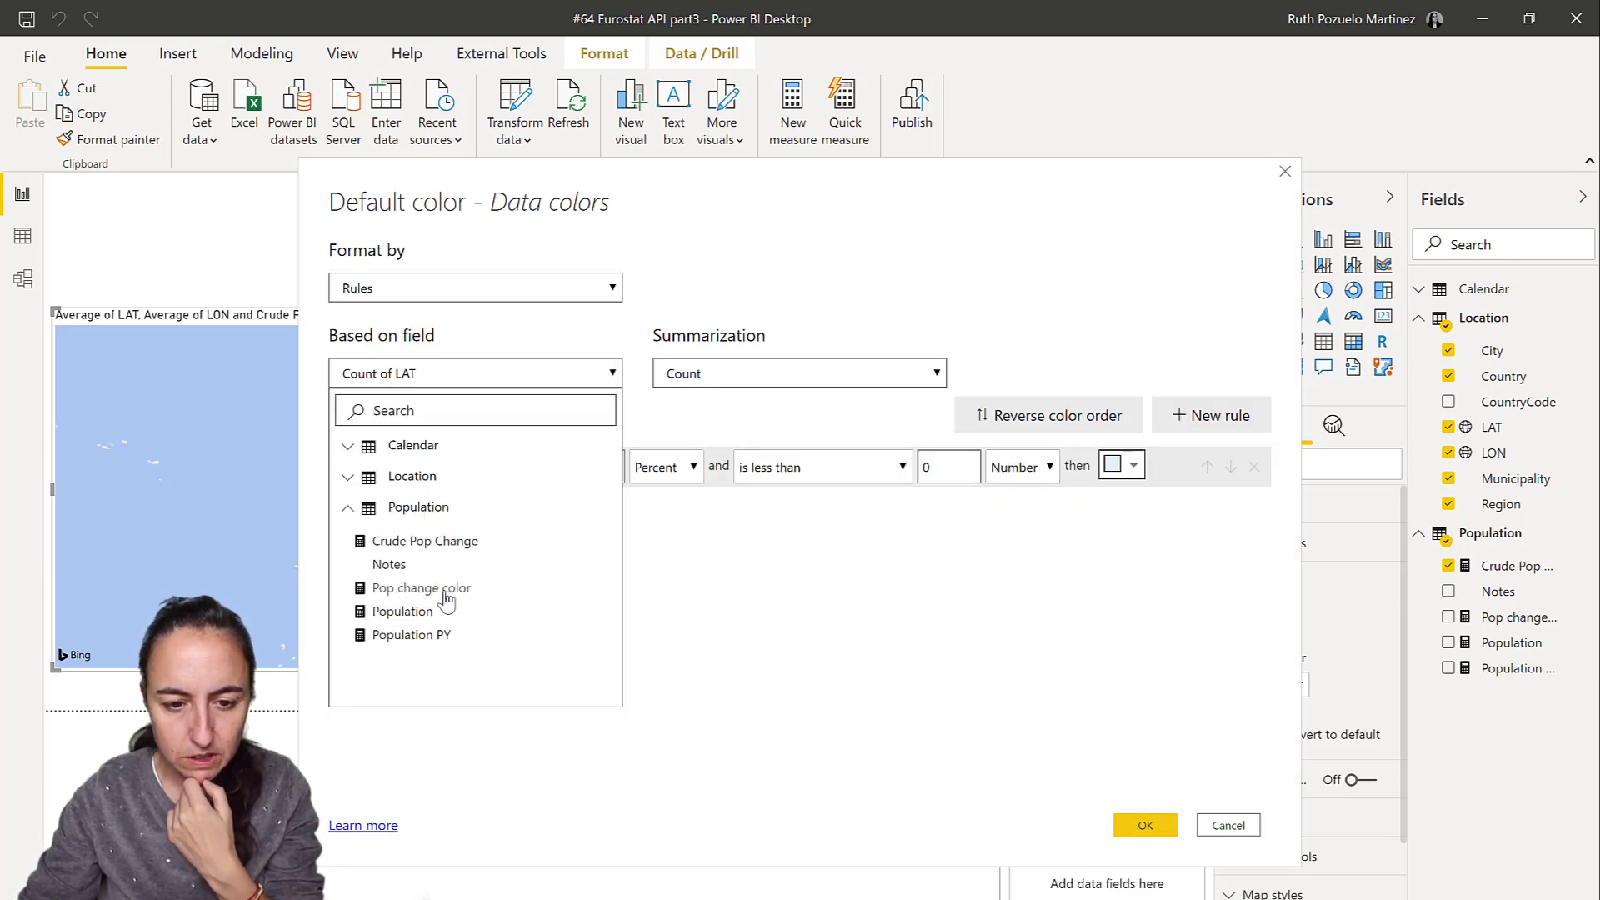
- Colour the bubbles by Field value based on Pop change color and confirm
{"action": "left_click", "coordinate": [474, 293]}
{"action": "left_click", "coordinate": [447, 395]}
{"action": "left_click", "coordinate": [435, 385]}
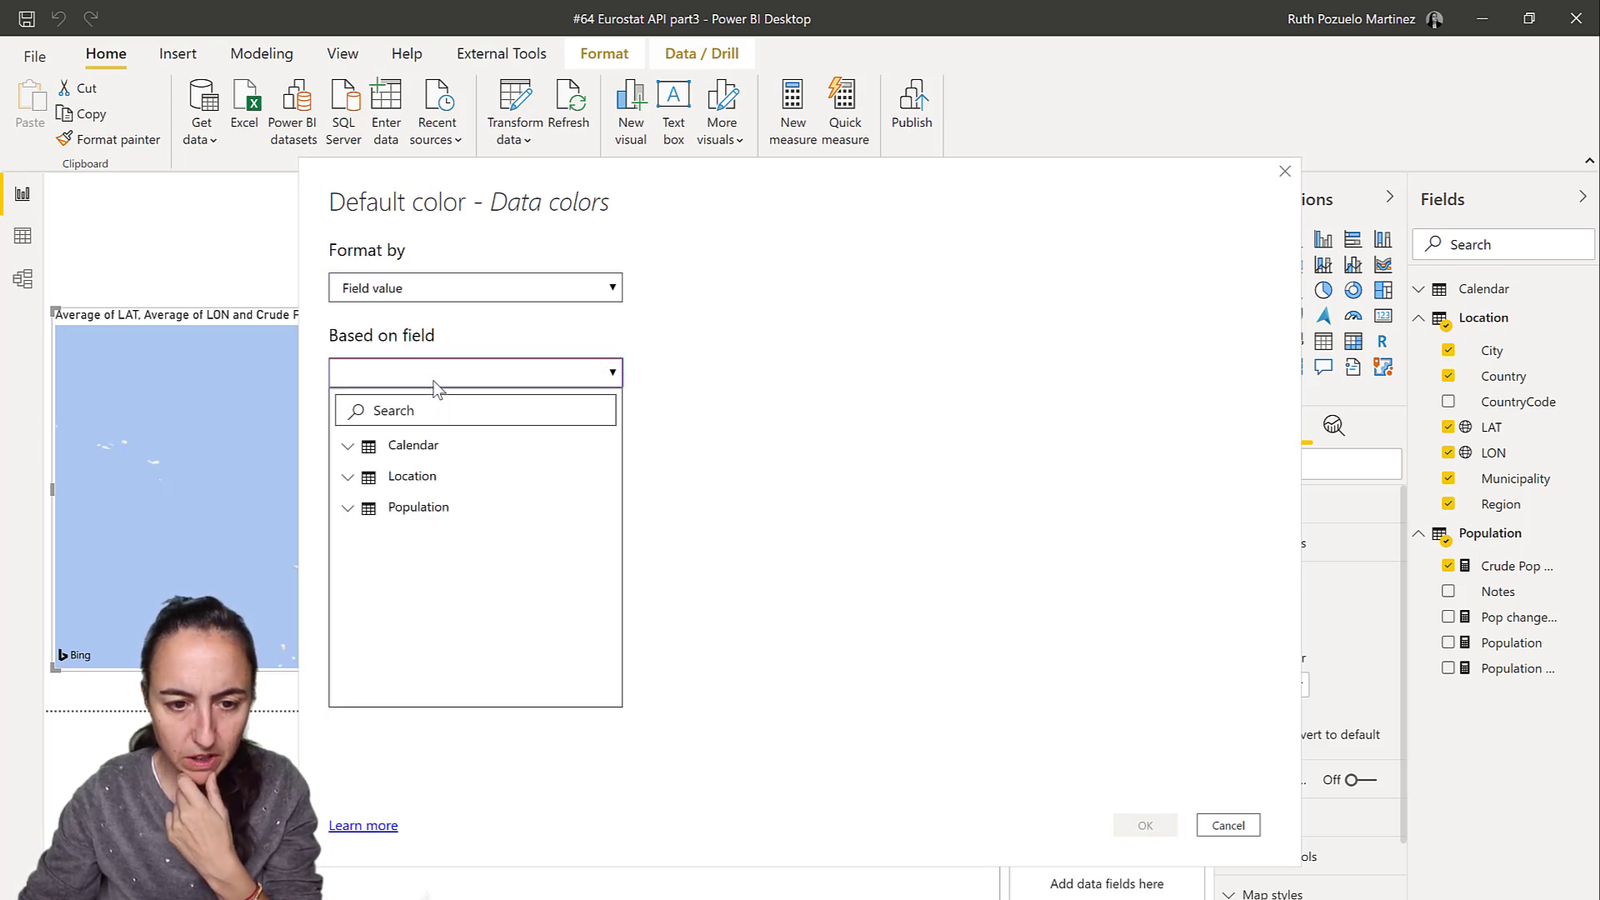
{"action": "left_click", "coordinate": [418, 508]}
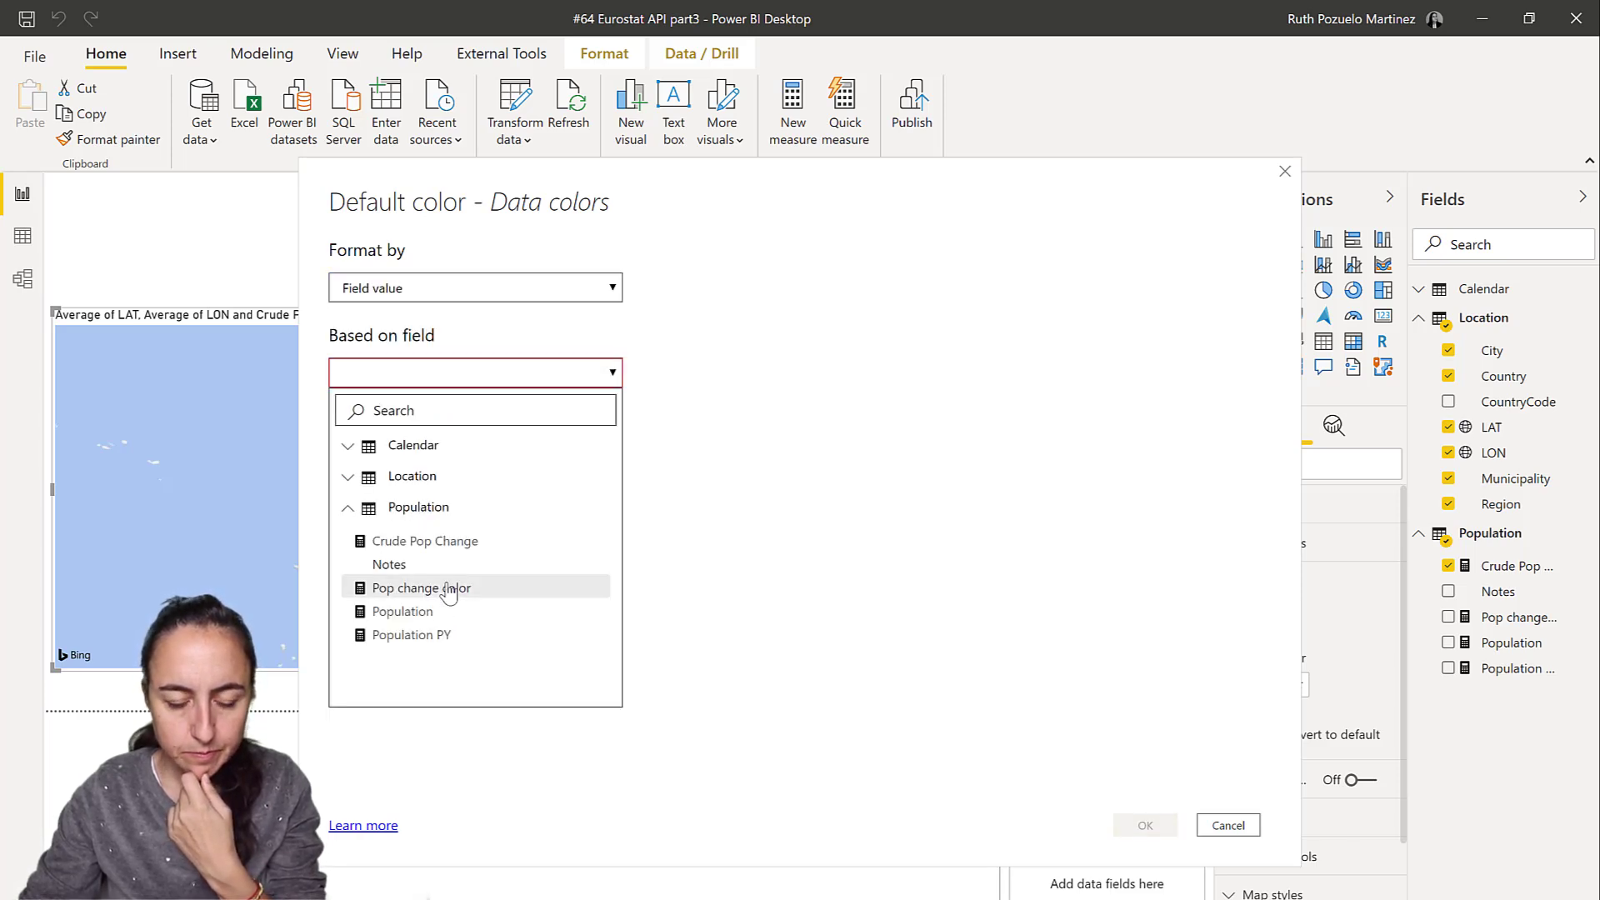
{"action": "left_click", "coordinate": [446, 587]}
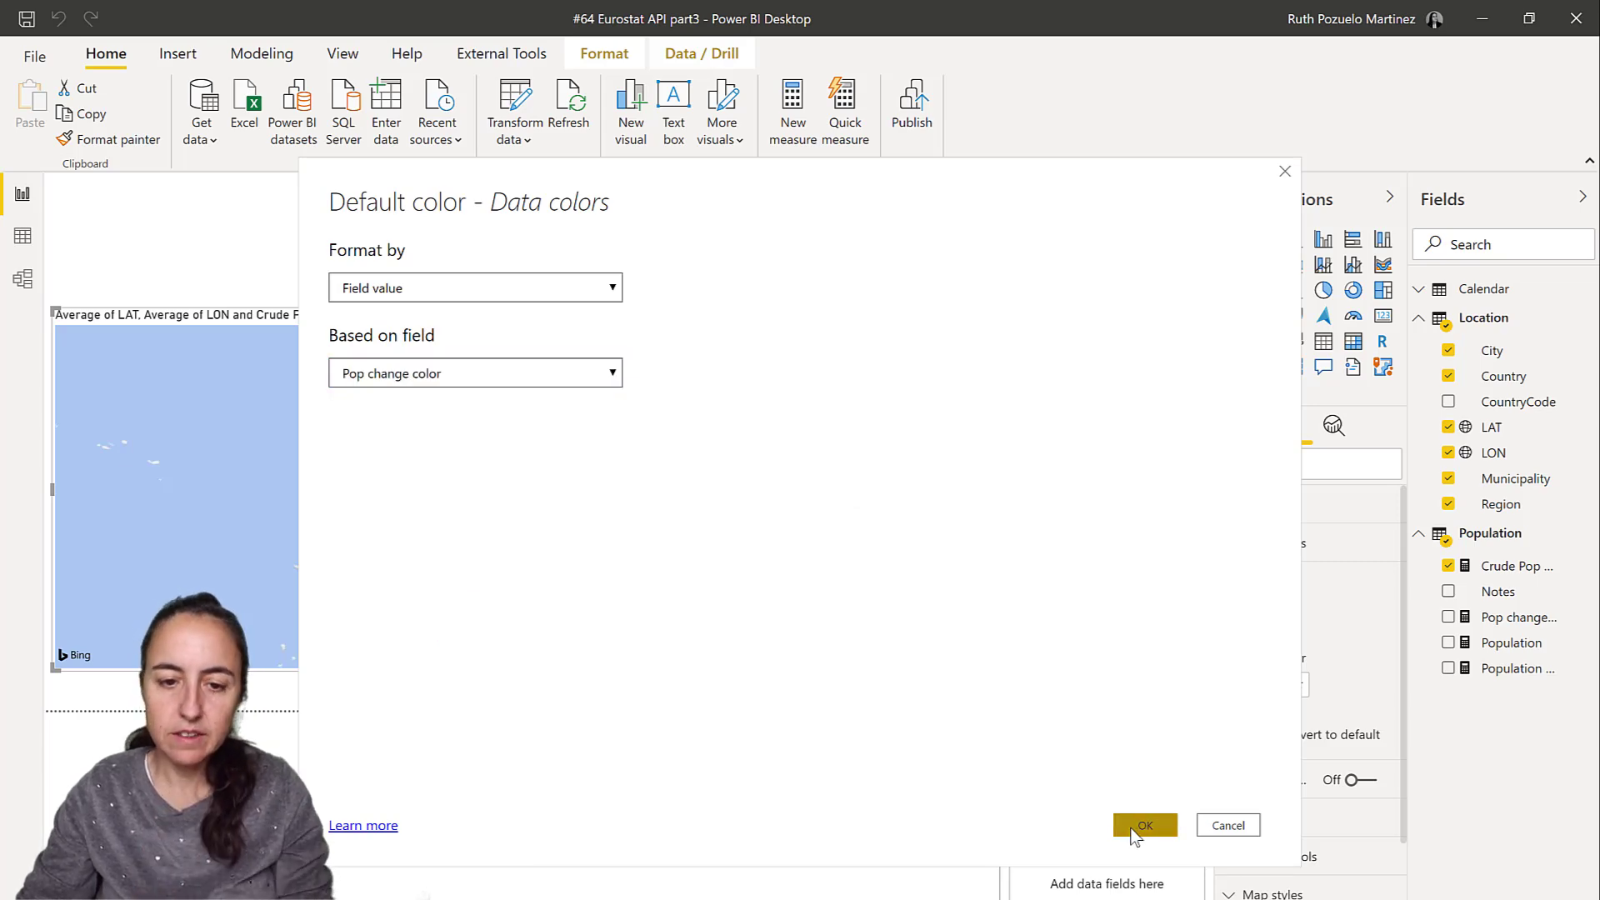
{"action": "left_click", "coordinate": [1131, 826]}
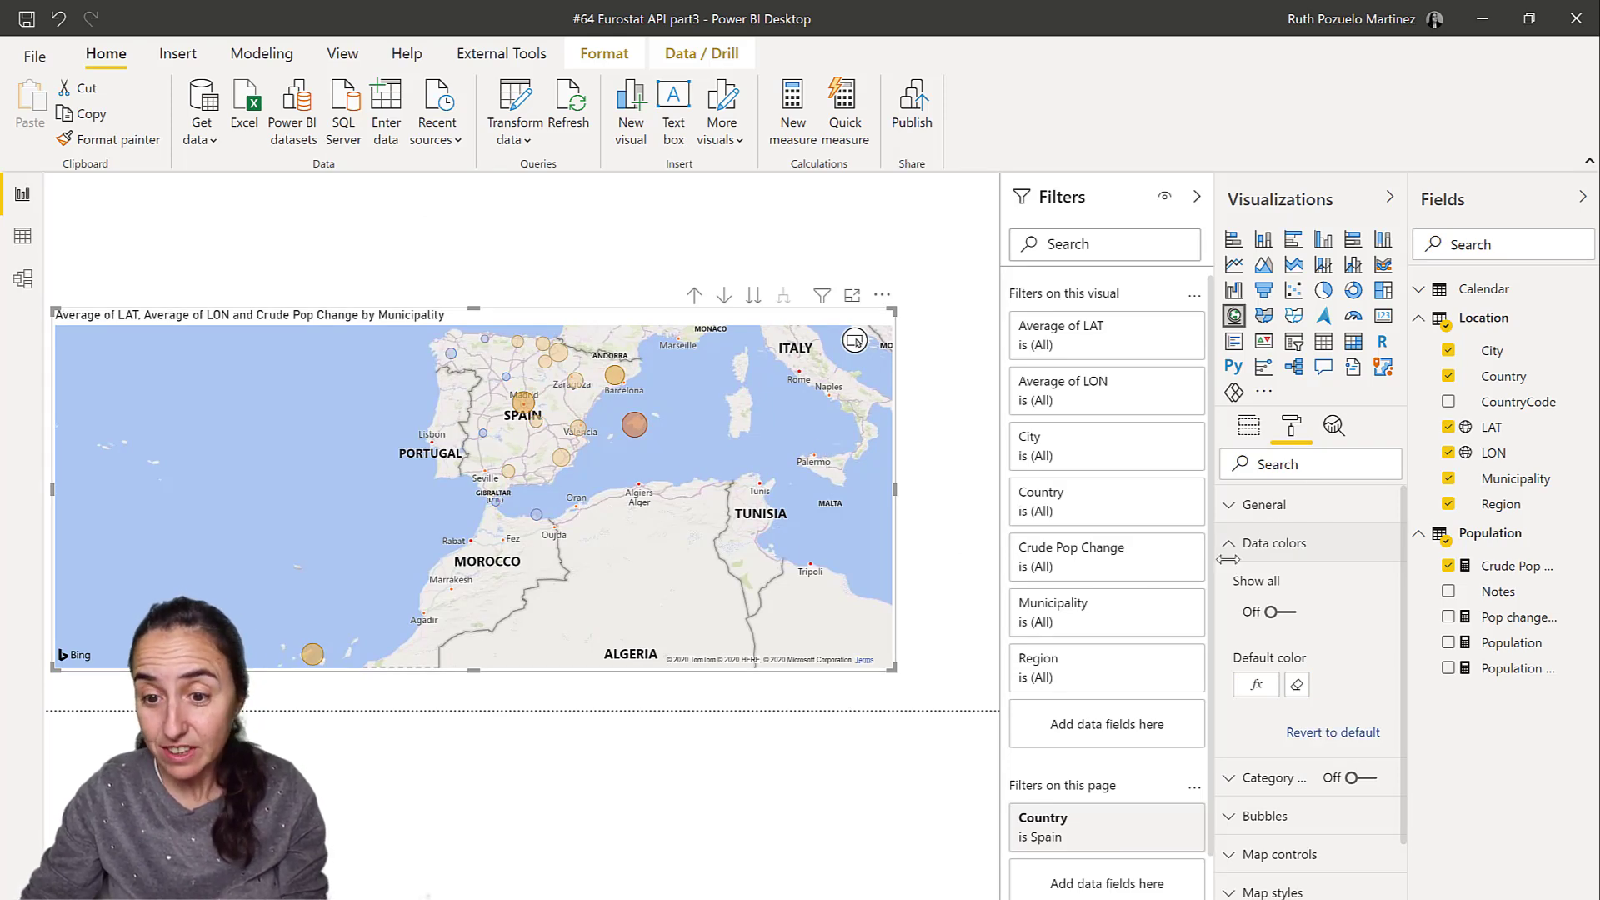
- Switch the map style theme from Road to Grayscale, after briefly trying Light
{"action": "left_click", "coordinate": [1288, 814]}
{"action": "left_click", "coordinate": [1292, 817]}
{"action": "left_click", "coordinate": [1317, 885]}
{"action": "scroll", "coordinate": [1313, 792], "scroll_direction": "down", "scroll_amount": 4}
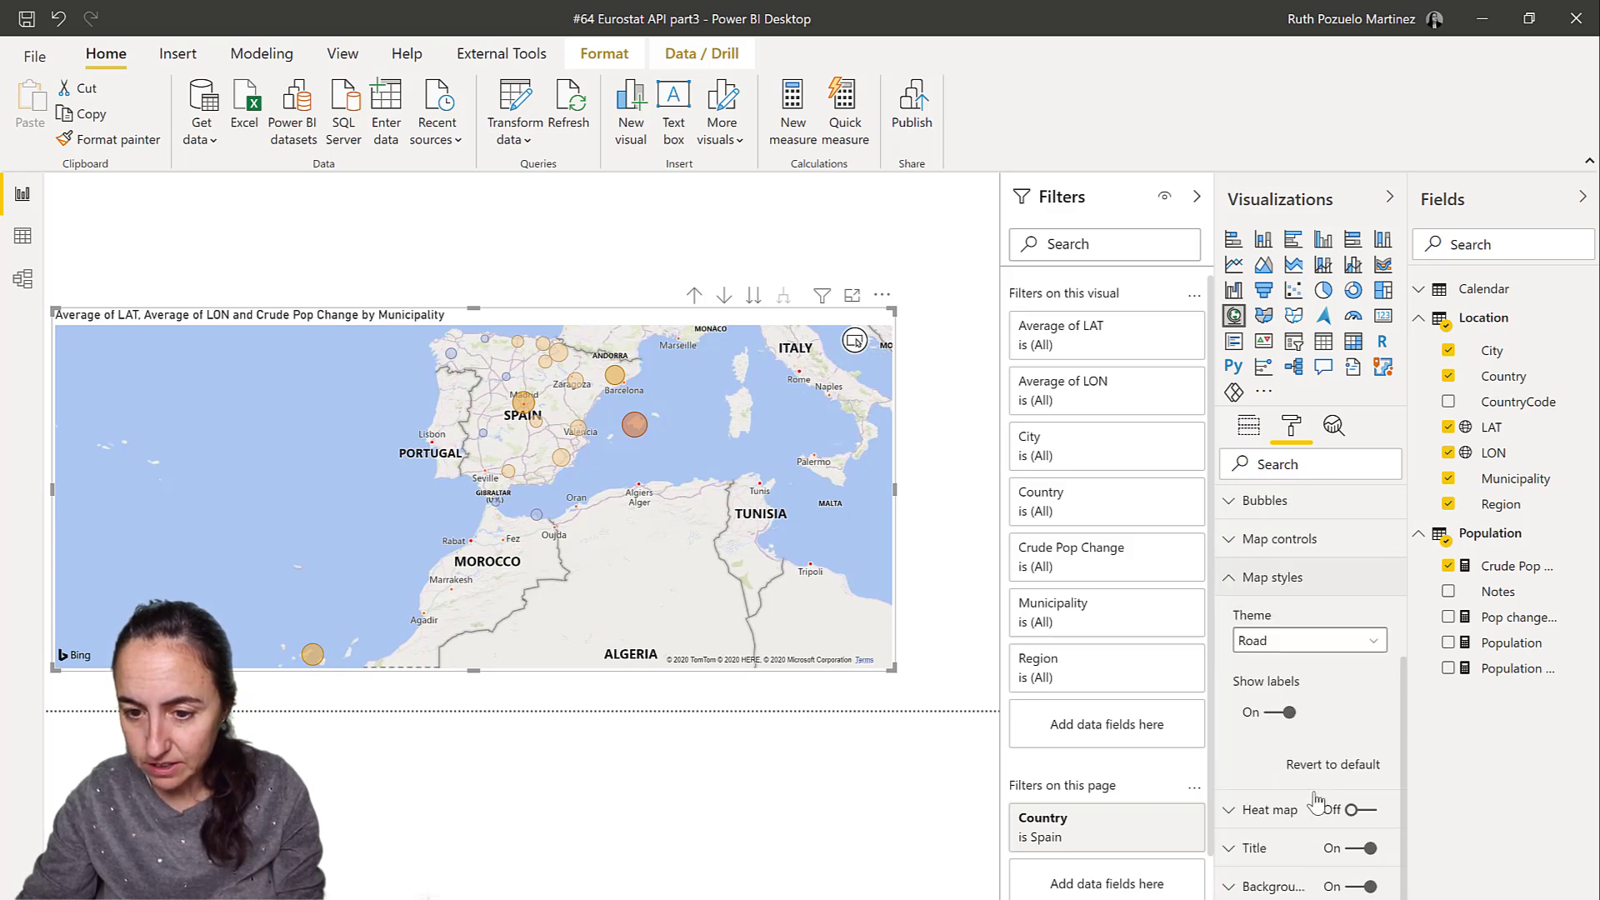
{"action": "left_click", "coordinate": [1308, 637]}
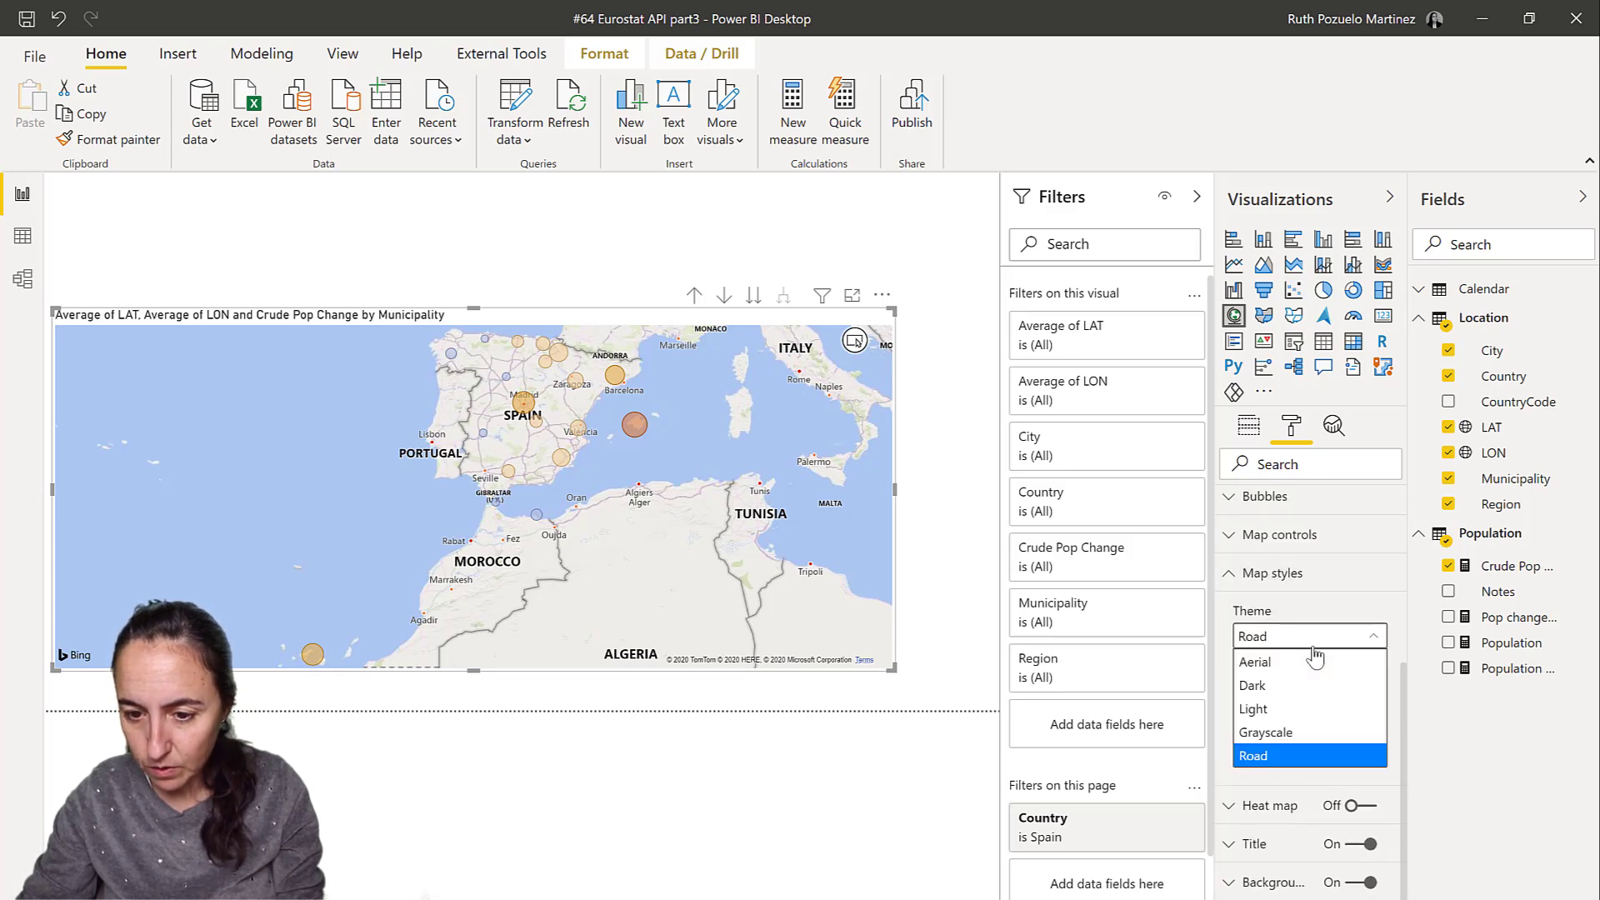
{"action": "left_click", "coordinate": [1294, 718]}
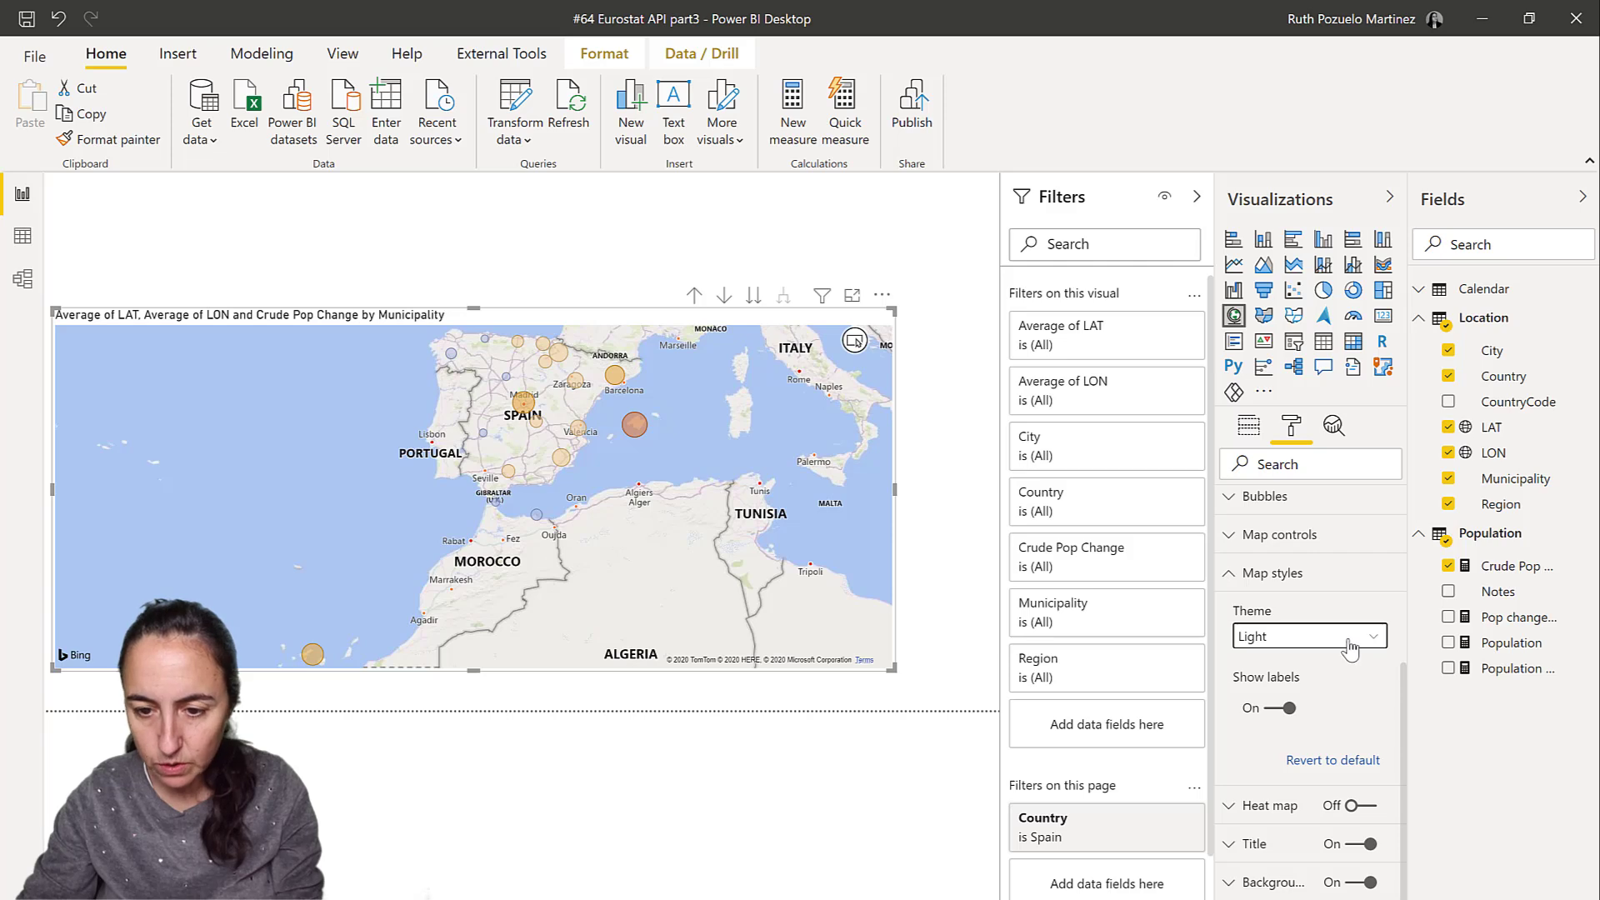
{"action": "left_click", "coordinate": [1348, 648]}
{"action": "left_click", "coordinate": [1293, 734]}
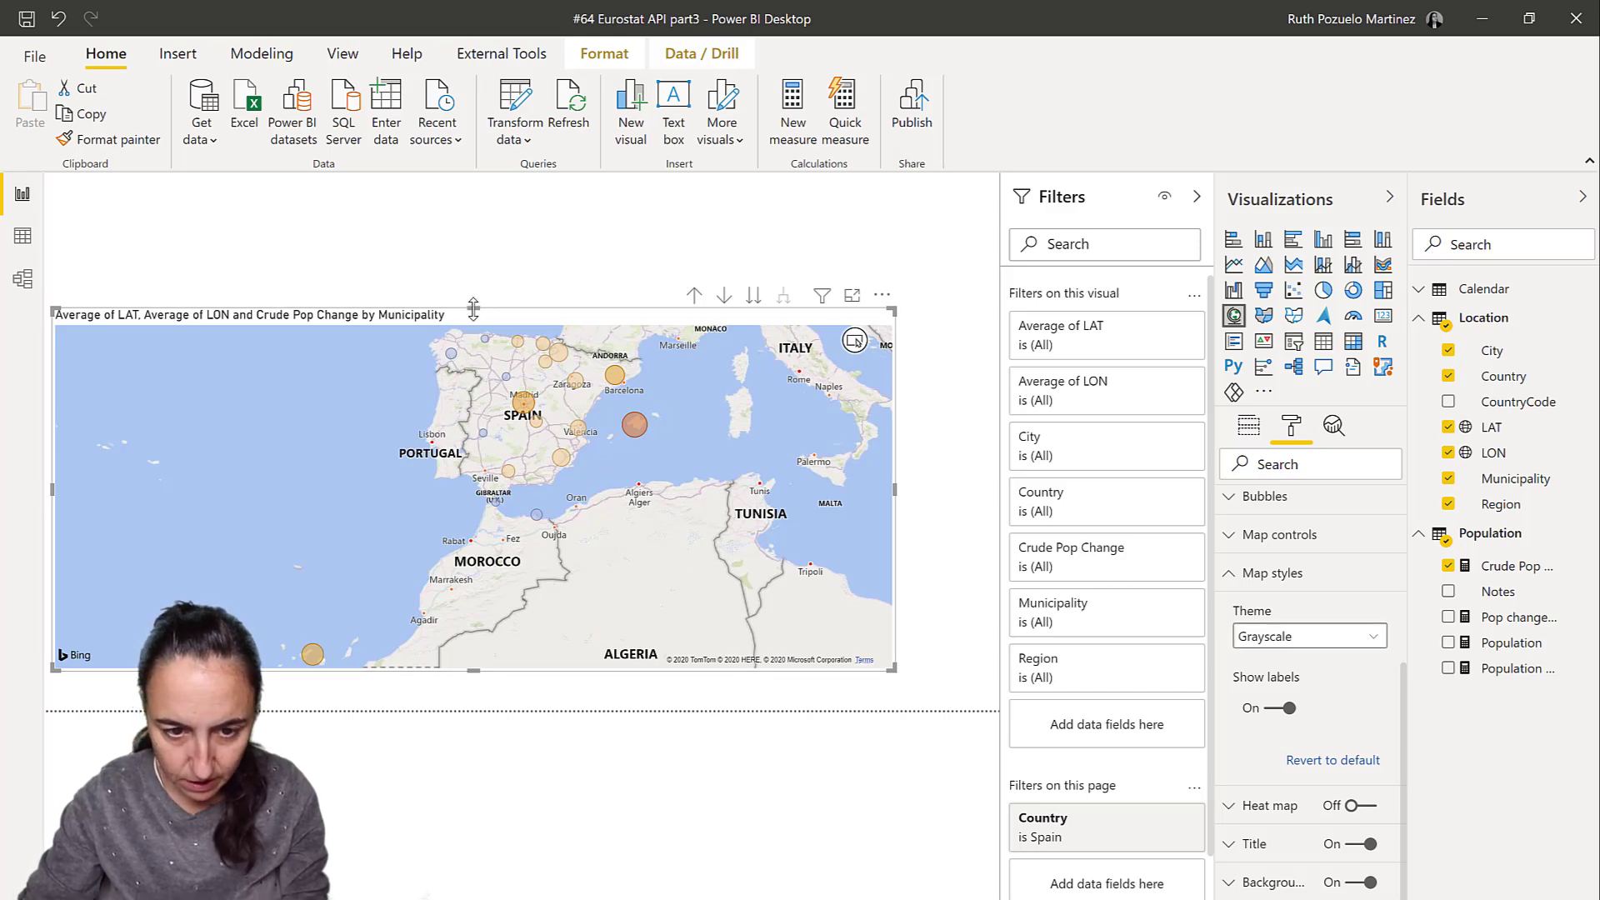
{"action": "left_click", "coordinate": [473, 248]}
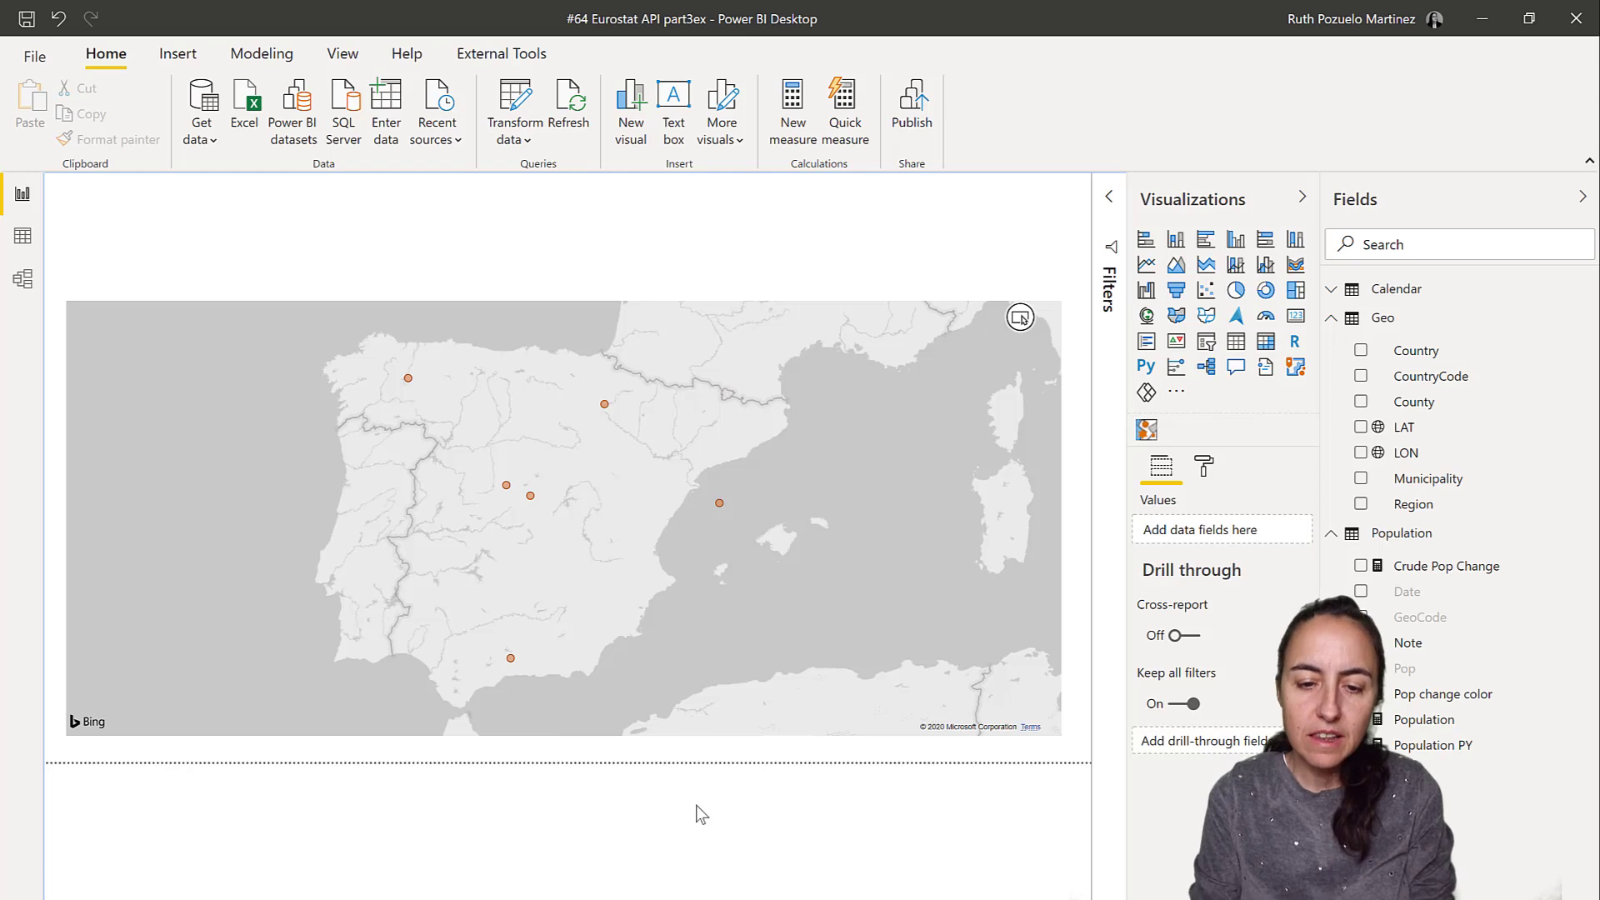
- Select the Spain bubble map visual
{"action": "left_click", "coordinate": [914, 373]}
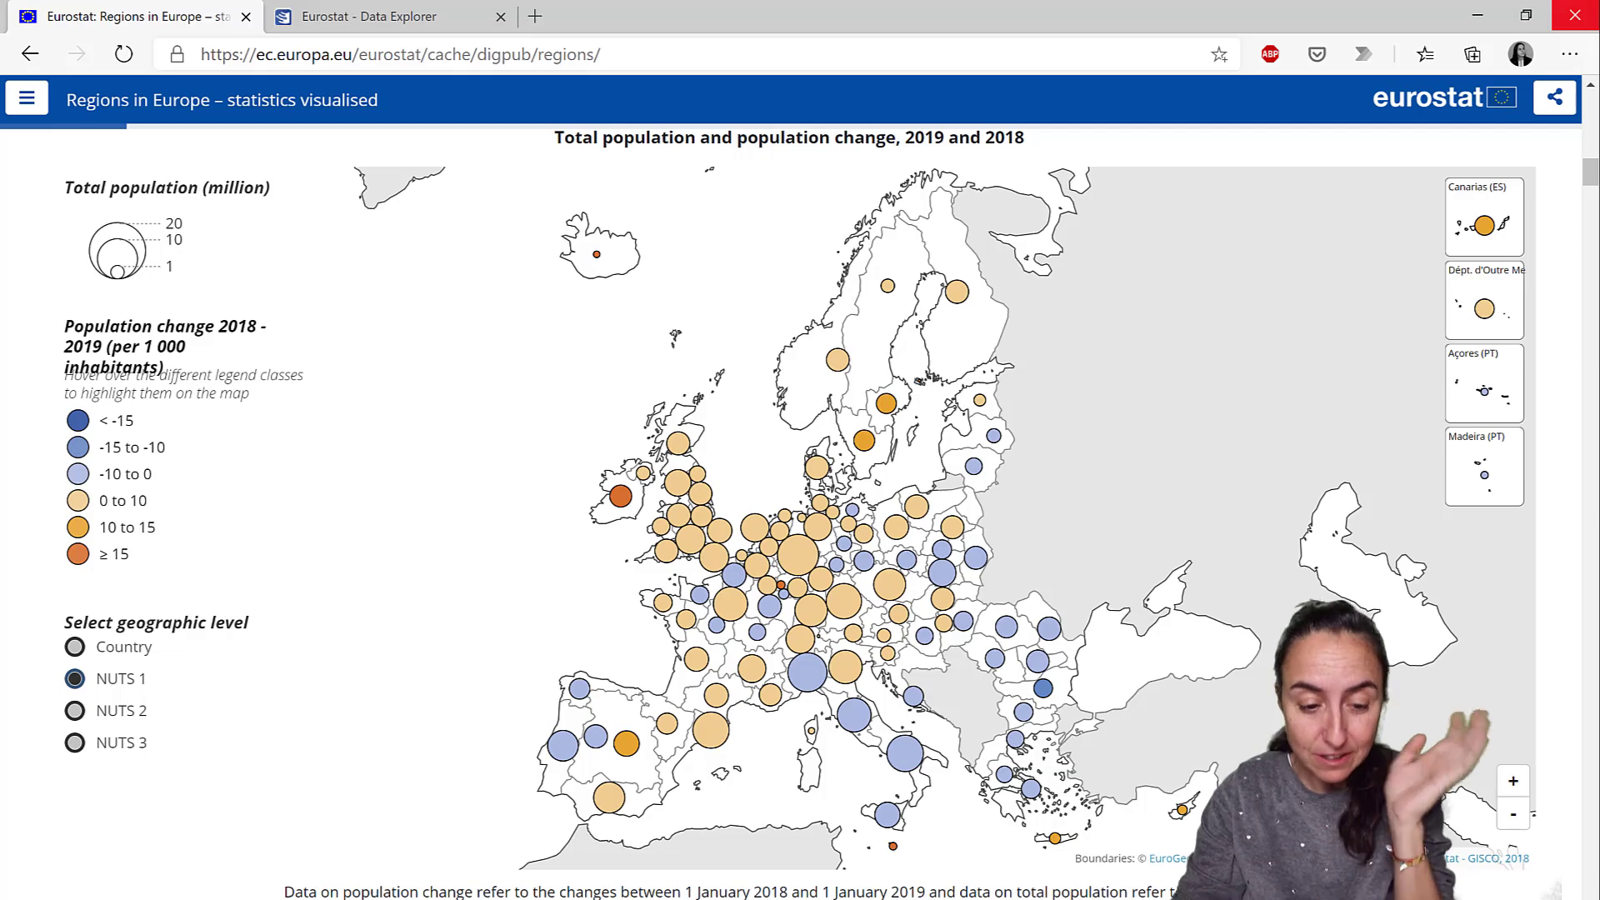
- Switch from the Eurostat browser map back to Power BI Desktop
{"action": "key", "text": "alt+Tab"}
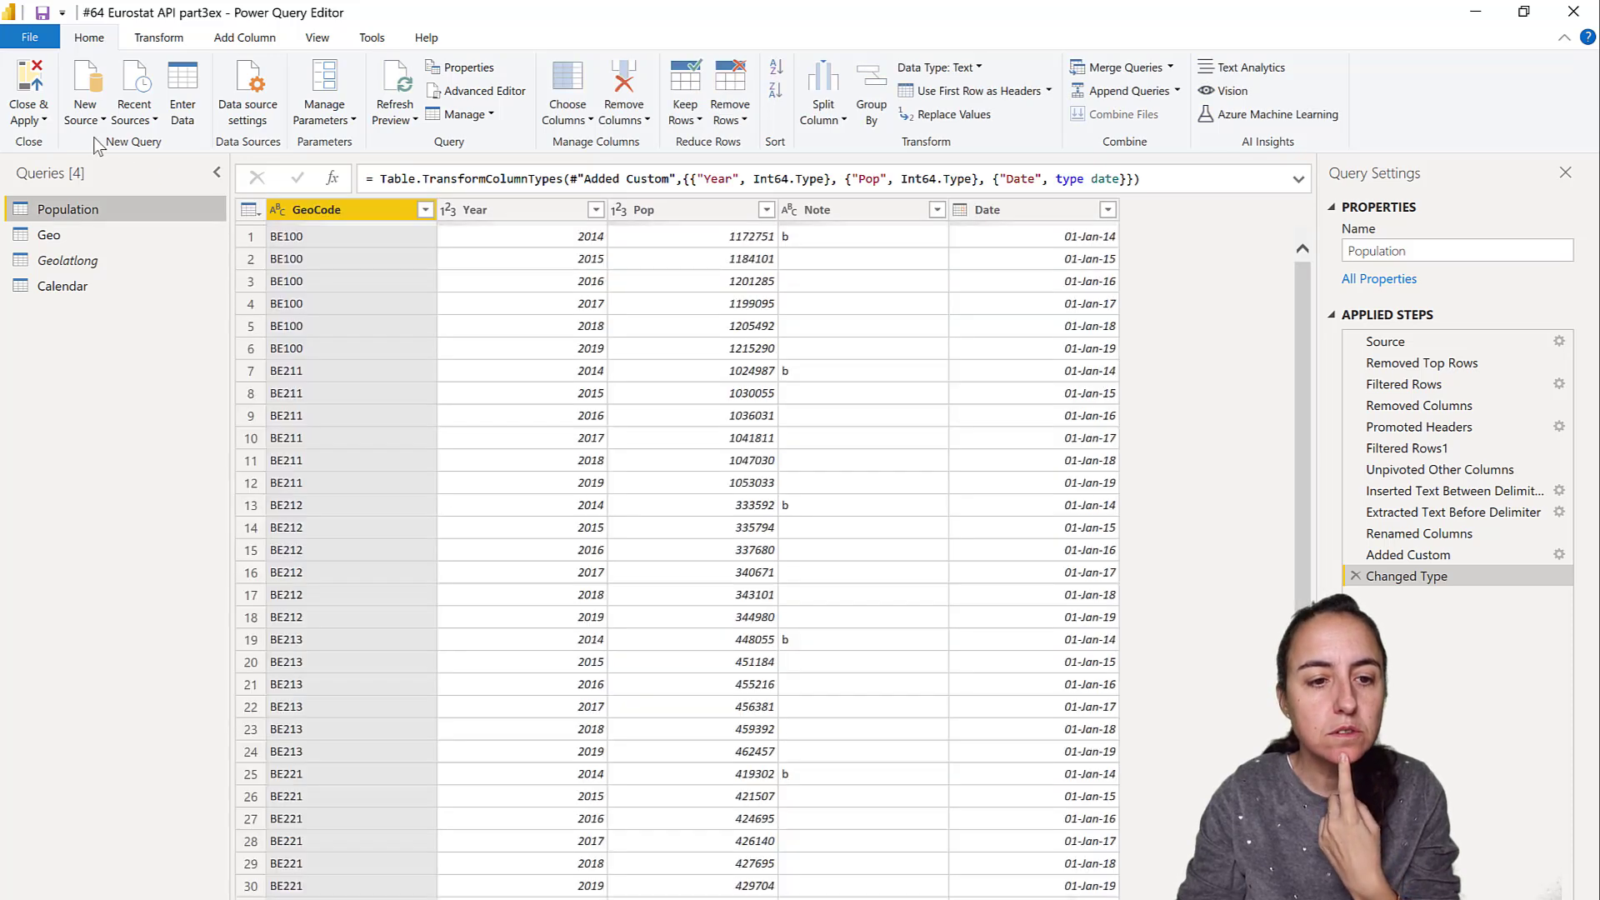
- Create a table named Legend from the pasted Size and Text classes and load it
{"action": "left_click", "coordinate": [98, 122]}
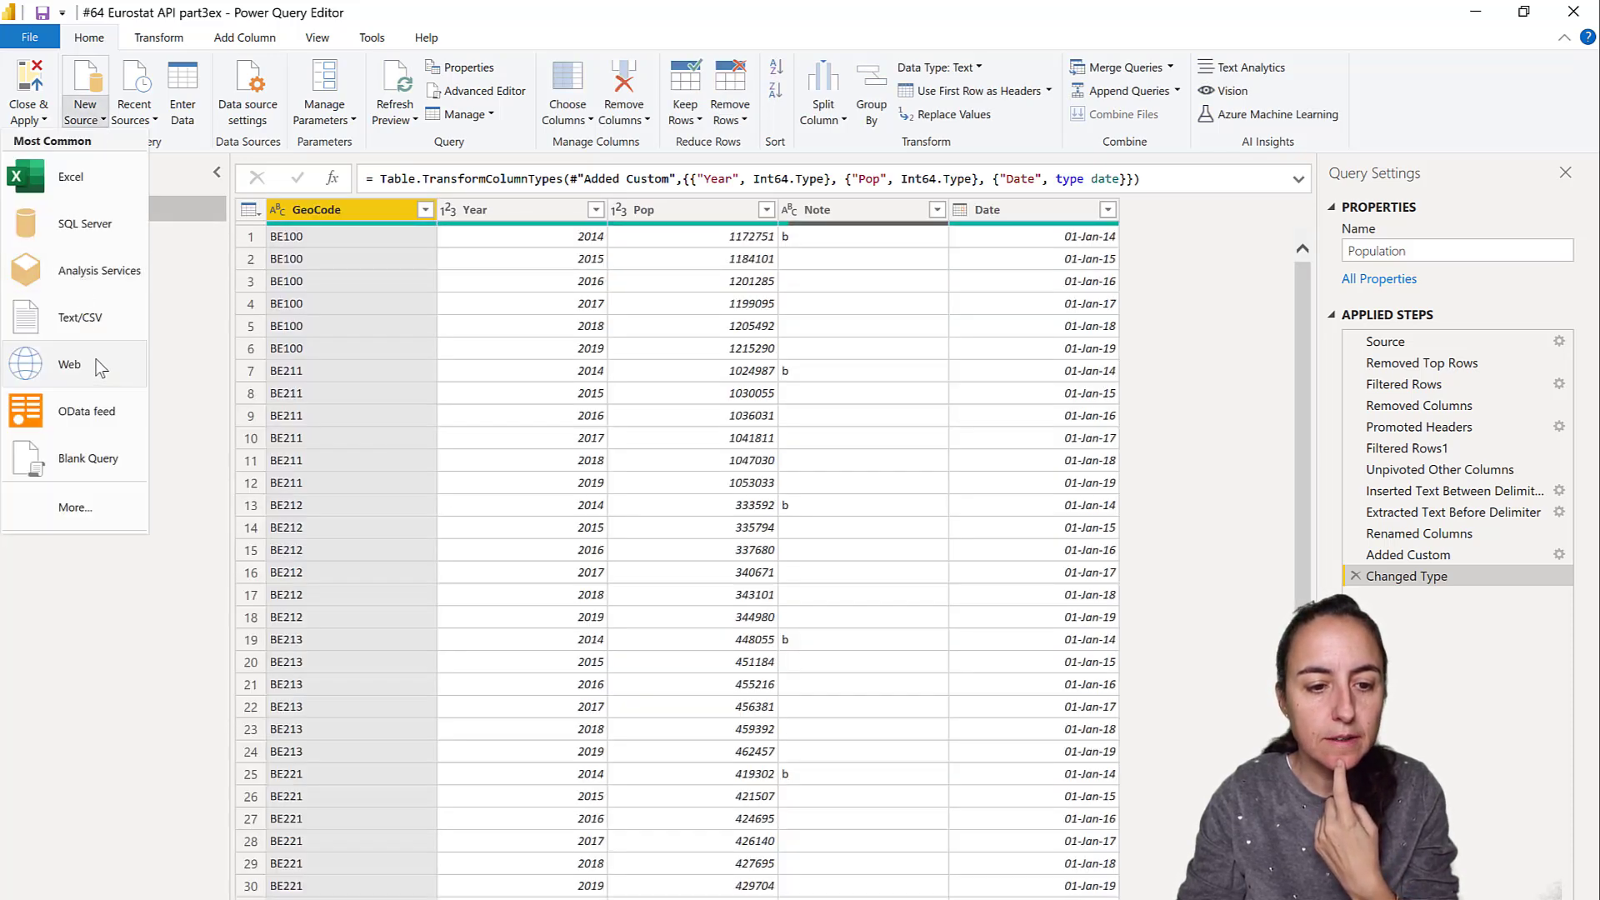
{"action": "key", "text": "Escape"}
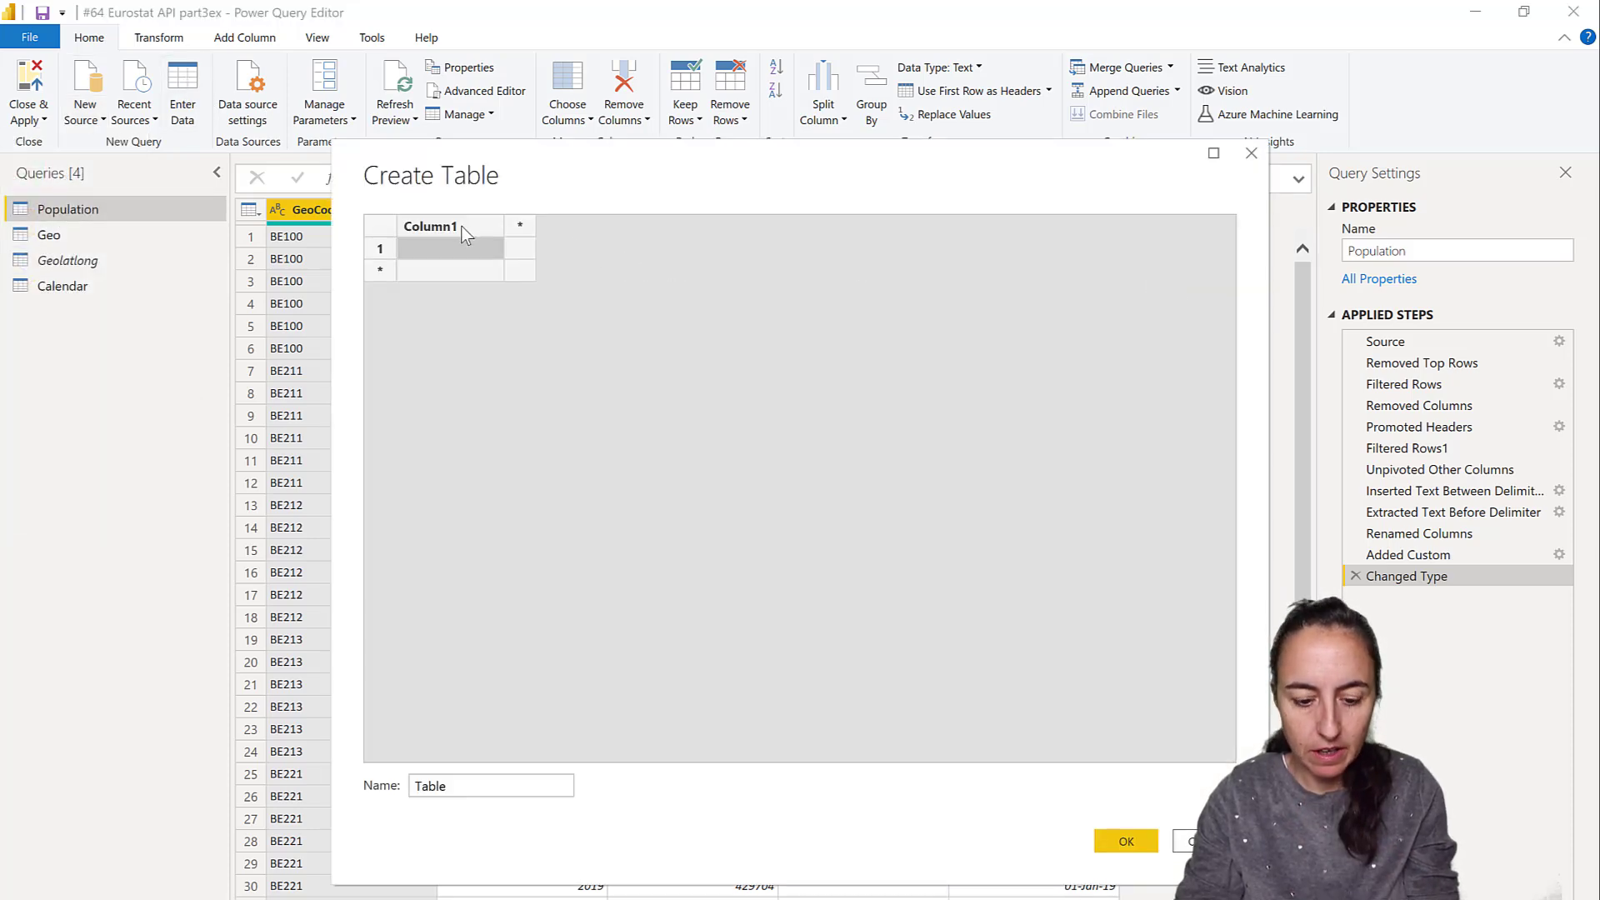
{"action": "type", "text": "Size\tText -14\t<-15 -9\t<-10 -1\t<0 9\t<10 14\t<15 15\t16"}
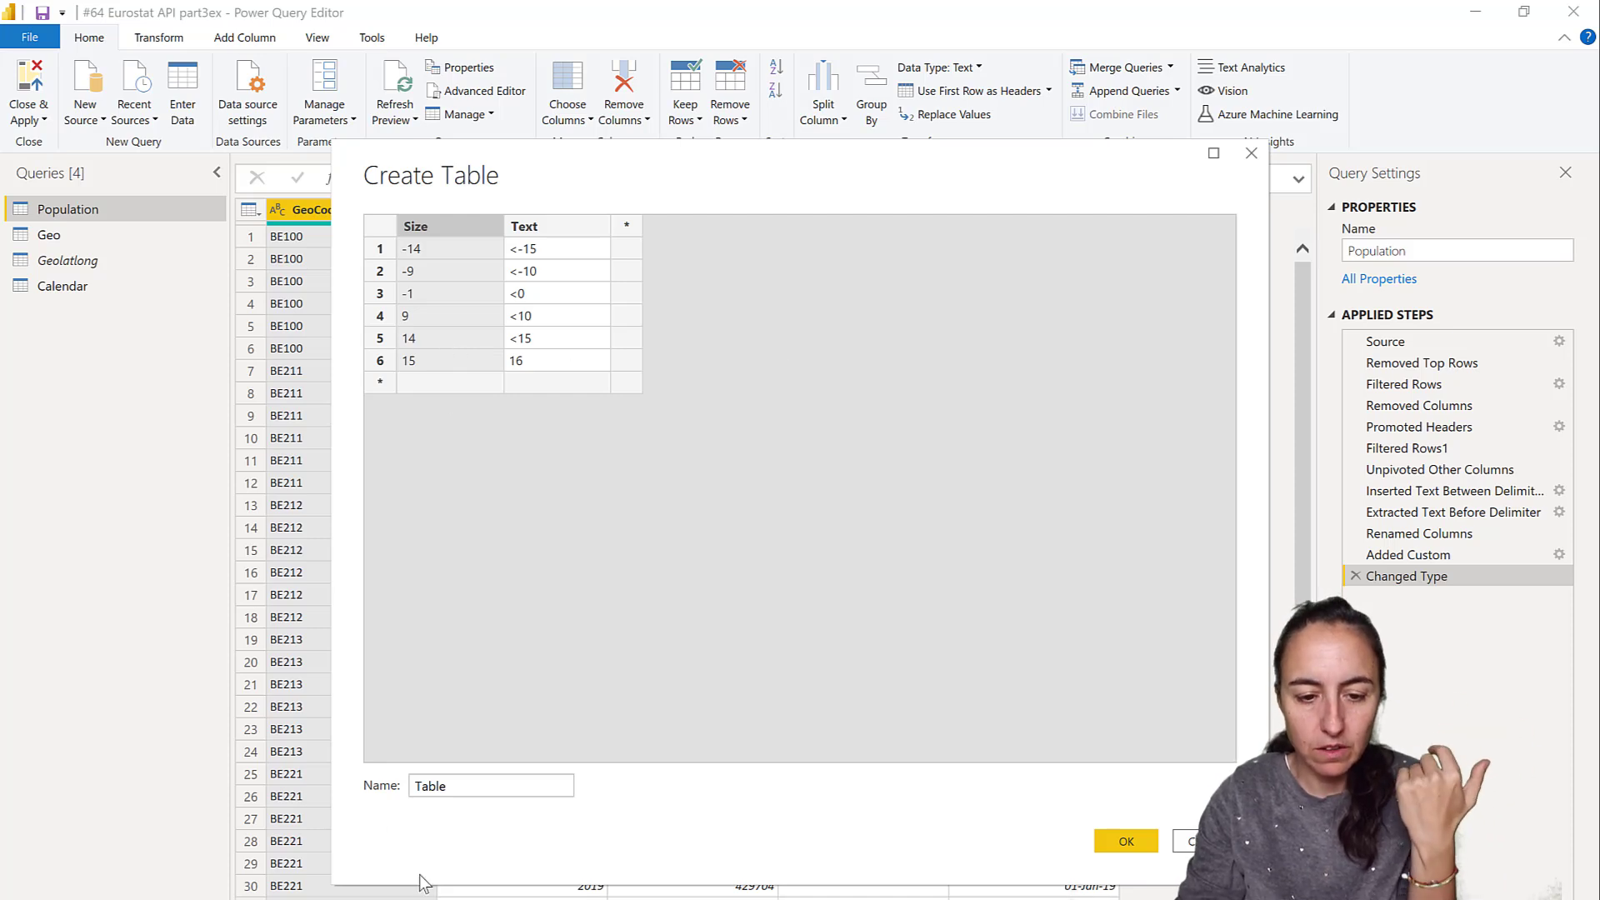
{"action": "double_click", "coordinate": [428, 786]}
{"action": "type", "text": "Legend"}
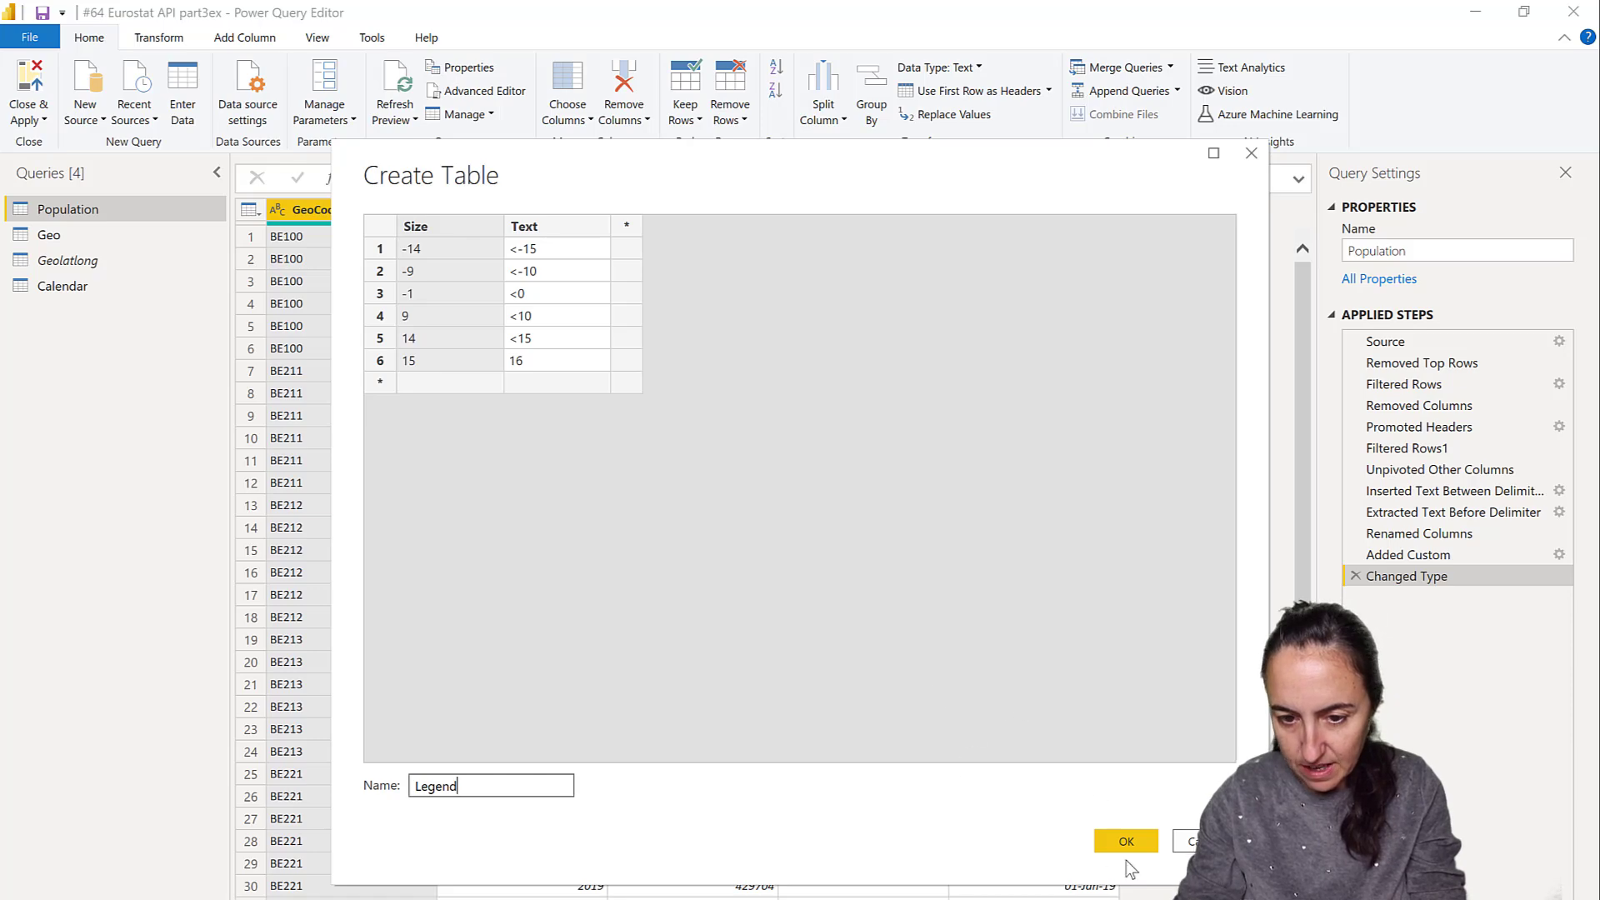
{"action": "left_click", "coordinate": [1121, 840]}
{"action": "left_click", "coordinate": [32, 93]}
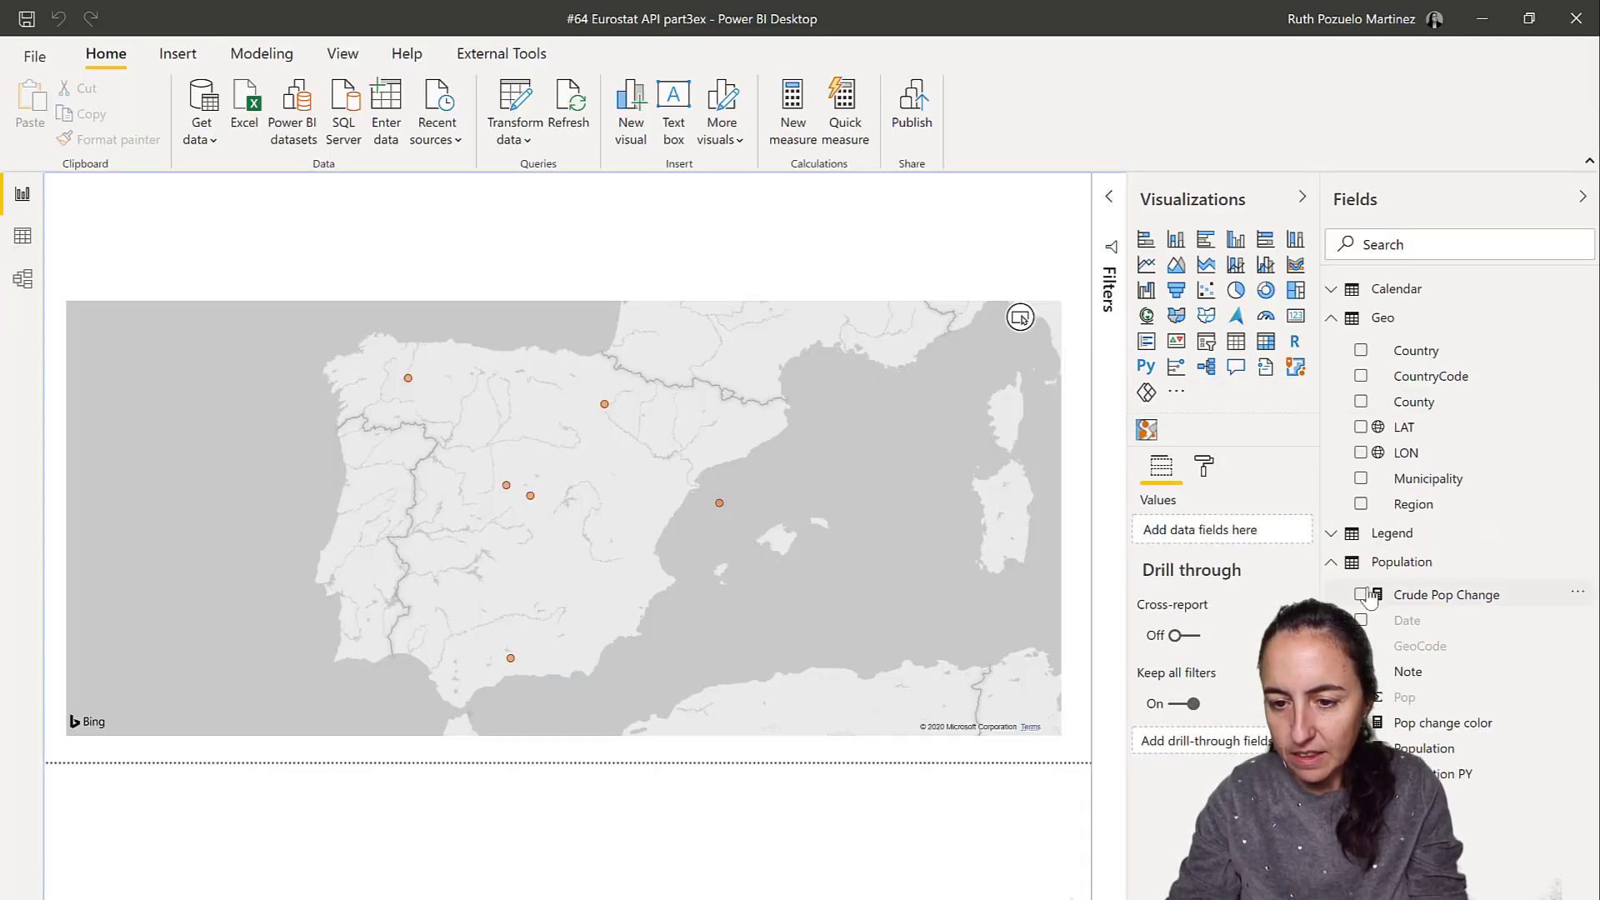
- Build a narrow table of Legend Size and Text over the map's lower left
{"action": "left_click", "coordinate": [1384, 534]}
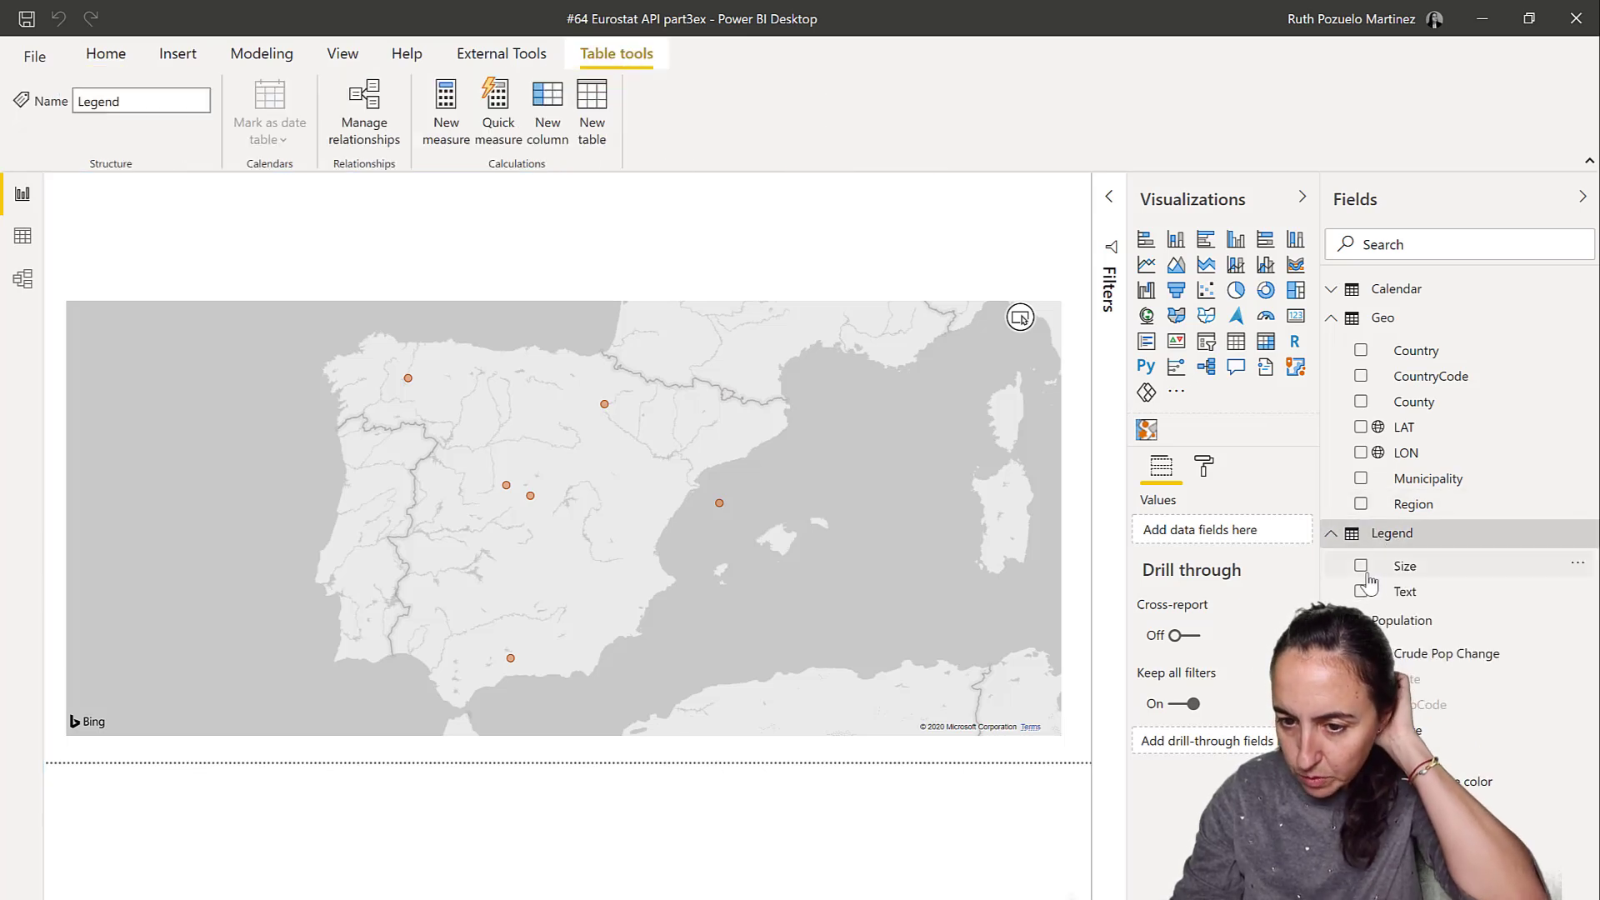
{"action": "left_click", "coordinate": [1360, 566]}
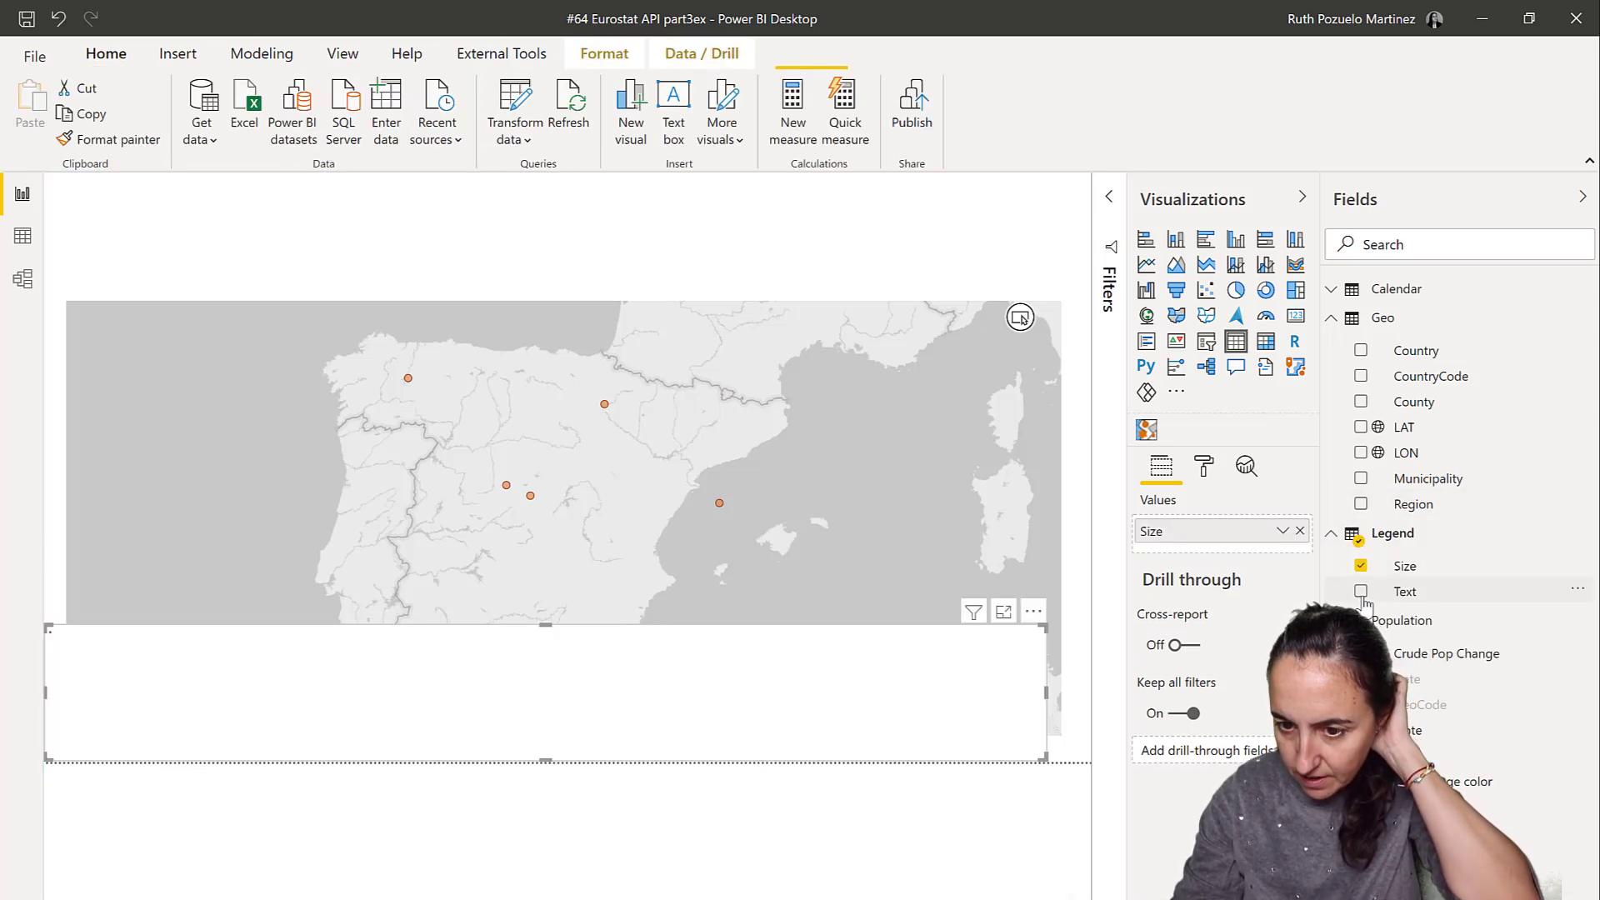
{"action": "left_click", "coordinate": [1361, 592]}
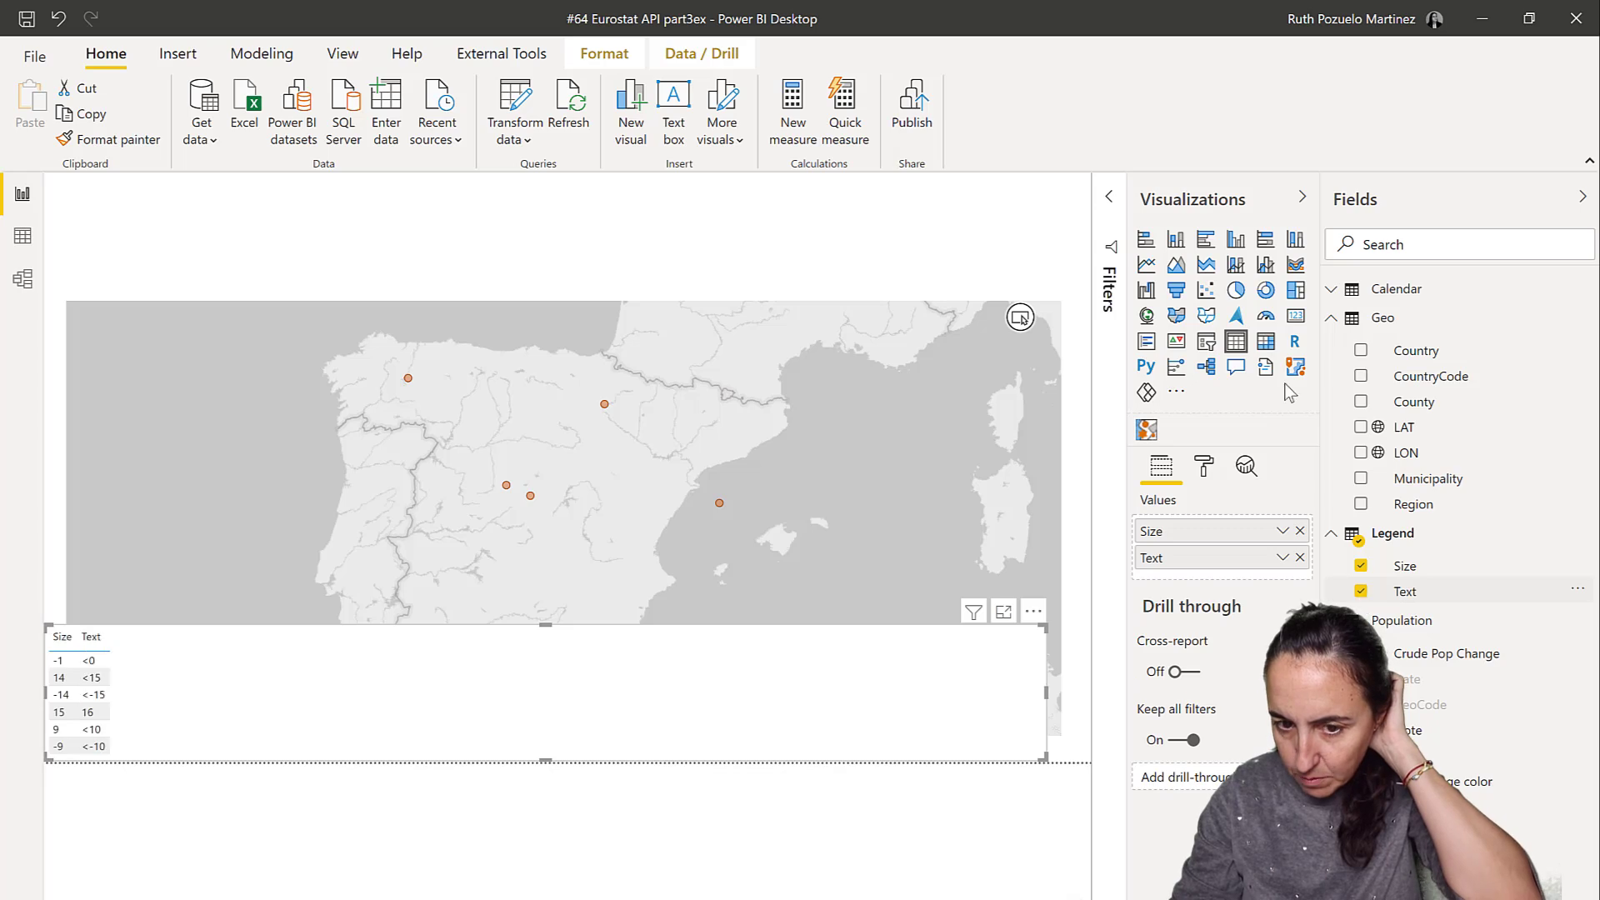
{"action": "left_click_drag", "start_coordinate": [1042, 757], "coordinate": [173, 757]}
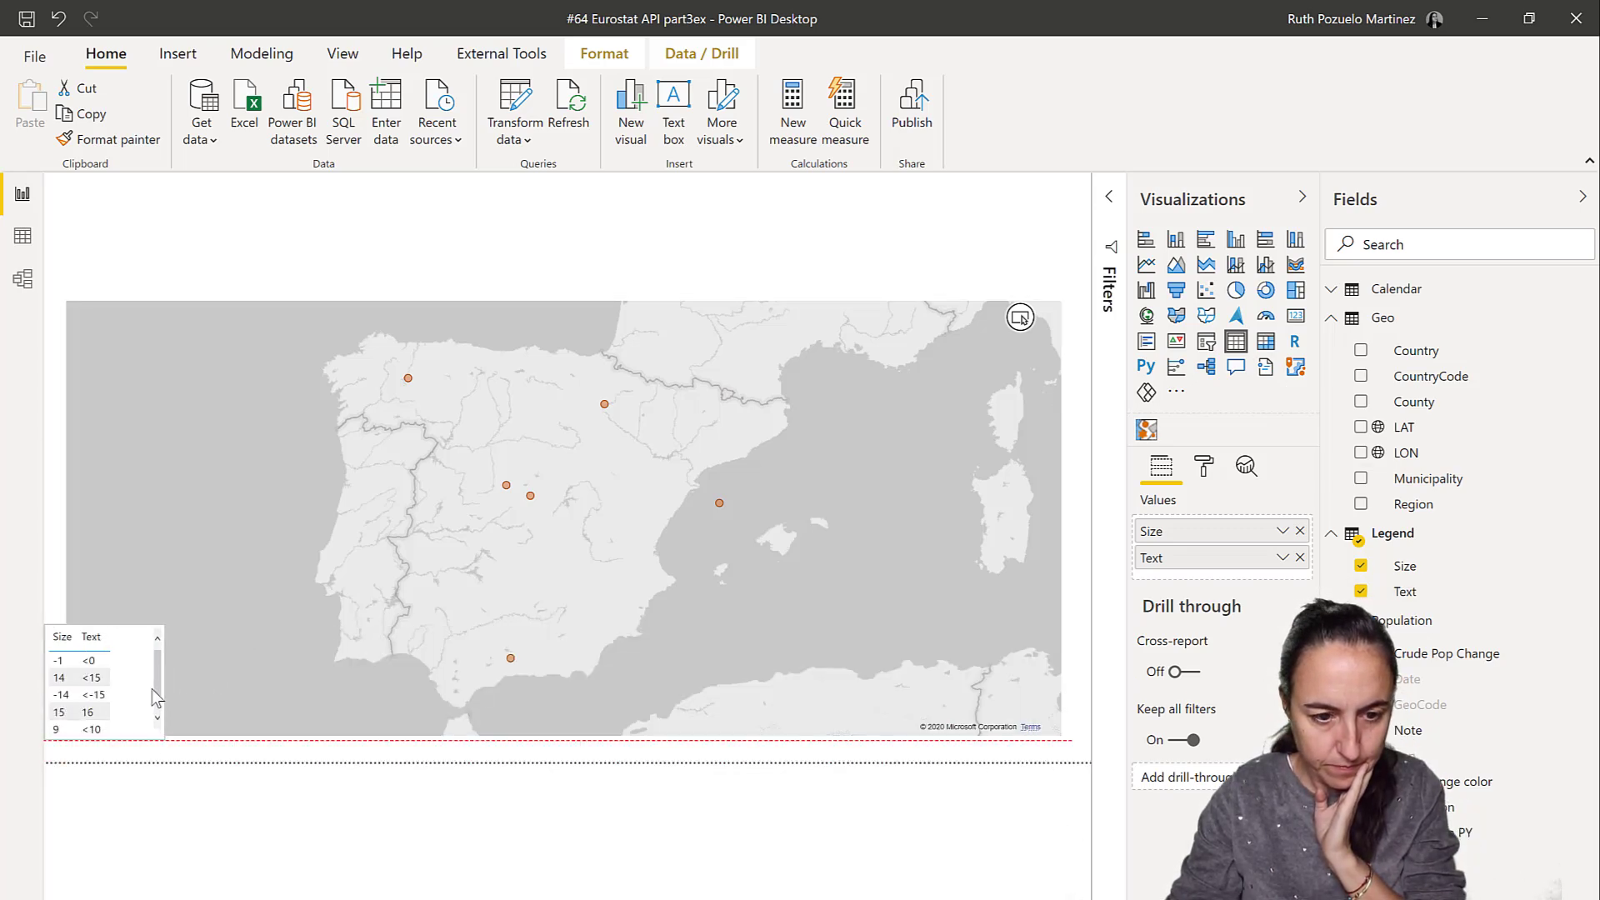
{"action": "left_click_drag", "start_coordinate": [172, 615], "coordinate": [211, 560]}
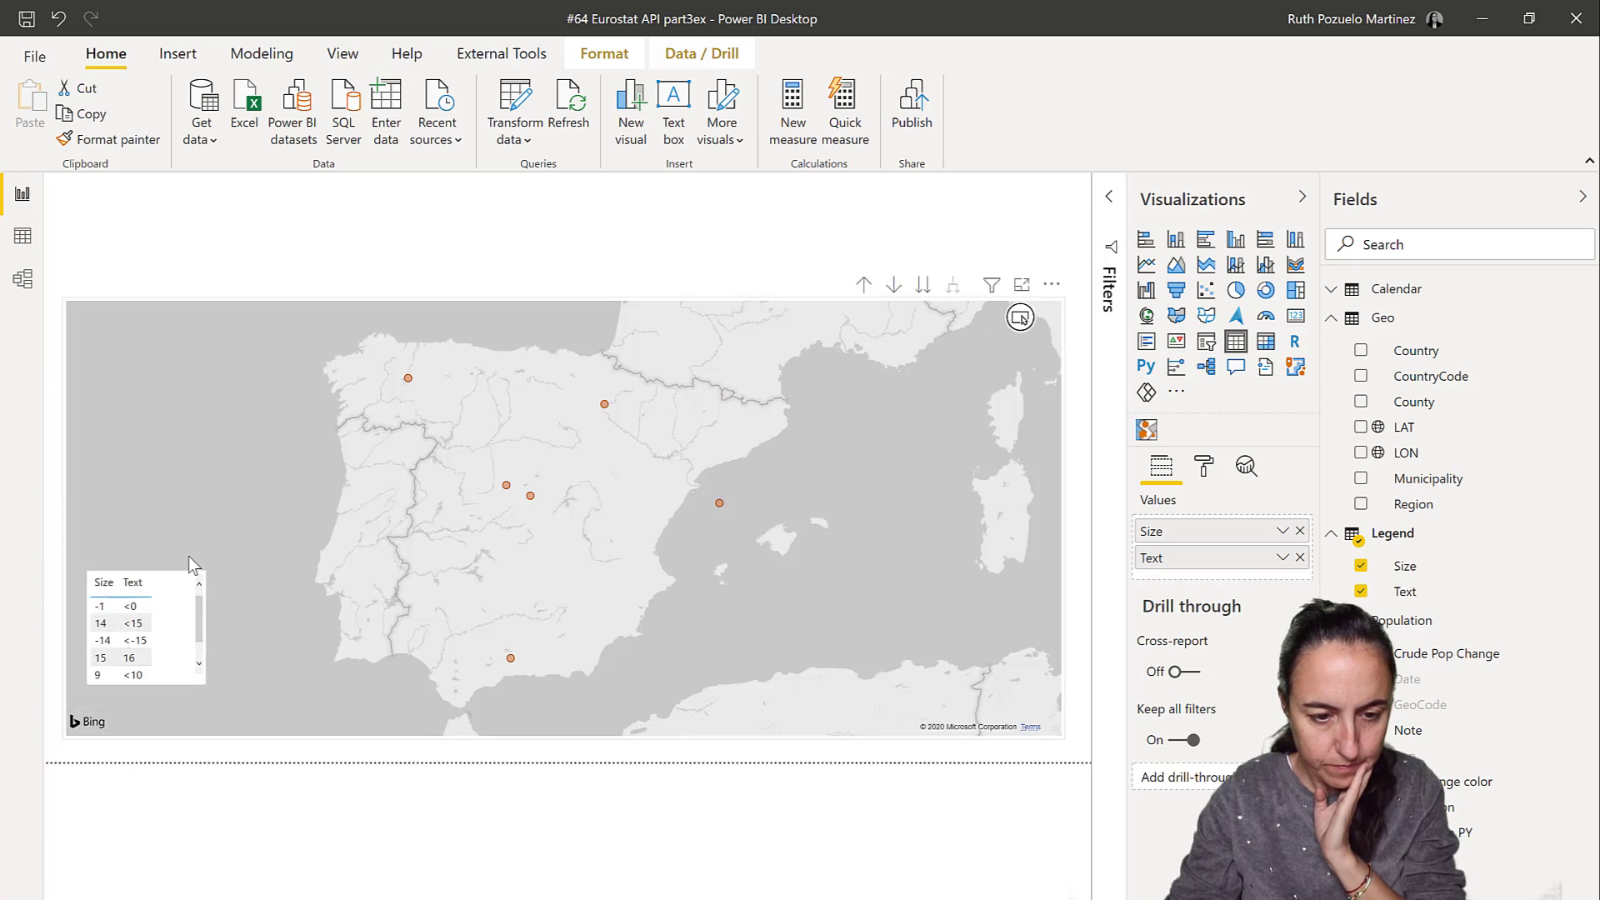
{"action": "left_click_drag", "start_coordinate": [180, 717], "coordinate": [173, 701]}
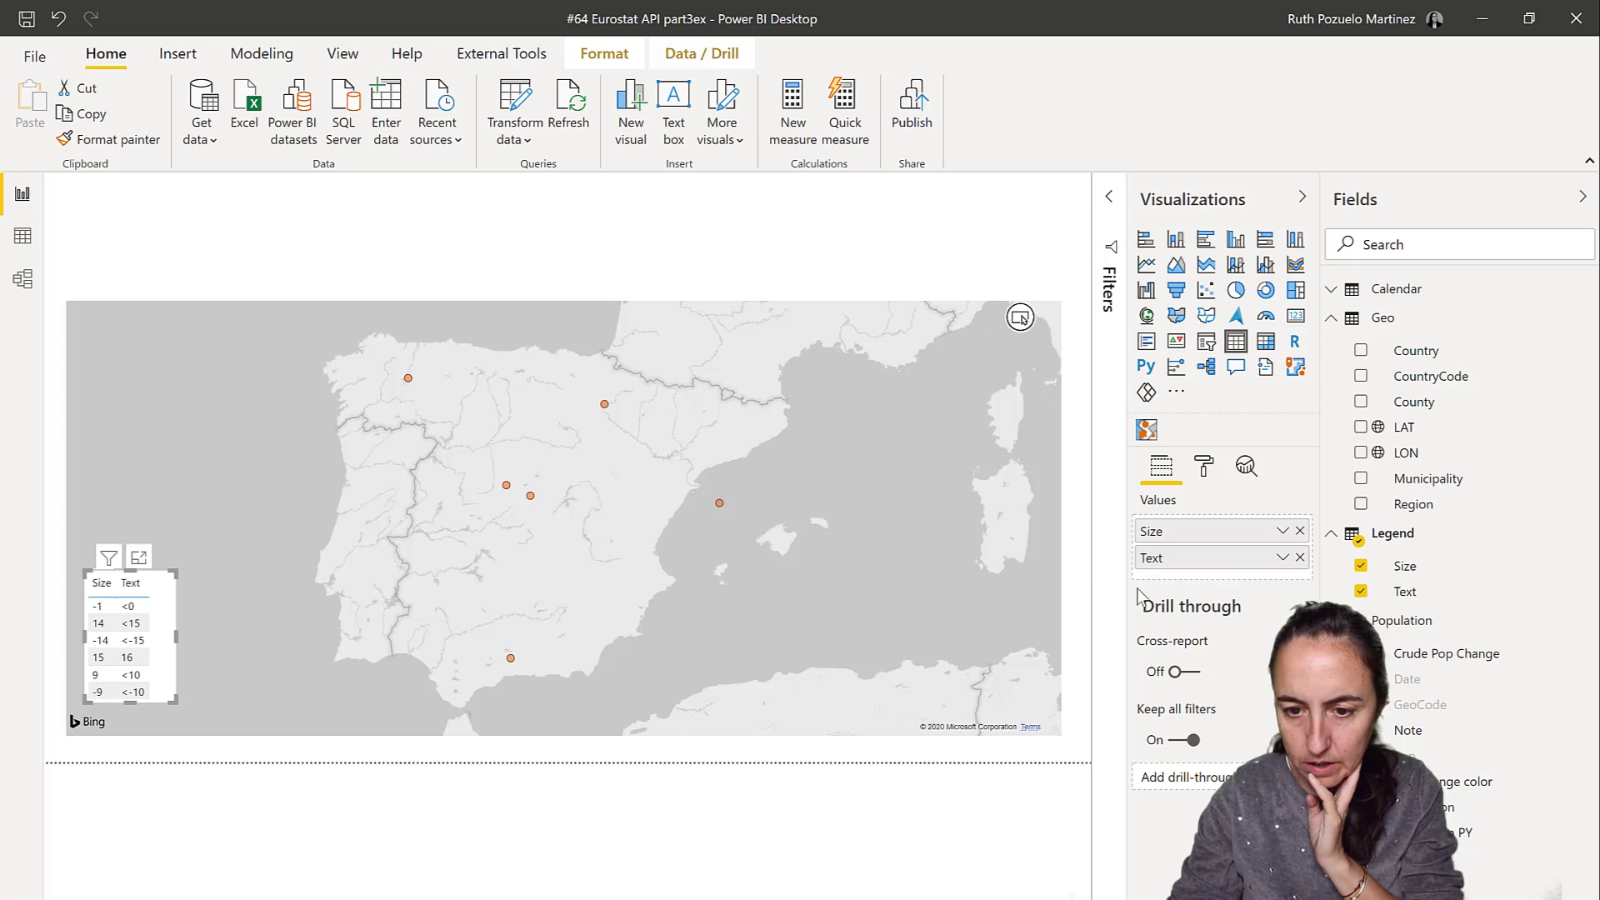
- Put Text before Size and rename the columns to Legend and '.'
{"action": "left_click_drag", "start_coordinate": [1198, 558], "coordinate": [1202, 533]}
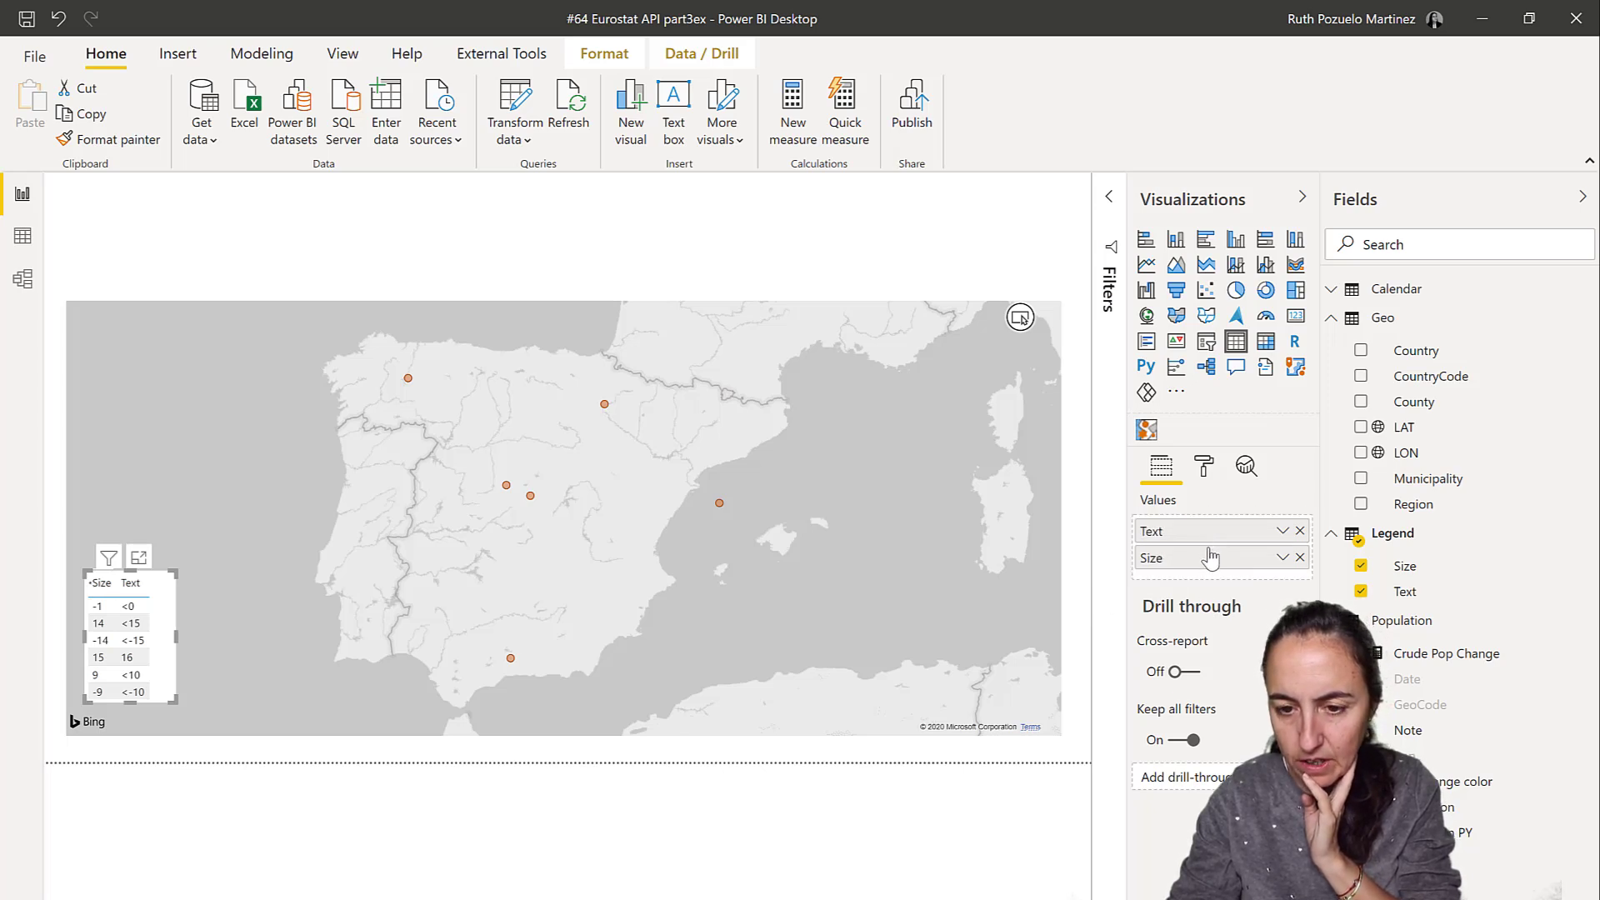
{"action": "double_click", "coordinate": [1189, 532]}
{"action": "type", "text": "Legend"}
{"action": "key", "text": "Return"}
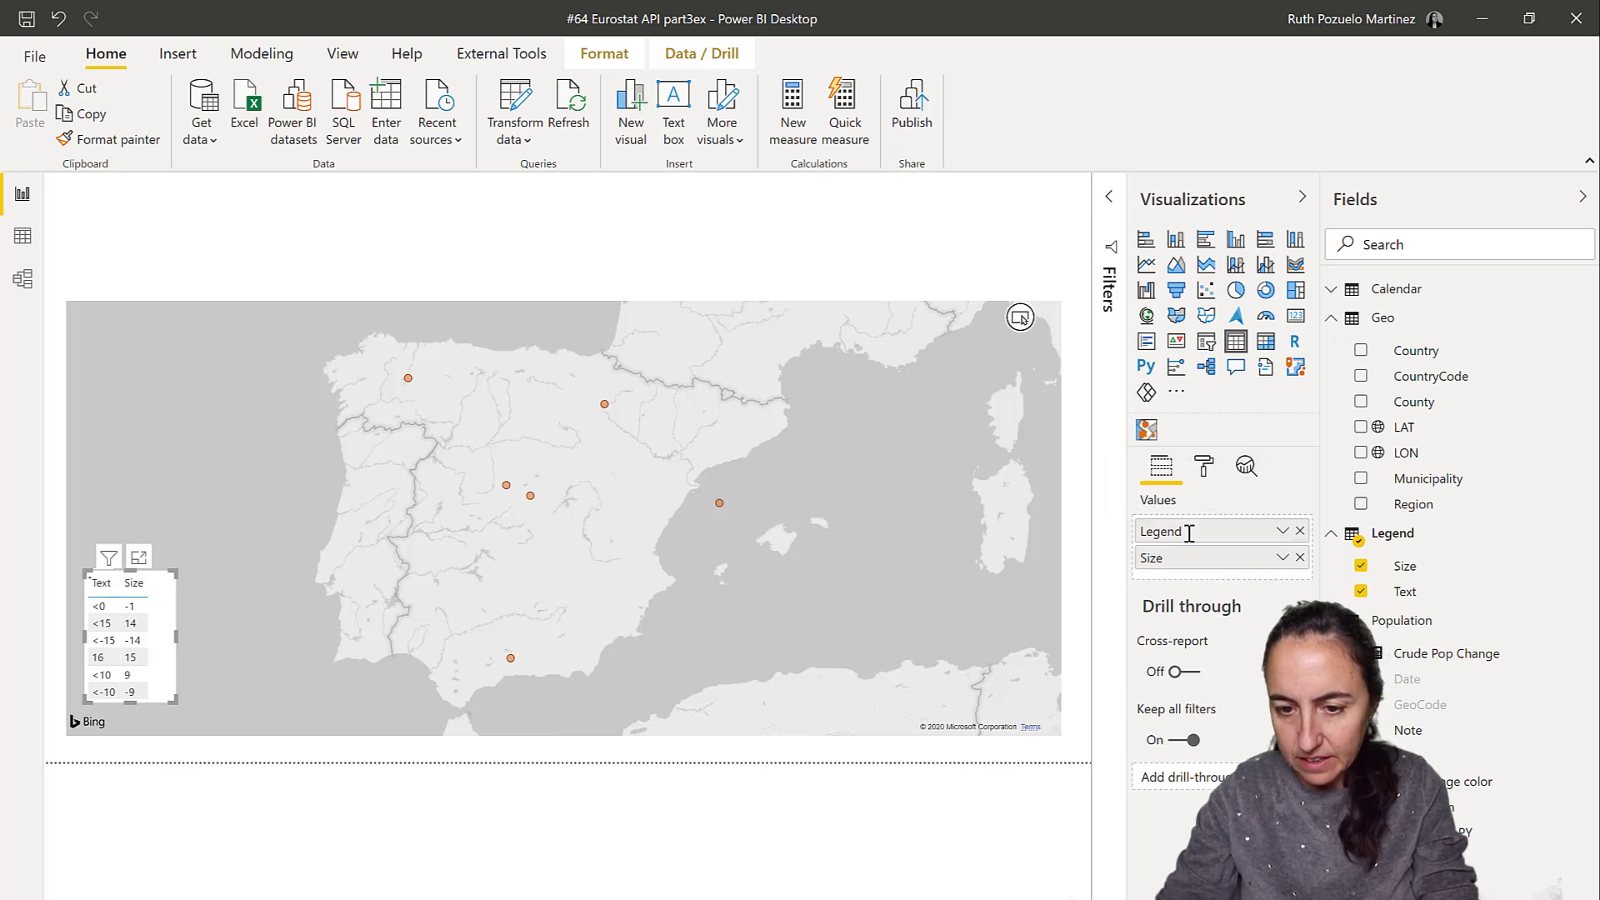
{"action": "double_click", "coordinate": [1172, 553]}
{"action": "key", "text": "BackSpace"}
{"action": "type", "text": "."}
{"action": "key", "text": "Return"}
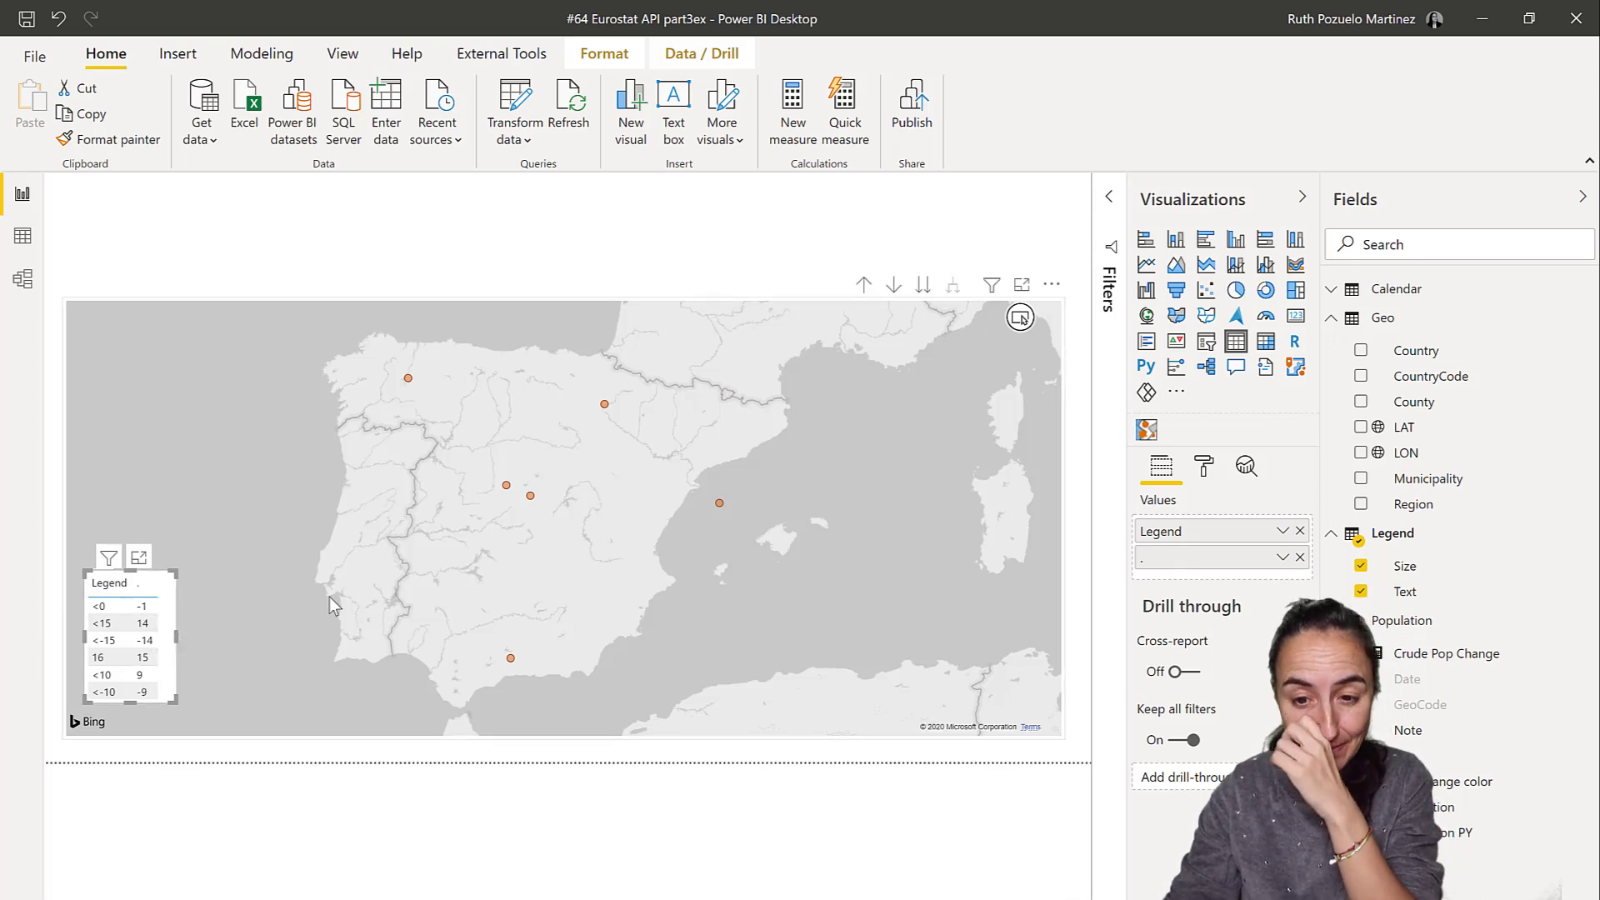
- Inspect rule-based background colouring for '.', which only offers Count of Size, then reopen Power Query
{"action": "left_click", "coordinate": [1281, 558]}
{"action": "mouse_move", "coordinate": [1376, 666]}
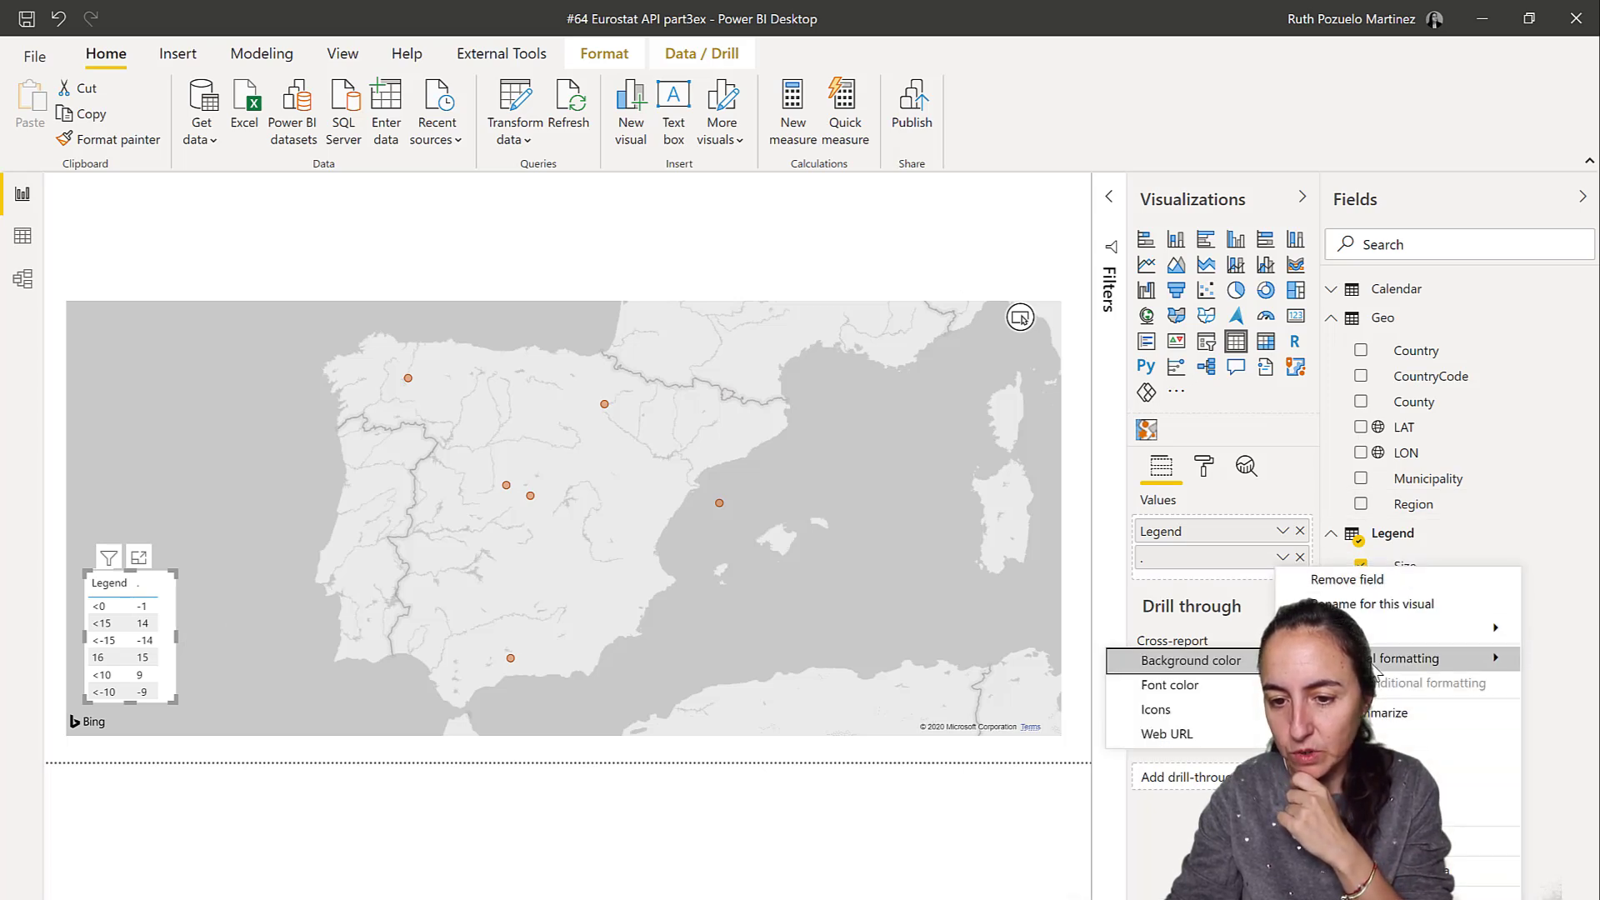
{"action": "left_click", "coordinate": [1244, 668]}
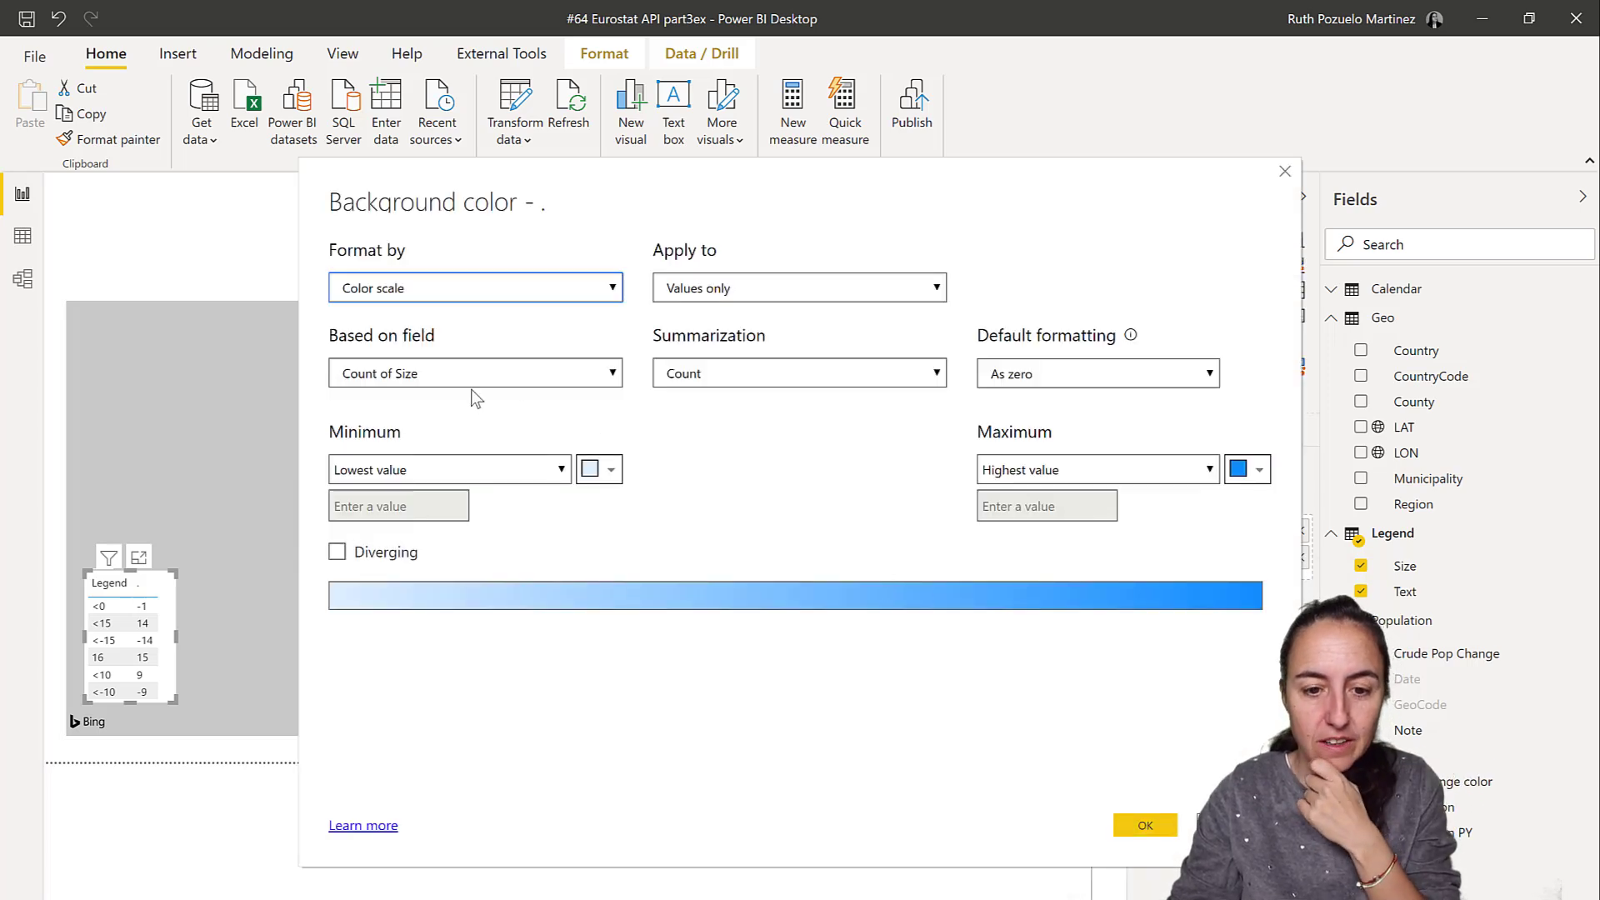
{"action": "left_click", "coordinate": [503, 287]}
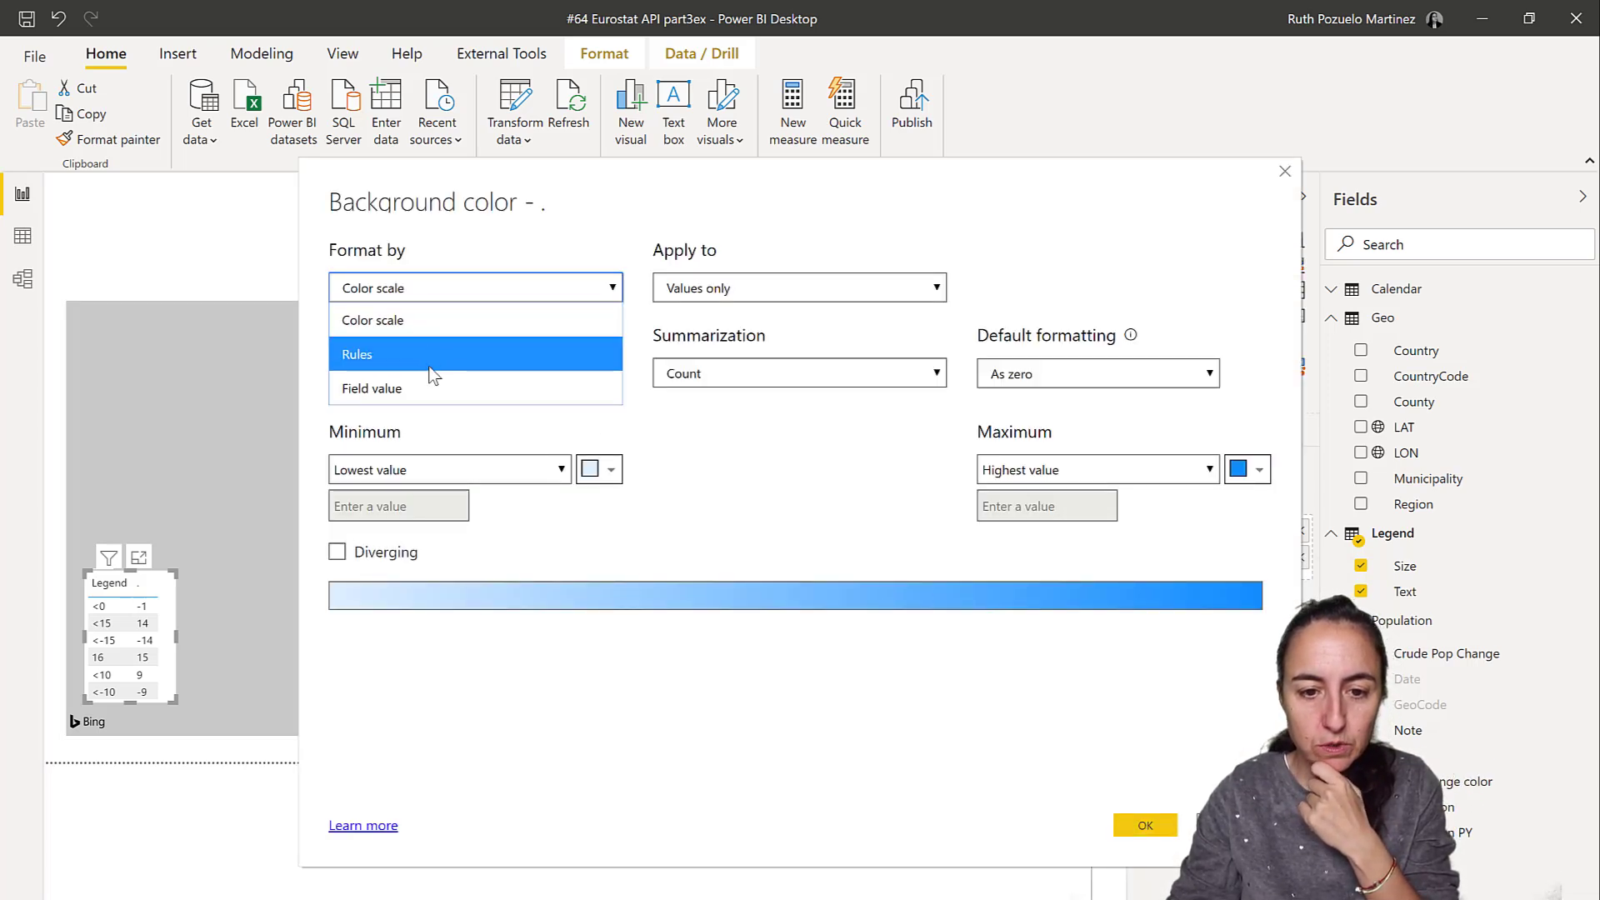
{"action": "left_click", "coordinate": [451, 351]}
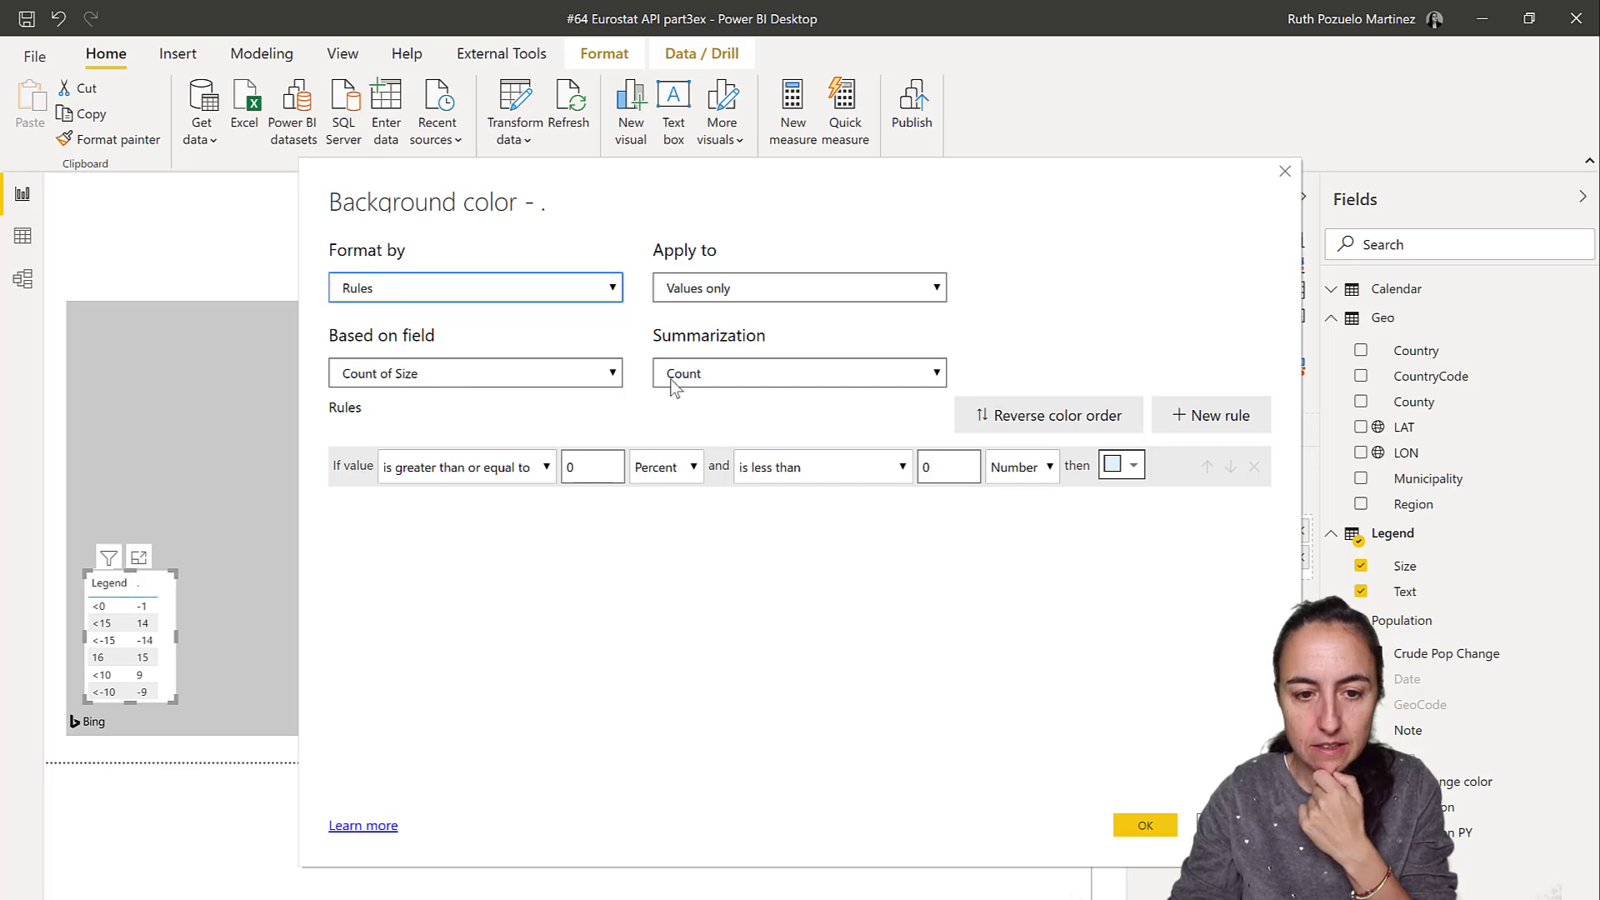
{"action": "left_click", "coordinate": [538, 384]}
{"action": "left_click", "coordinate": [726, 377]}
{"action": "left_click", "coordinate": [511, 375]}
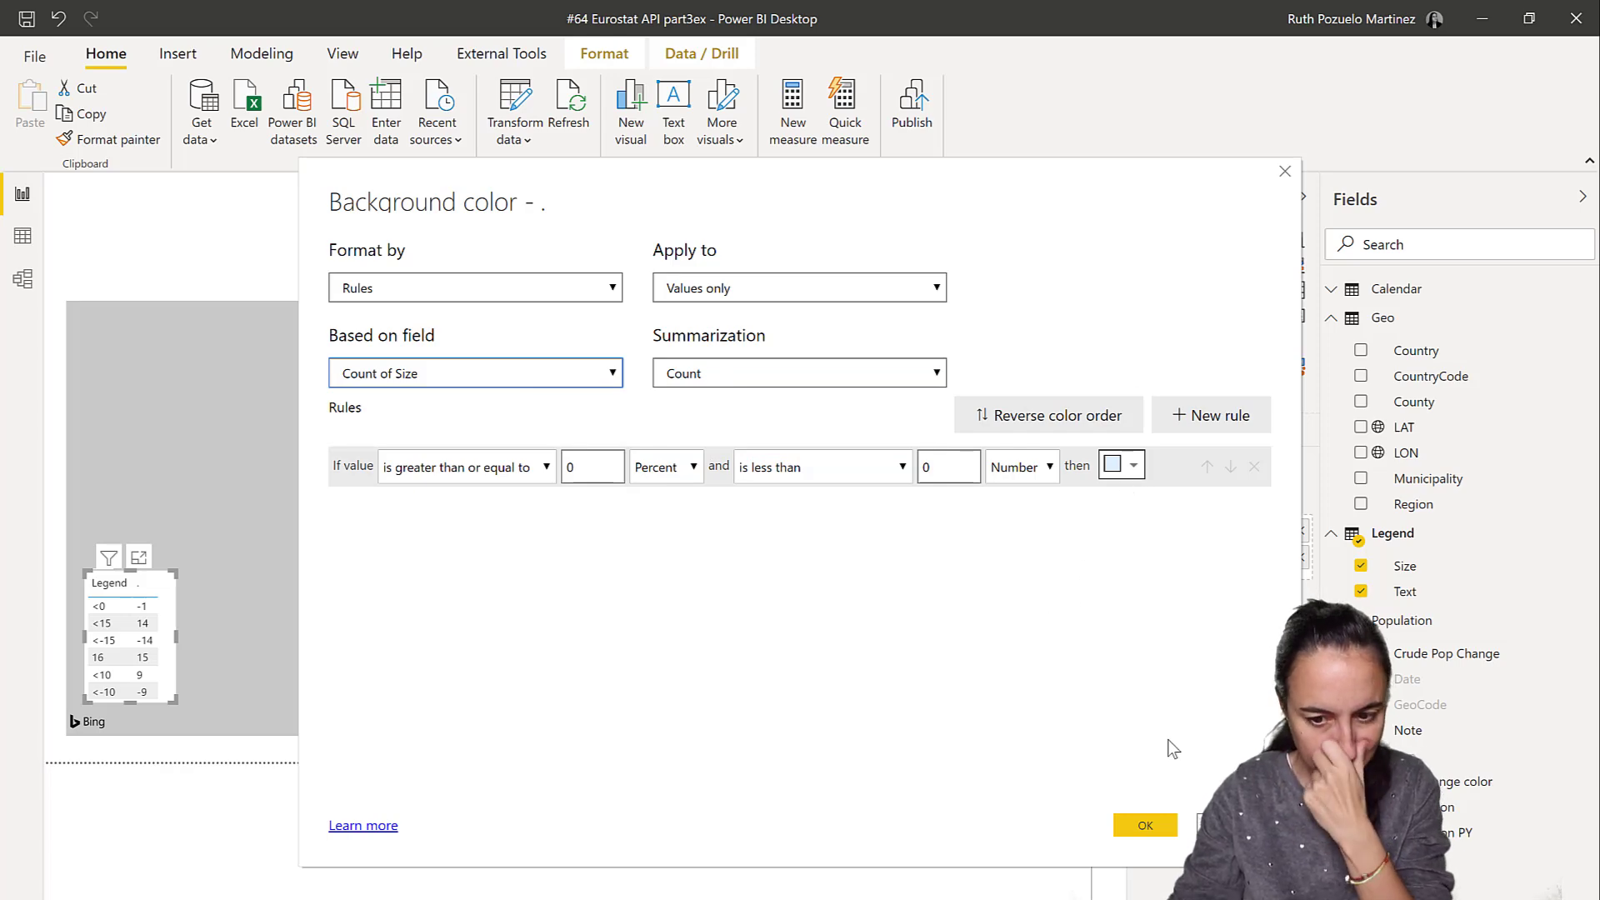
{"action": "left_click", "coordinate": [1149, 814]}
{"action": "left_click", "coordinate": [510, 109]}
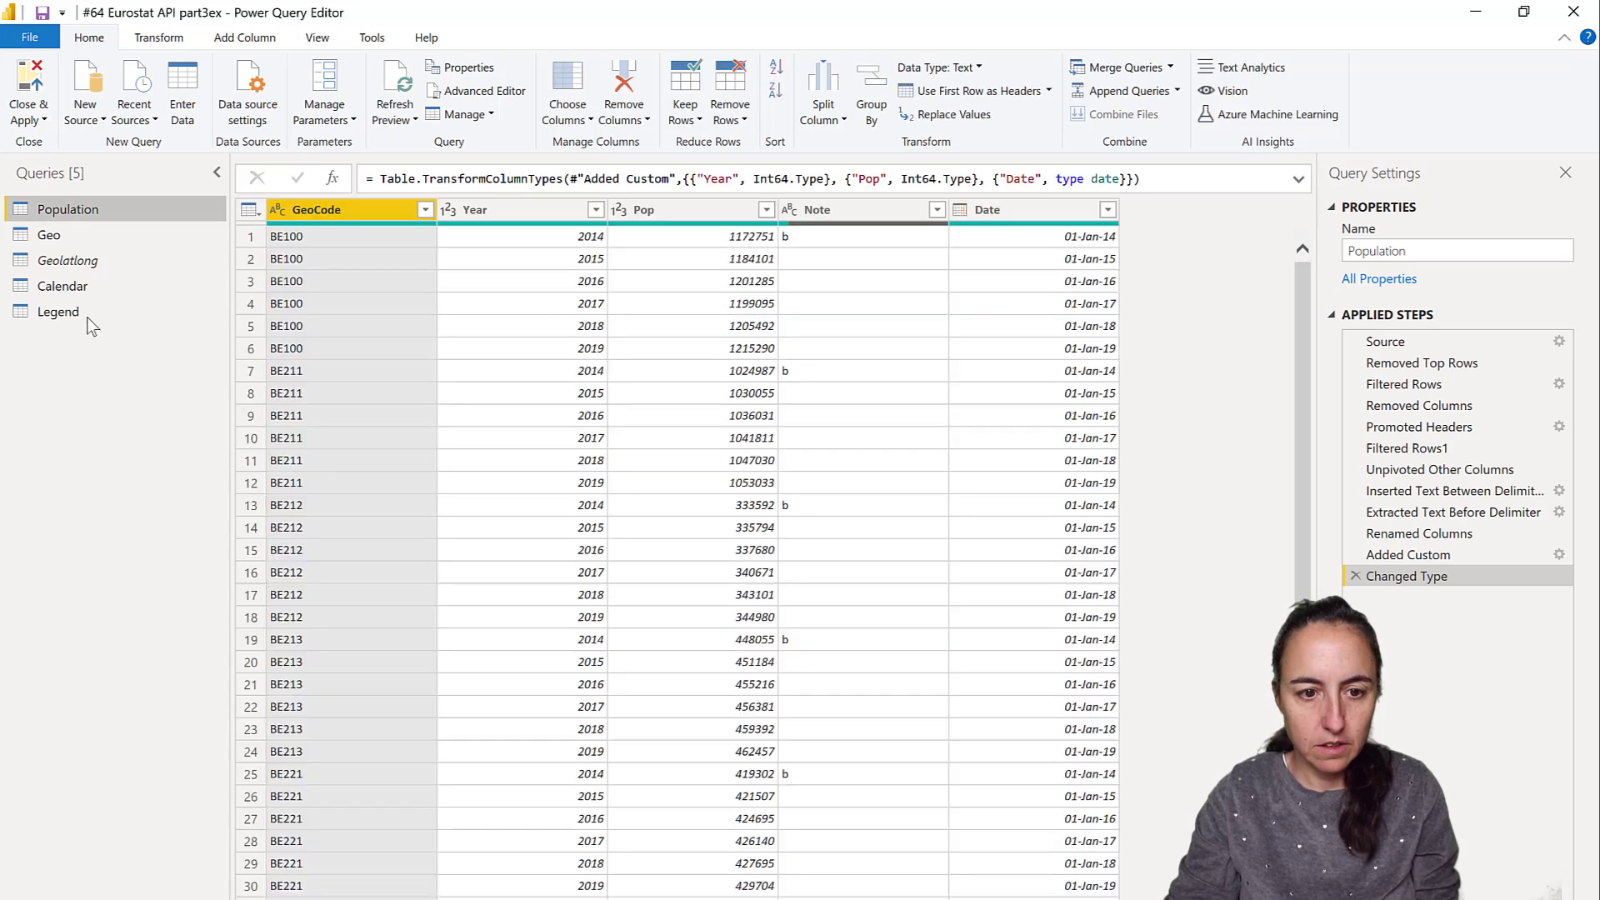
- Set the Legend query's Size column to Whole Number and apply the changes
{"action": "left_click", "coordinate": [81, 310]}
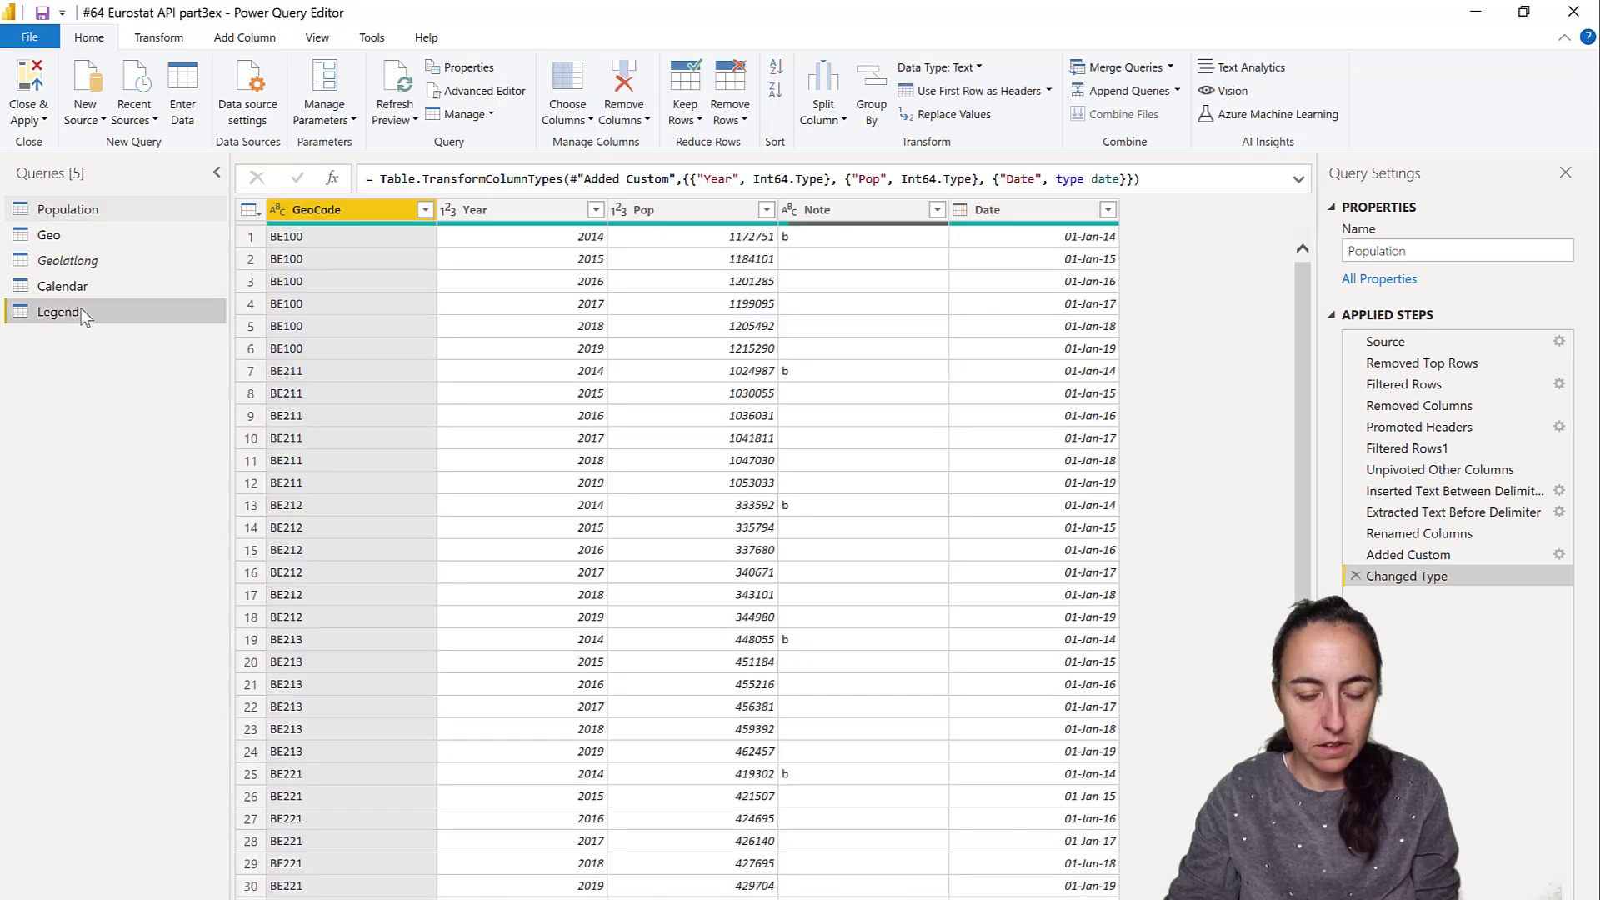
{"action": "left_click", "coordinate": [276, 211]}
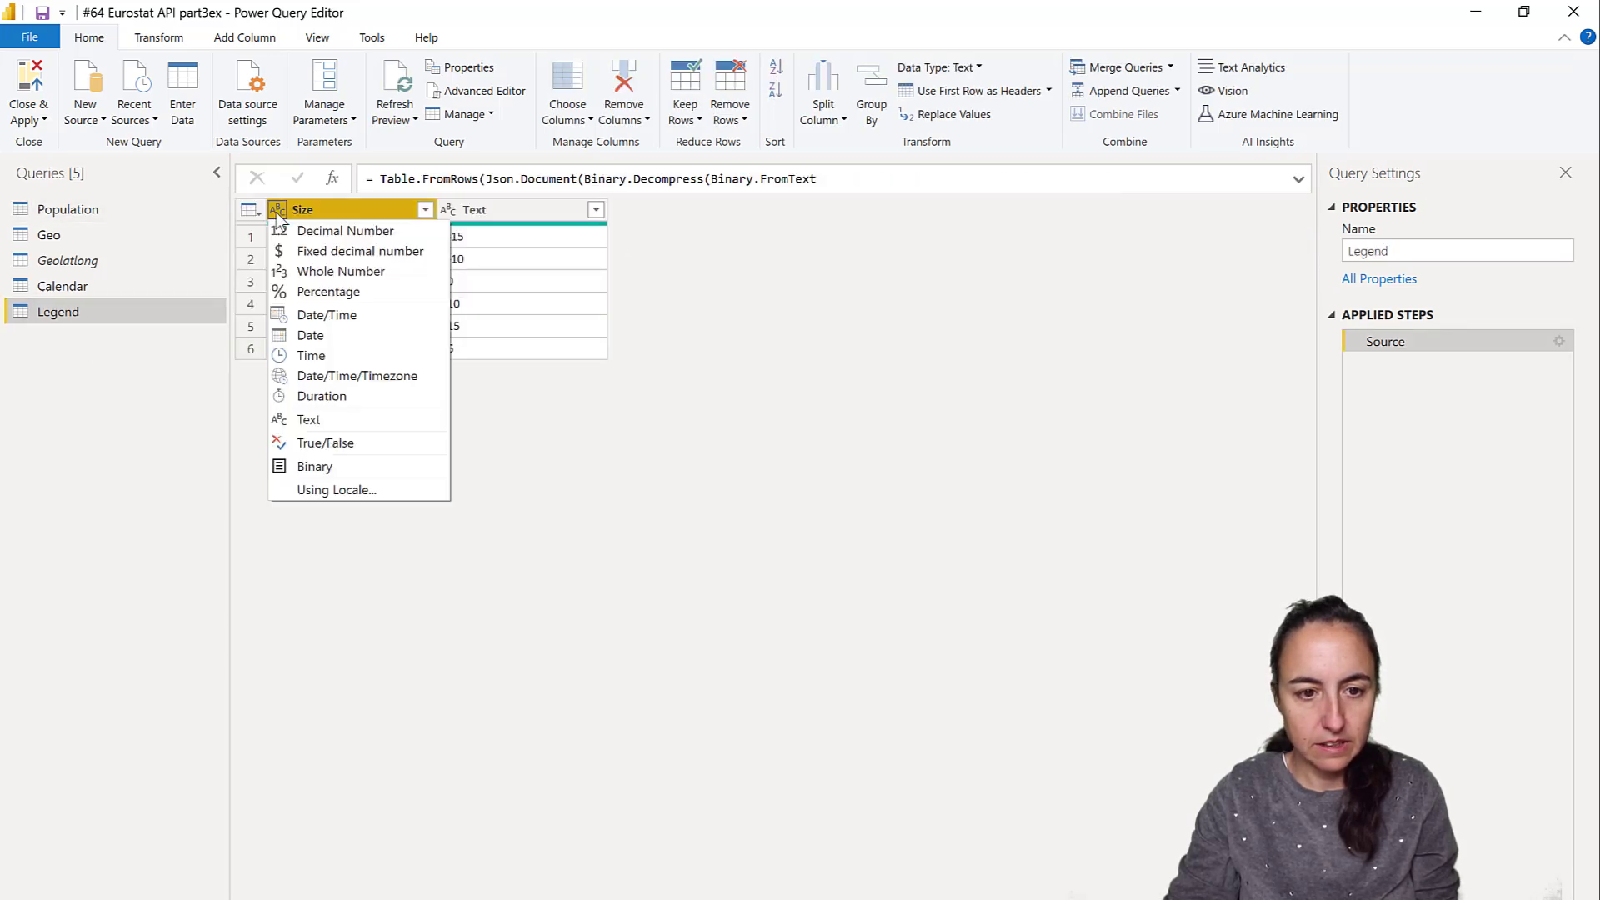
{"action": "left_click", "coordinate": [313, 273]}
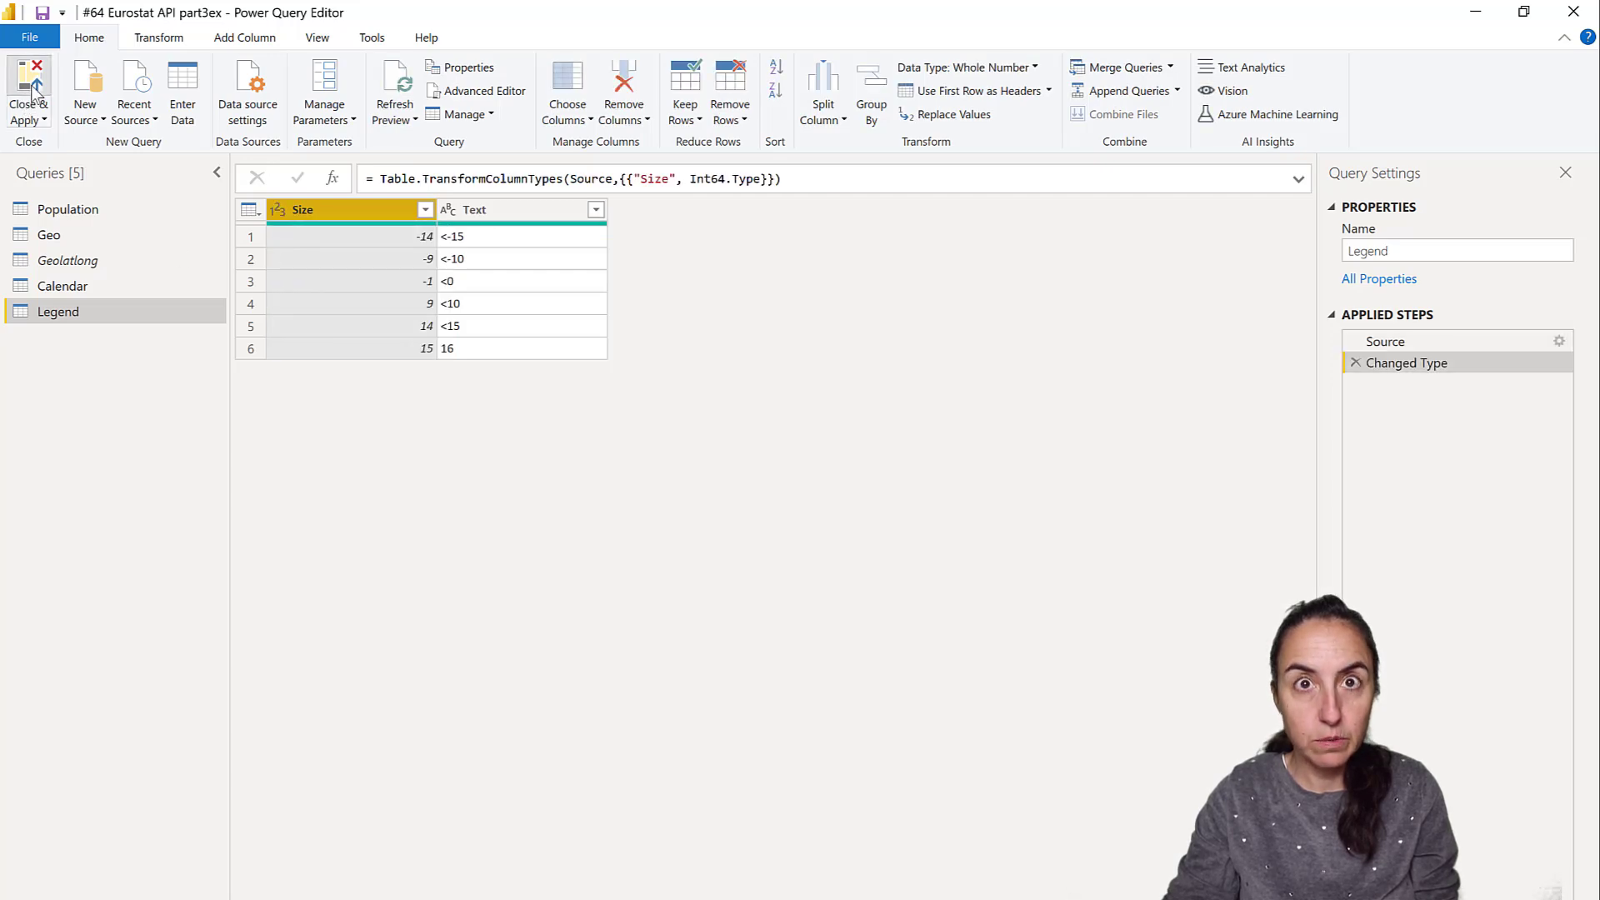
{"action": "left_click", "coordinate": [34, 92]}
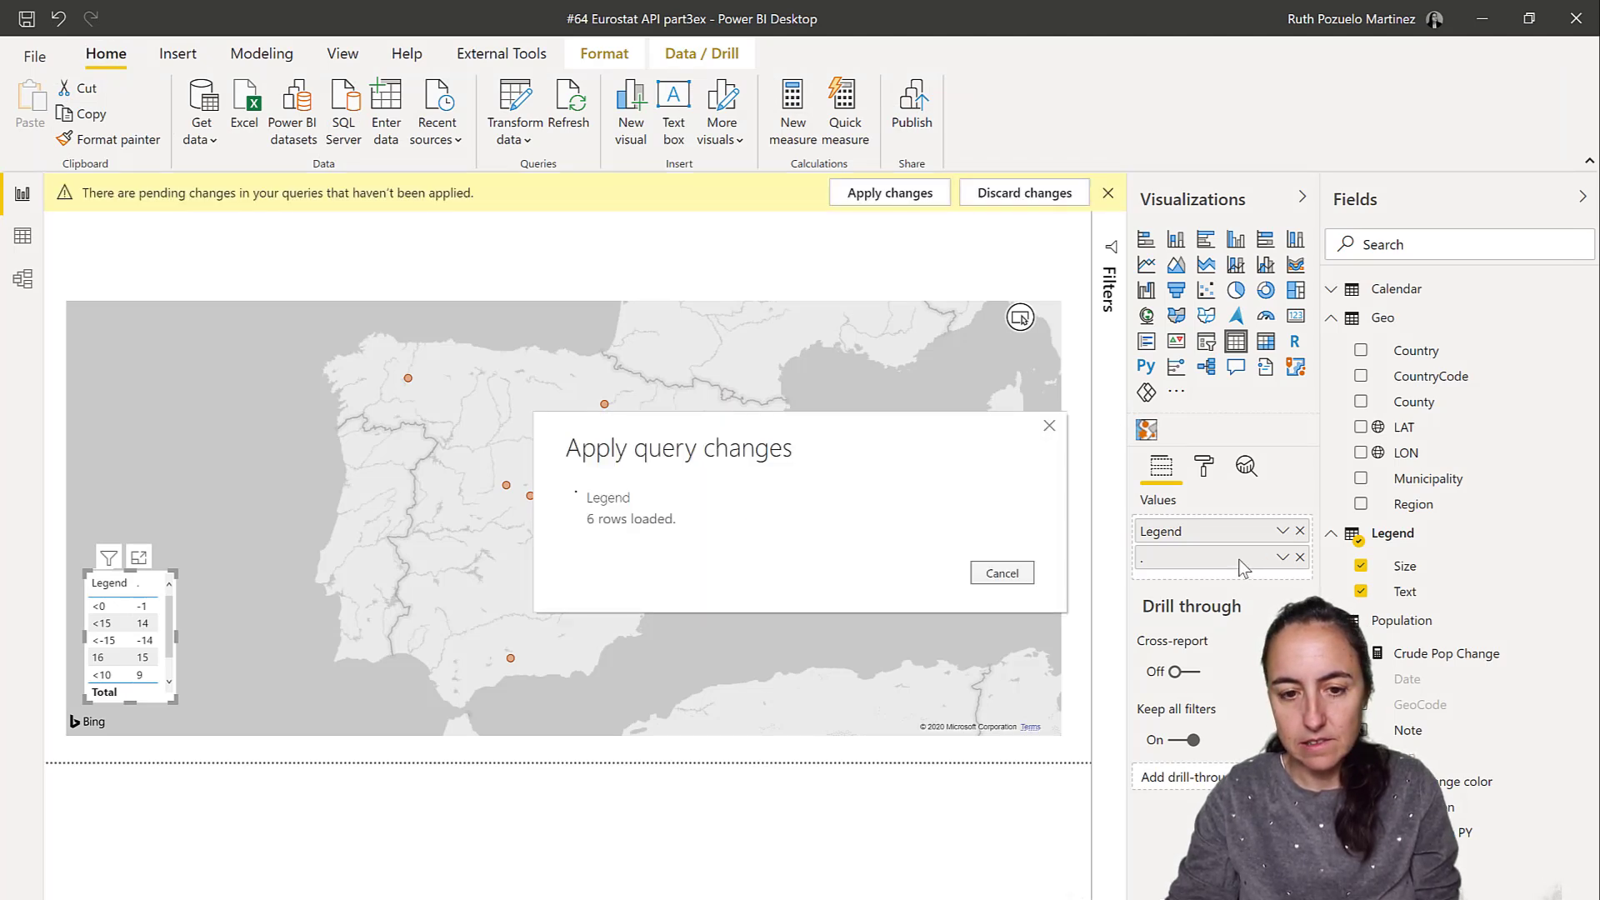
- Start background colour rules for the legend's Size field, summarized as Sum
{"action": "left_click", "coordinate": [1283, 560]}
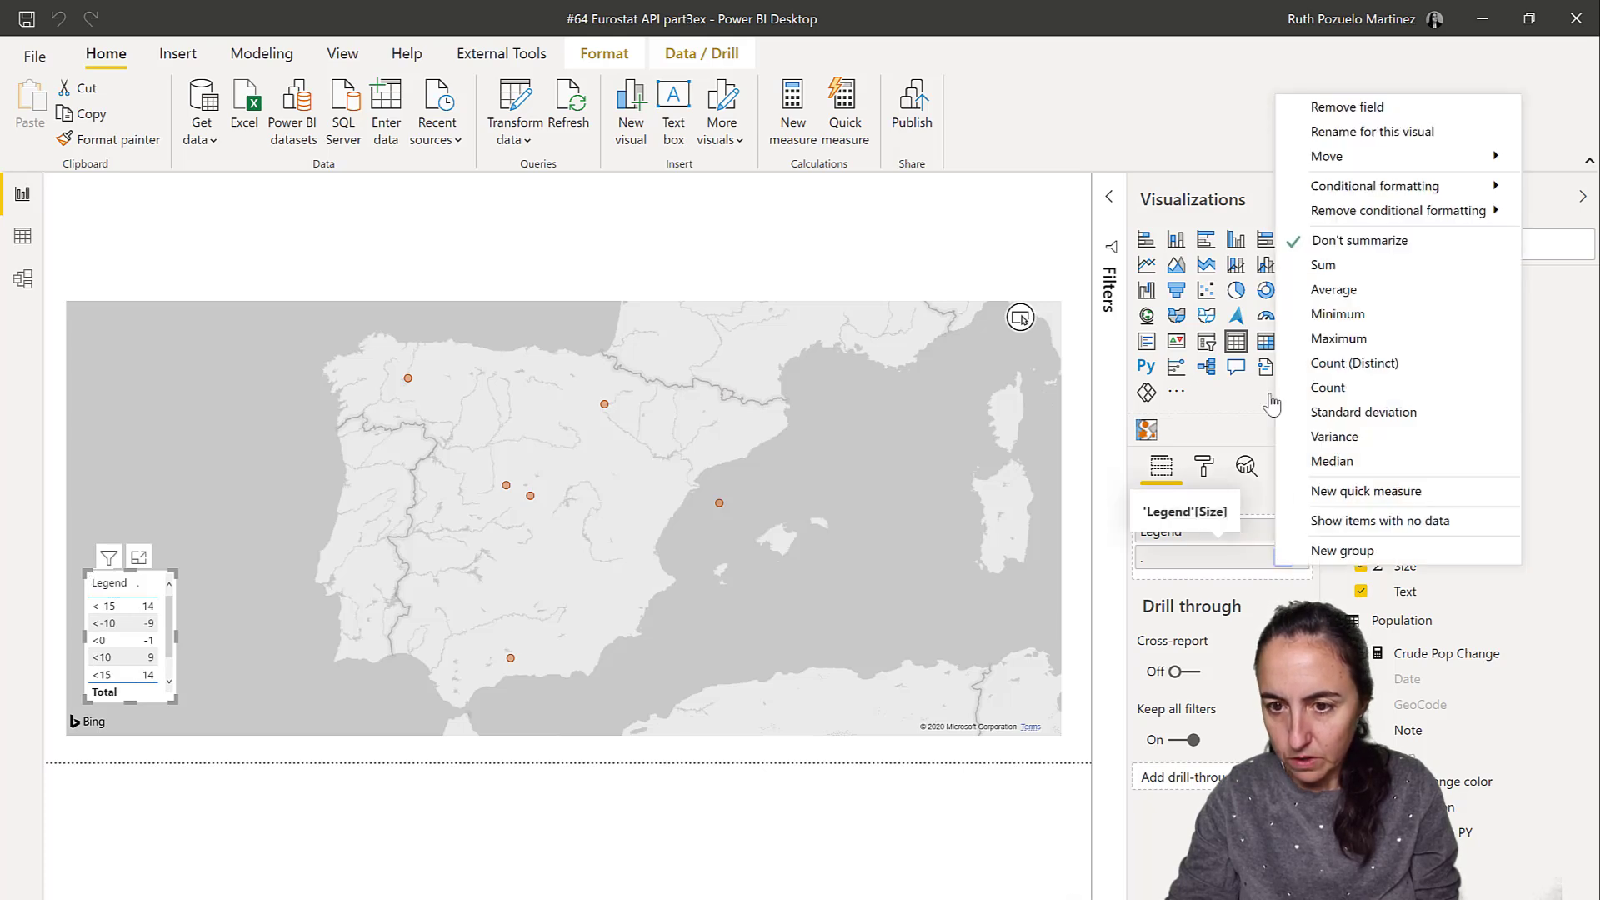
{"action": "mouse_move", "coordinate": [1379, 198]}
{"action": "left_click", "coordinate": [1058, 208]}
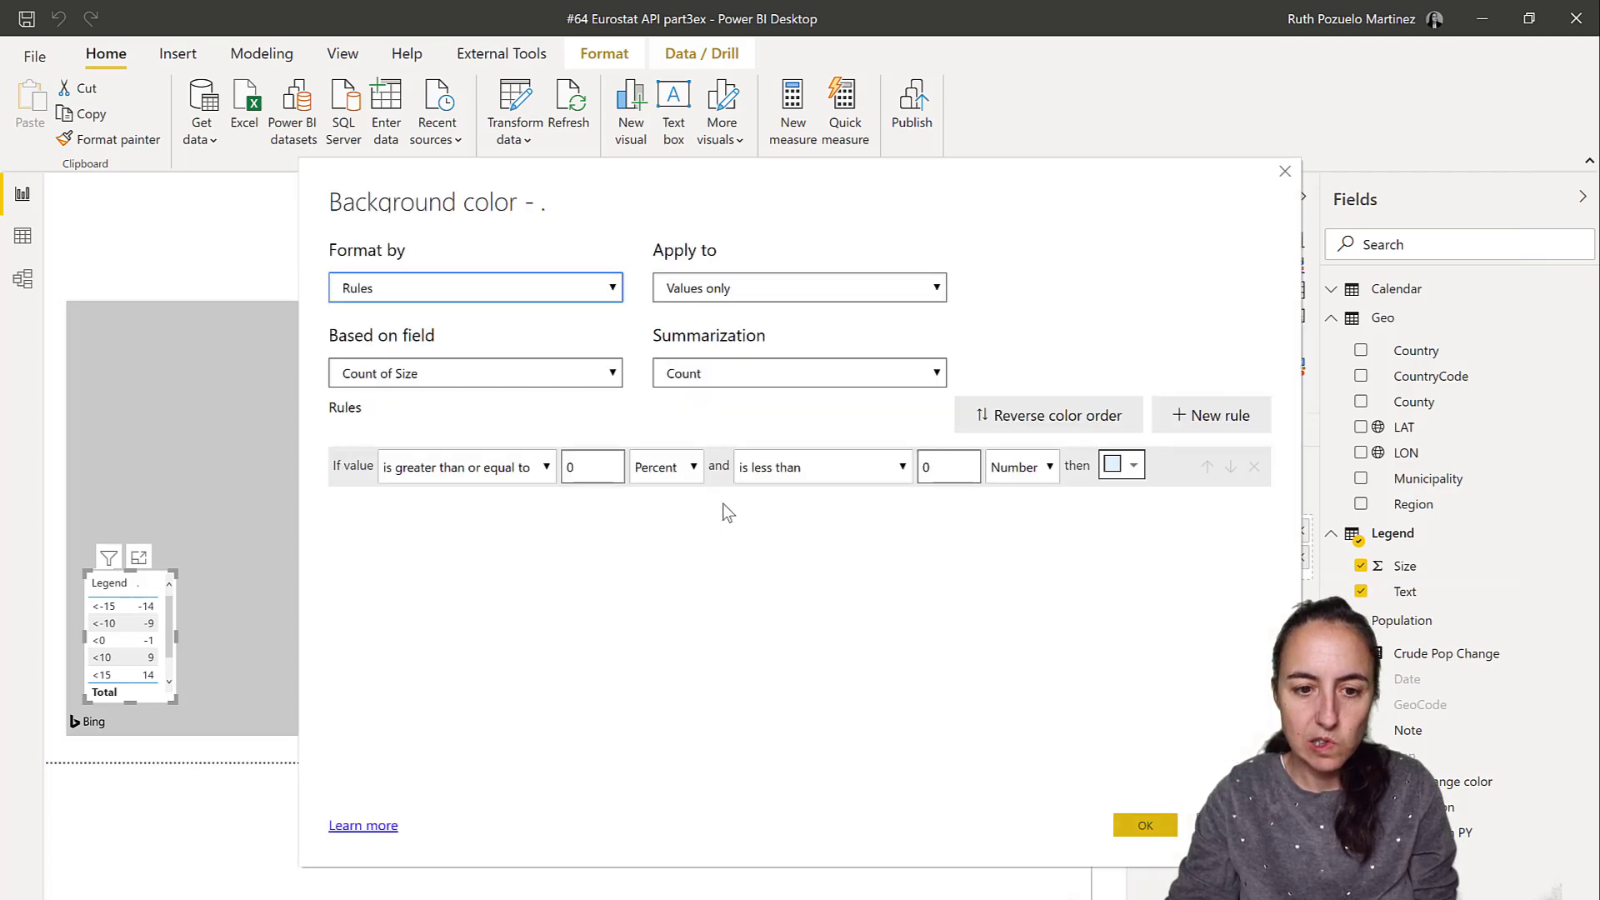
{"action": "left_click", "coordinate": [708, 375]}
{"action": "left_click", "coordinate": [731, 419]}
- Make the first rule's lower bound a Number and its upper bound inclusive, then close
{"action": "left_click", "coordinate": [593, 469]}
{"action": "left_click", "coordinate": [655, 469]}
{"action": "left_click", "coordinate": [668, 506]}
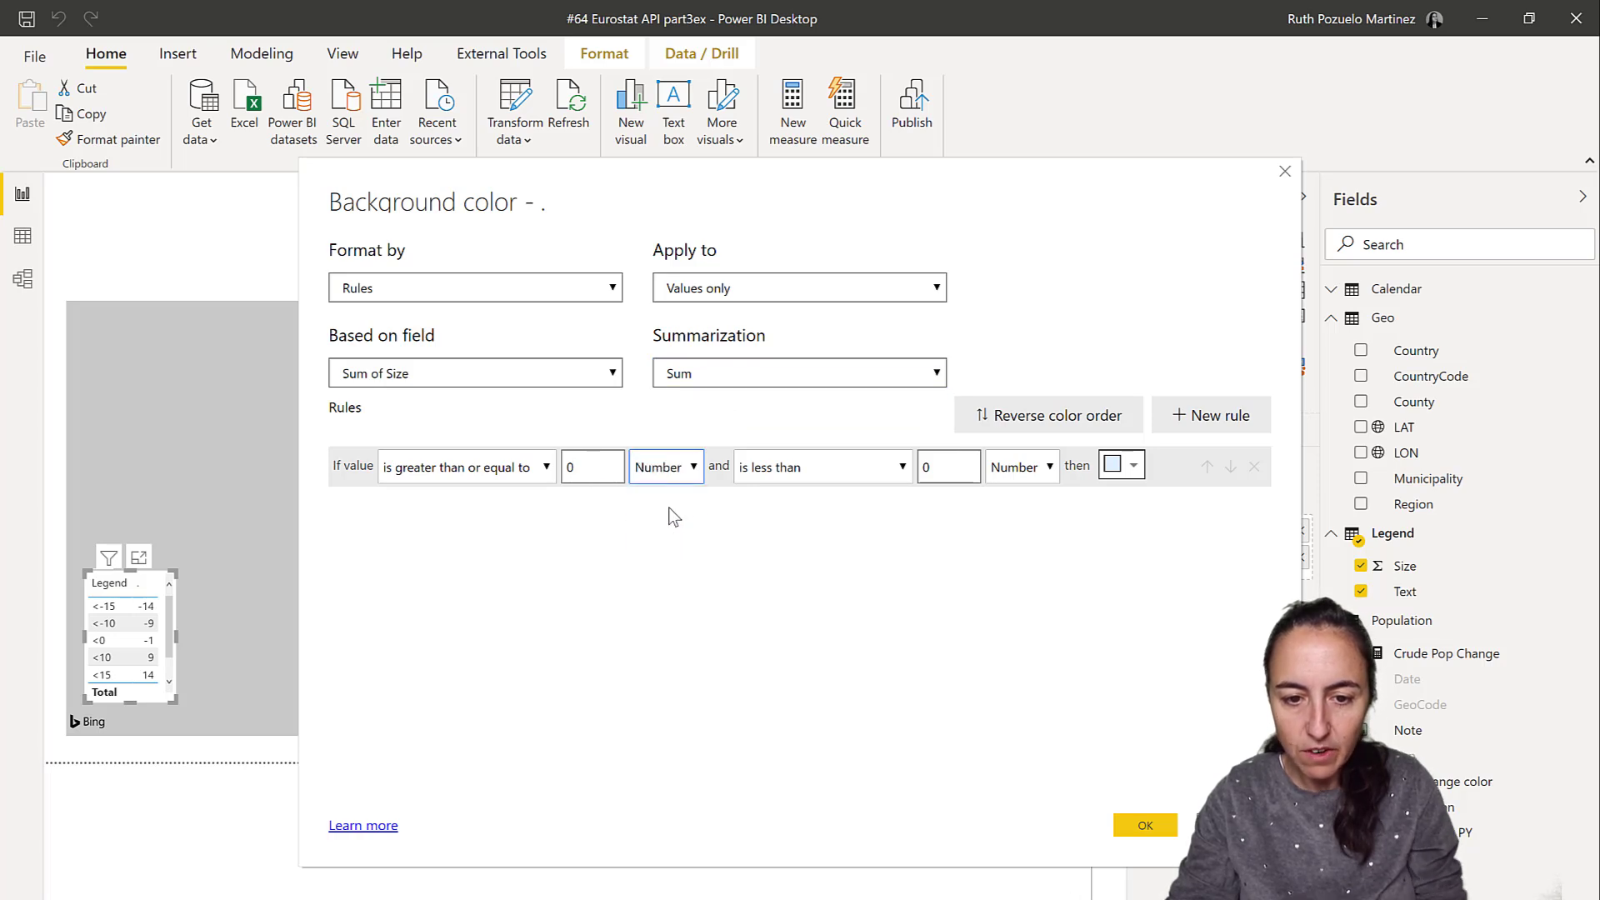
{"action": "left_click", "coordinate": [837, 468]}
{"action": "left_click", "coordinate": [827, 532]}
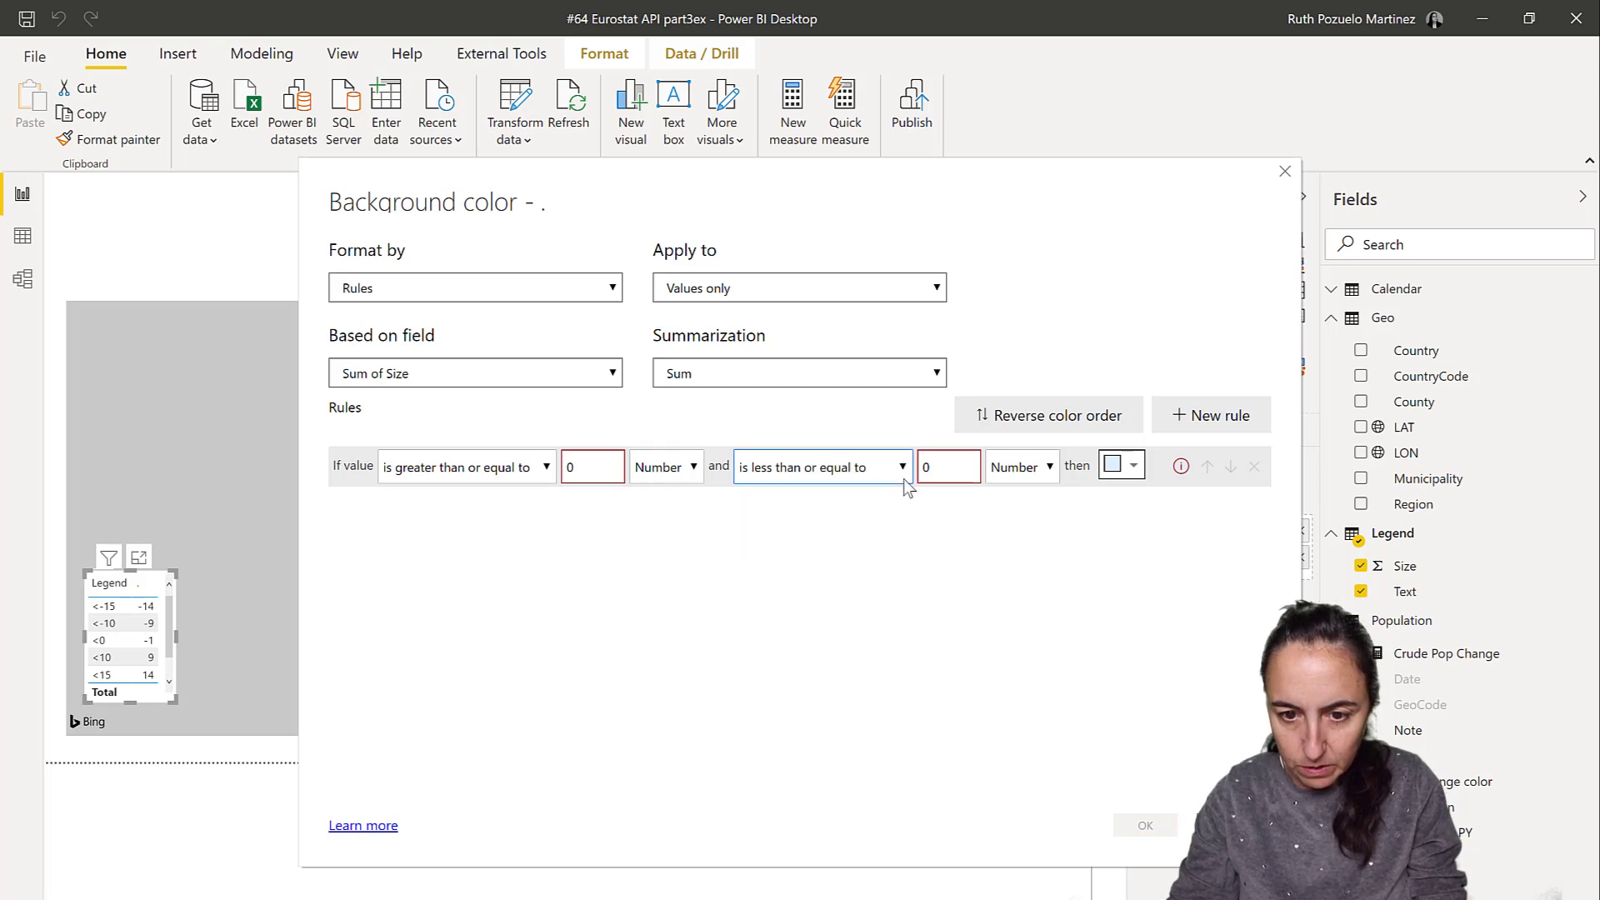
{"action": "key", "text": "Tab"}
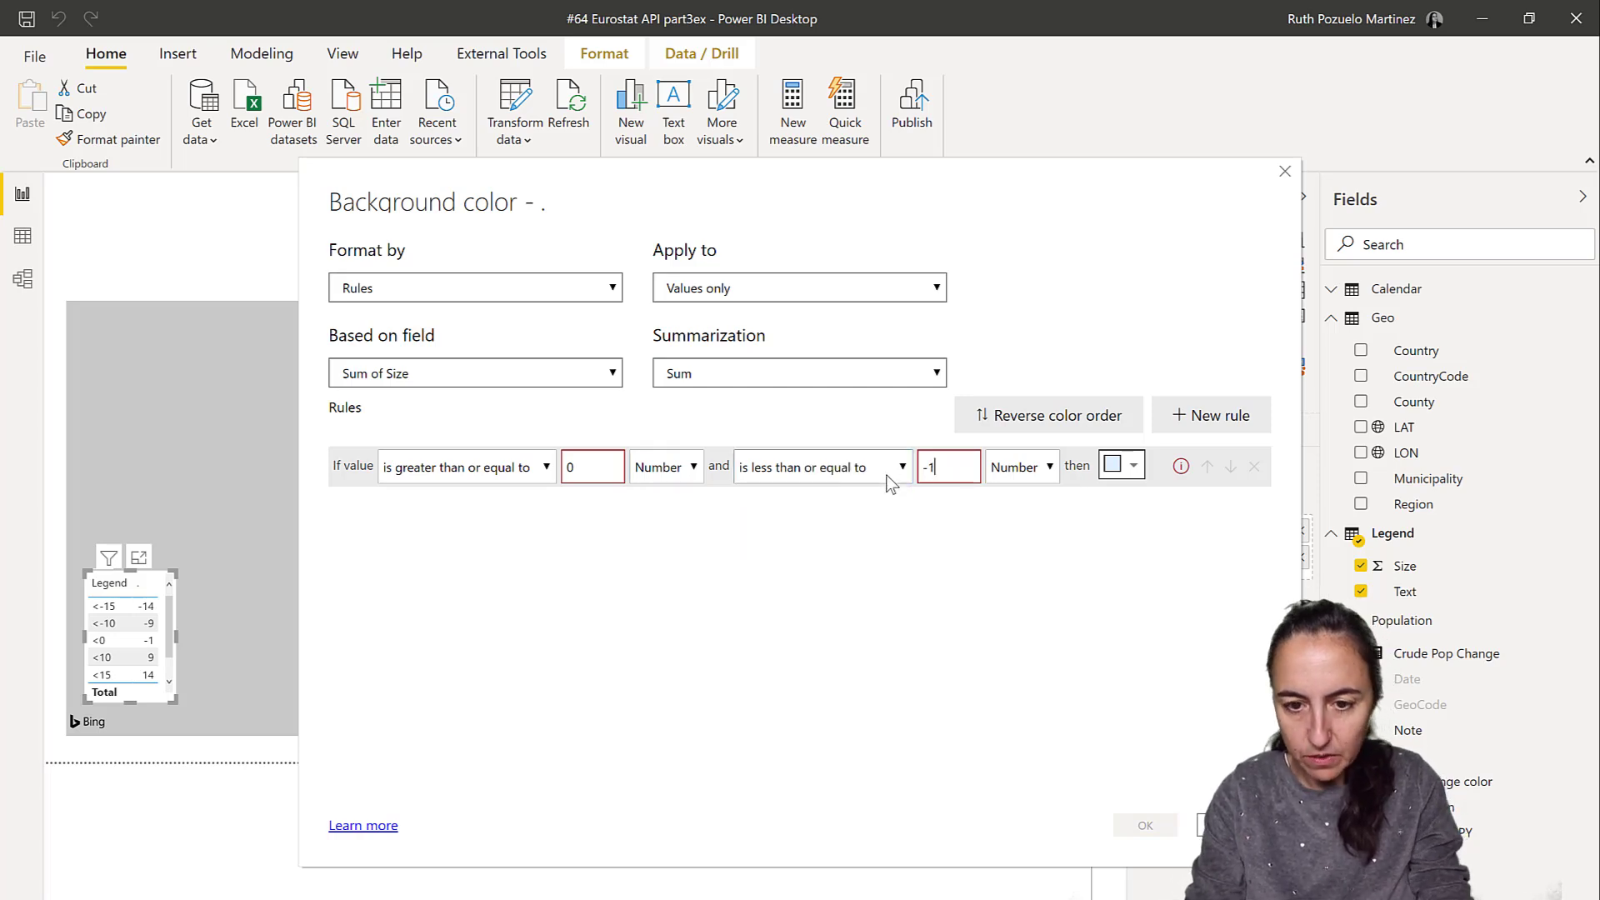
{"action": "key", "text": "Tab"}
{"action": "key", "text": "Tab"}
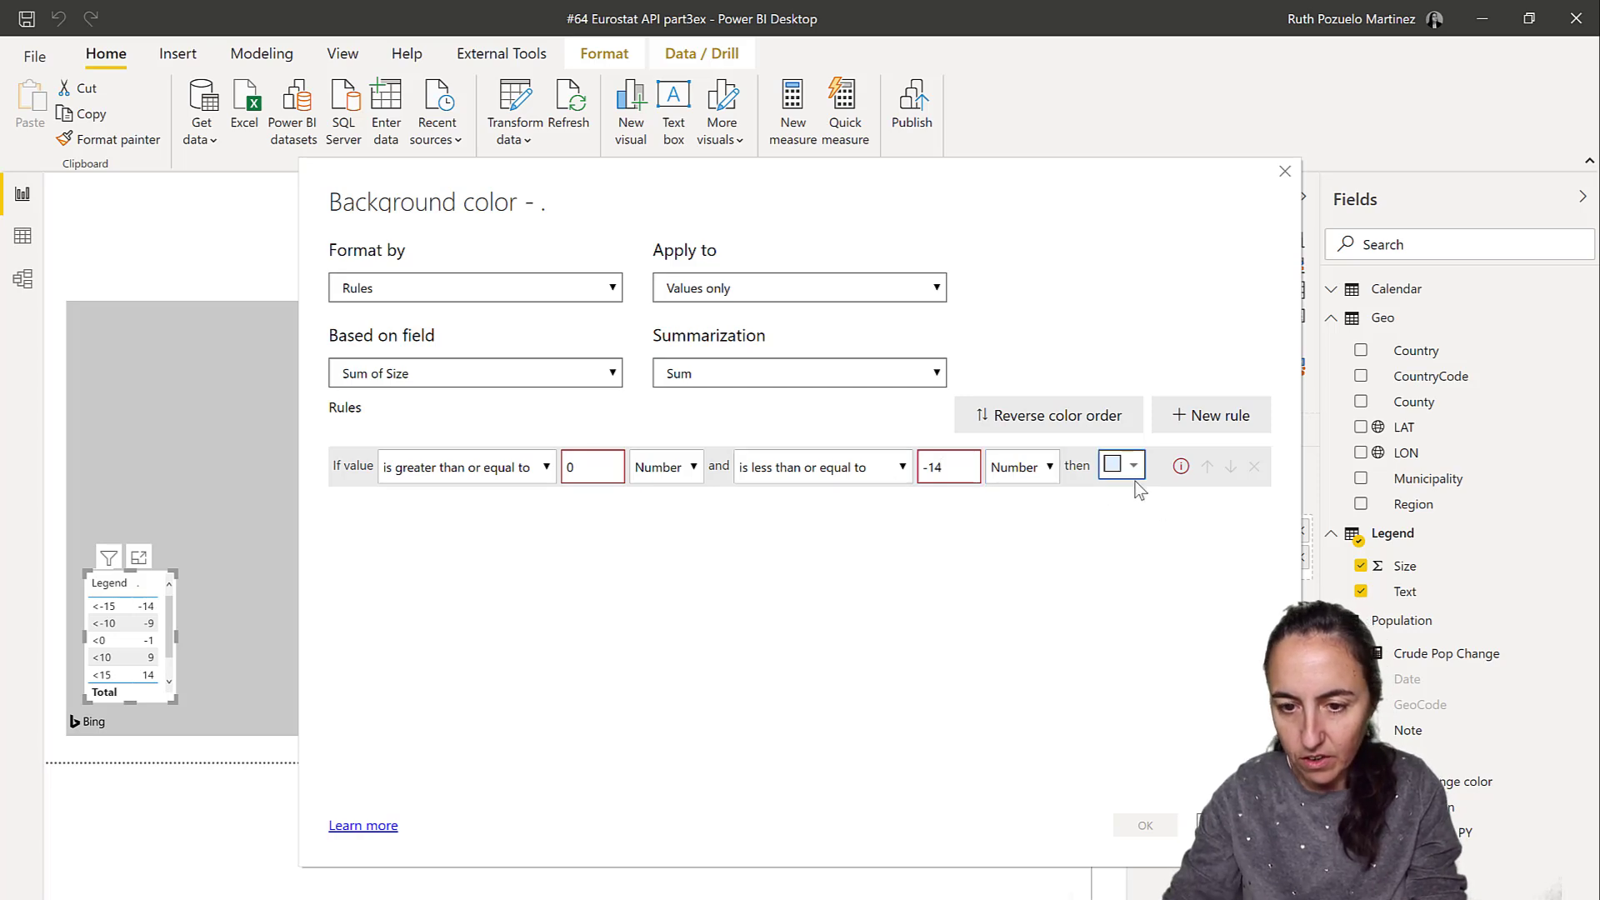
{"action": "left_click", "coordinate": [1134, 465]}
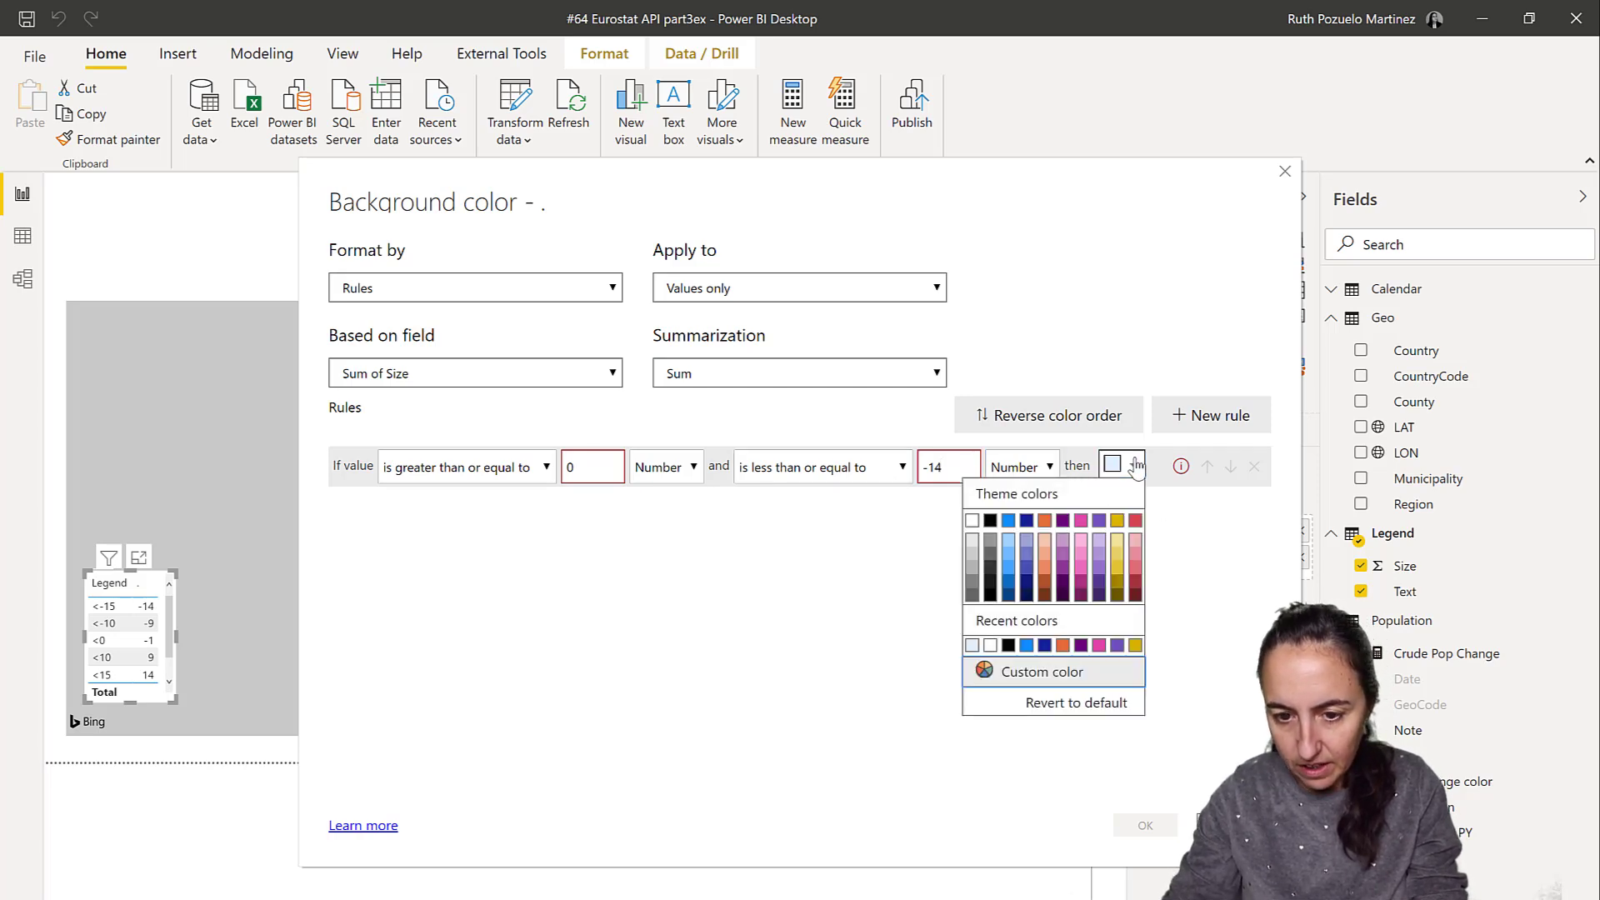
{"action": "left_click", "coordinate": [1168, 538]}
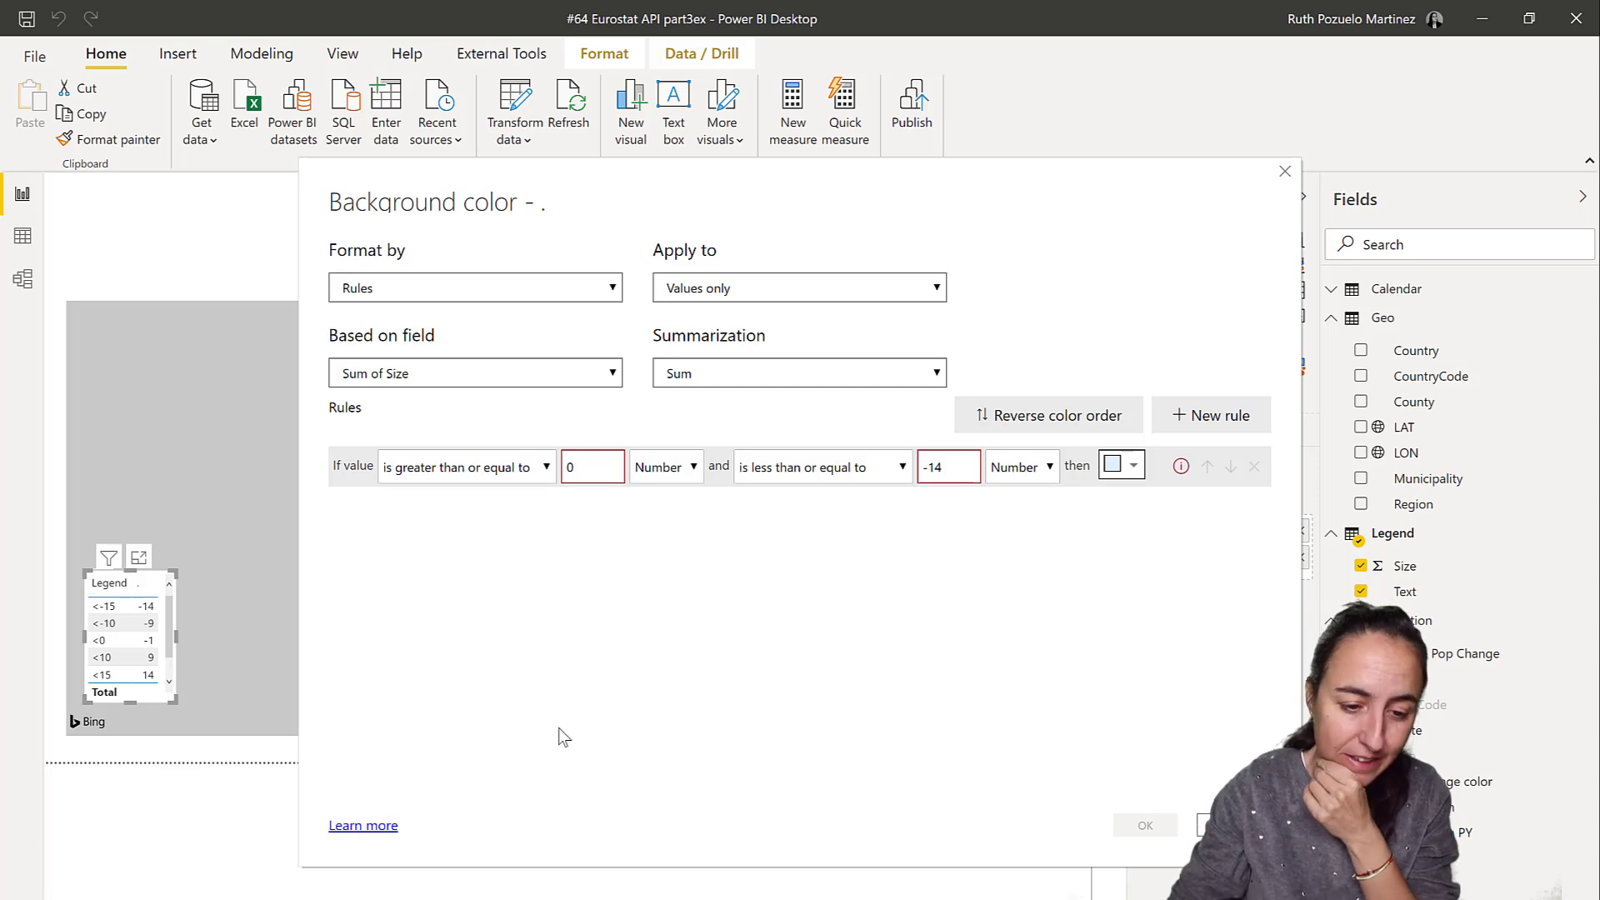
{"action": "key", "text": "Escape"}
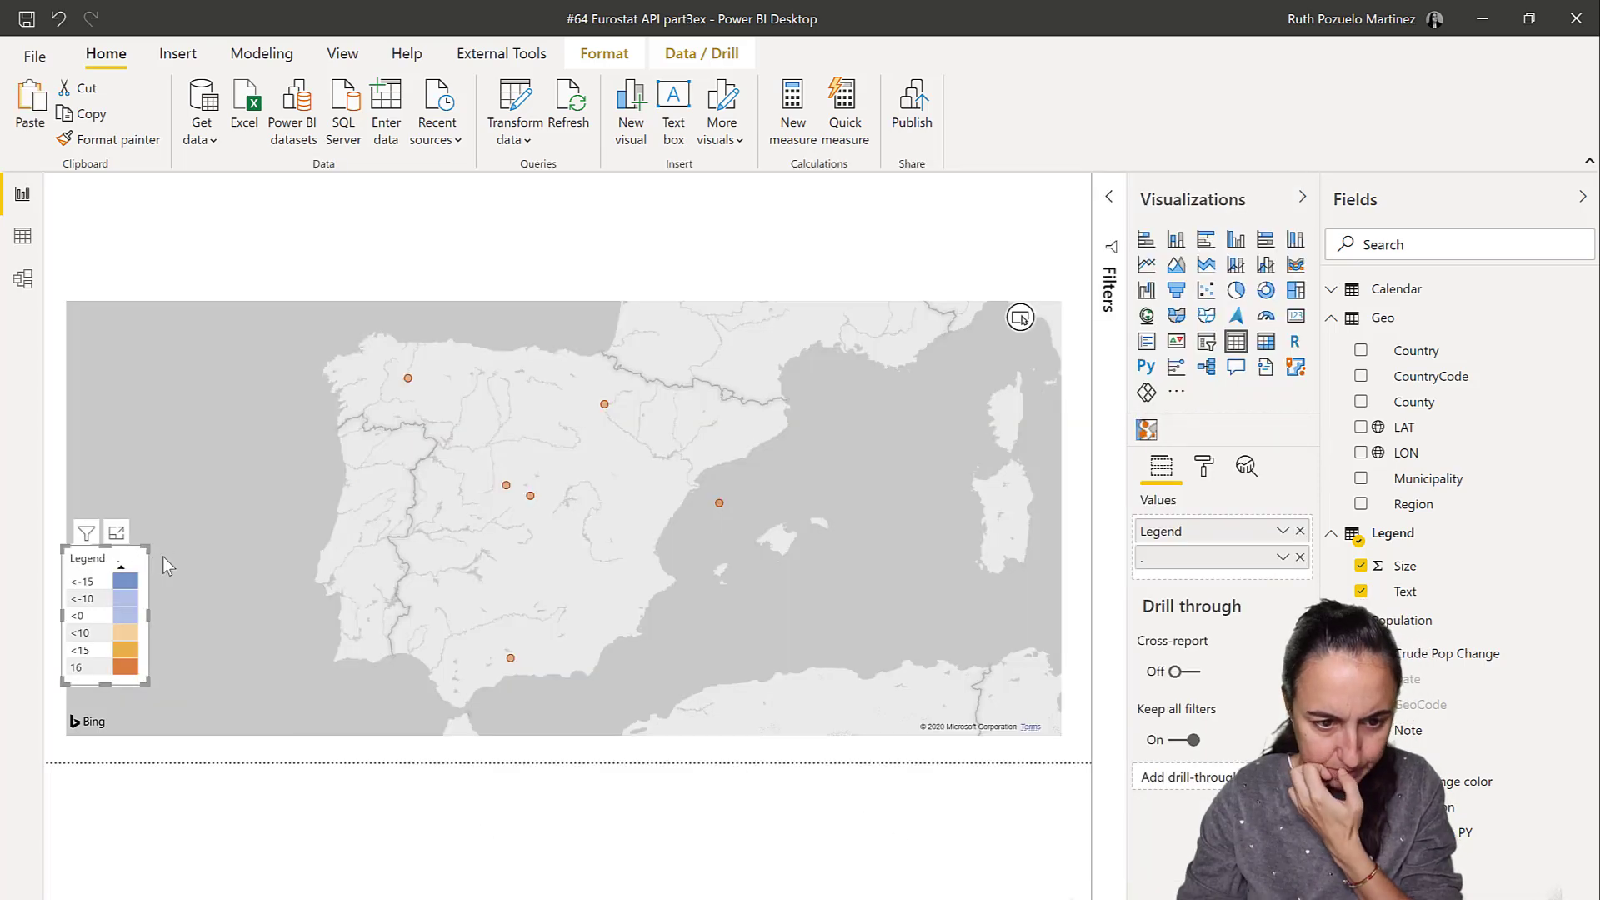
- Reopen the legend Size field's background colour rules and apply all six rules
{"action": "left_click", "coordinate": [162, 567]}
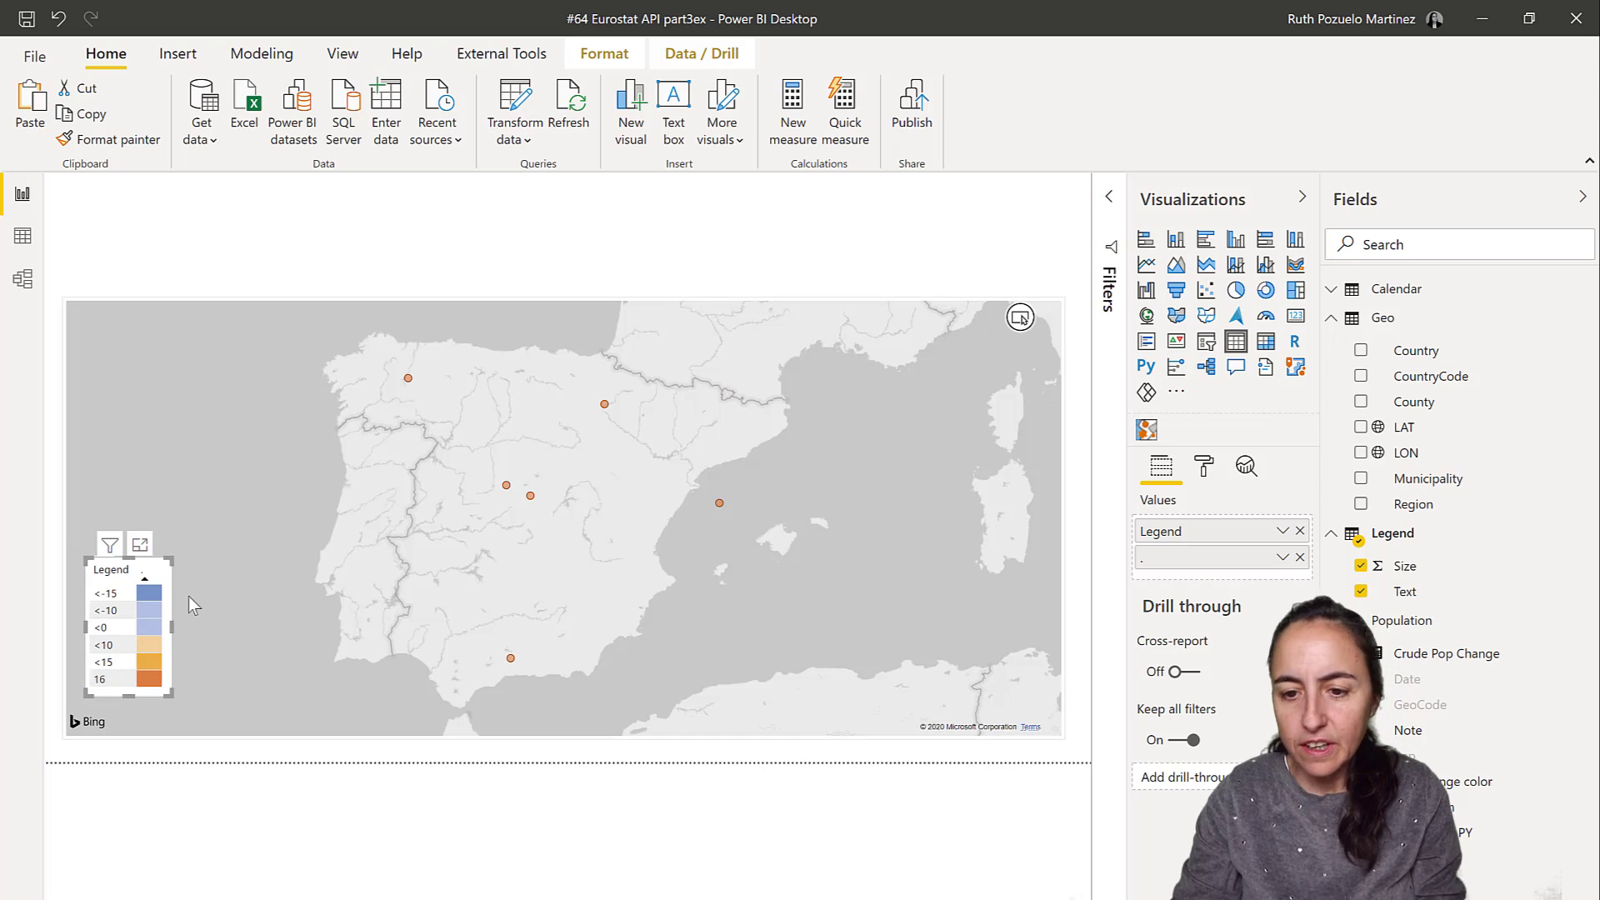
{"action": "left_click", "coordinate": [1283, 557]}
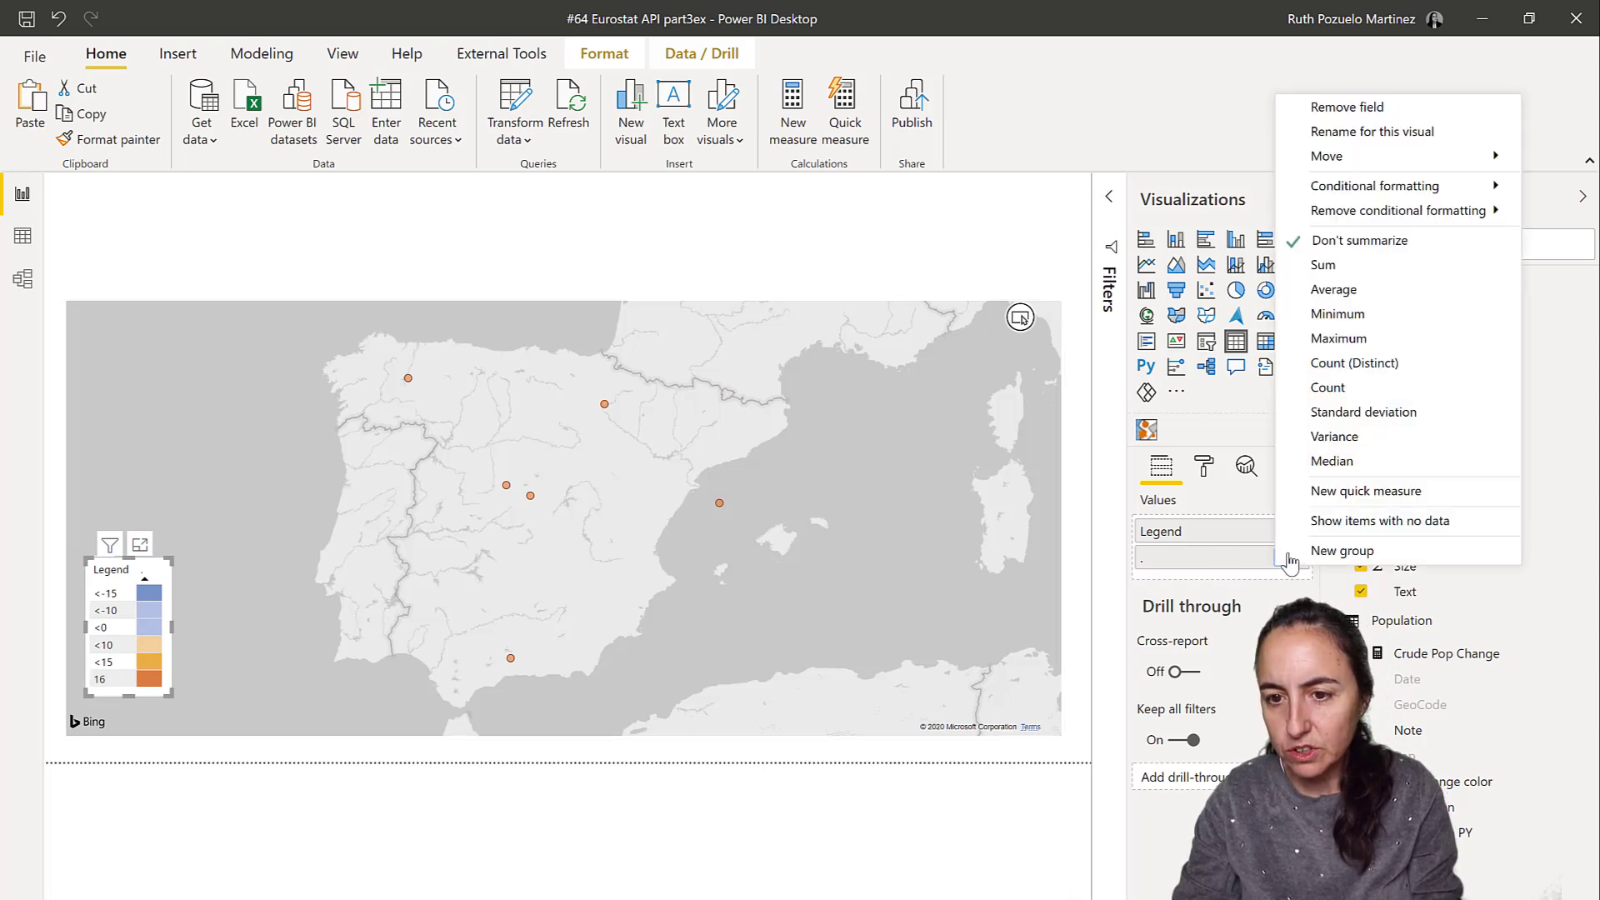
{"action": "mouse_move", "coordinate": [1398, 189]}
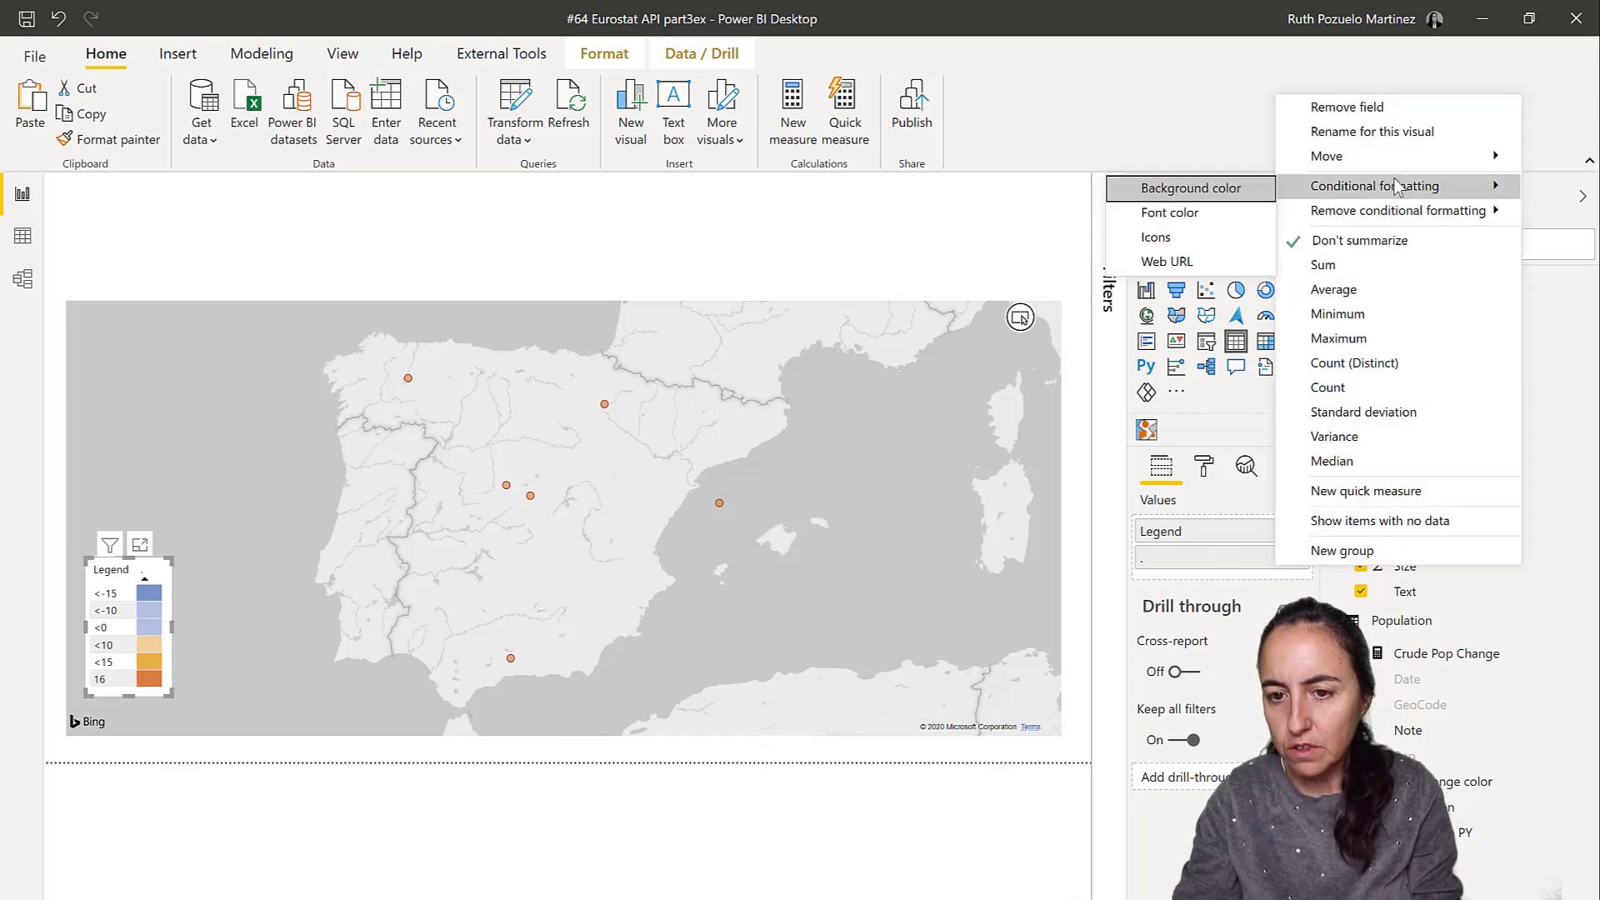
{"action": "left_click", "coordinate": [1204, 200]}
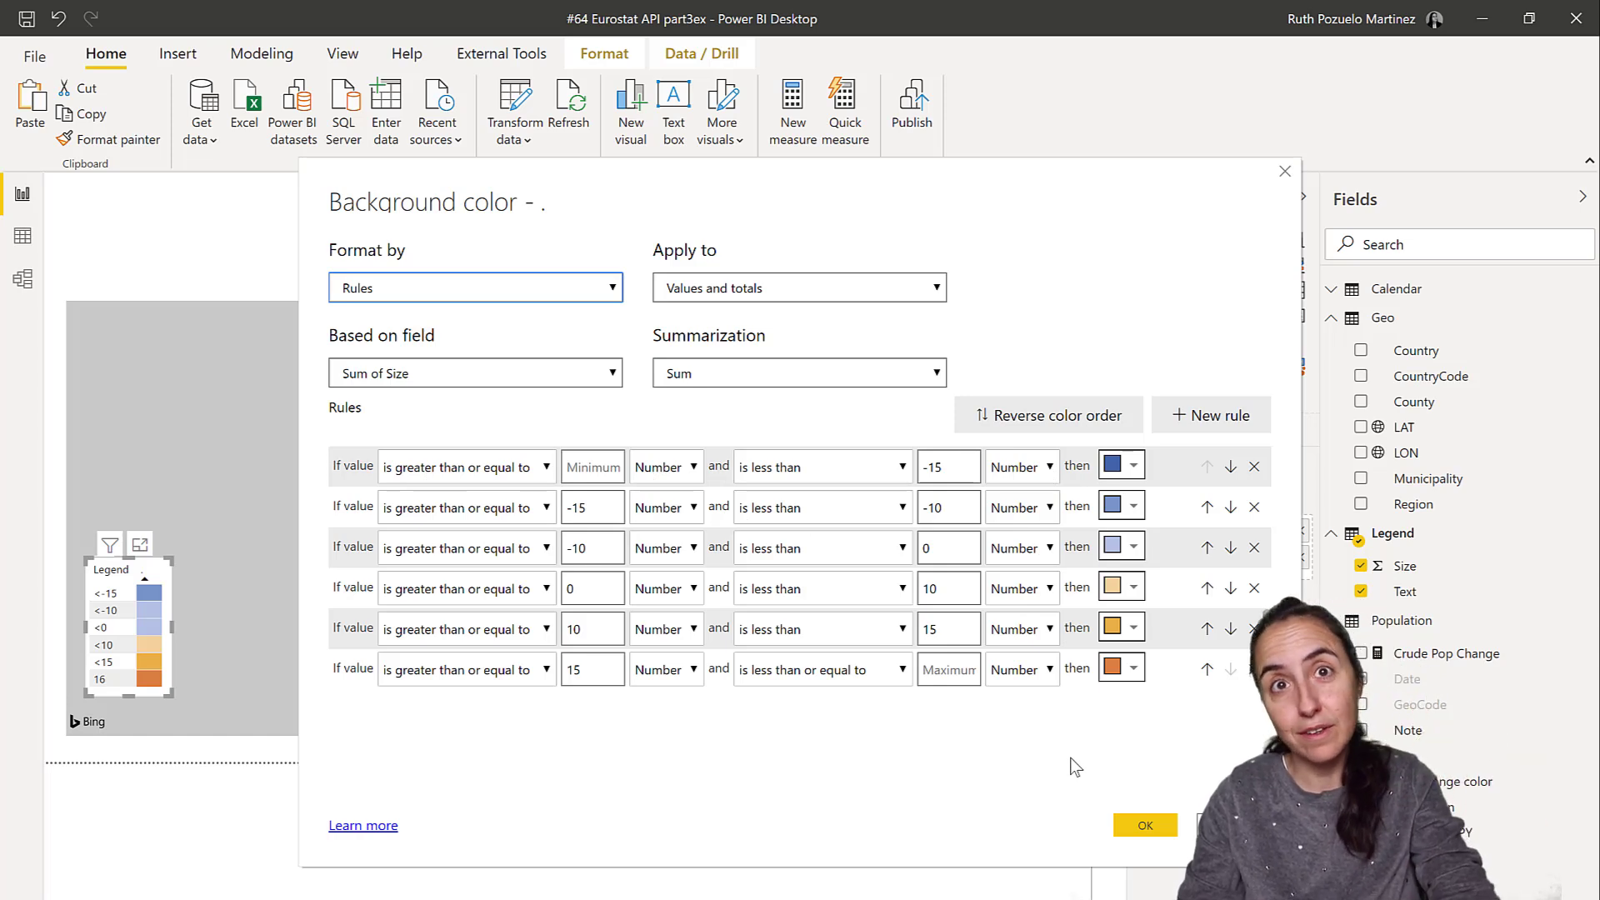
{"action": "left_click", "coordinate": [1146, 825]}
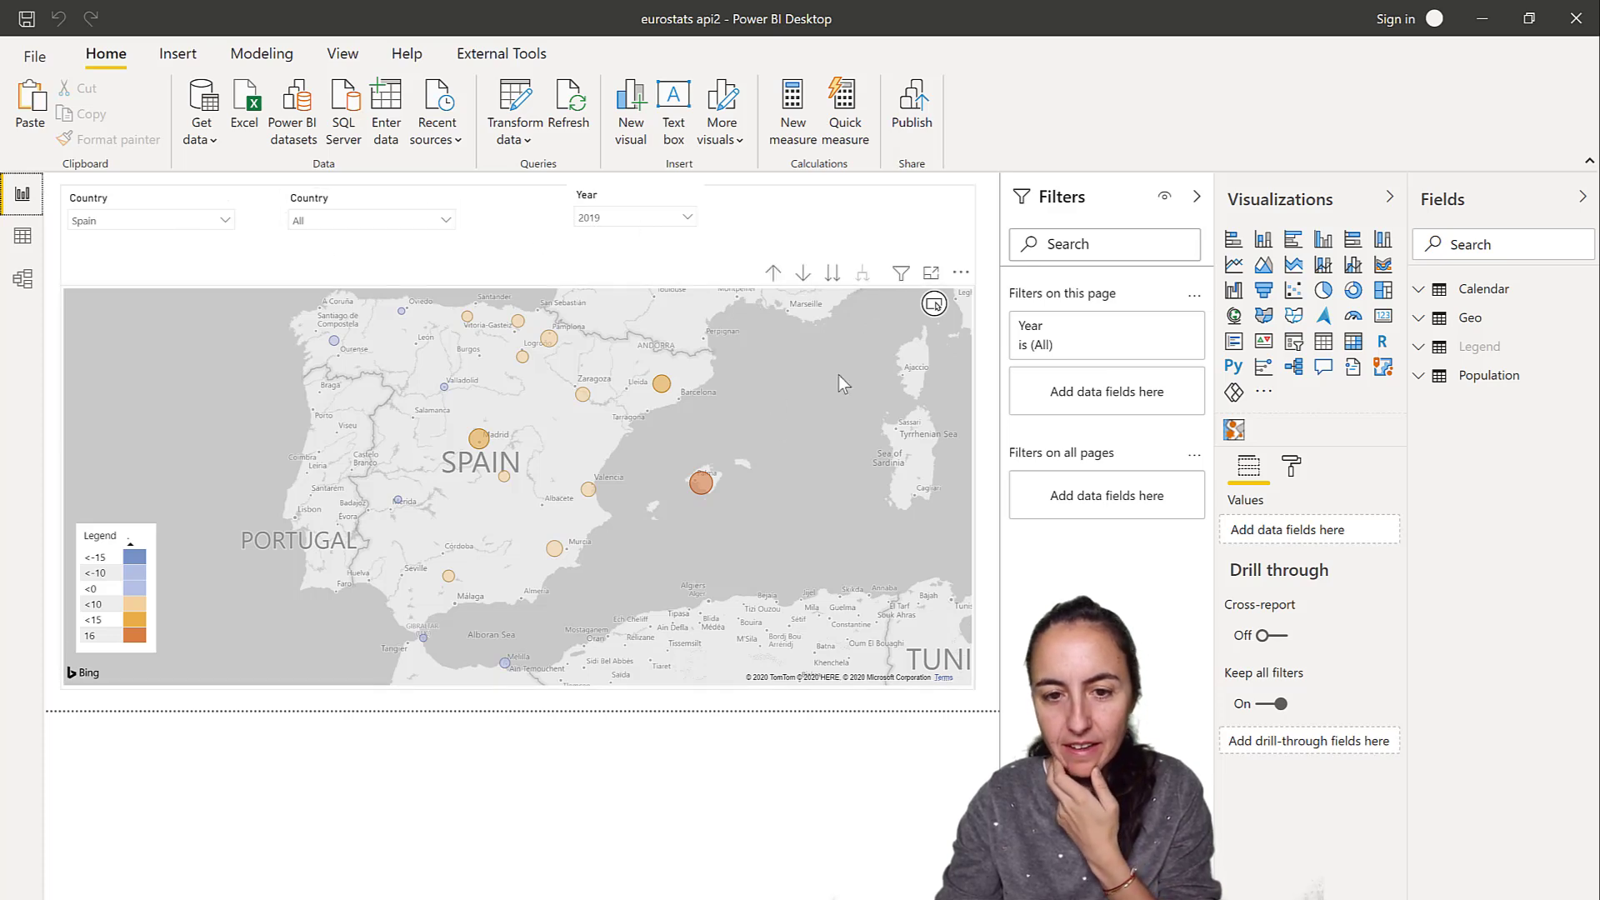
- Drill the bubble map down to the next location level to show more places
{"action": "left_click", "coordinate": [805, 287]}
{"action": "left_click", "coordinate": [804, 275]}
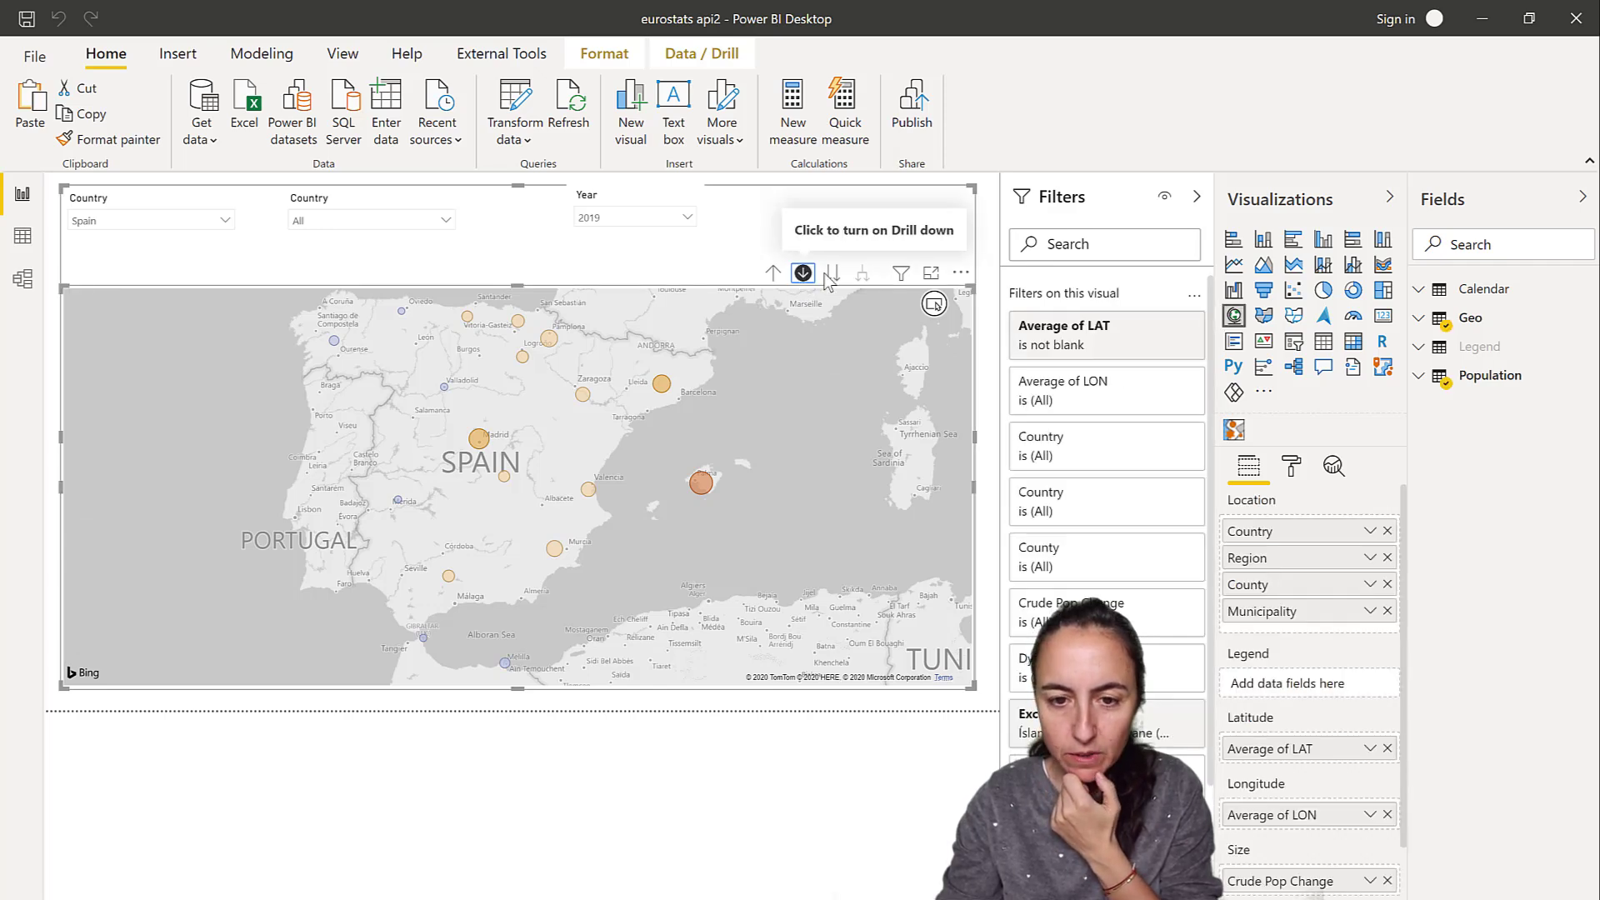
{"action": "left_click", "coordinate": [832, 280]}
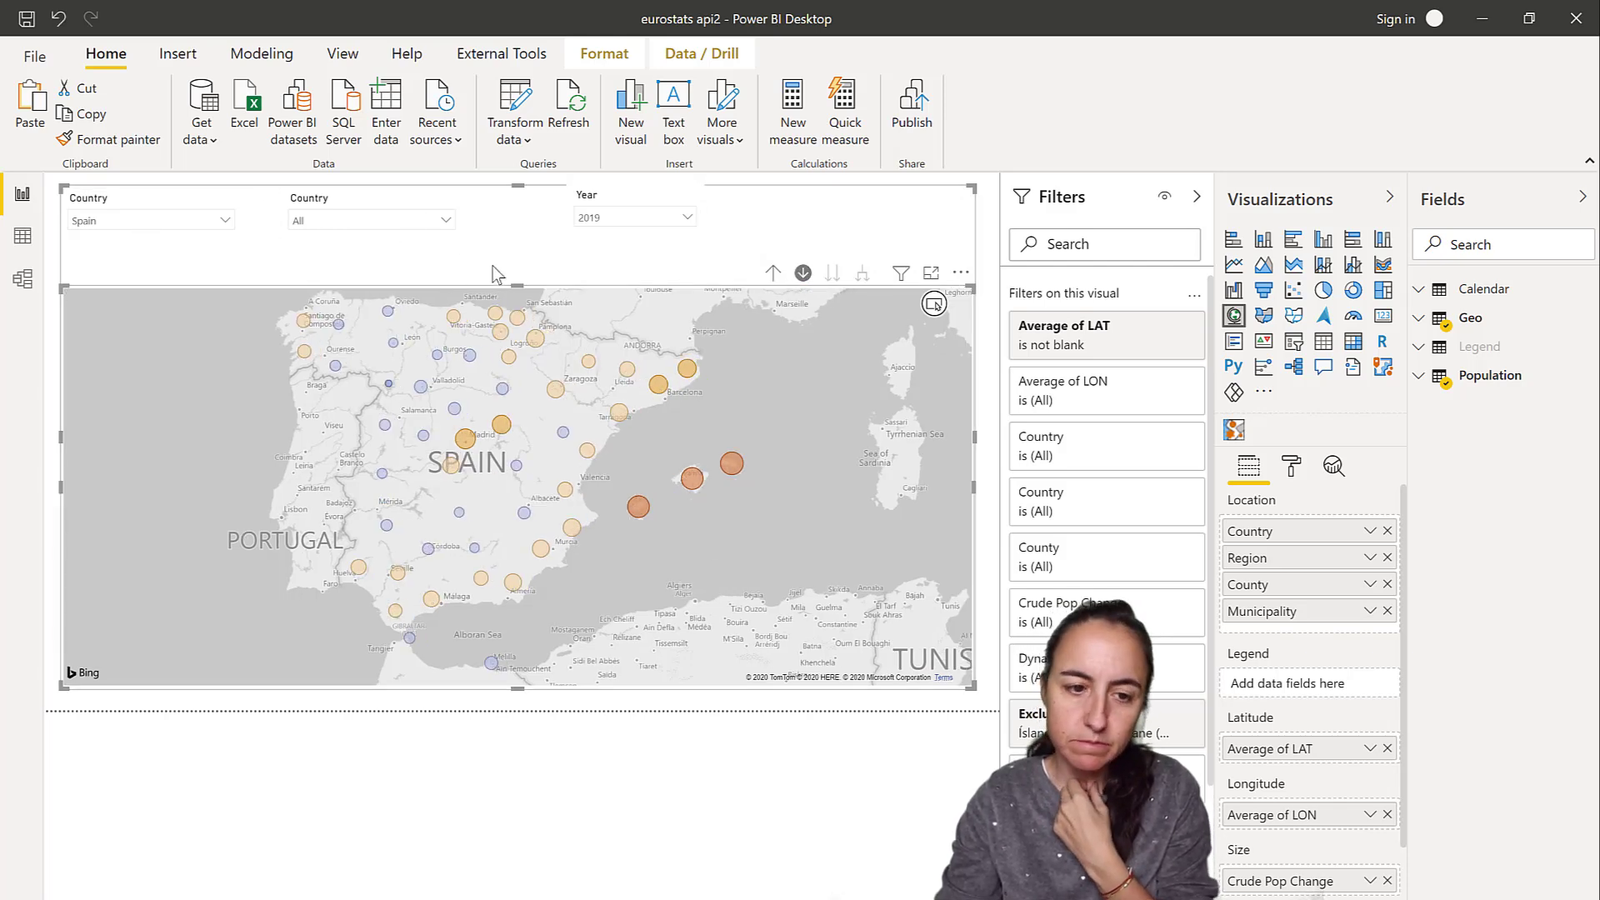
- Clear the Country slicer selection so all countries are included
{"action": "left_click", "coordinate": [422, 261]}
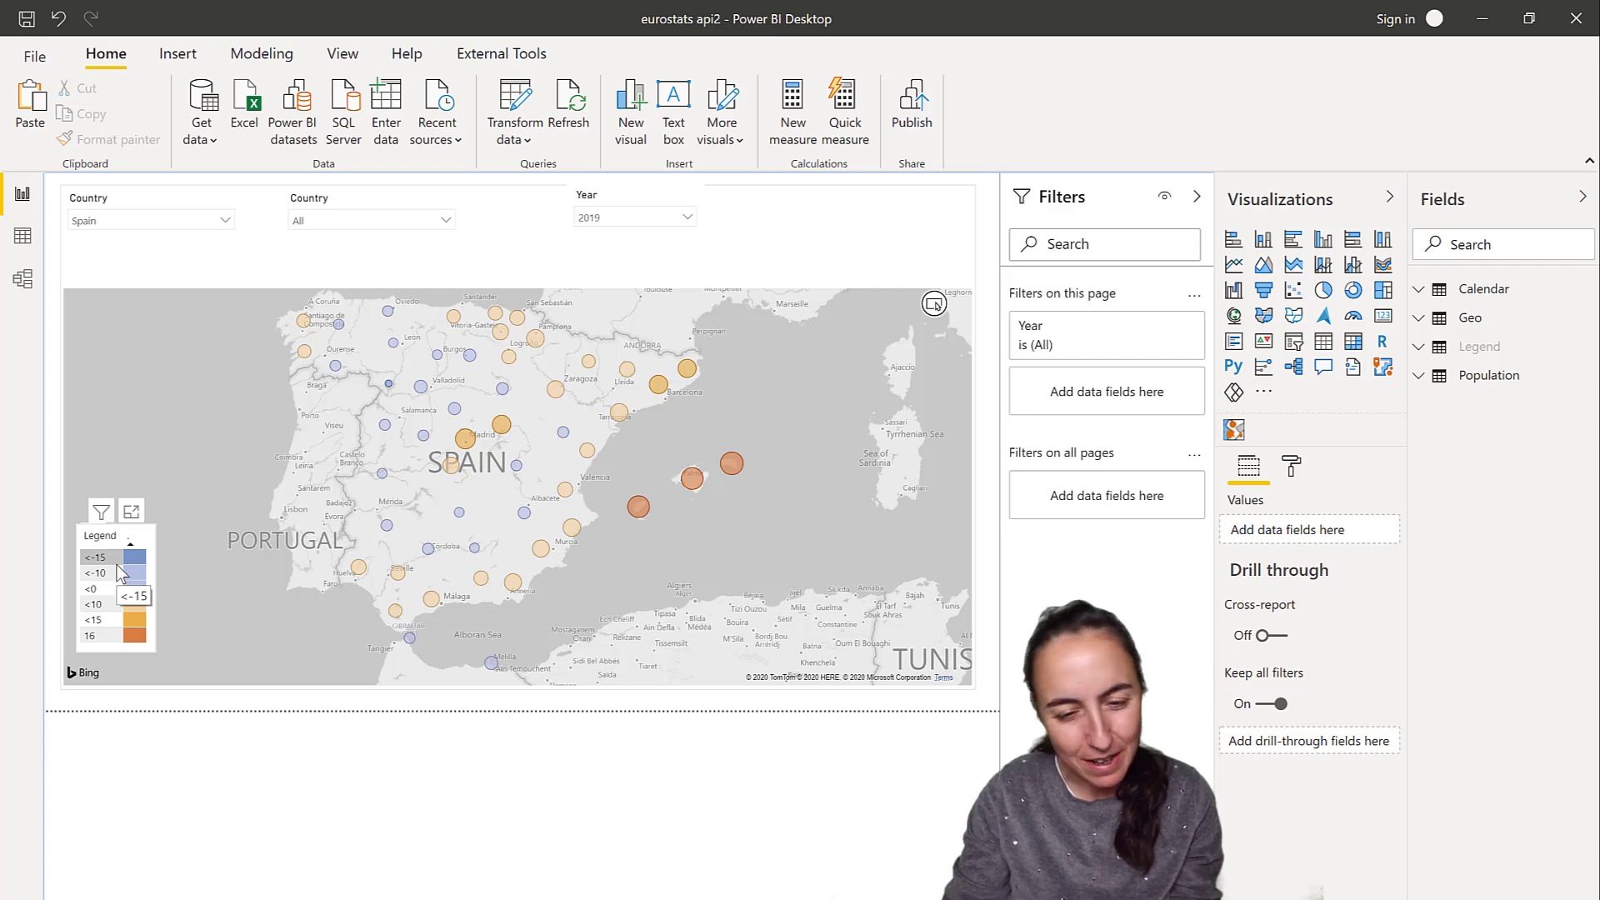
{"action": "left_click", "coordinate": [878, 368]}
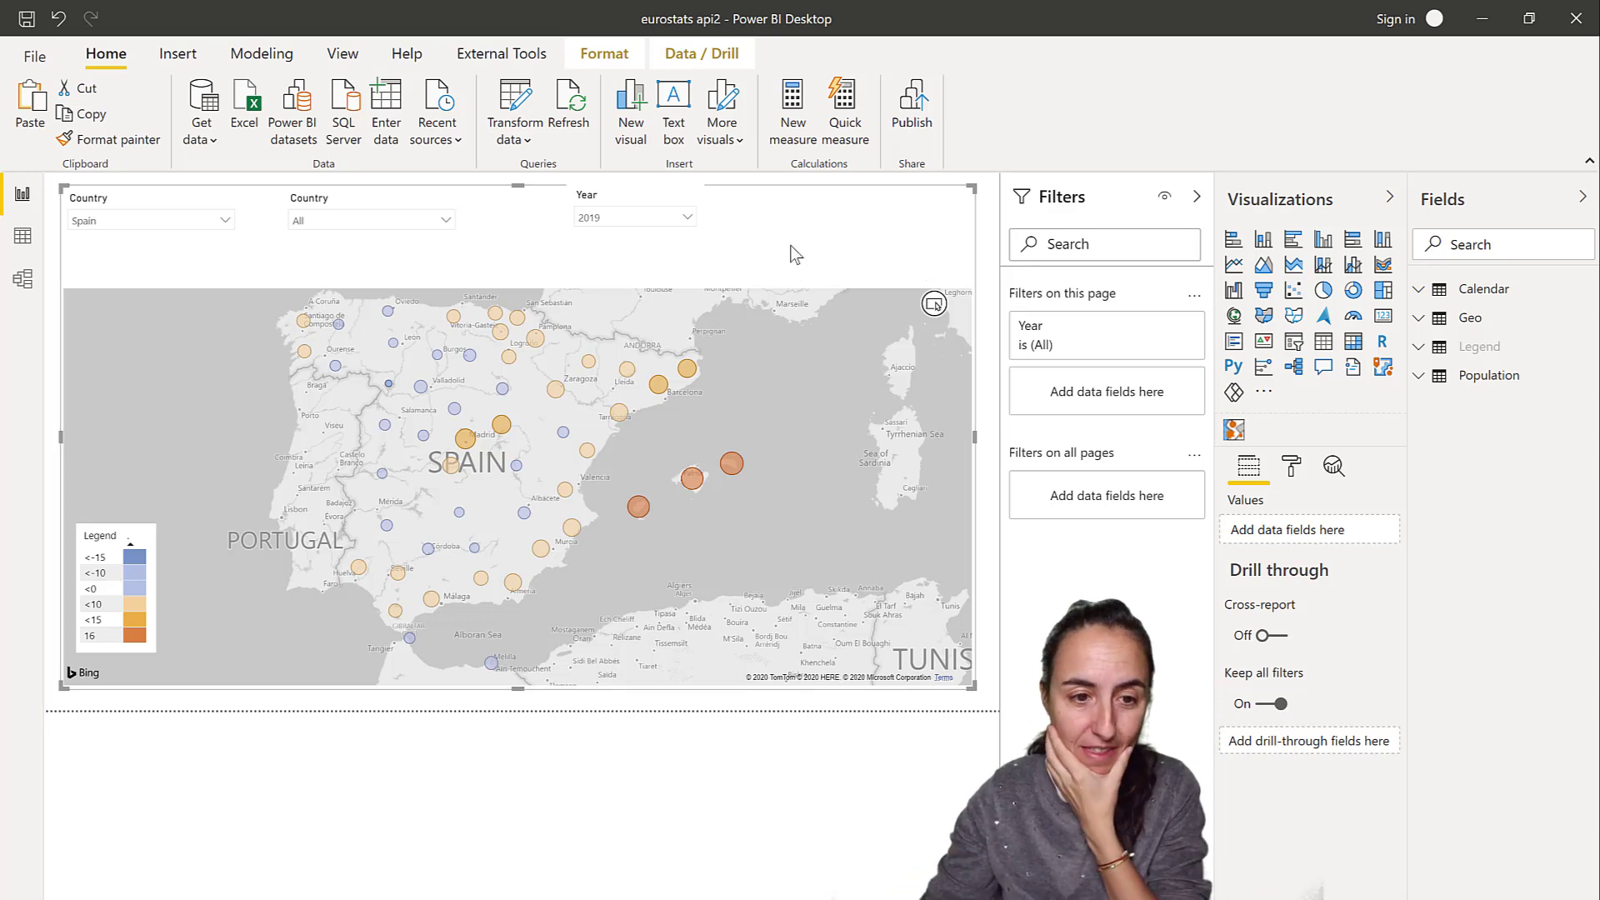
{"action": "left_click", "coordinate": [212, 200]}
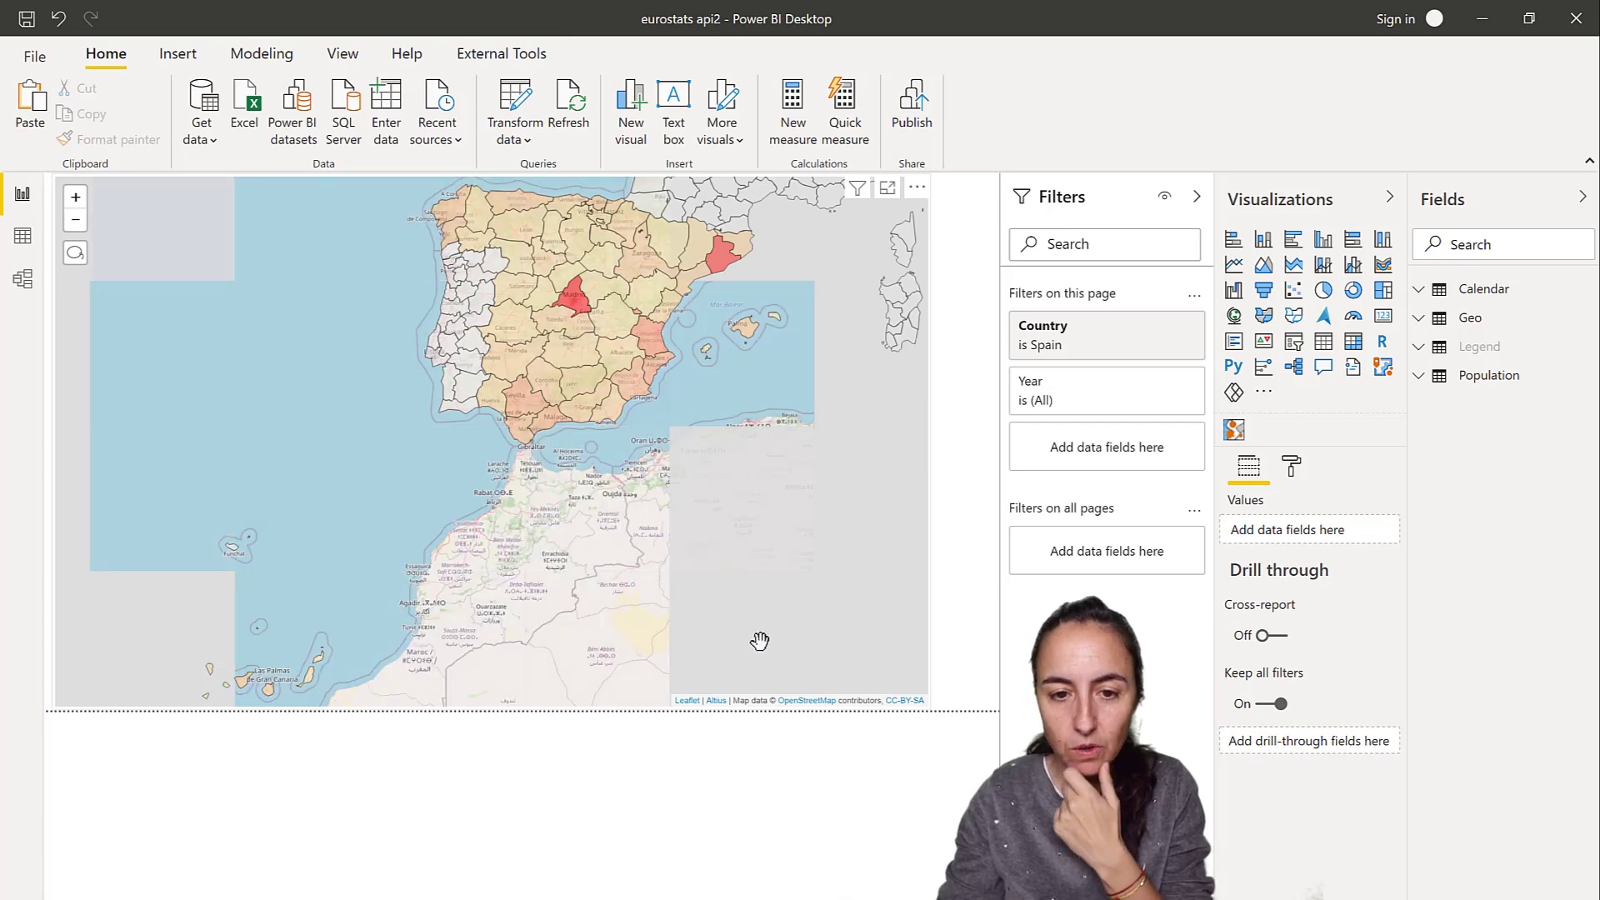
- Pan and zoom the Icon Map so Spain is centred in view
{"action": "left_click_drag", "start_coordinate": [800, 396], "coordinate": [733, 572]}
{"action": "left_click", "coordinate": [520, 568]}
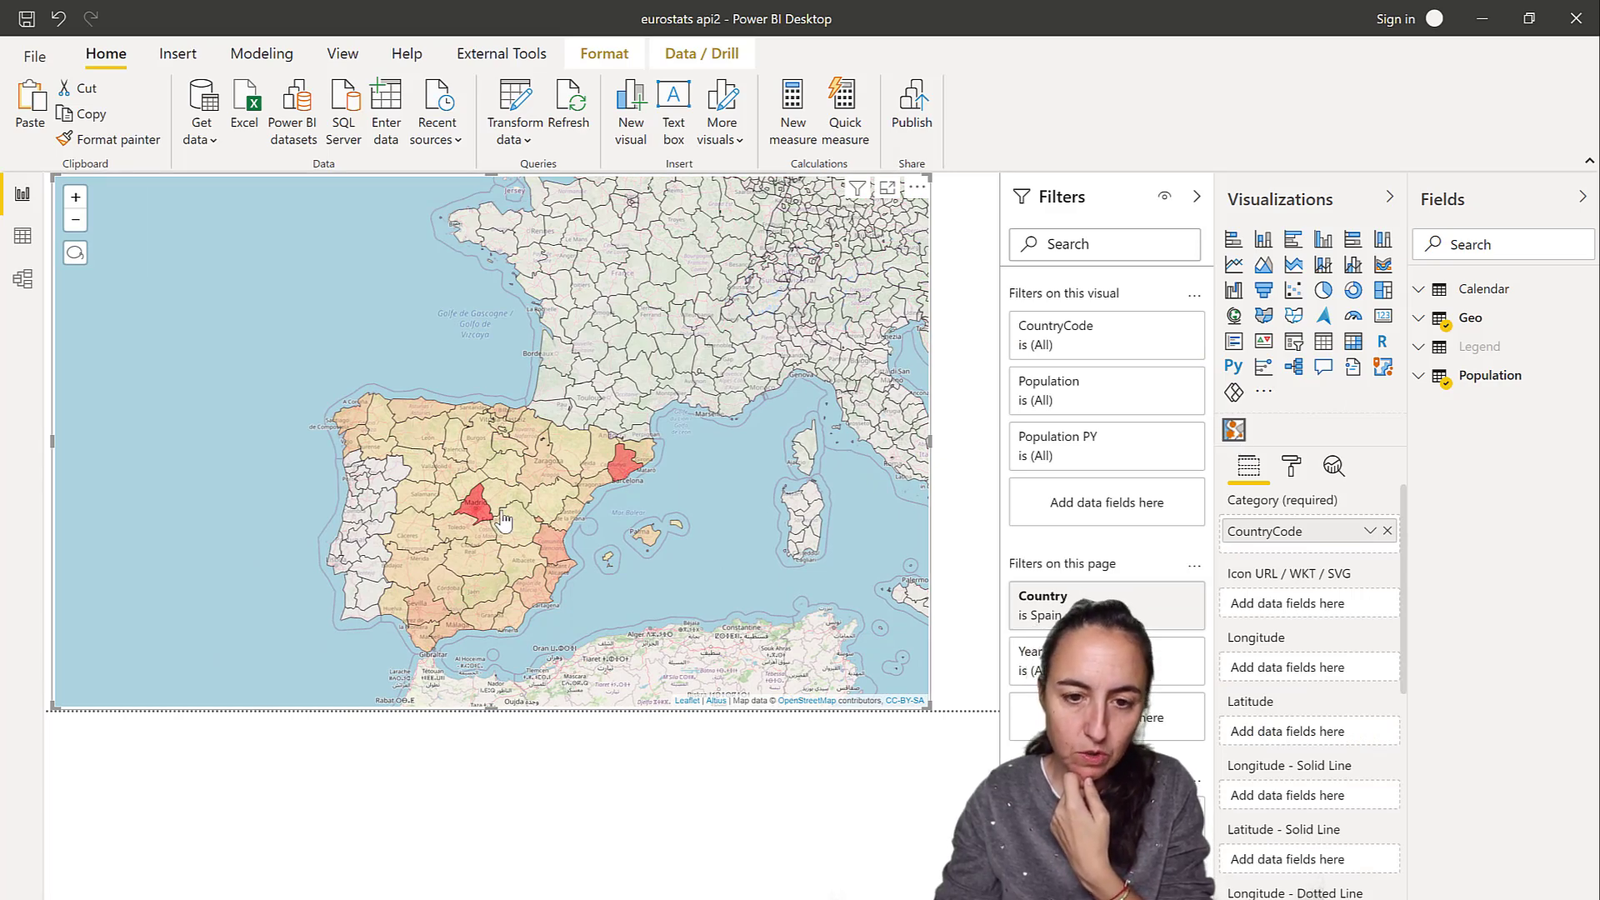
{"action": "left_click_drag", "start_coordinate": [686, 419], "coordinate": [662, 467]}
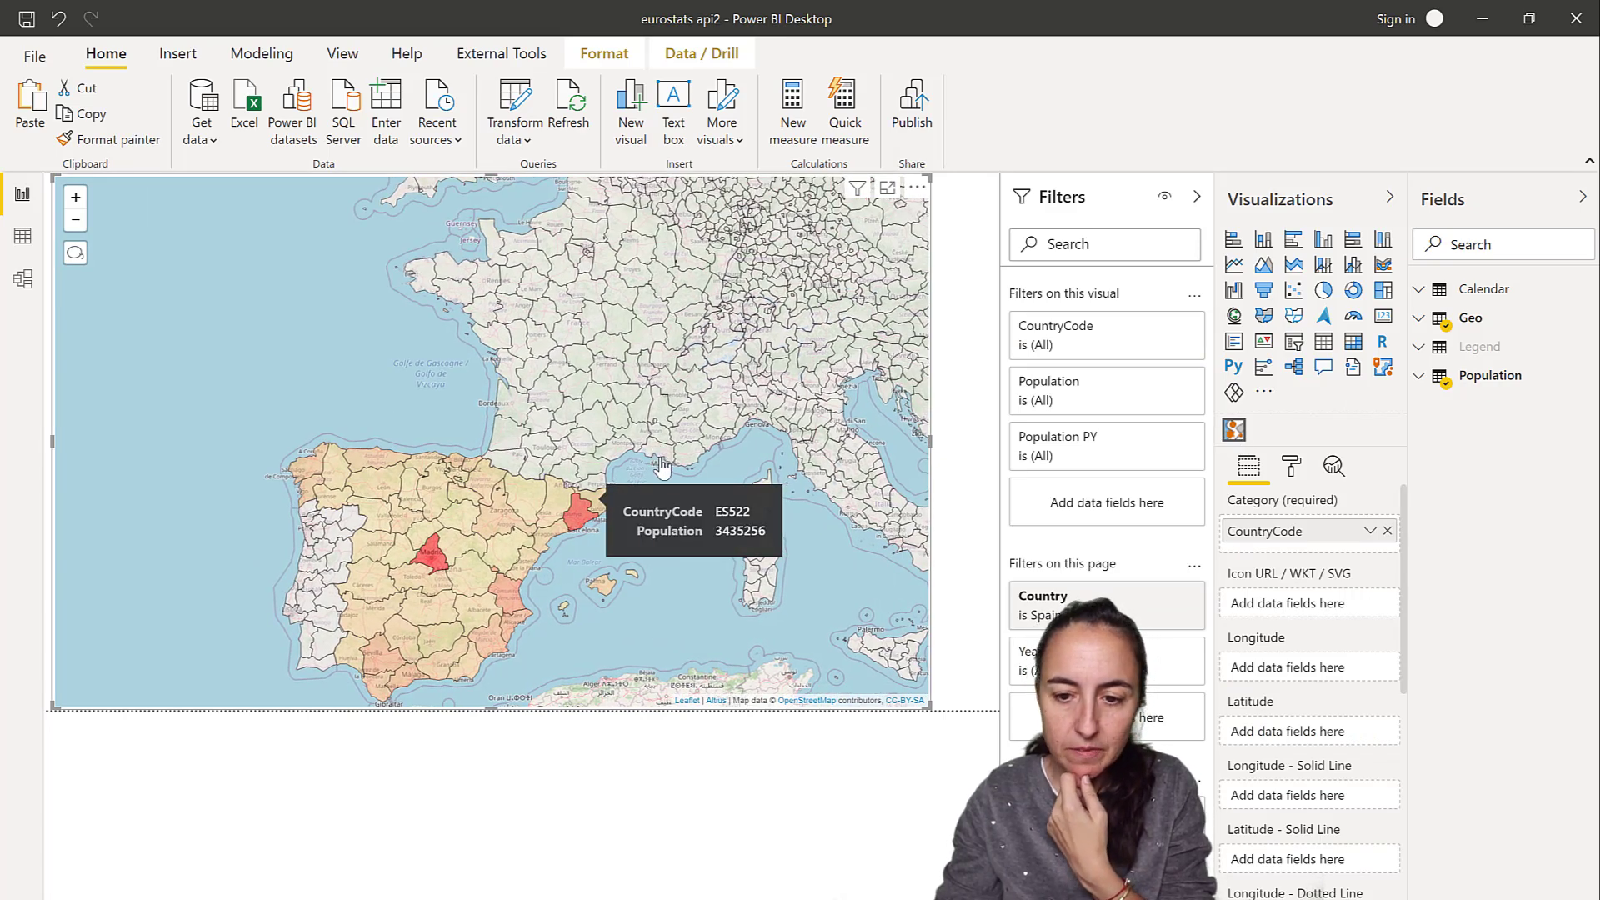
{"action": "scroll", "coordinate": [663, 466], "scroll_direction": "down", "scroll_amount": 2}
{"action": "scroll", "coordinate": [713, 458], "scroll_direction": "up", "scroll_amount": 1}
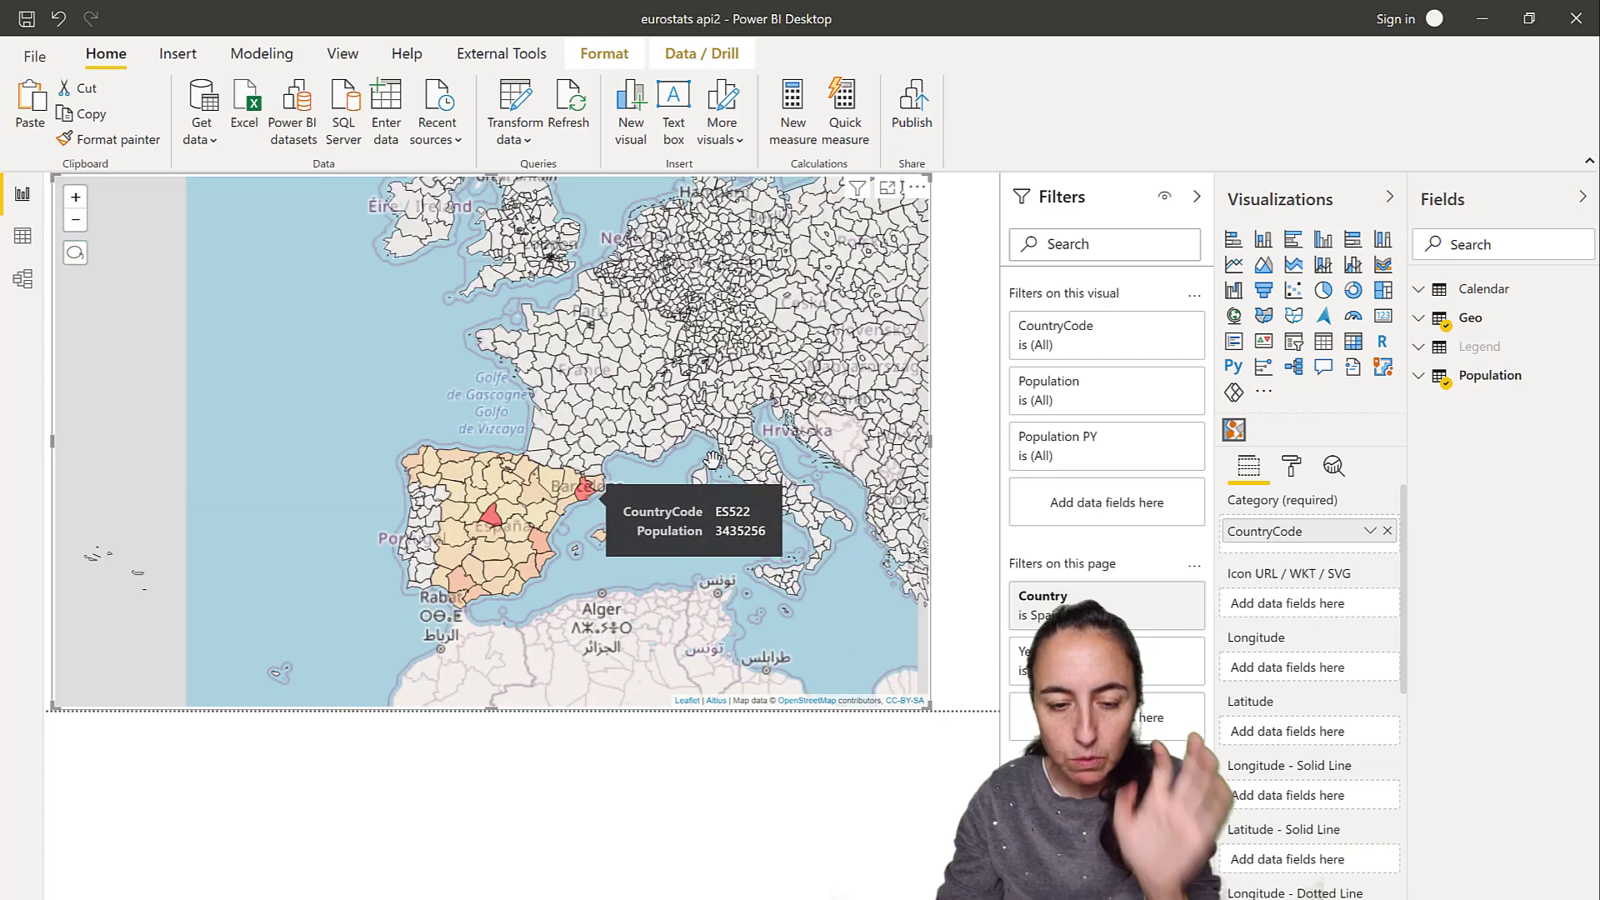
{"action": "scroll", "coordinate": [713, 459], "scroll_direction": "up", "scroll_amount": 1}
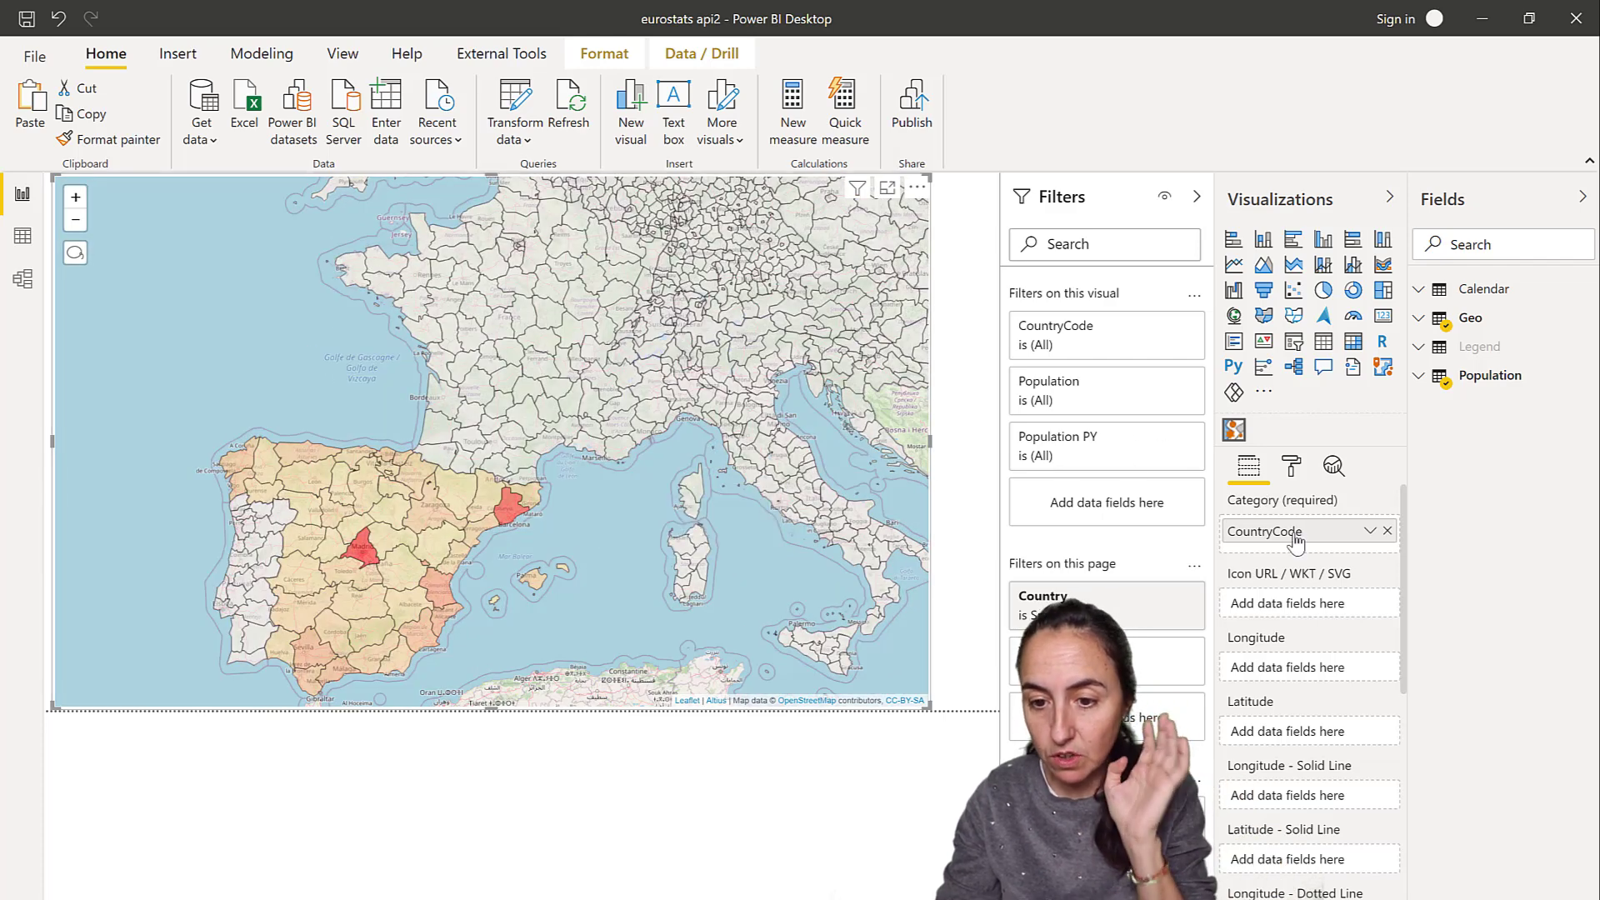
{"action": "scroll", "coordinate": [1296, 540], "scroll_direction": "down", "scroll_amount": 3}
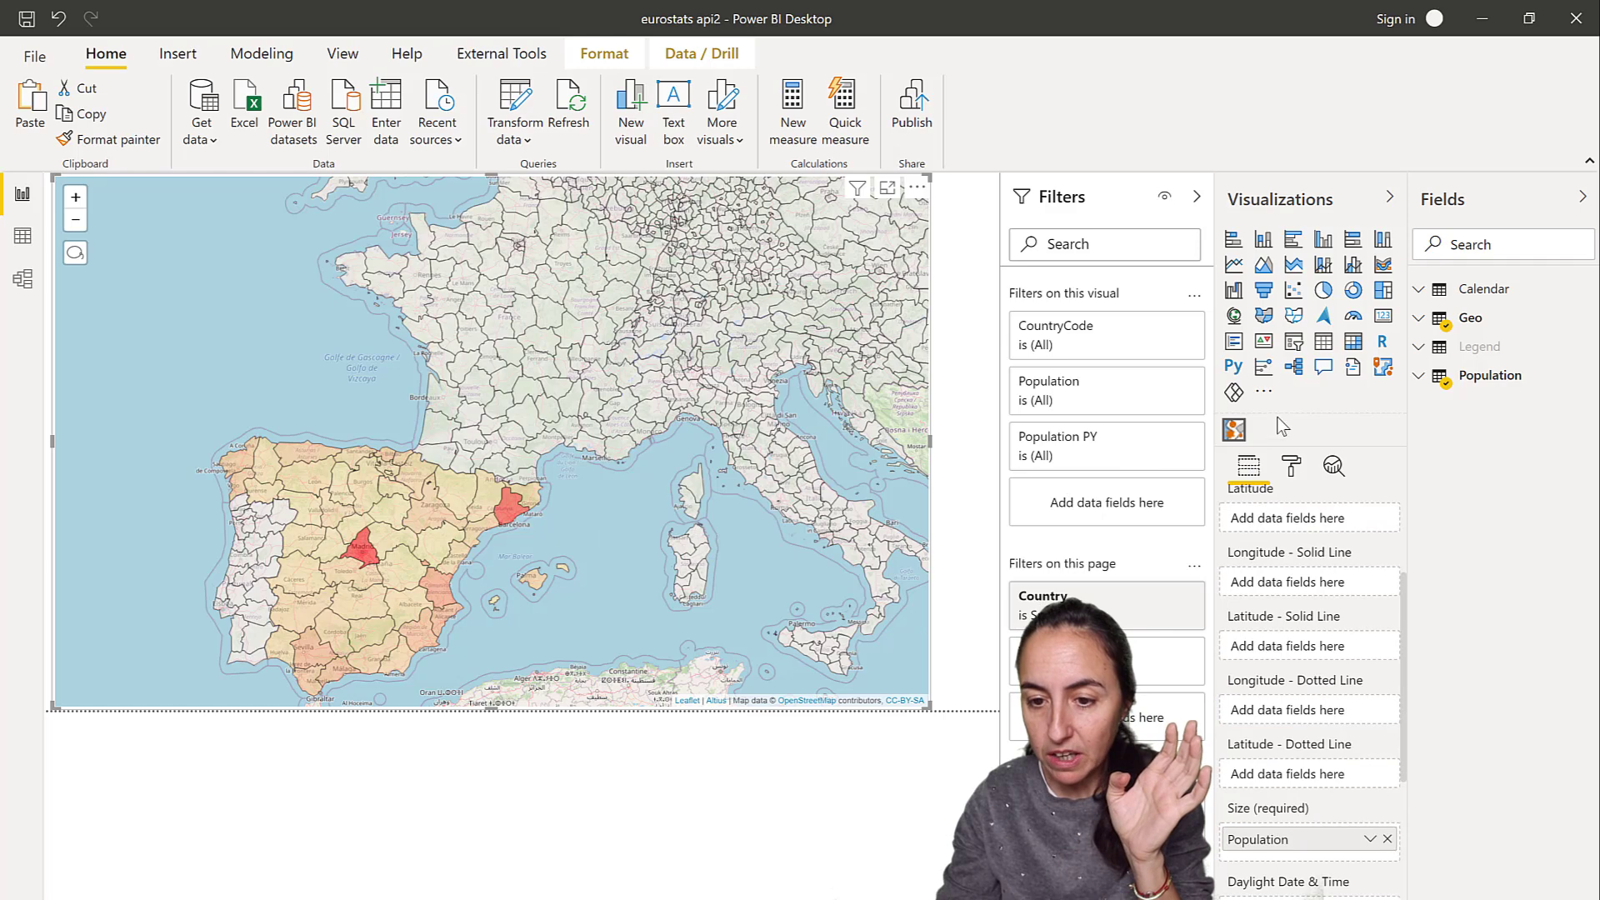
- Show the Icon Map's GeoJSON settings, with the LEVL_3.geojson URL selected
{"action": "left_click", "coordinate": [1291, 466]}
{"action": "scroll", "coordinate": [1288, 655], "scroll_direction": "down", "scroll_amount": 2}
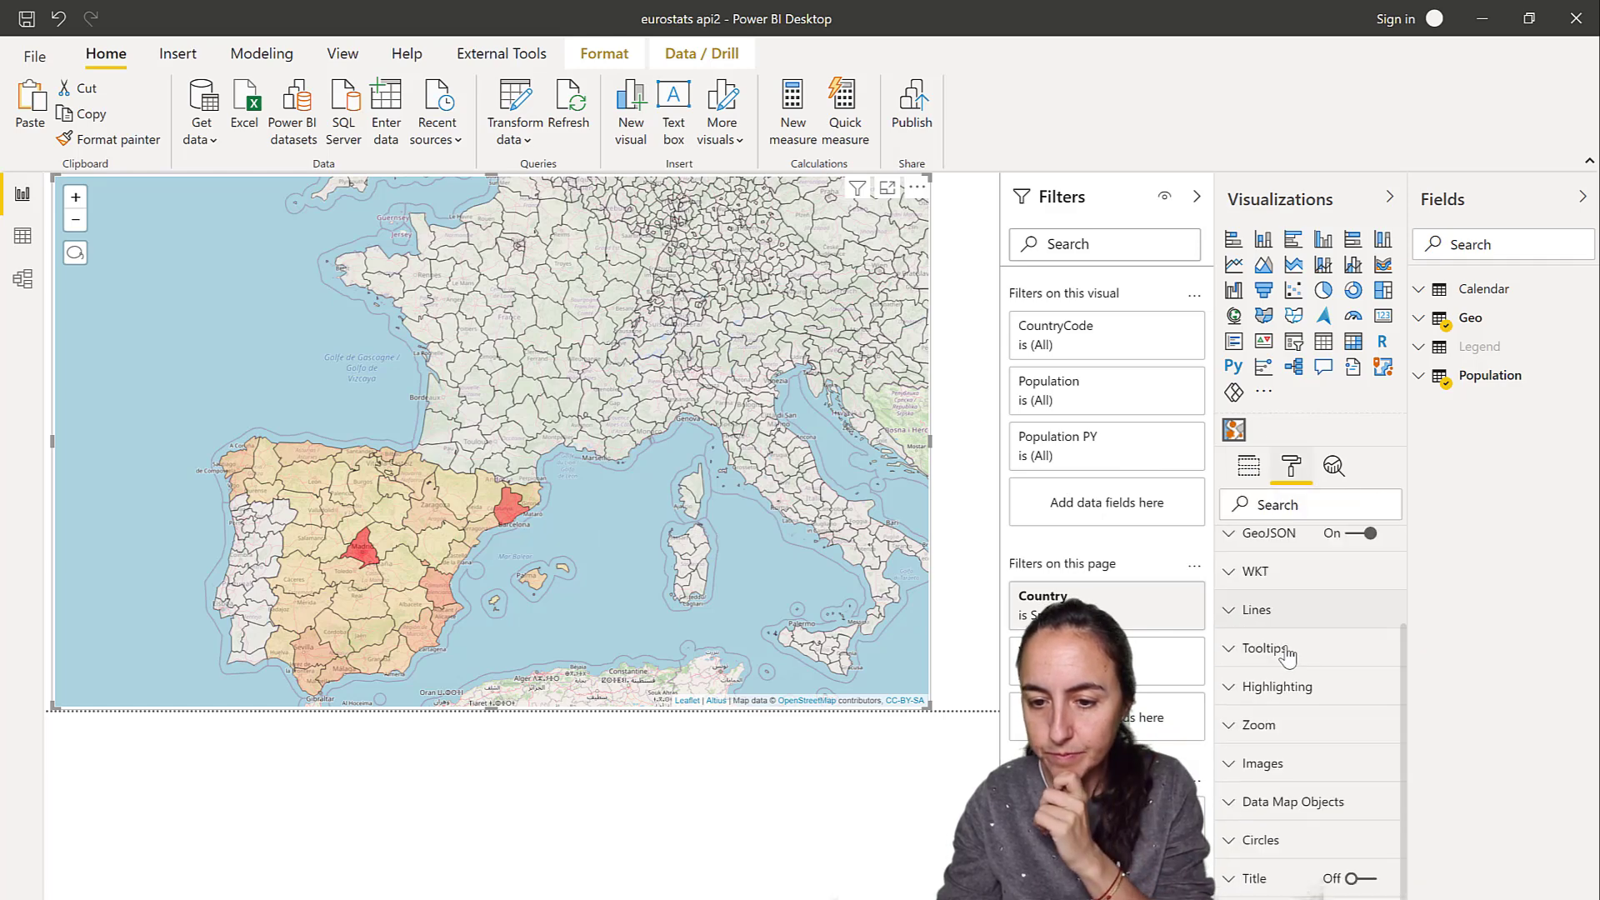
{"action": "scroll", "coordinate": [1346, 600], "scroll_direction": "up", "scroll_amount": 3}
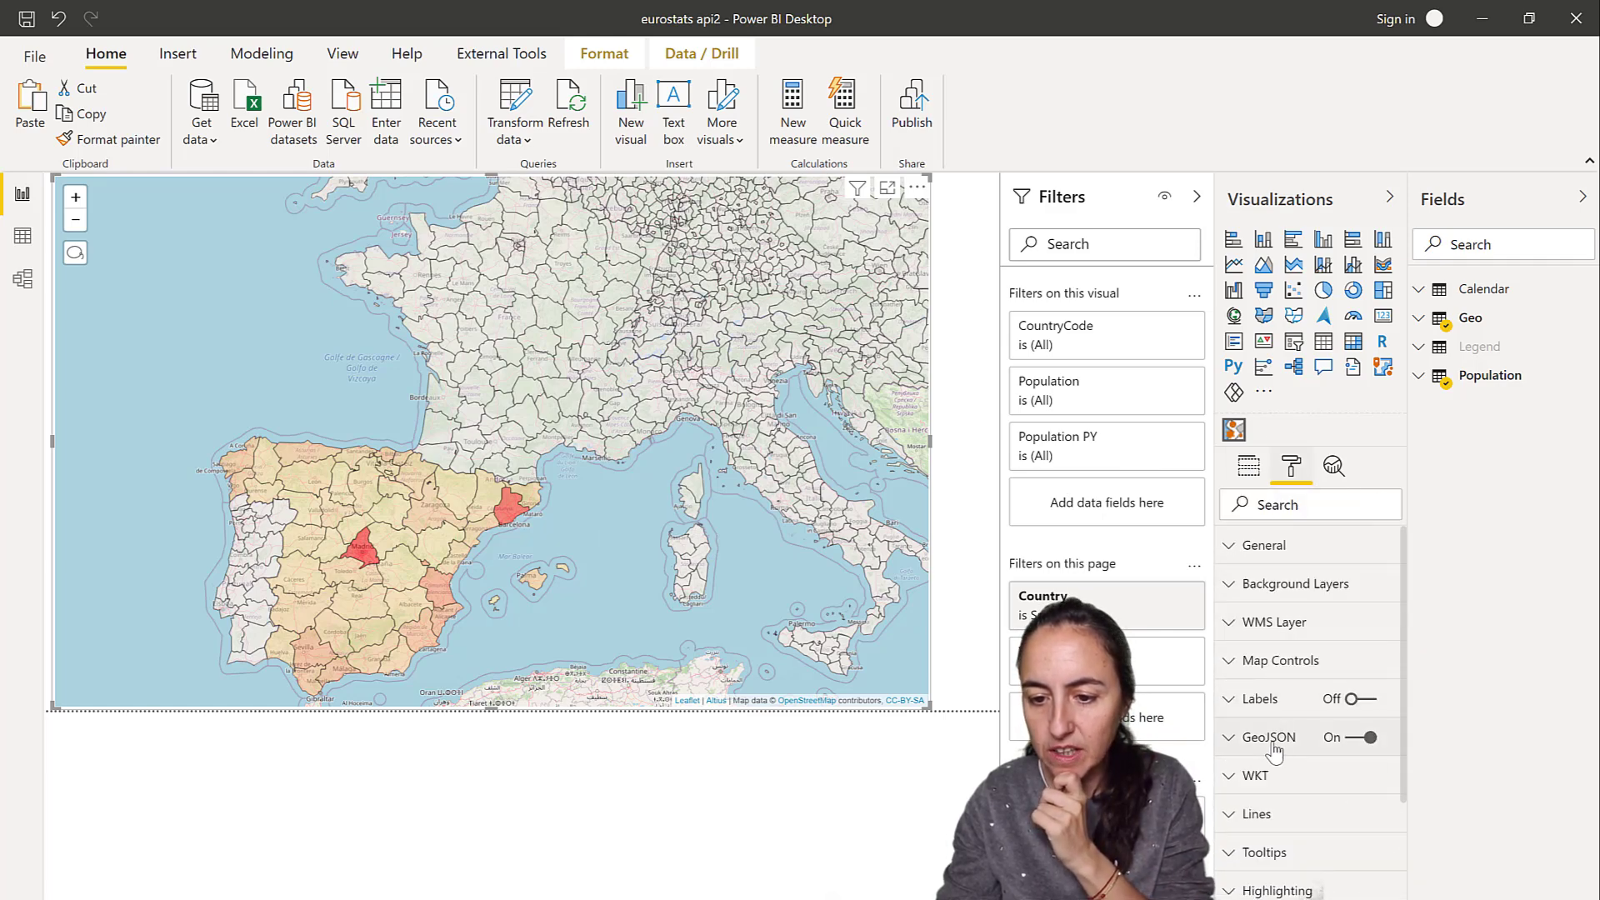
{"action": "left_click", "coordinate": [1271, 742]}
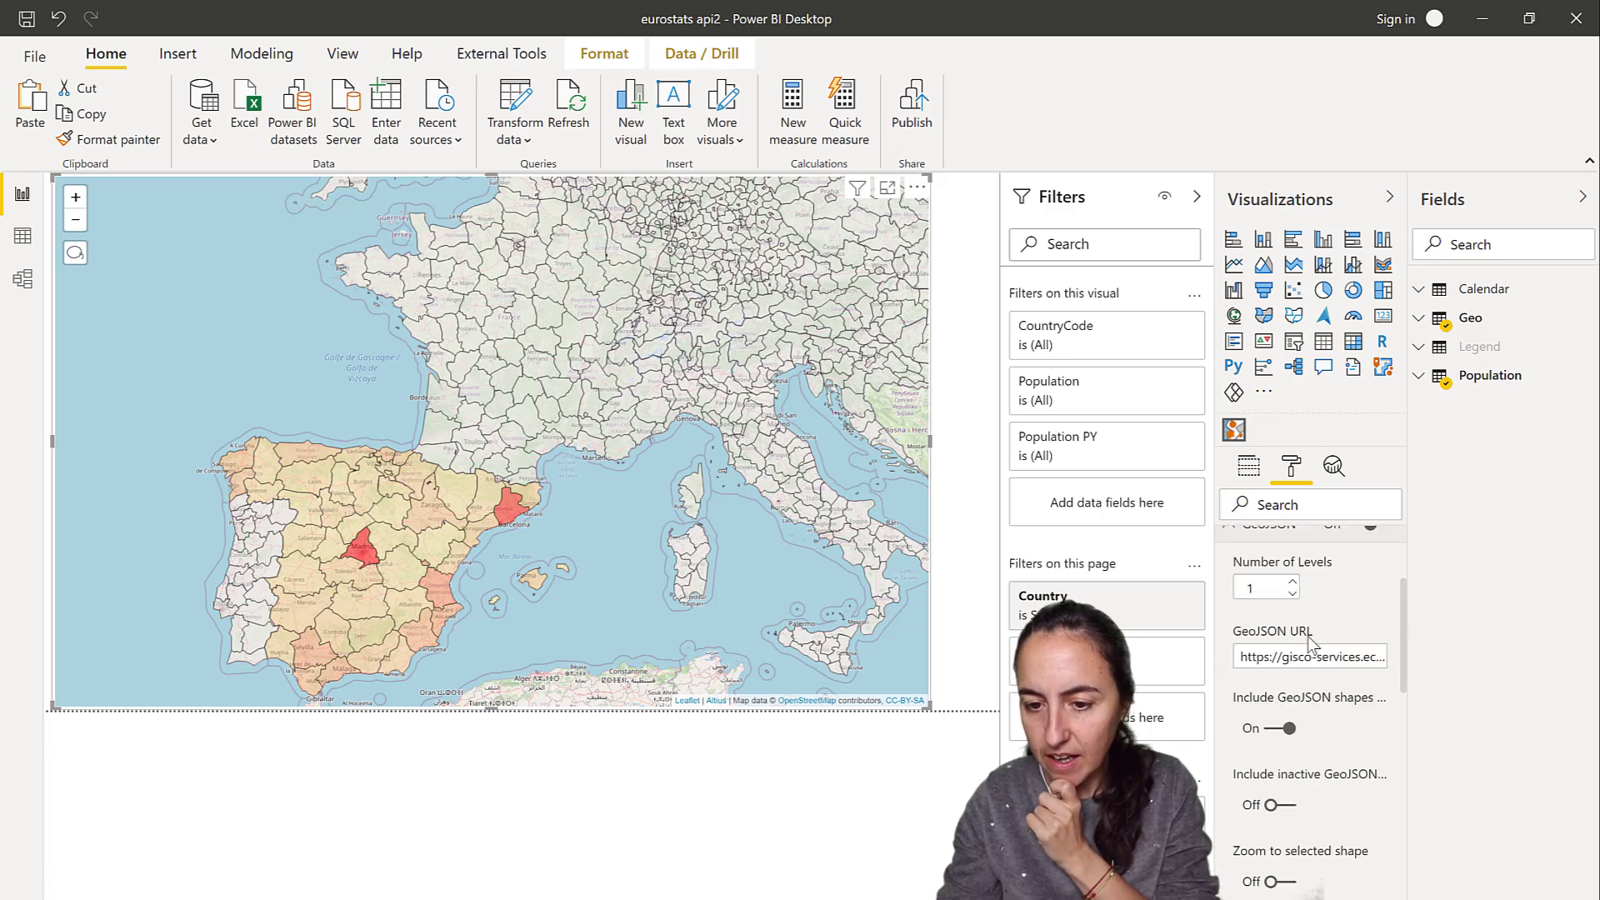
{"action": "left_click", "coordinate": [1242, 655]}
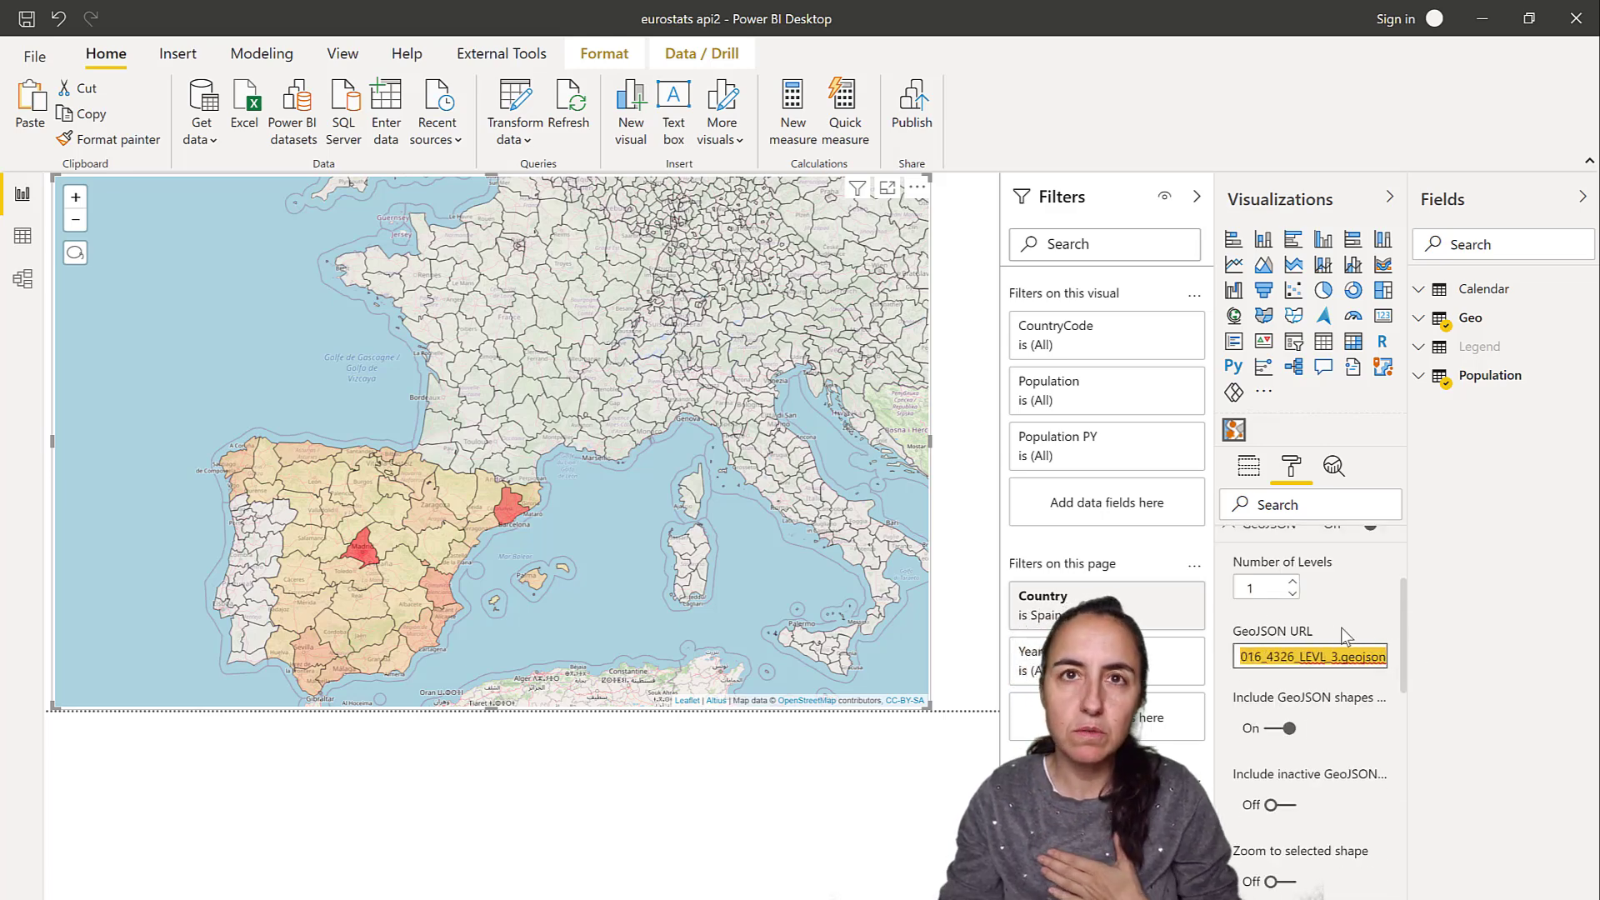
{"action": "mouse_move", "coordinate": [1352, 635]}
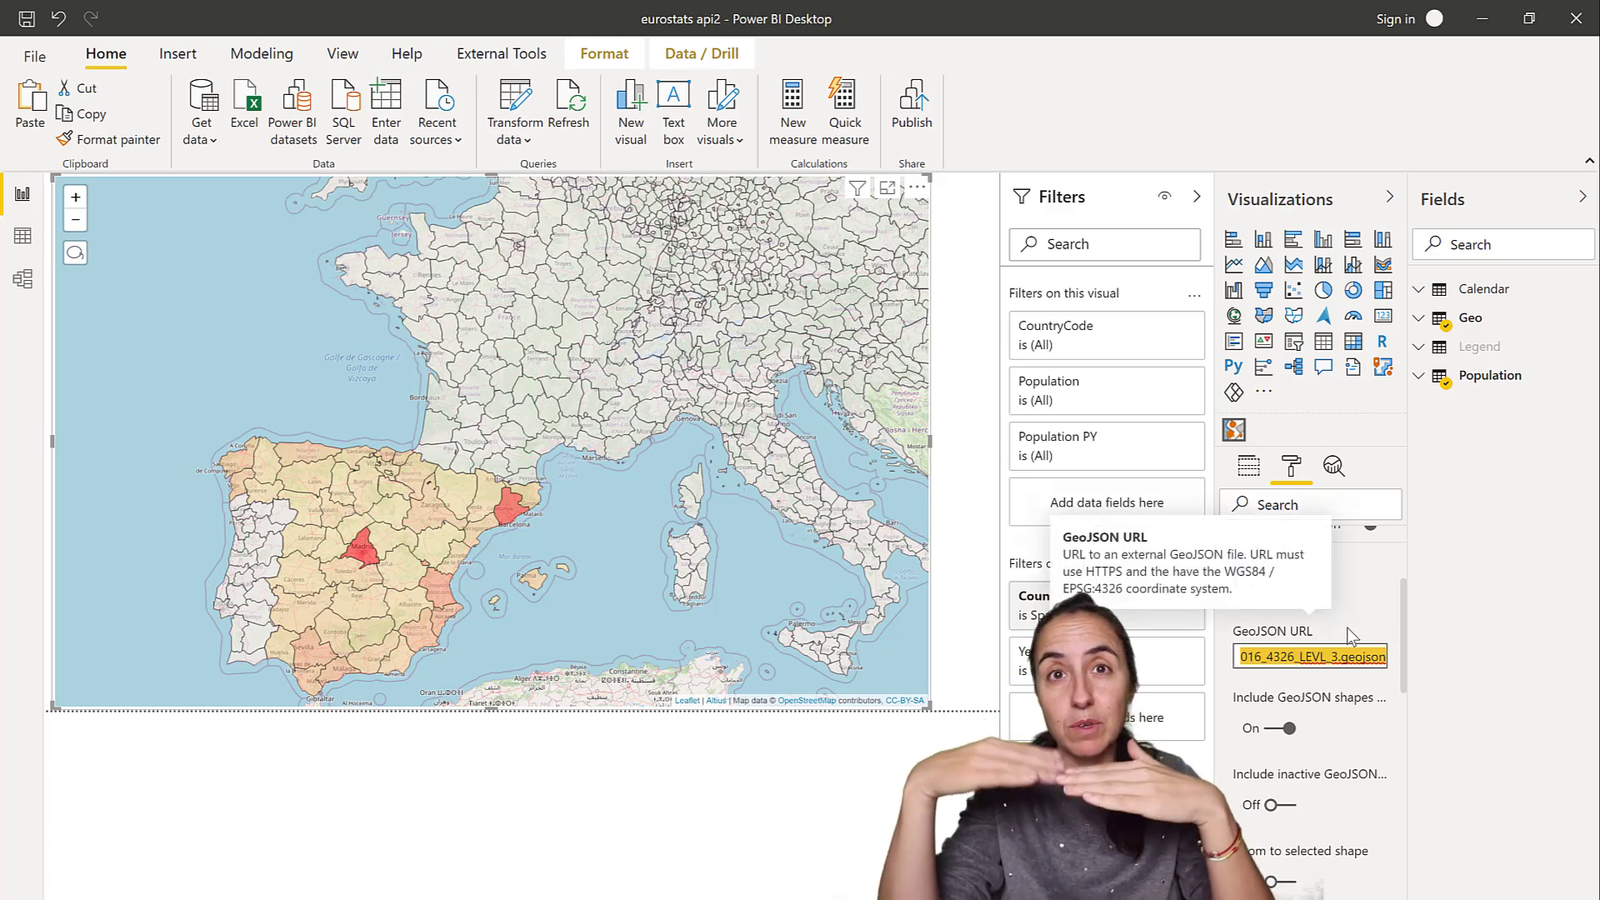